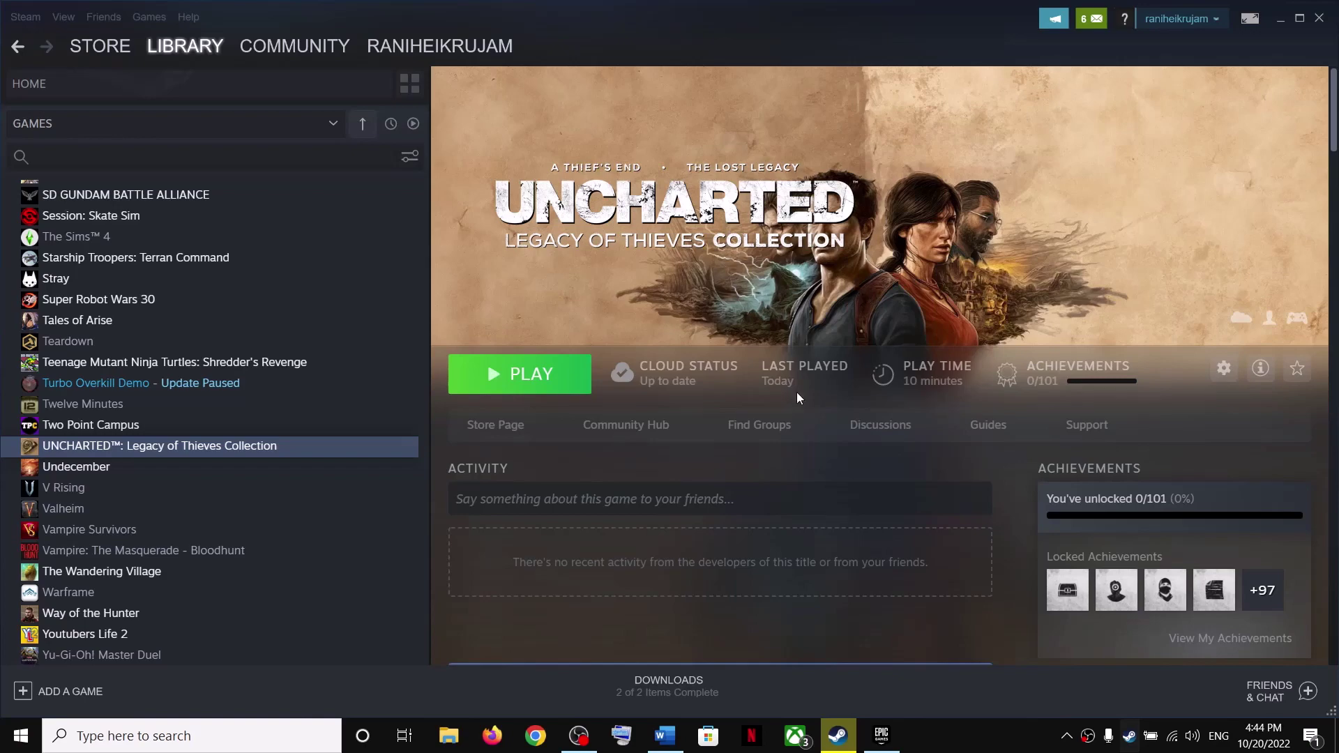
Step: Switch to the troubleshooting document in Word and highlight the Step 1 advice "Restart your PC"
click(669, 745)
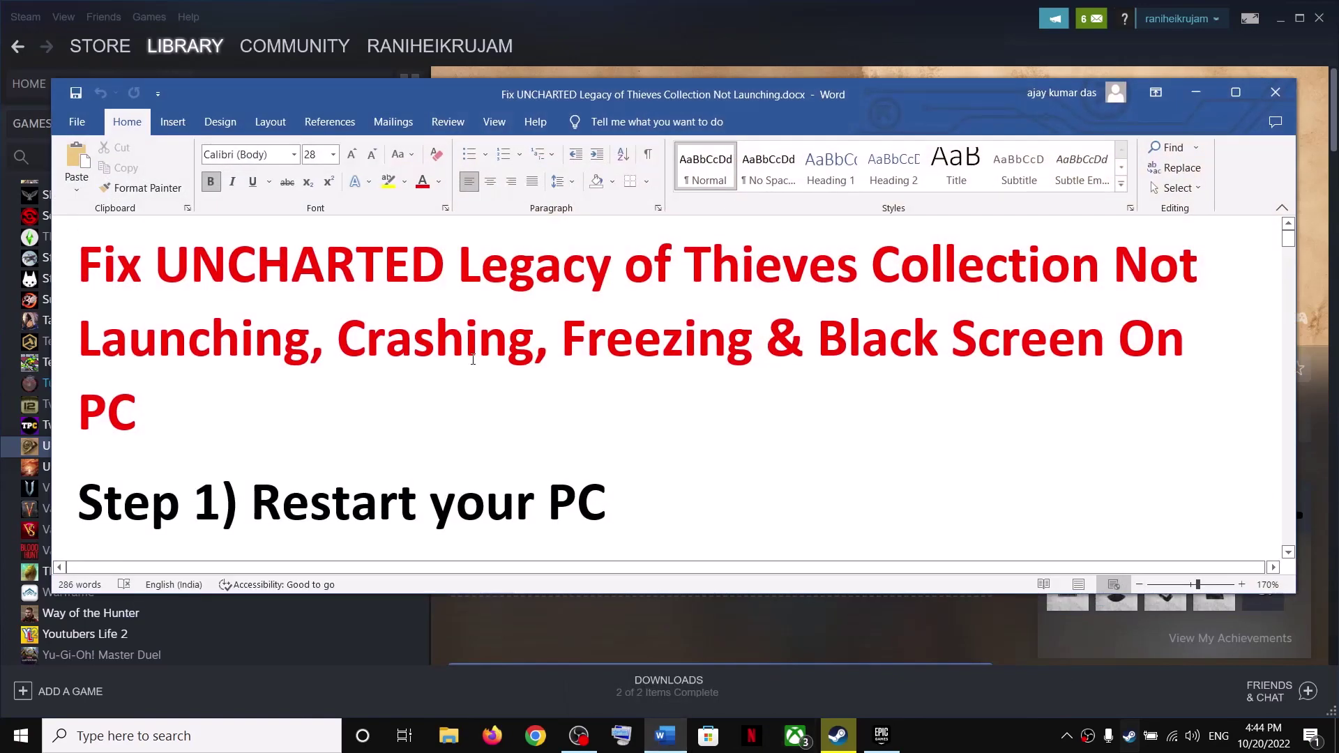
scroll(341, 425, down, 1)
drag(253, 433, 639, 434)
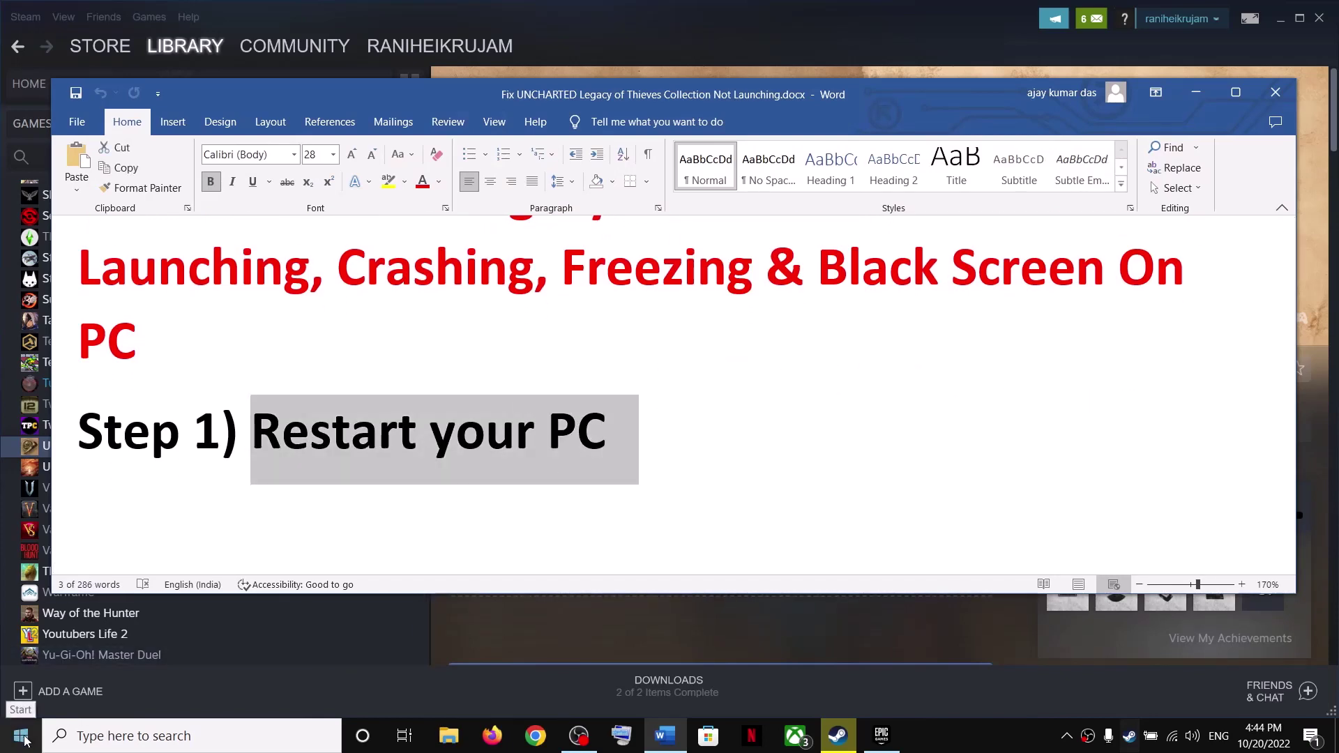
Step: Display the Windows power options containing Restart, then dismiss them without restarting
click(63, 733)
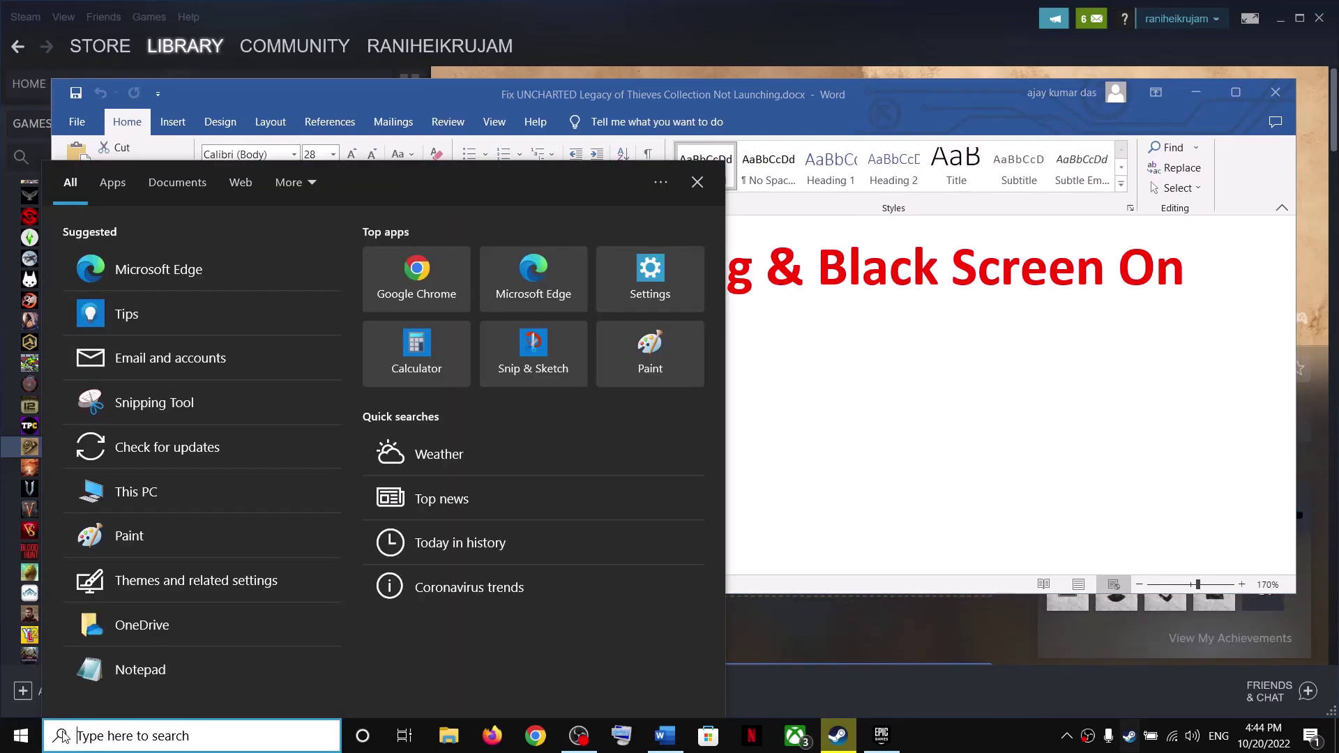
click(21, 736)
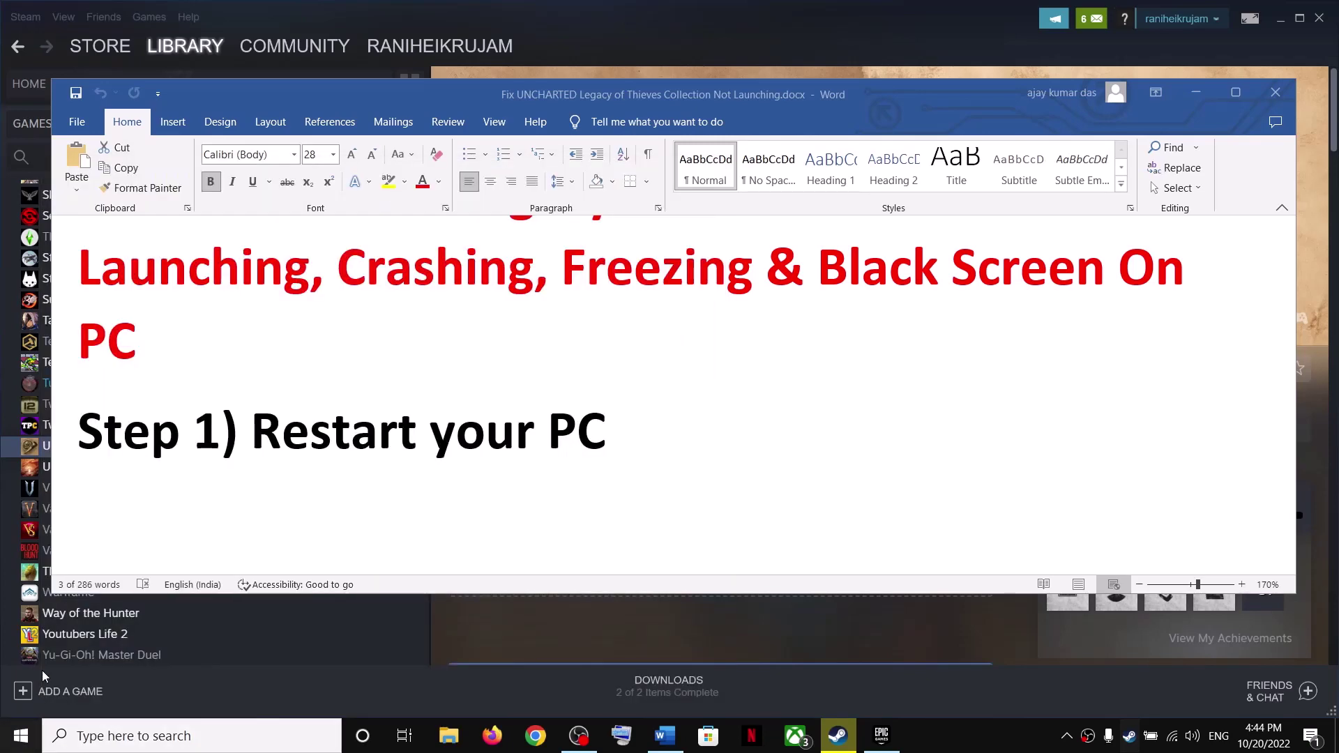
click(31, 701)
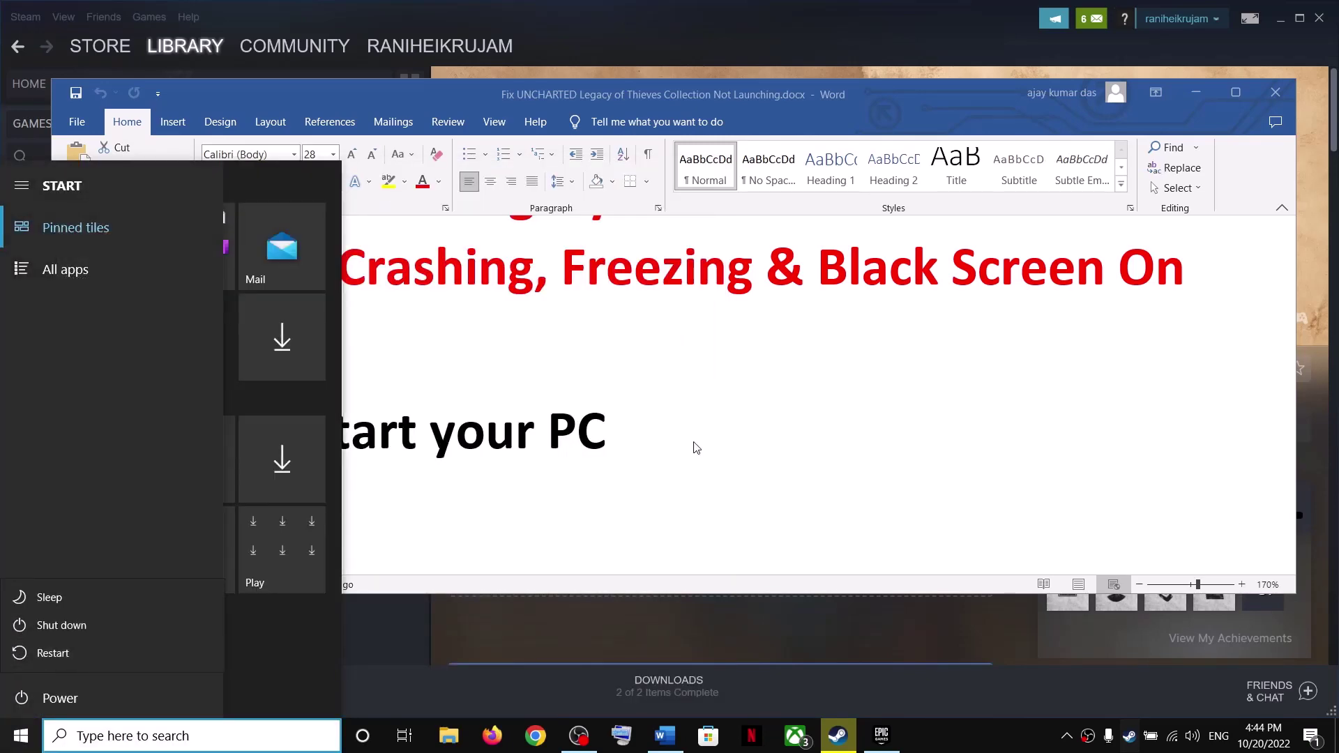
click(670, 438)
Step: Highlight the Step 2 advice "Try launching game multiple times" and look at the game's library page in Steam
scroll(705, 452, down, 2)
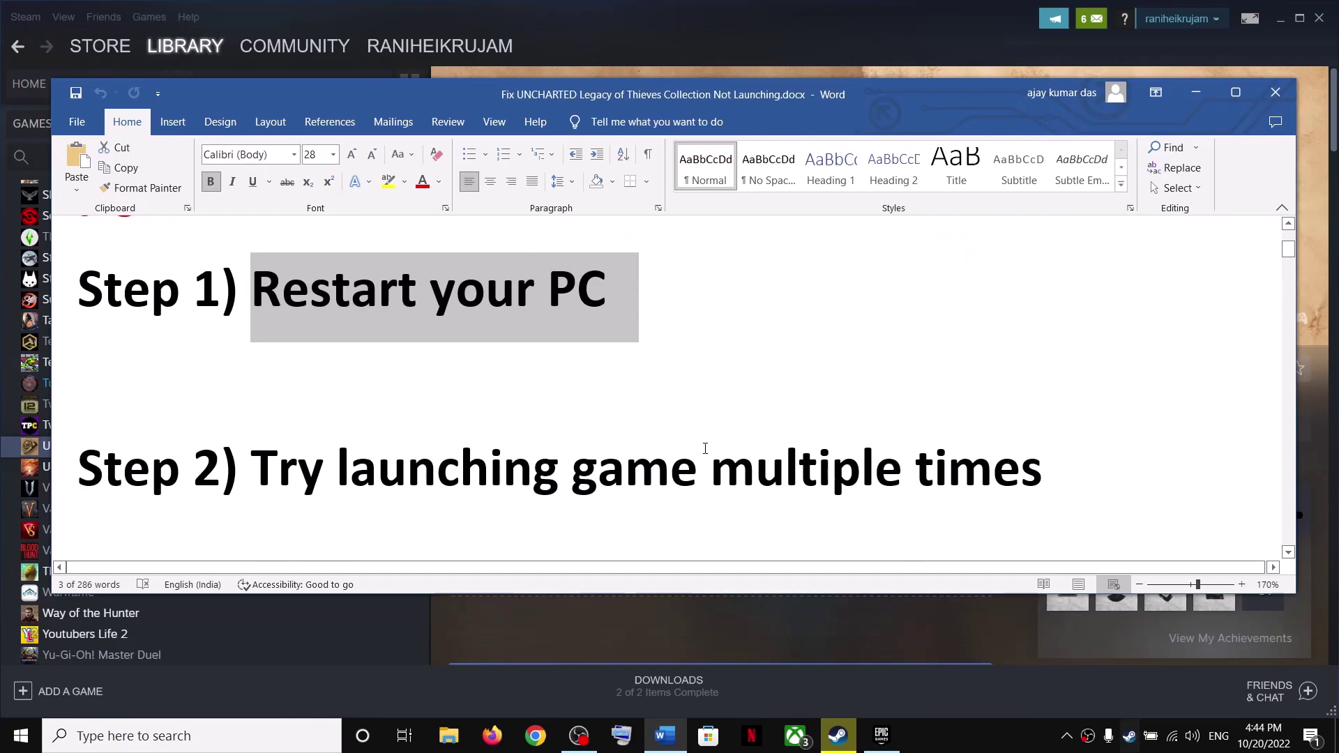
drag(251, 475, 1043, 469)
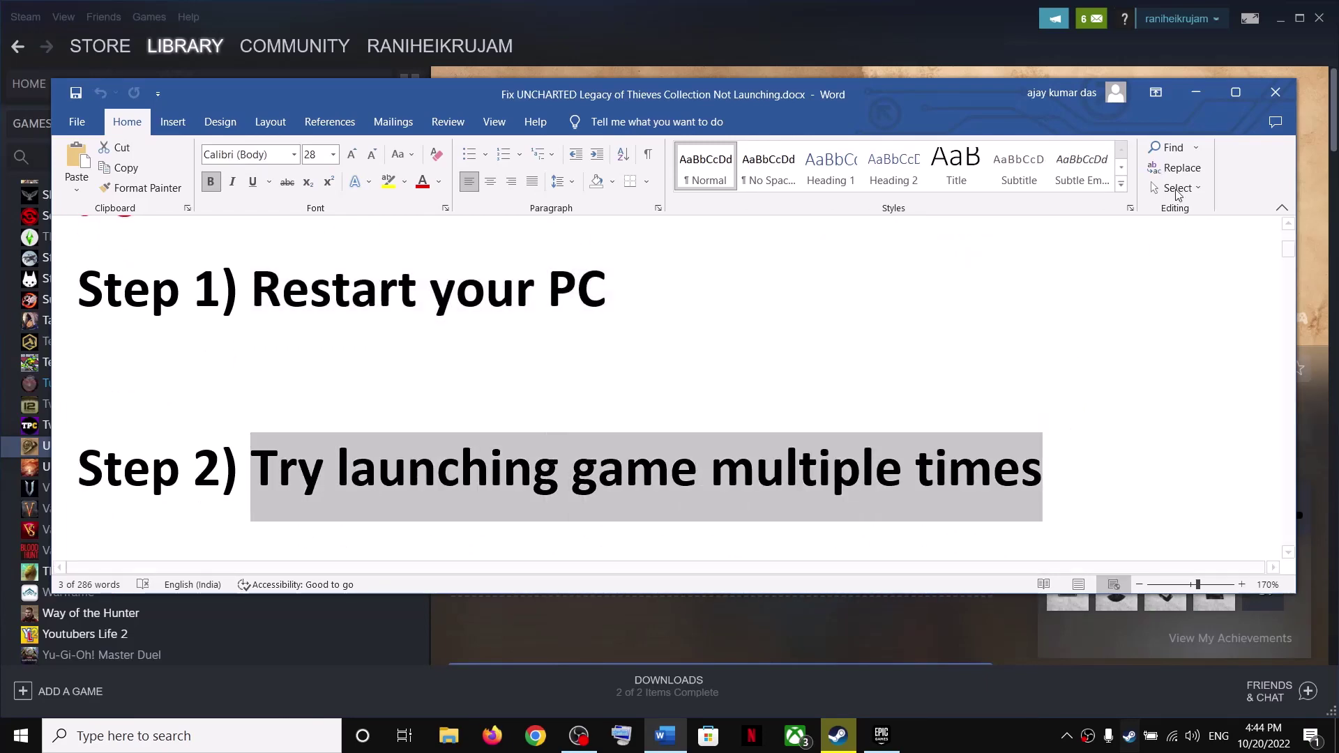
click(1191, 95)
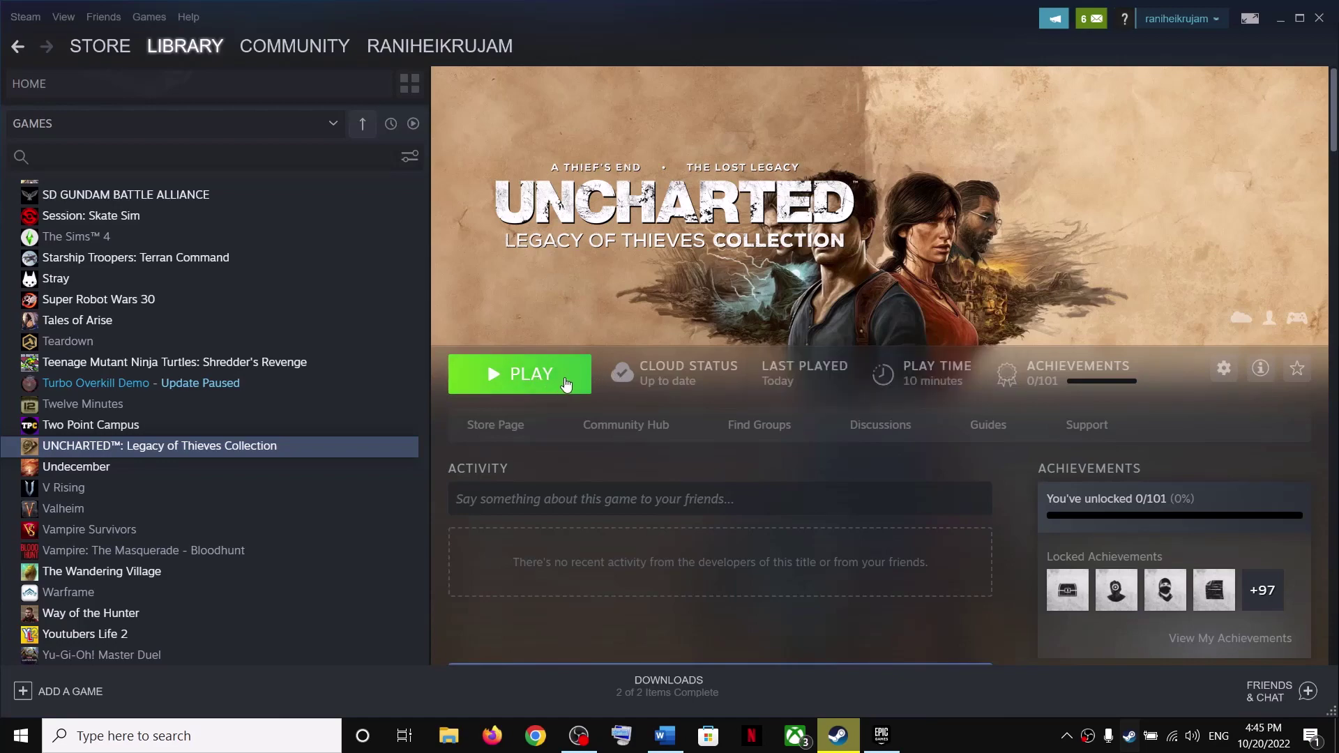
click(664, 735)
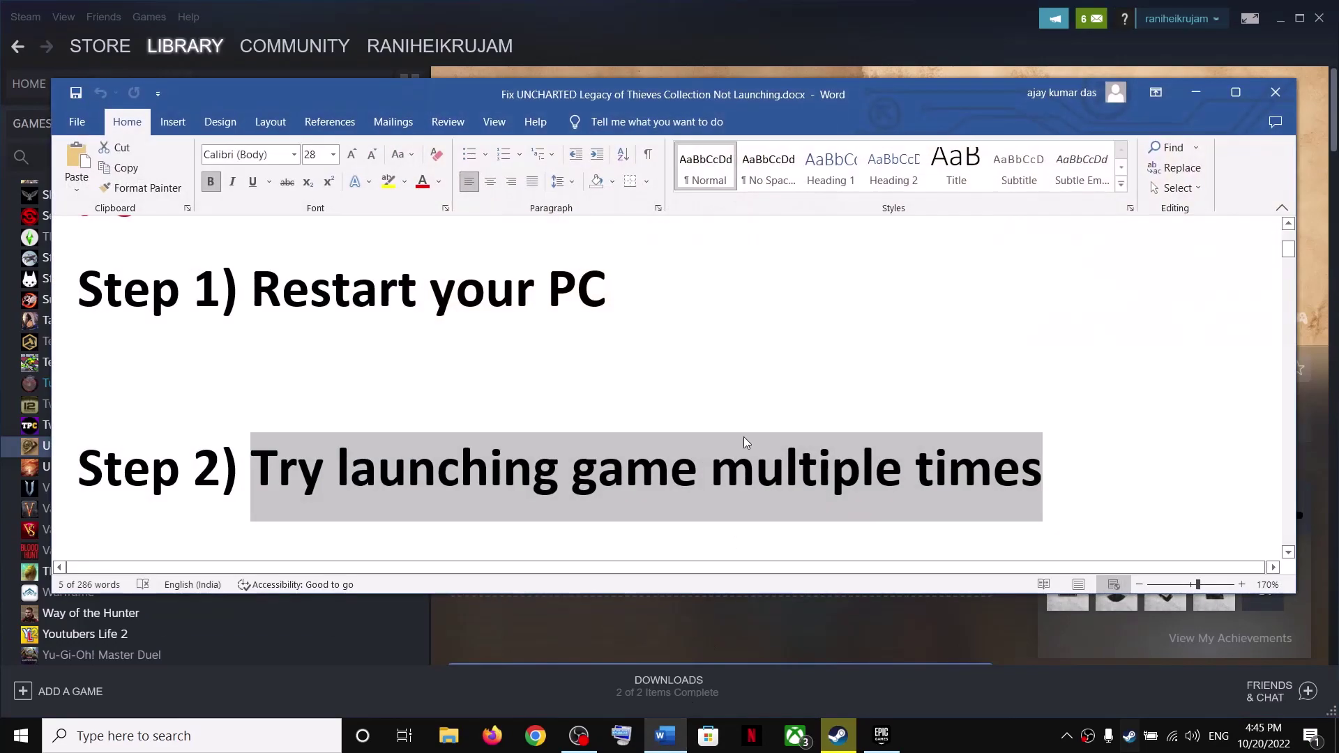
click(350, 468)
drag(280, 477, 910, 475)
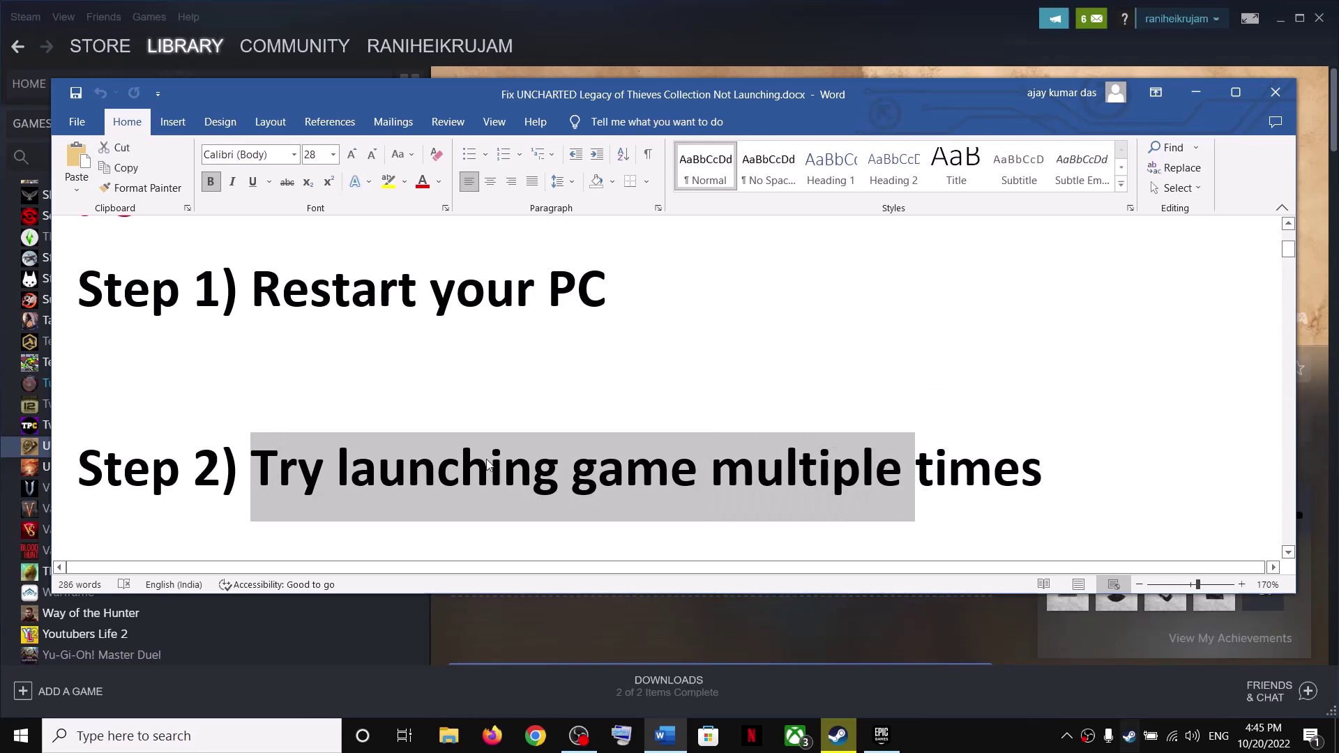
Step: Highlight the Step 3 advice to spam ALT+ Enter immediately after launching the game, checking the game's Steam page in between
scroll(373, 455, down, 2)
scroll(373, 455, down, 1)
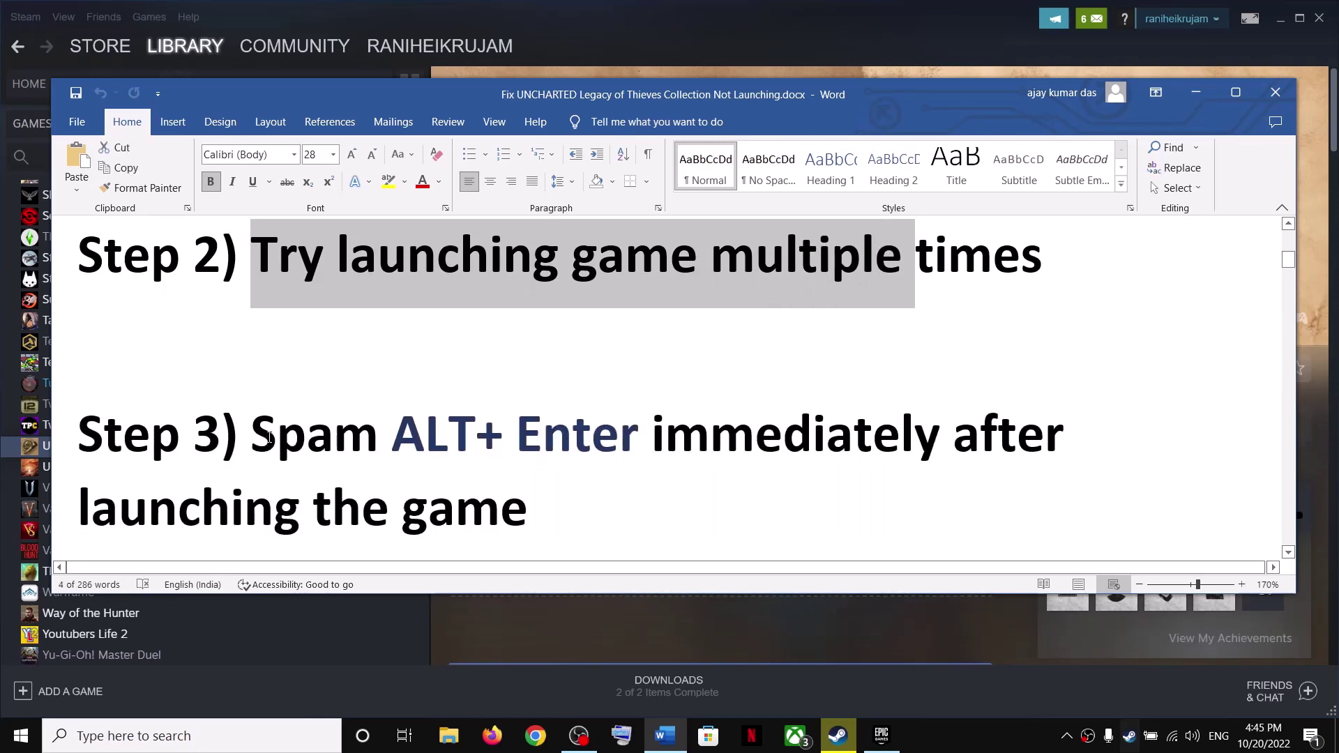
drag(252, 436, 561, 513)
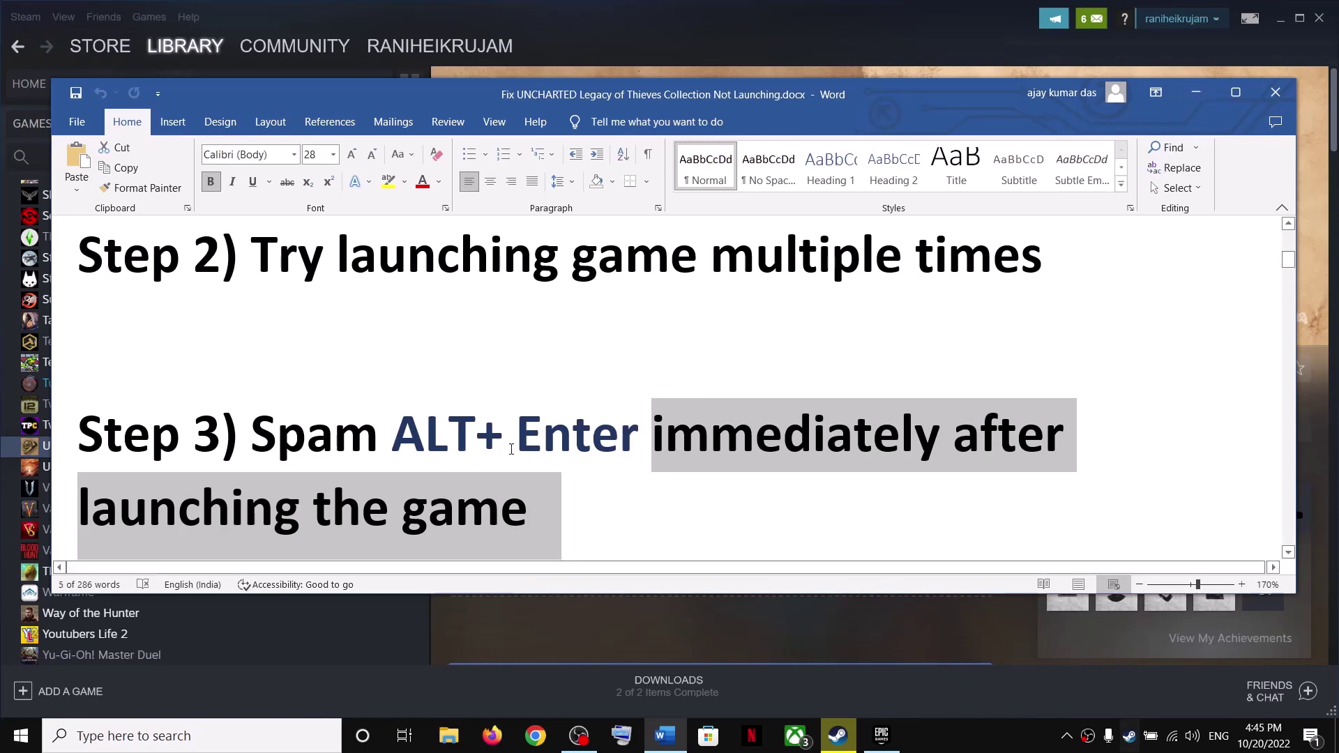
click(1196, 92)
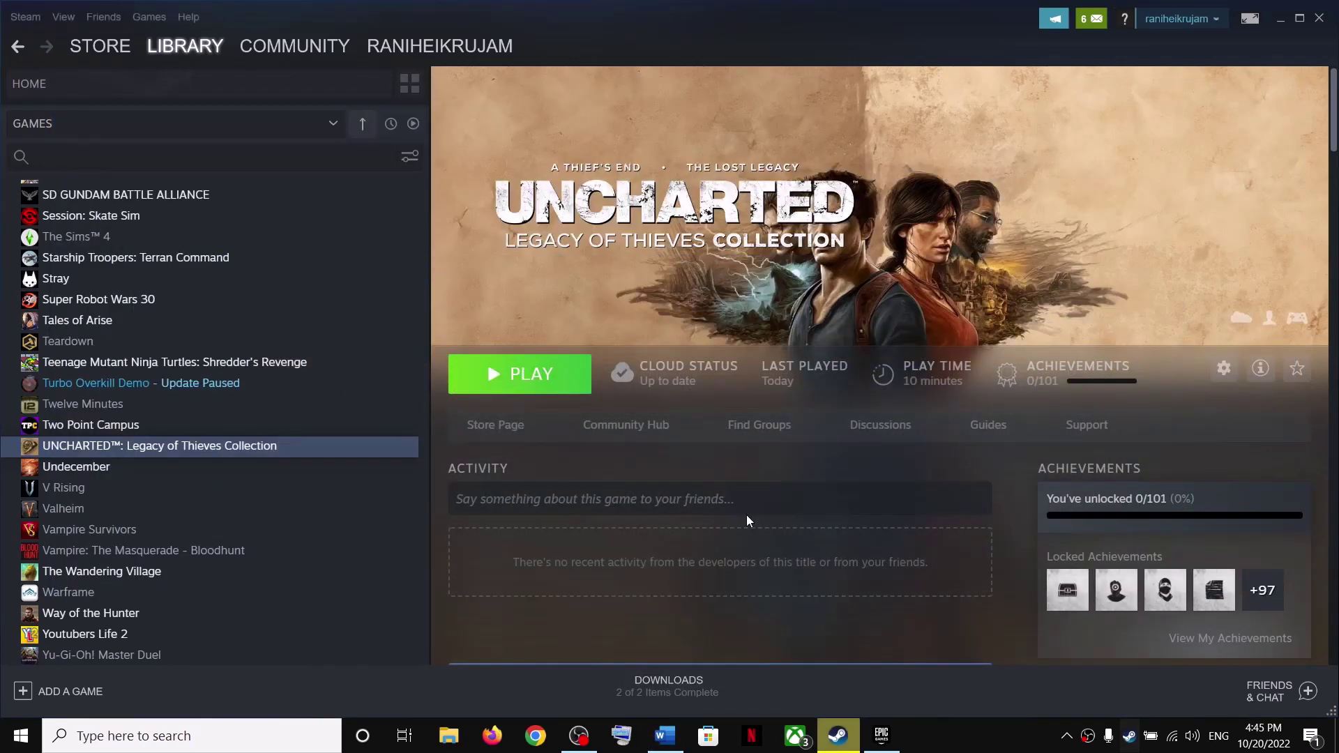
click(665, 736)
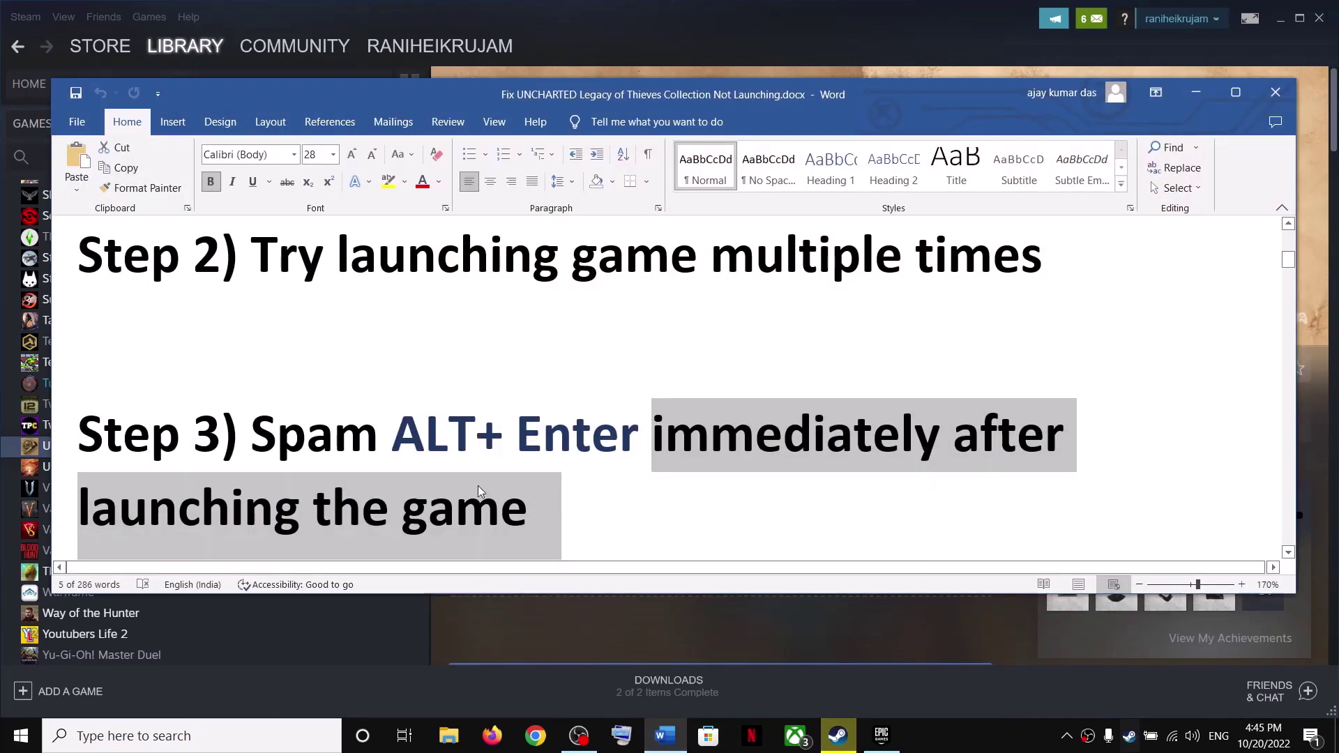
drag(392, 436, 550, 441)
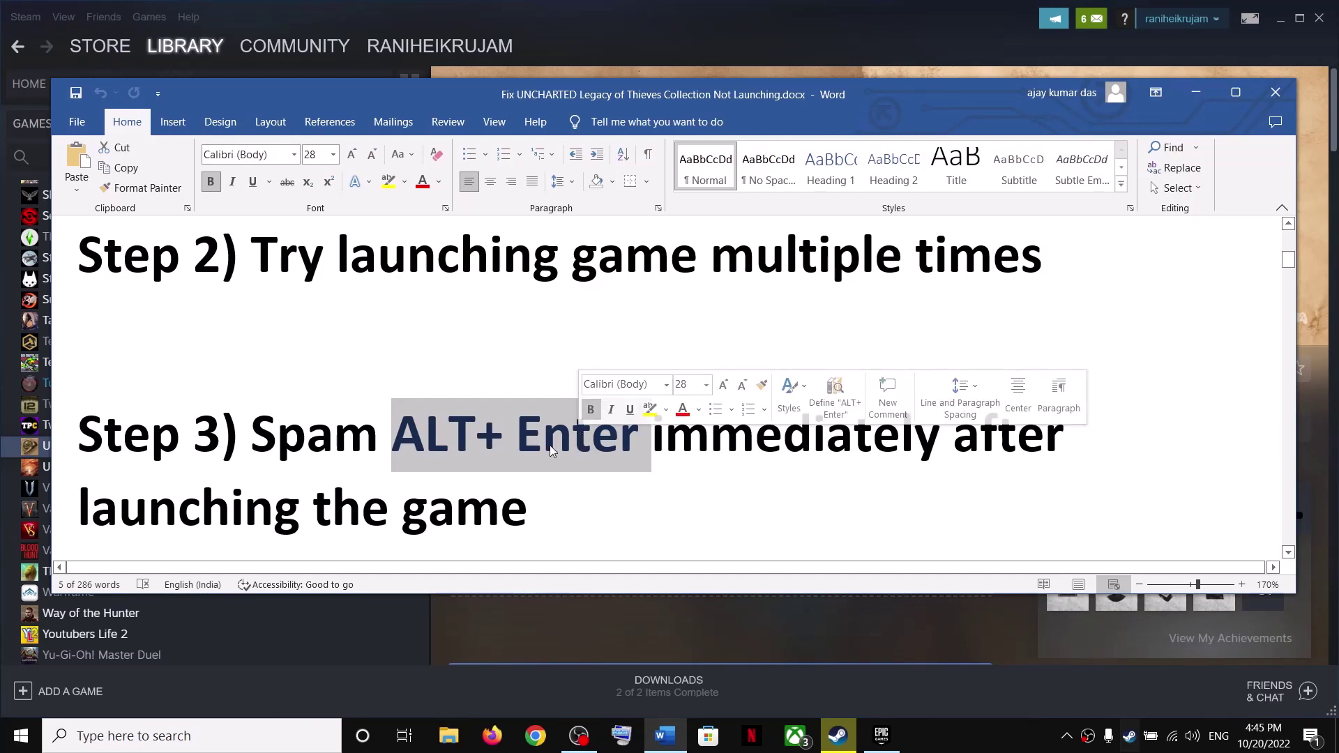
drag(394, 438, 607, 432)
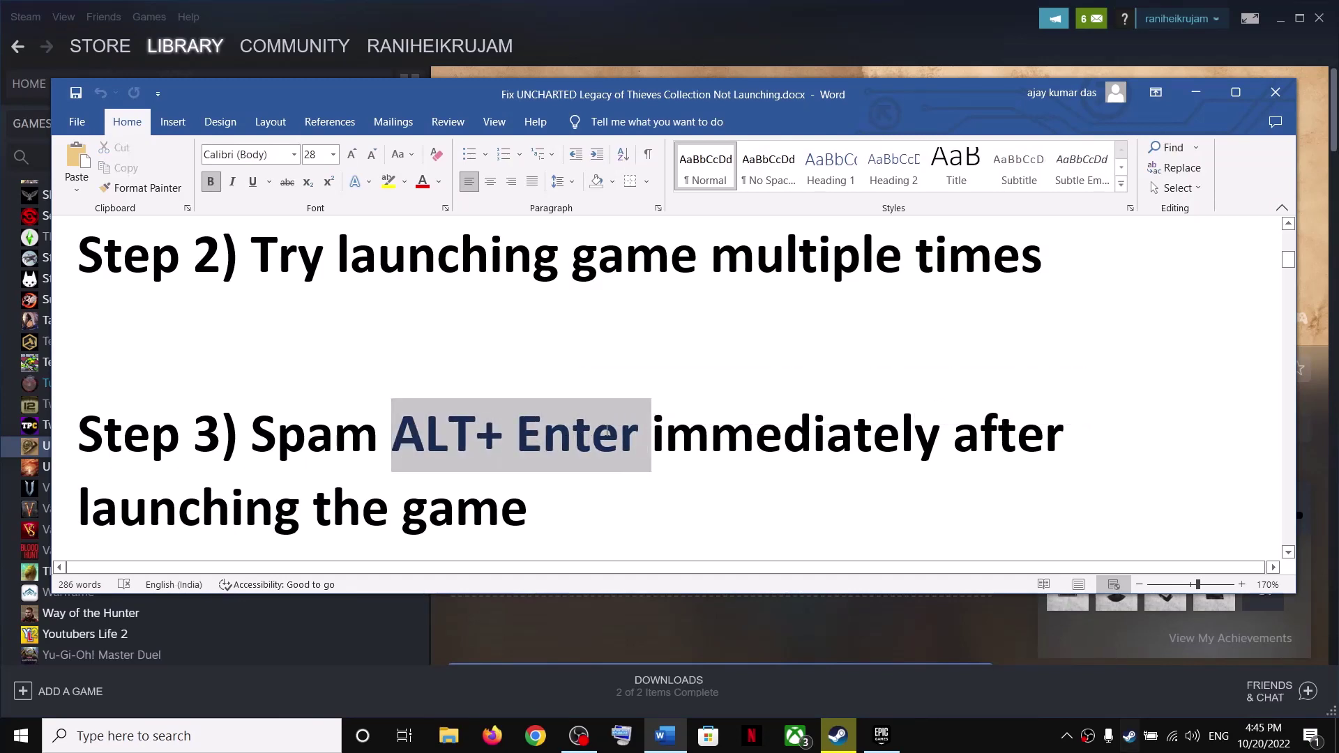
drag(541, 502, 250, 436)
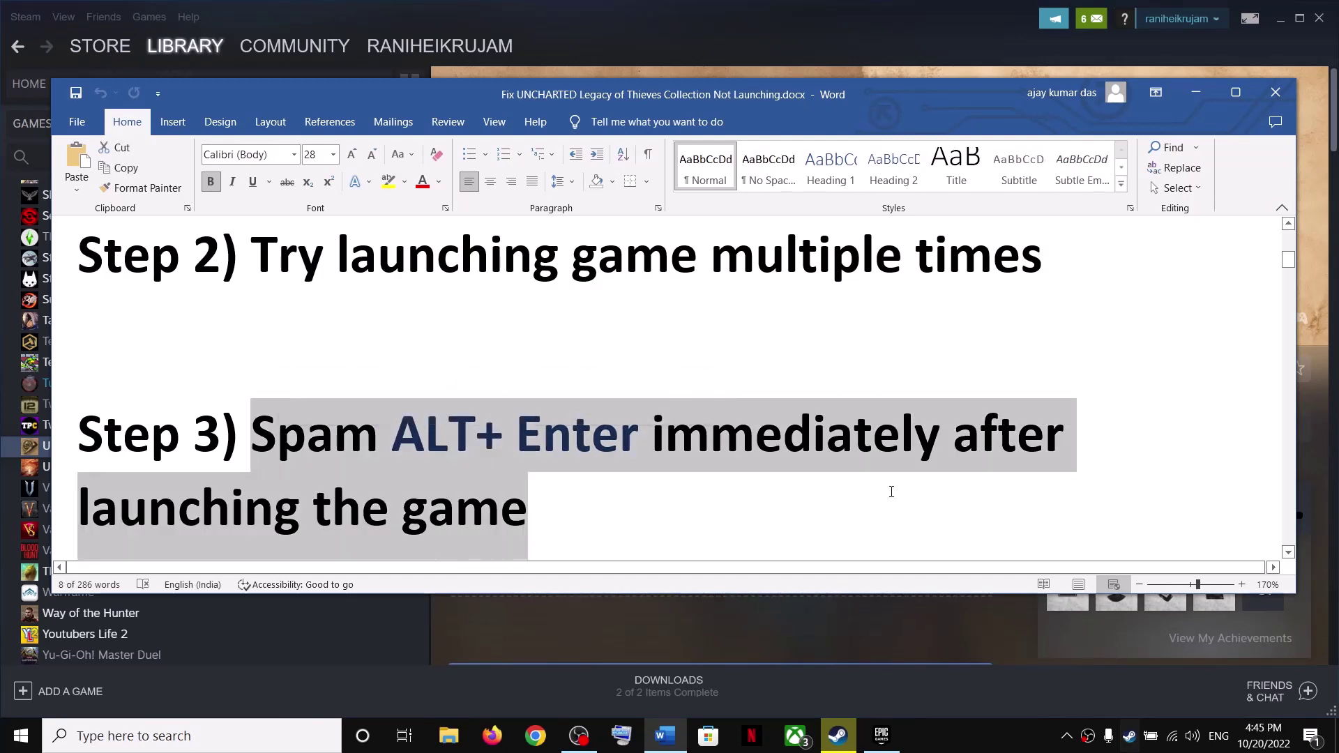
Step: Copy the text "-windowed" from Step 4 of the document
scroll(488, 470, down, 4)
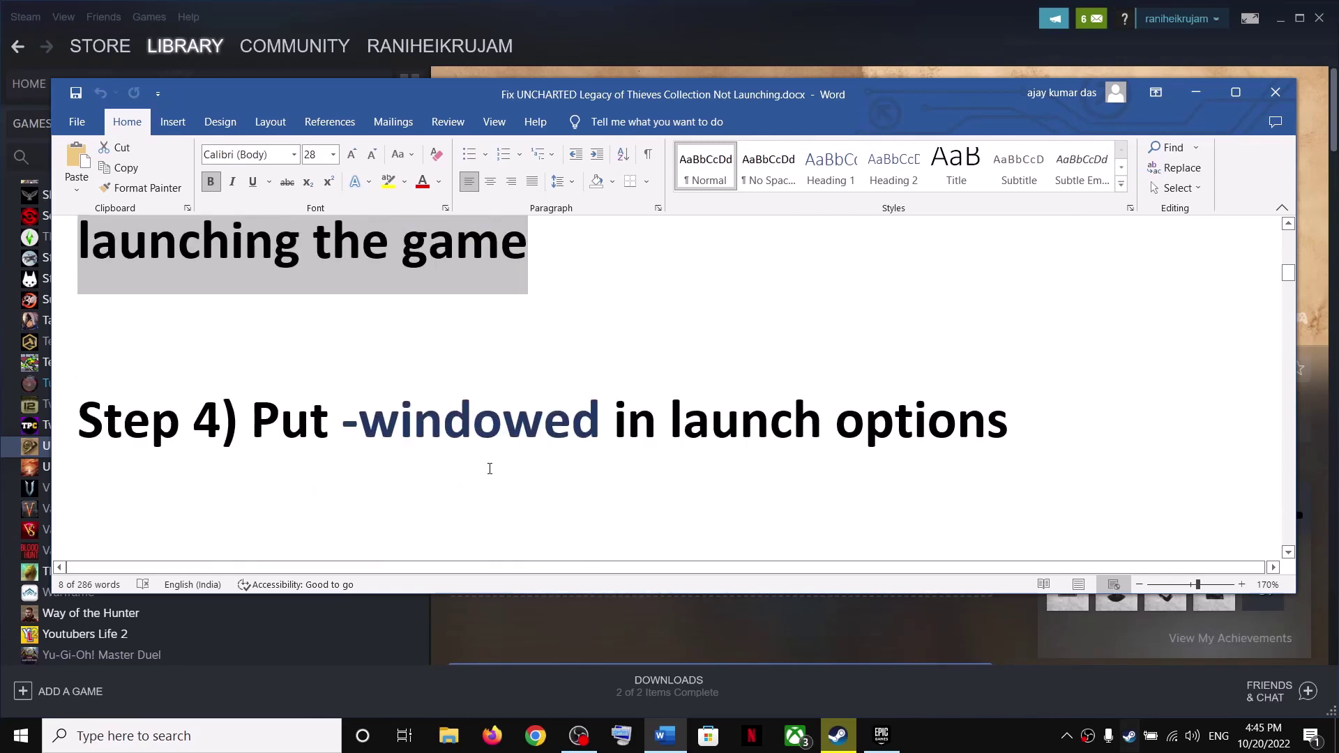
drag(344, 419, 522, 406)
key(ctrl+c)
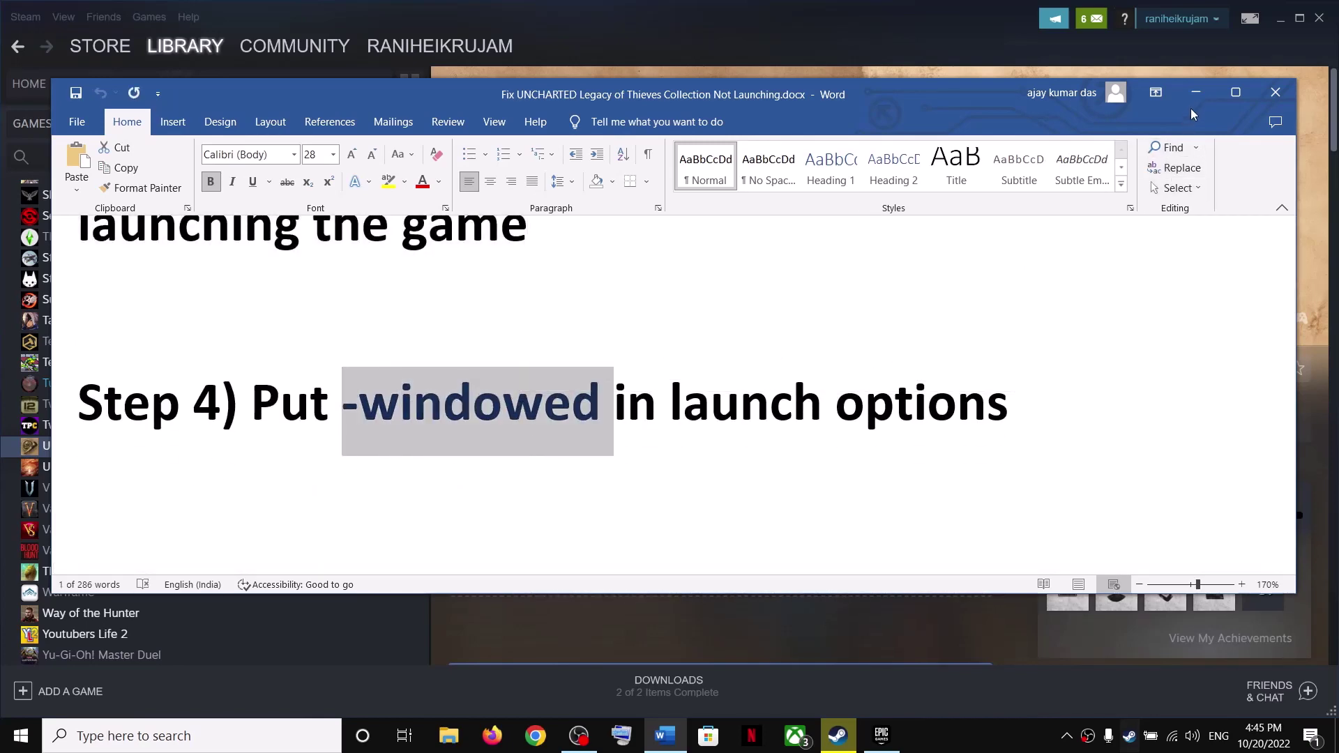
Step: In Steam, paste -windowed into the launch options of UNCHARTED: Legacy of Thieves Collection and close its properties
click(1192, 99)
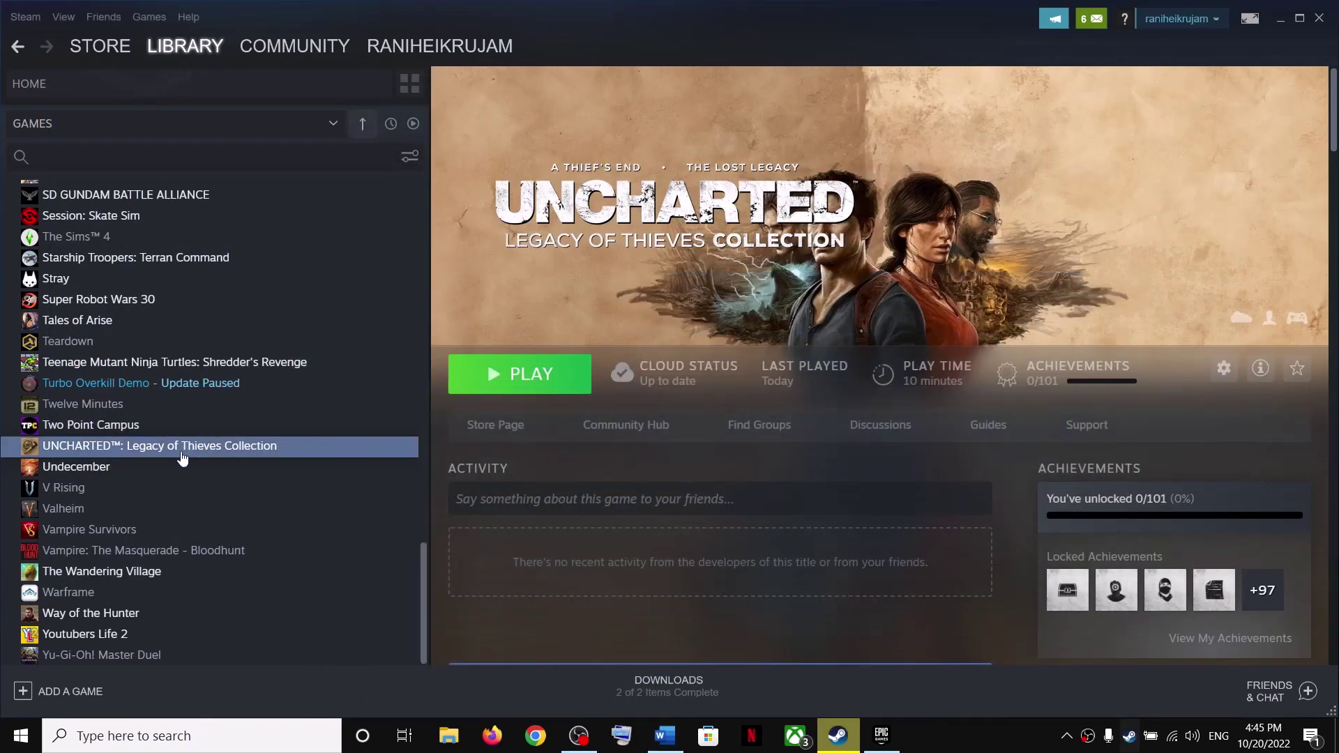
right_click(180, 453)
click(217, 559)
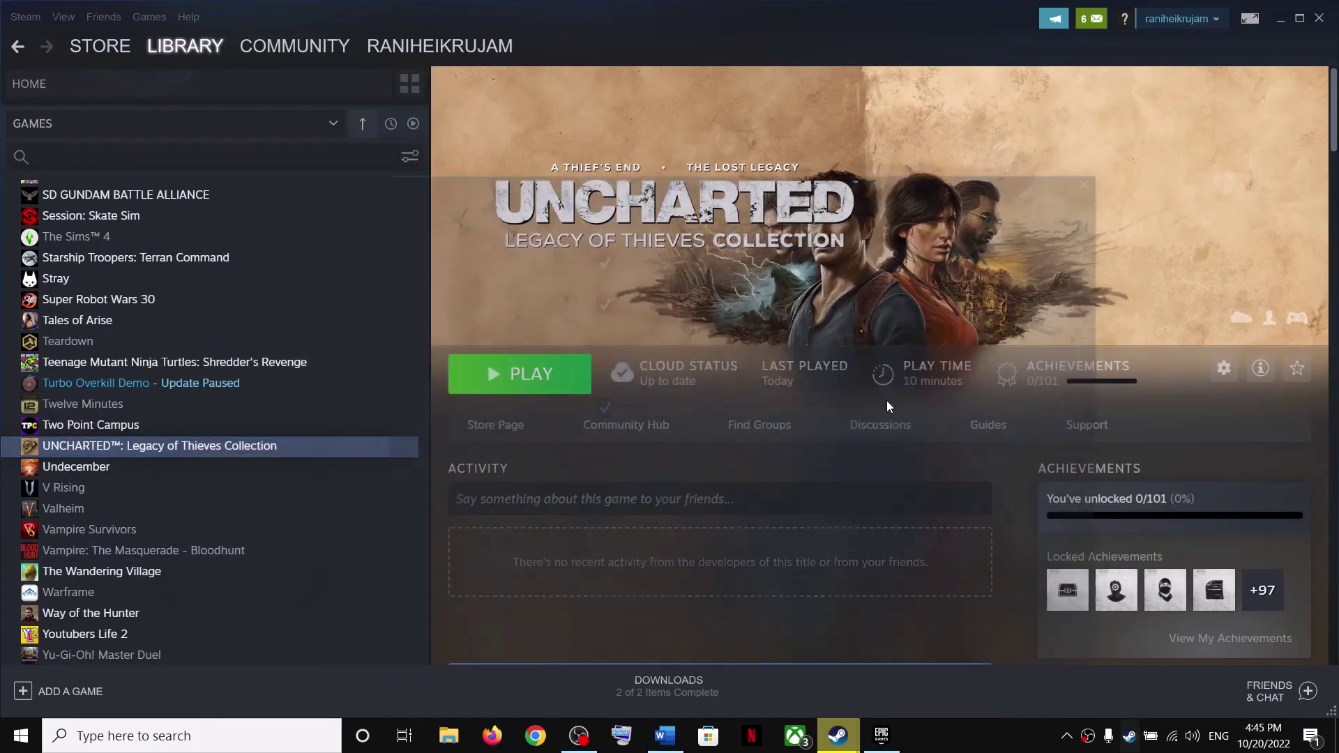
click(625, 584)
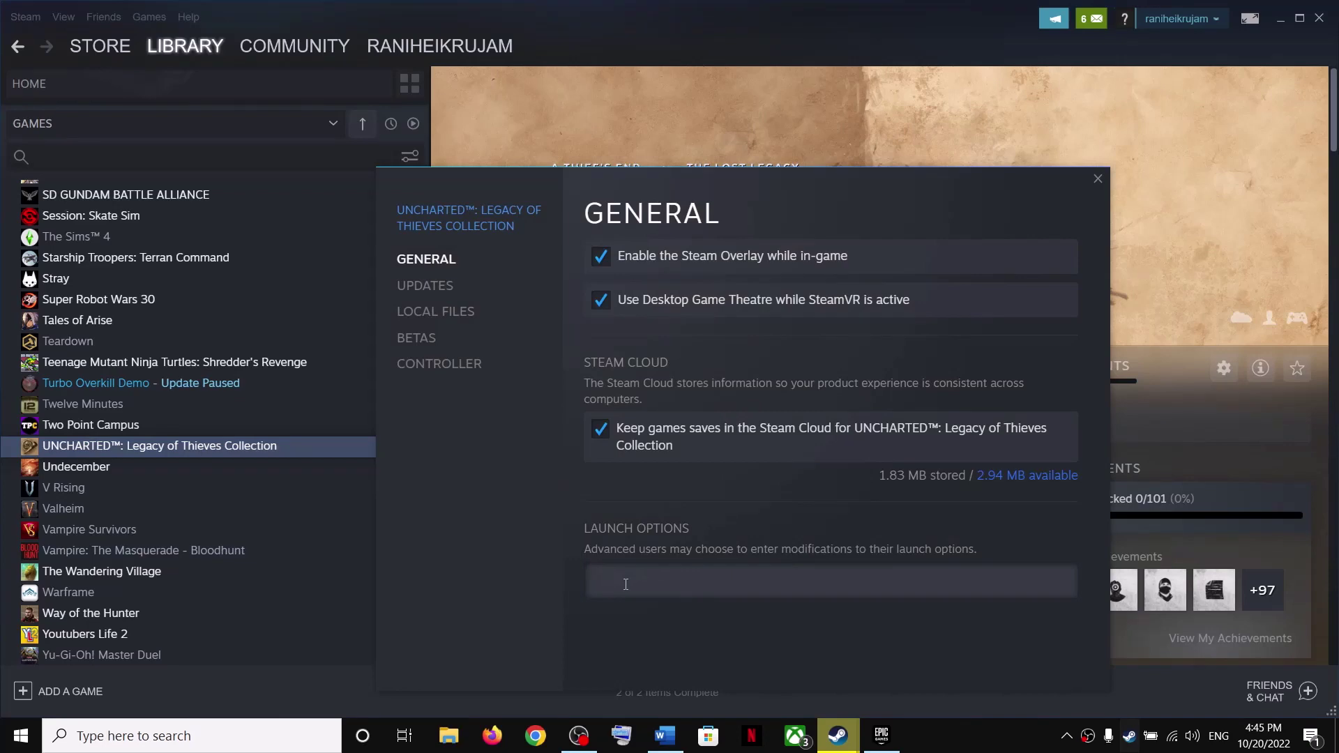
key(ctrl+v)
click(1098, 181)
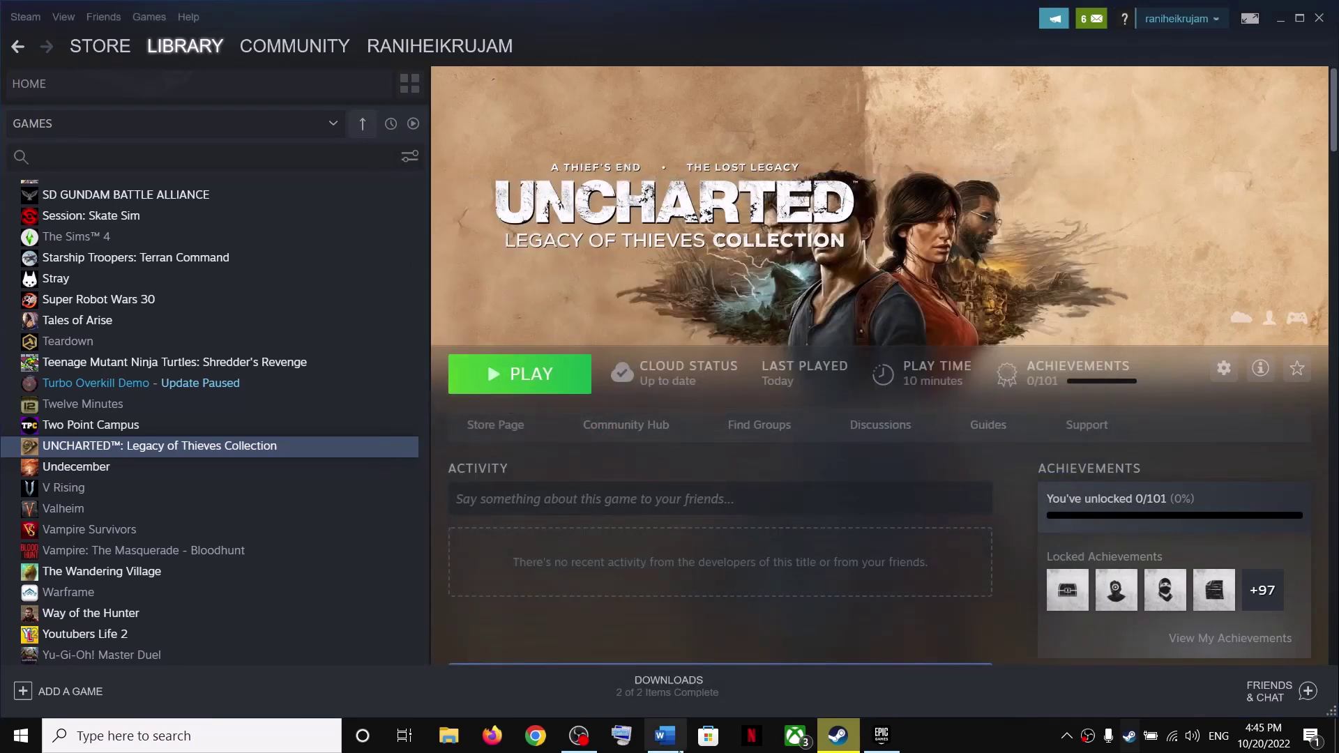
Step: Return to the Word document and highlight the Step 5 driver rollback version 517.48 and the NVIDIA drivers link
click(671, 747)
scroll(508, 425, down, 3)
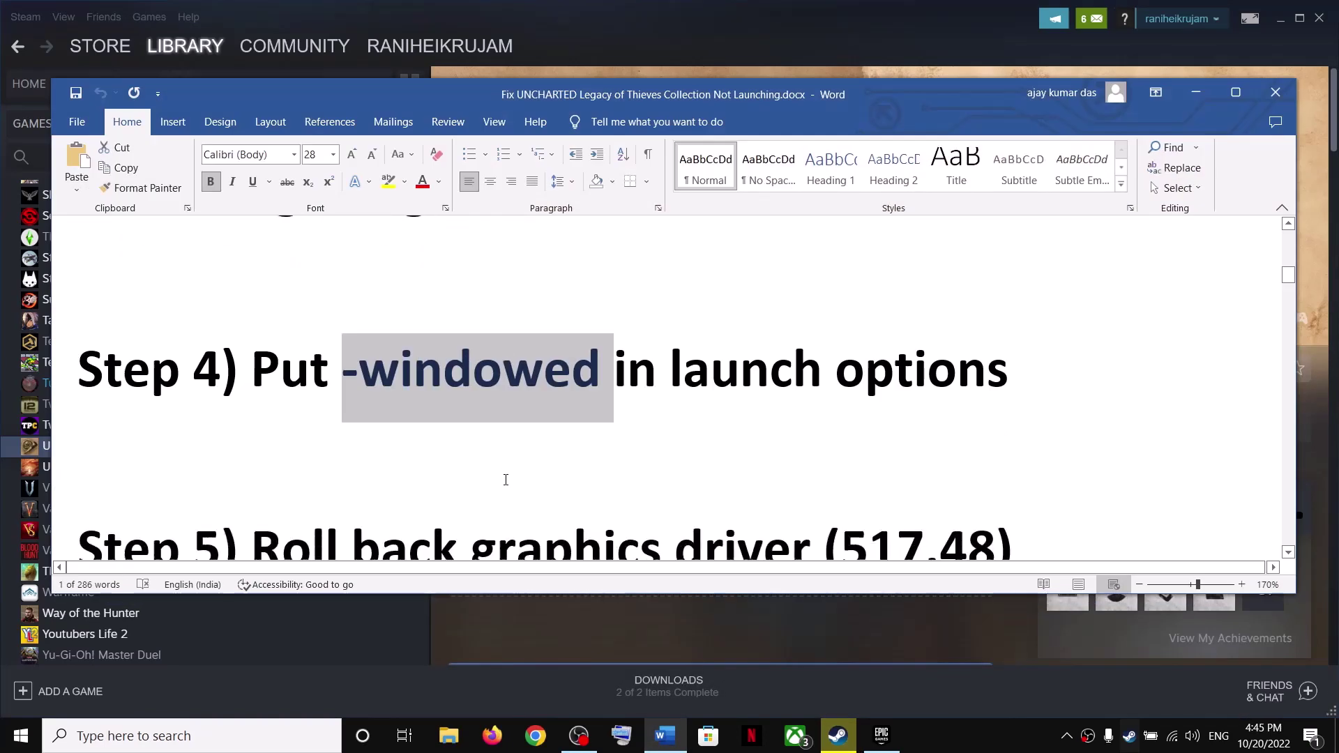
double_click(256, 440)
drag(415, 430, 802, 446)
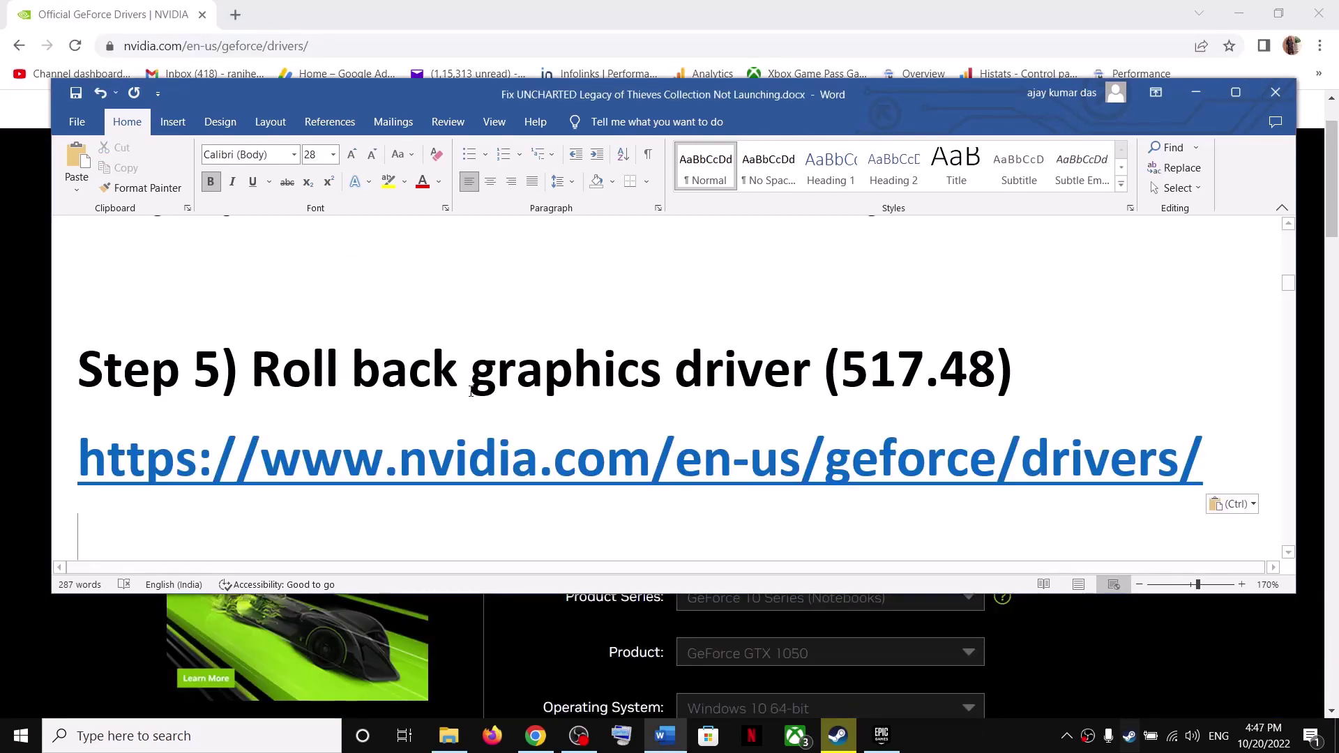
drag(499, 379, 989, 370)
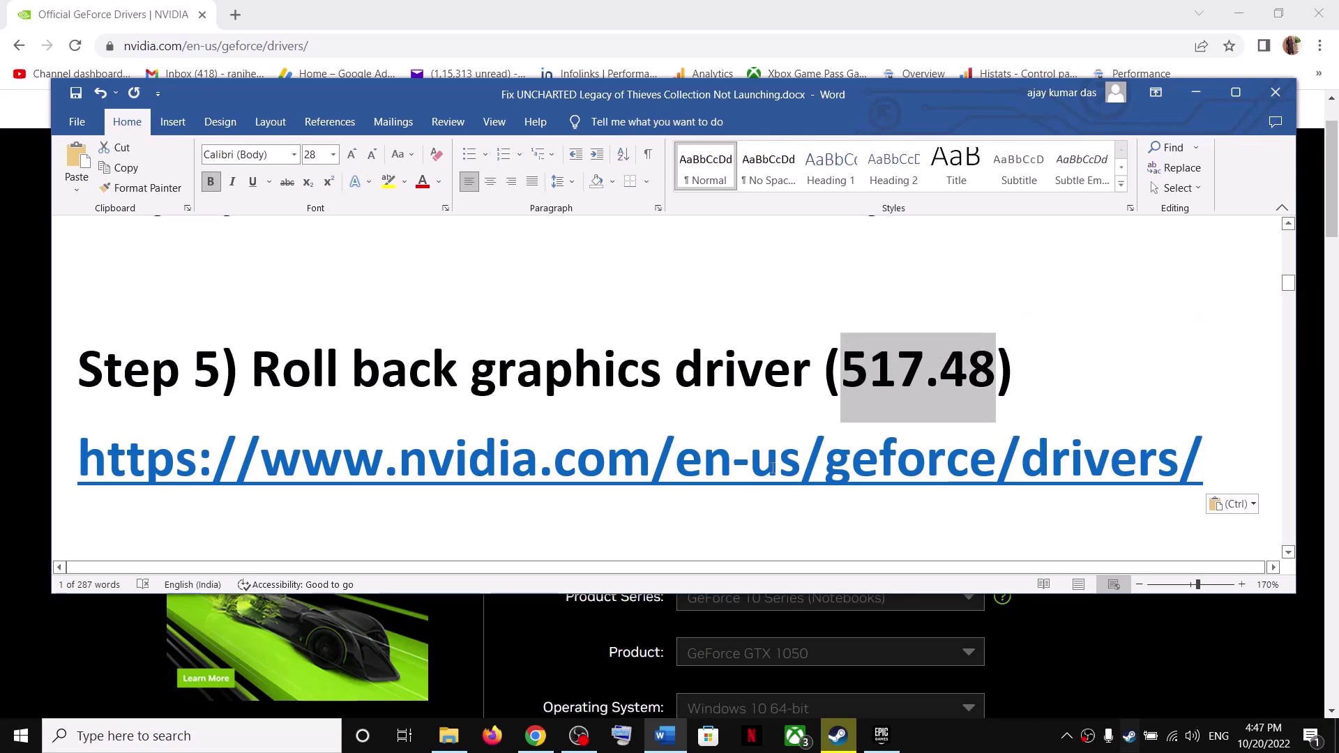
drag(1205, 460, 75, 460)
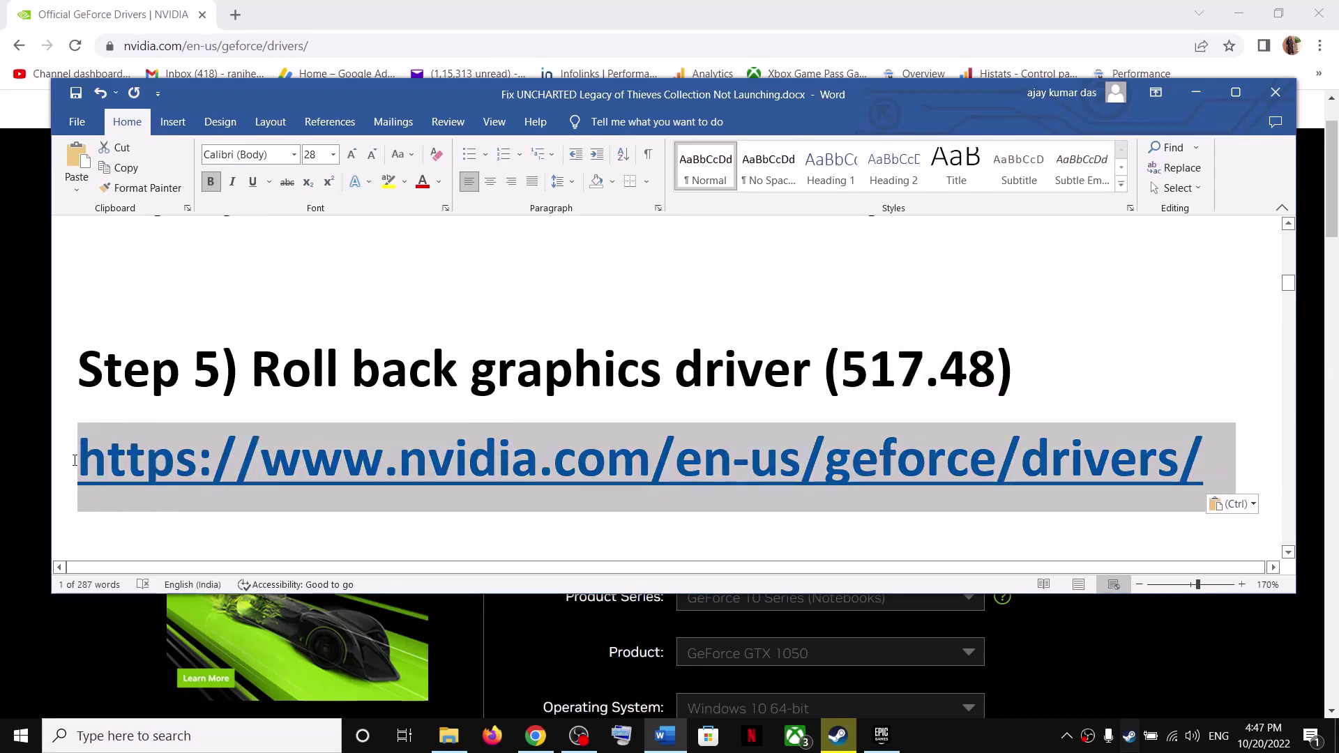
Step: In Chrome, find GeForce Game Ready Driver version 517.48 in NVIDIA's driver results and download it
click(109, 28)
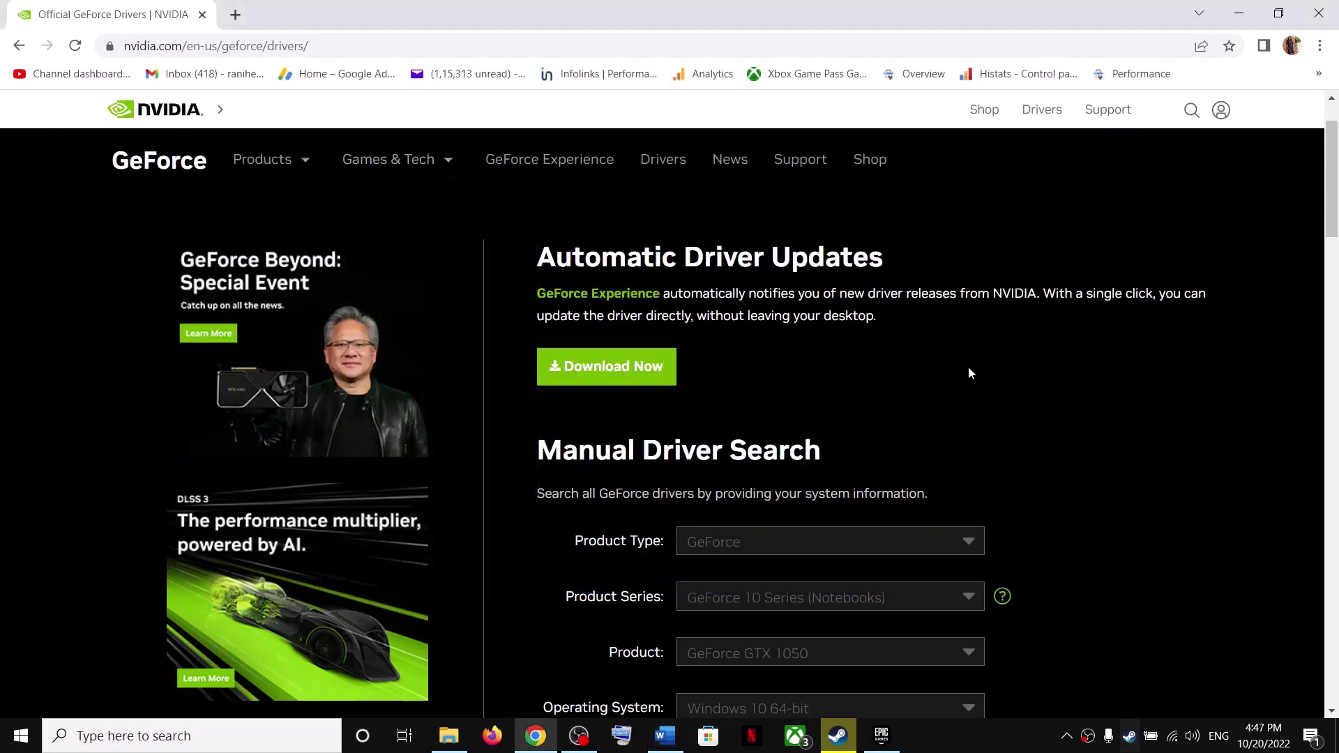
scroll(893, 438, down, 3)
scroll(809, 419, down, 1)
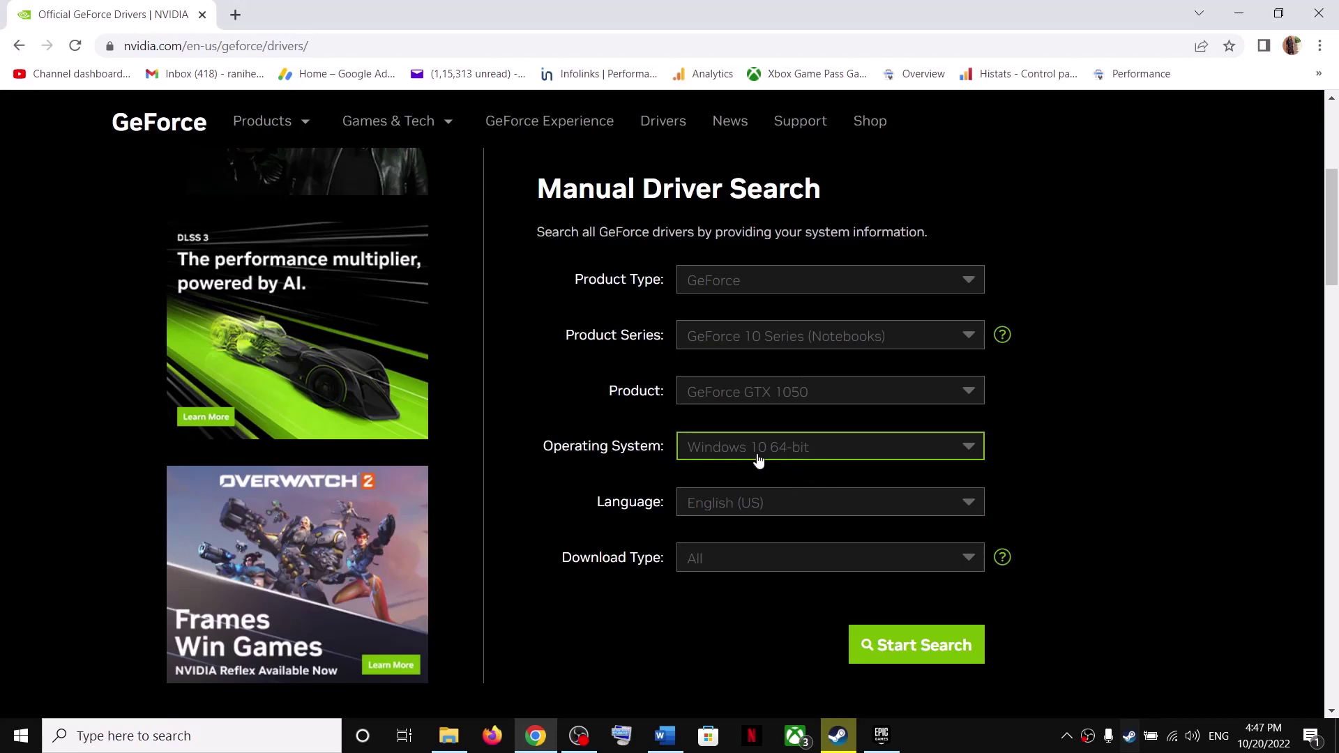
scroll(907, 485, down, 3)
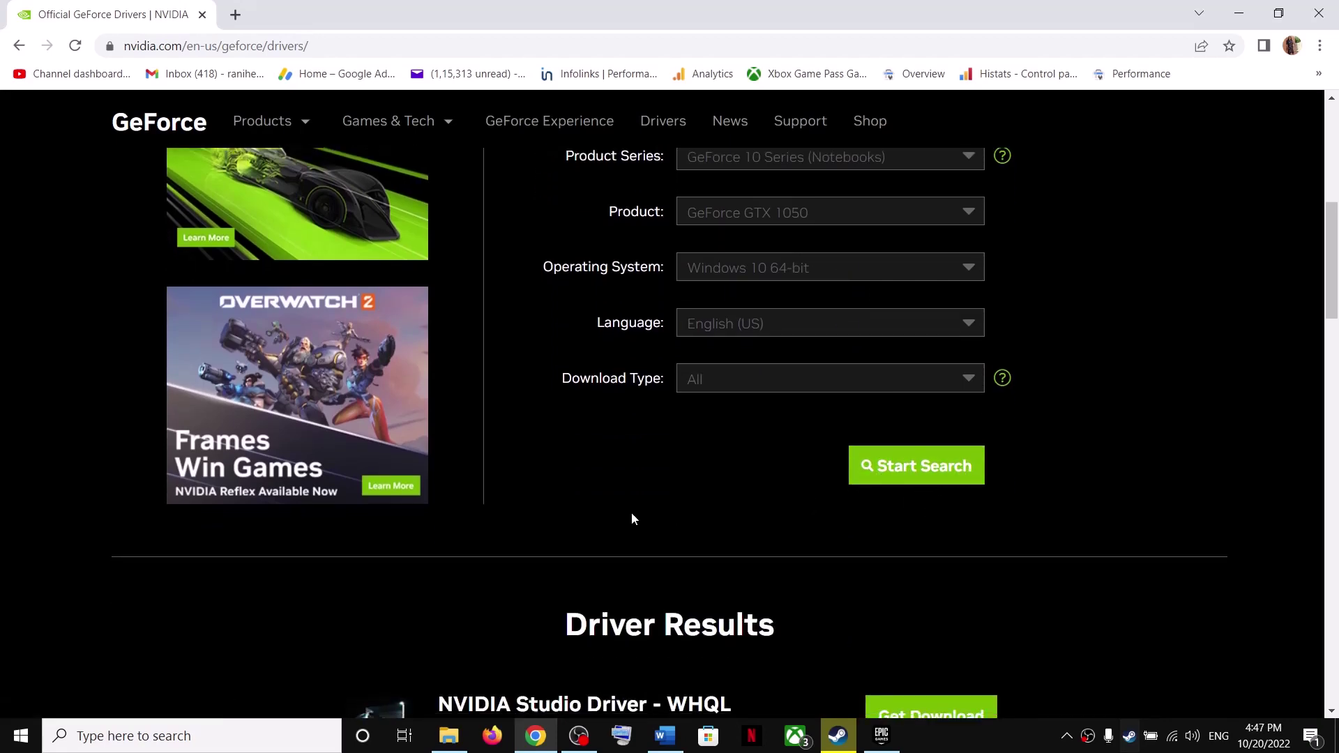
scroll(630, 509, down, 3)
scroll(633, 511, down, 3)
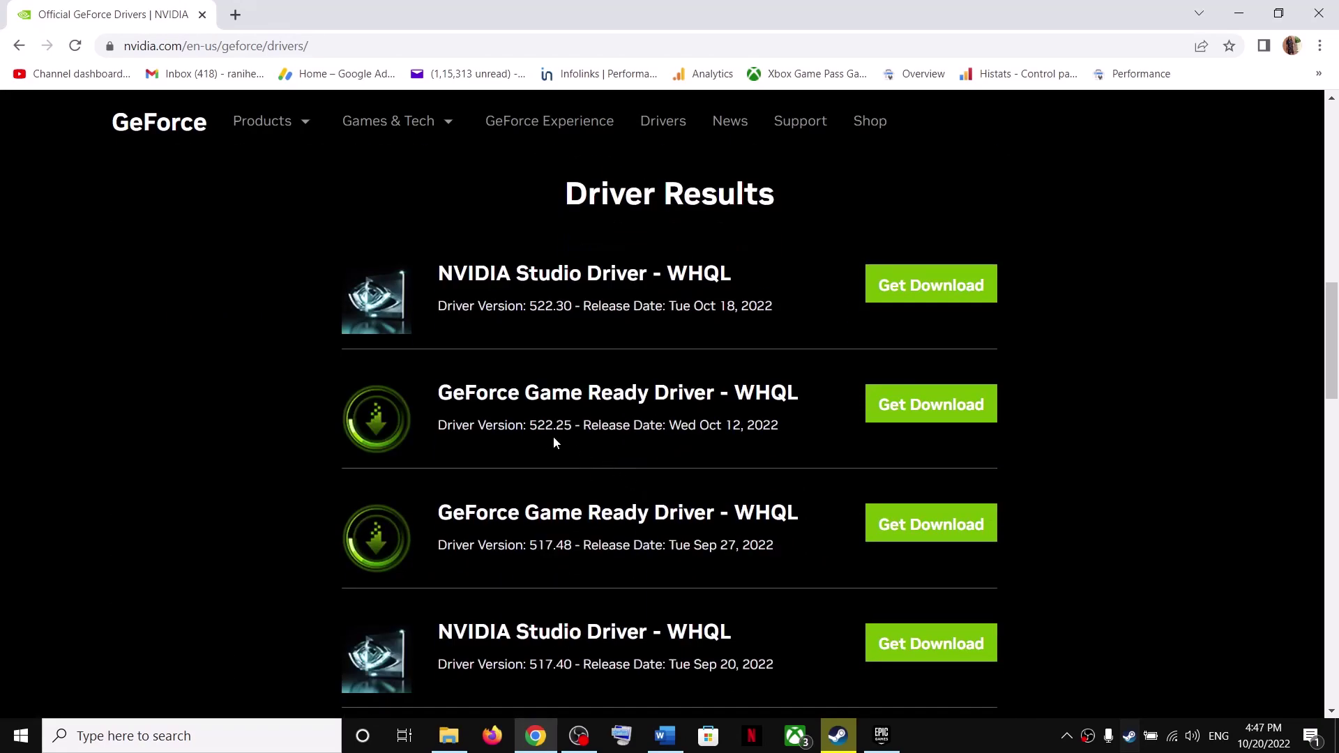
drag(529, 425, 574, 424)
drag(528, 547, 560, 548)
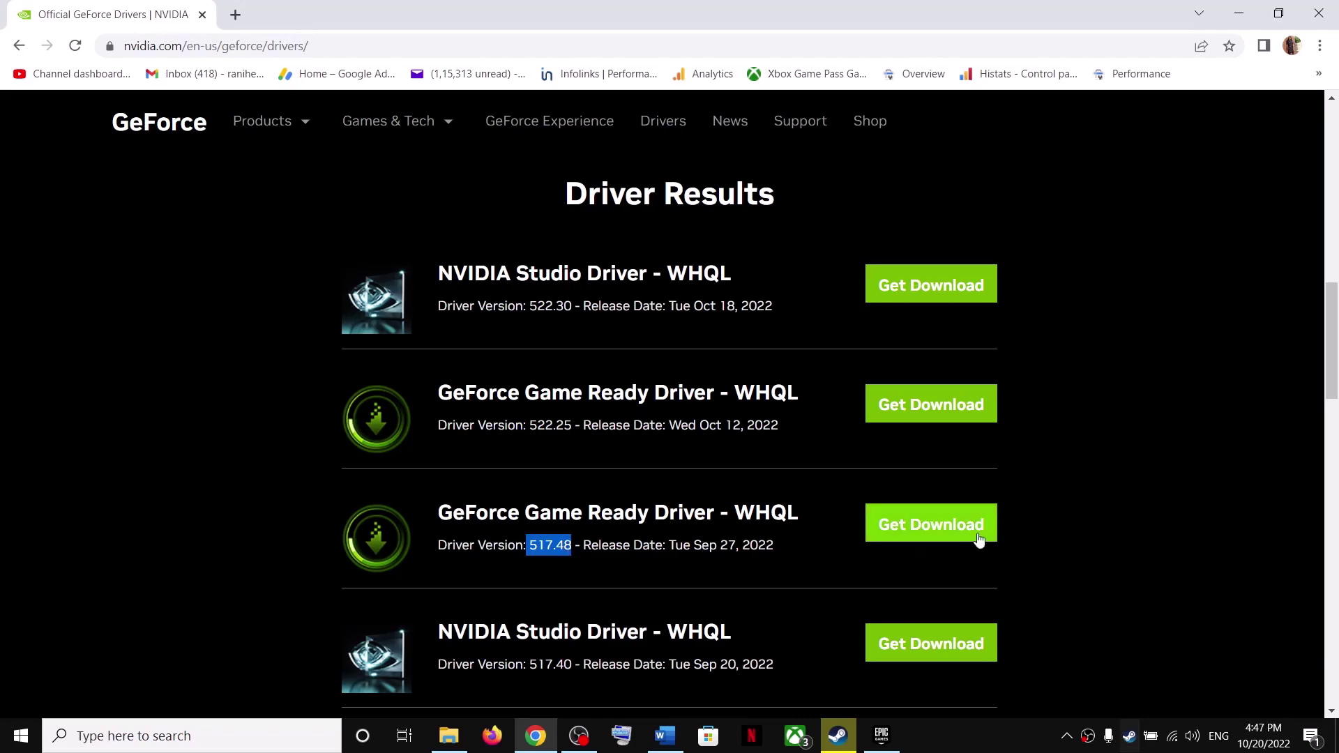
click(936, 531)
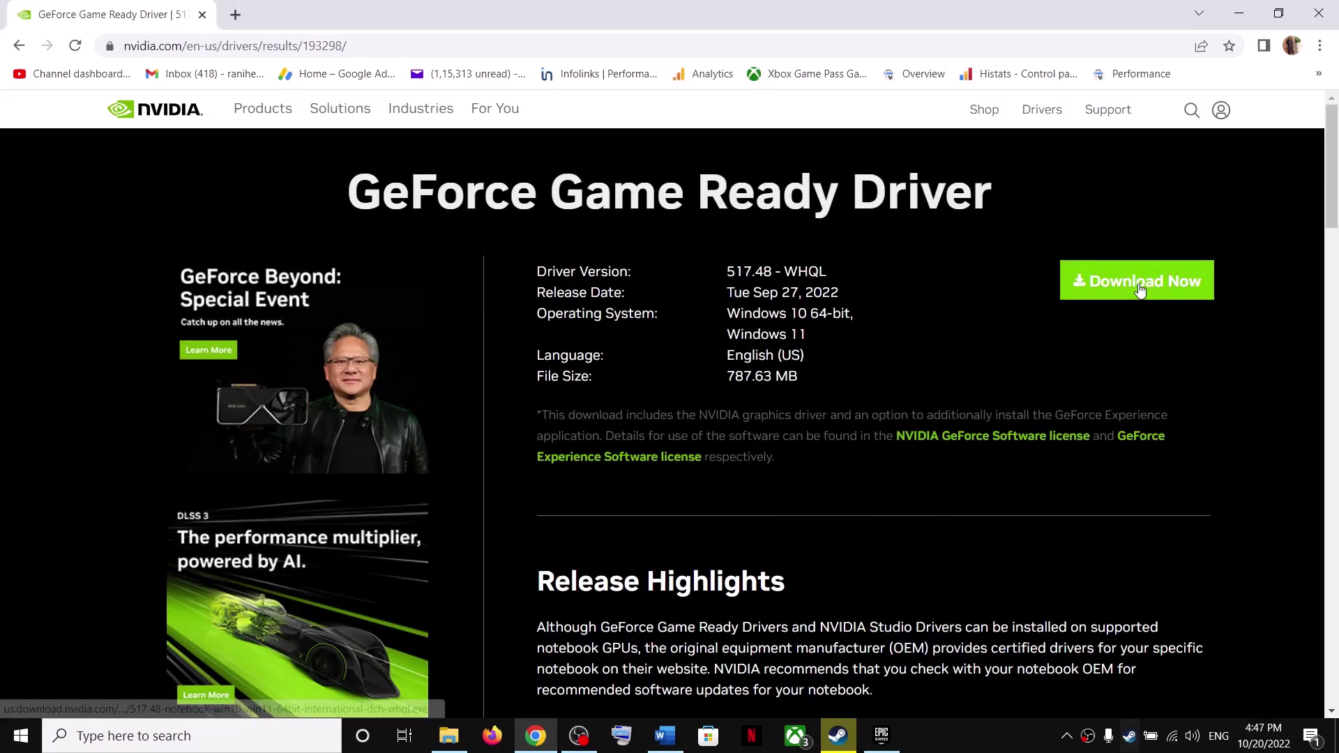
click(1139, 289)
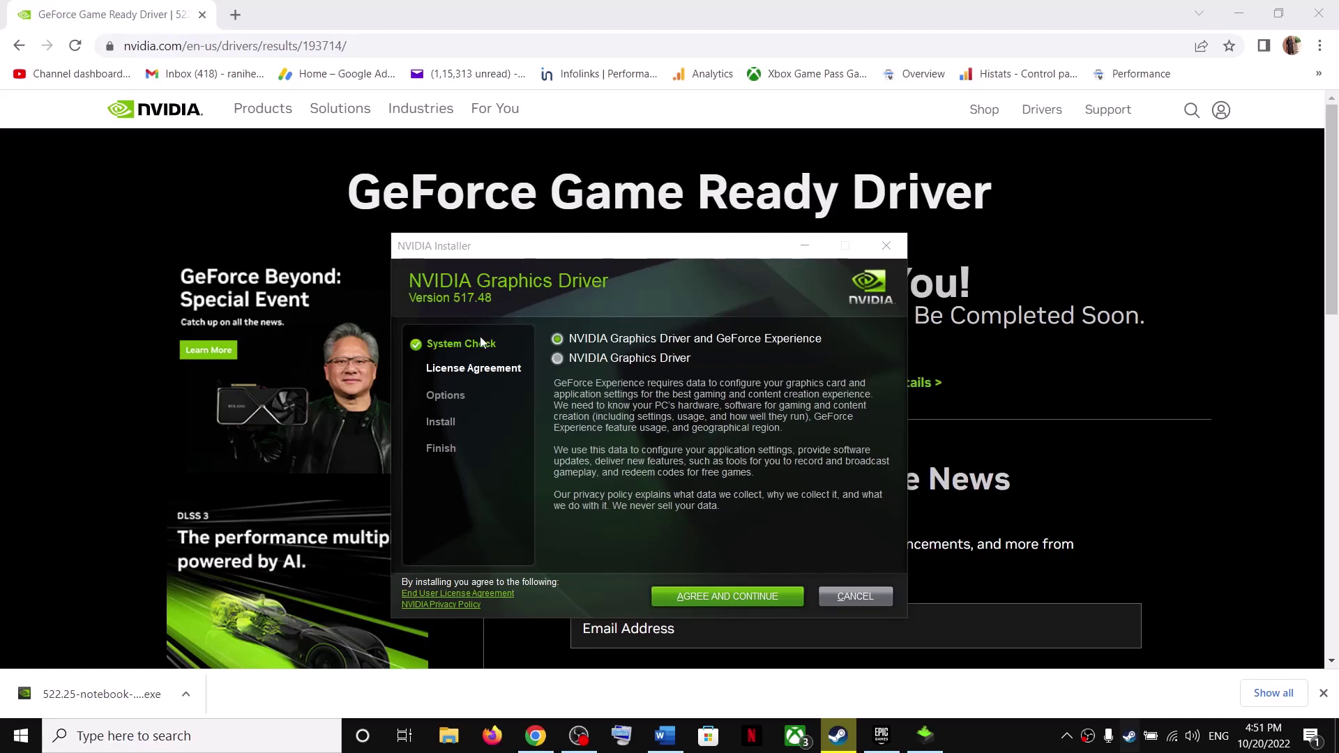
Step: Accept the licence in the NVIDIA 517.48 installer and proceed through Custom (Advanced) to the options for a clean installation
click(706, 599)
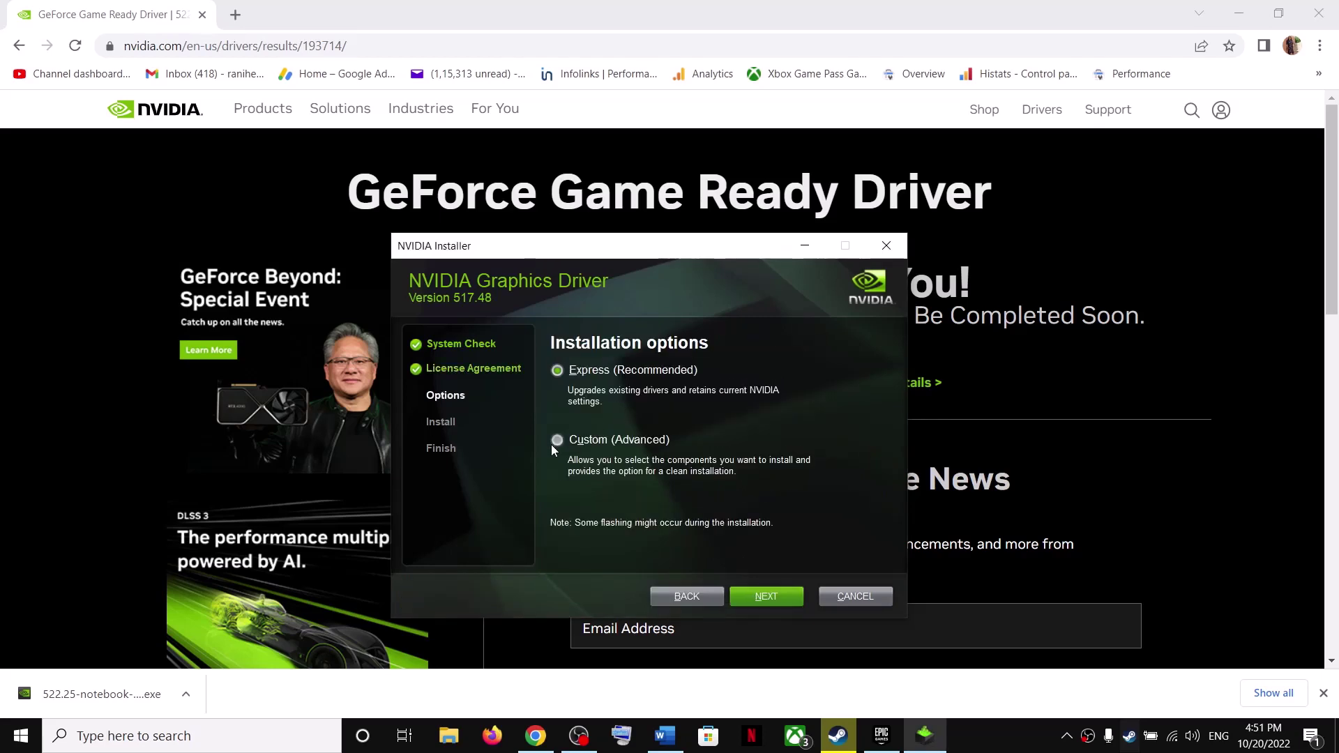
click(575, 441)
click(759, 602)
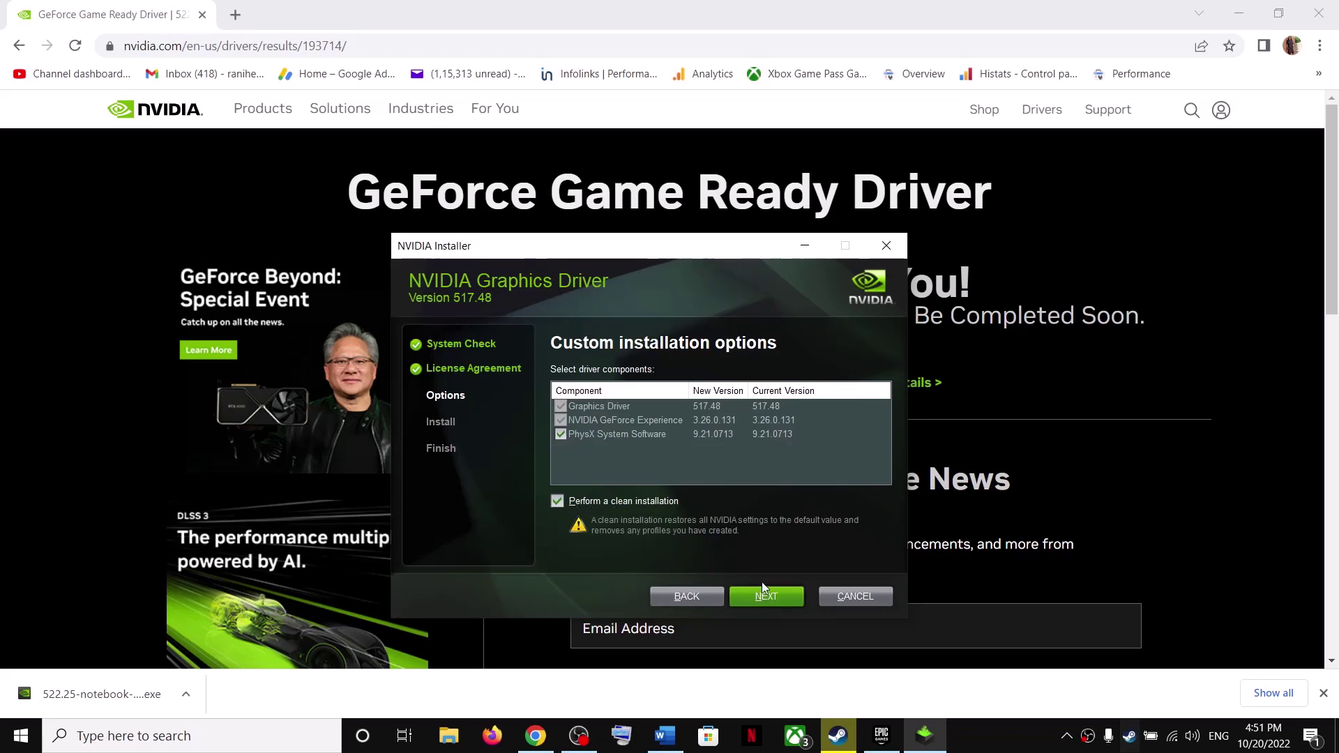
click(1058, 396)
Step: Switch to the Word document and highlight the Step 5 driver rollback text and the Step 6 rollback via device manager
click(665, 734)
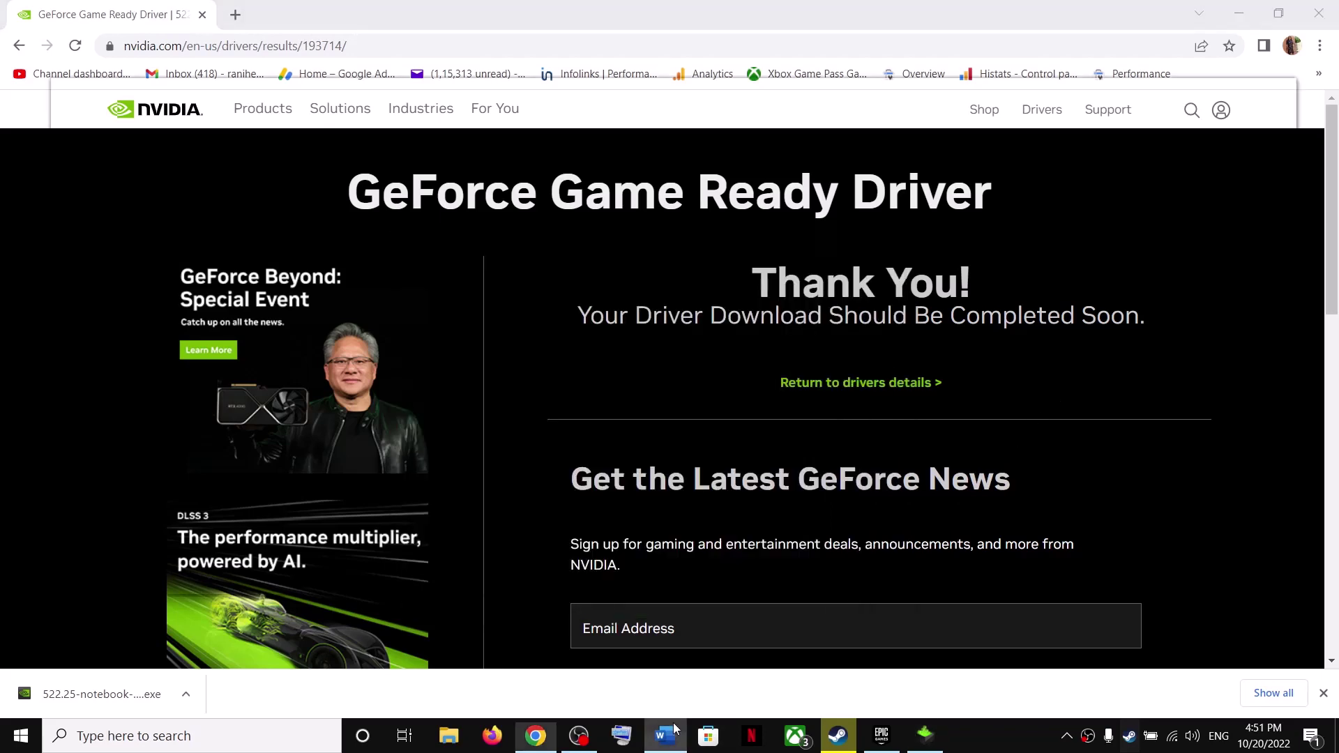
scroll(524, 460, down, 3)
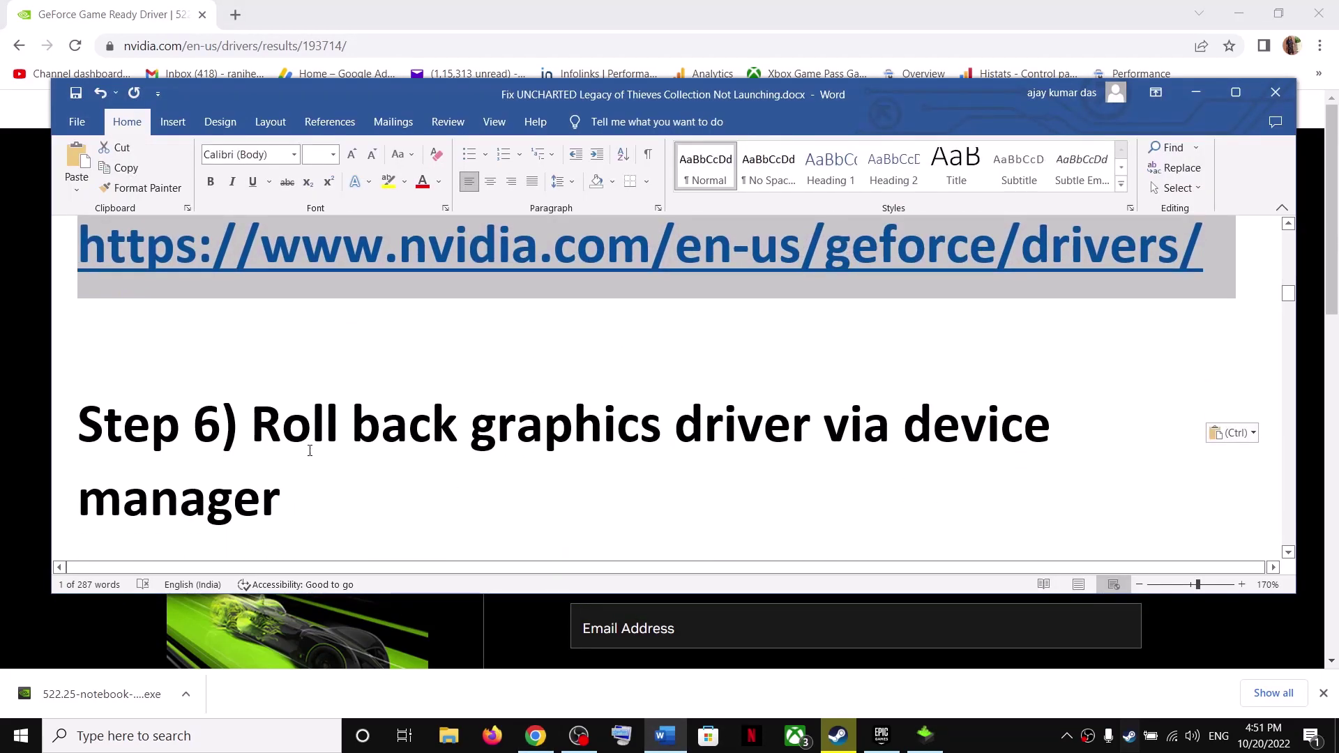
drag(256, 429, 280, 499)
scroll(118, 372, up, 2)
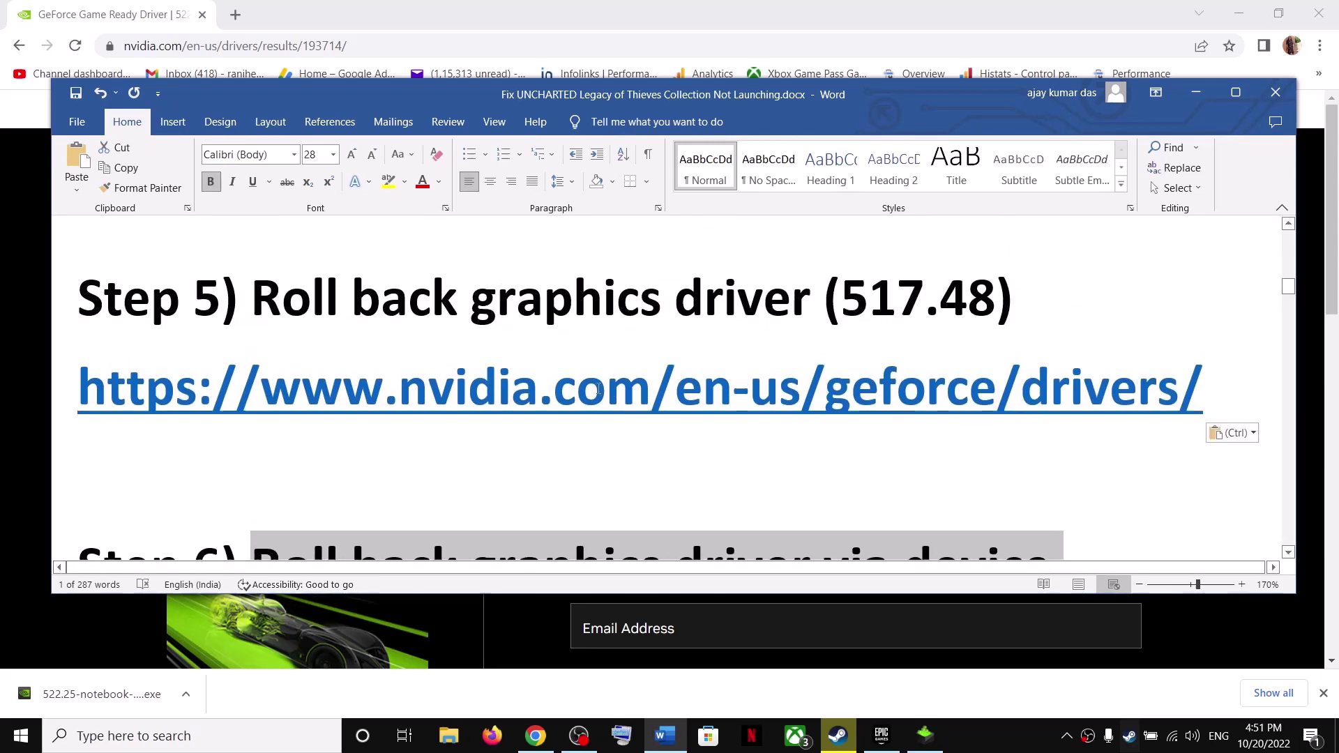
drag(118, 372, 1193, 390)
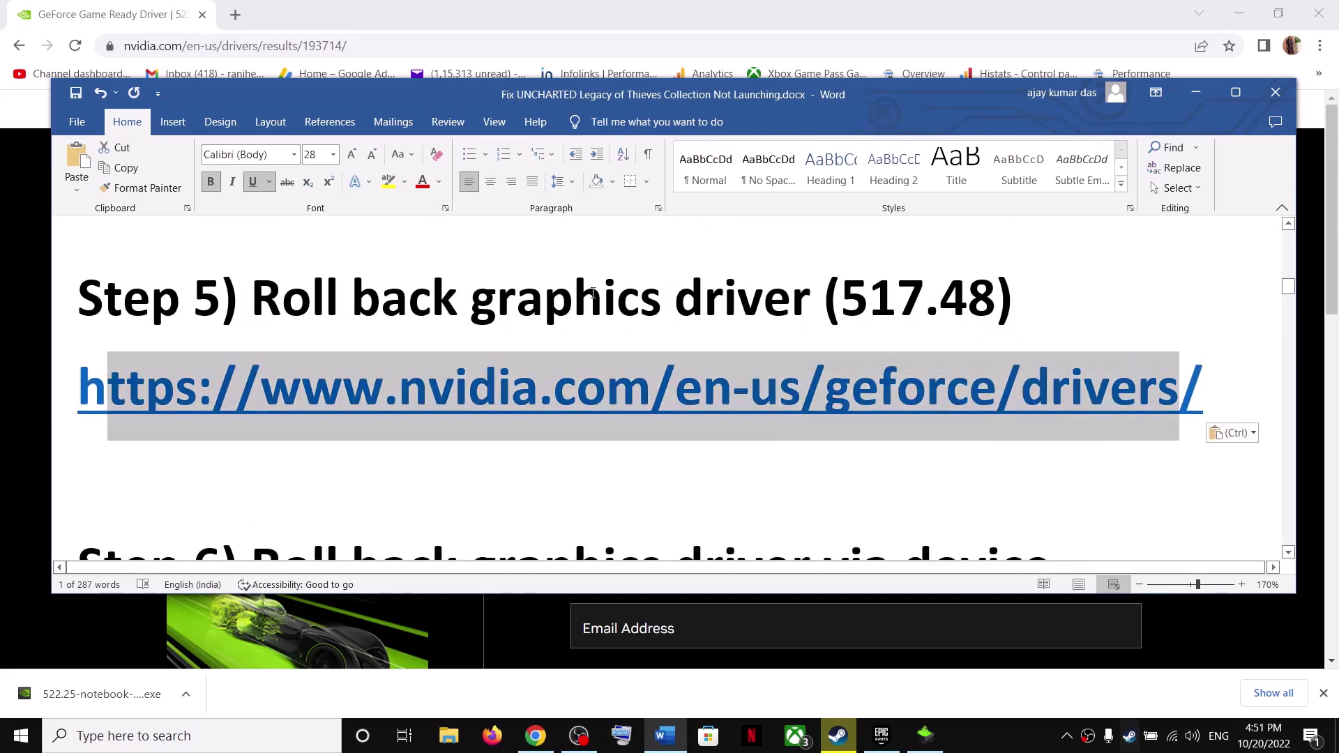
drag(605, 302, 986, 309)
click(869, 307)
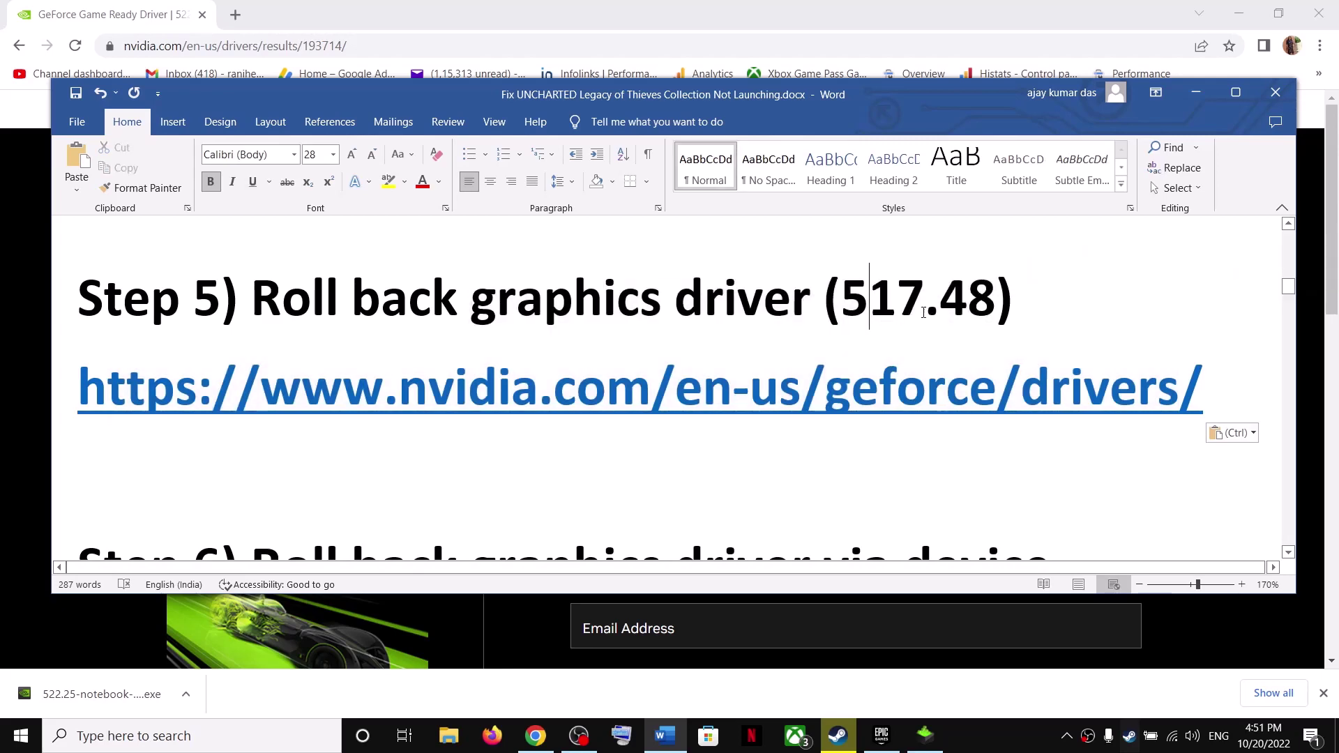
click(582, 403)
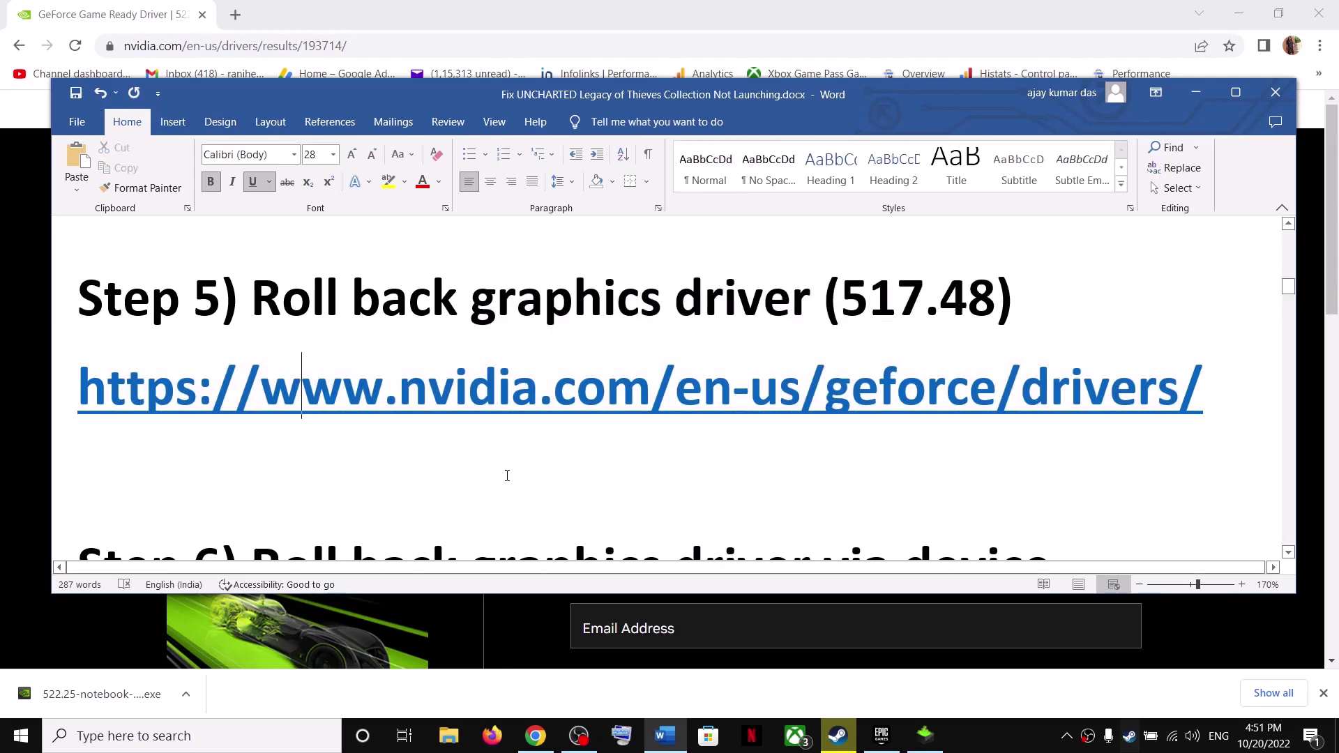
scroll(505, 472, down, 2)
drag(221, 422, 437, 496)
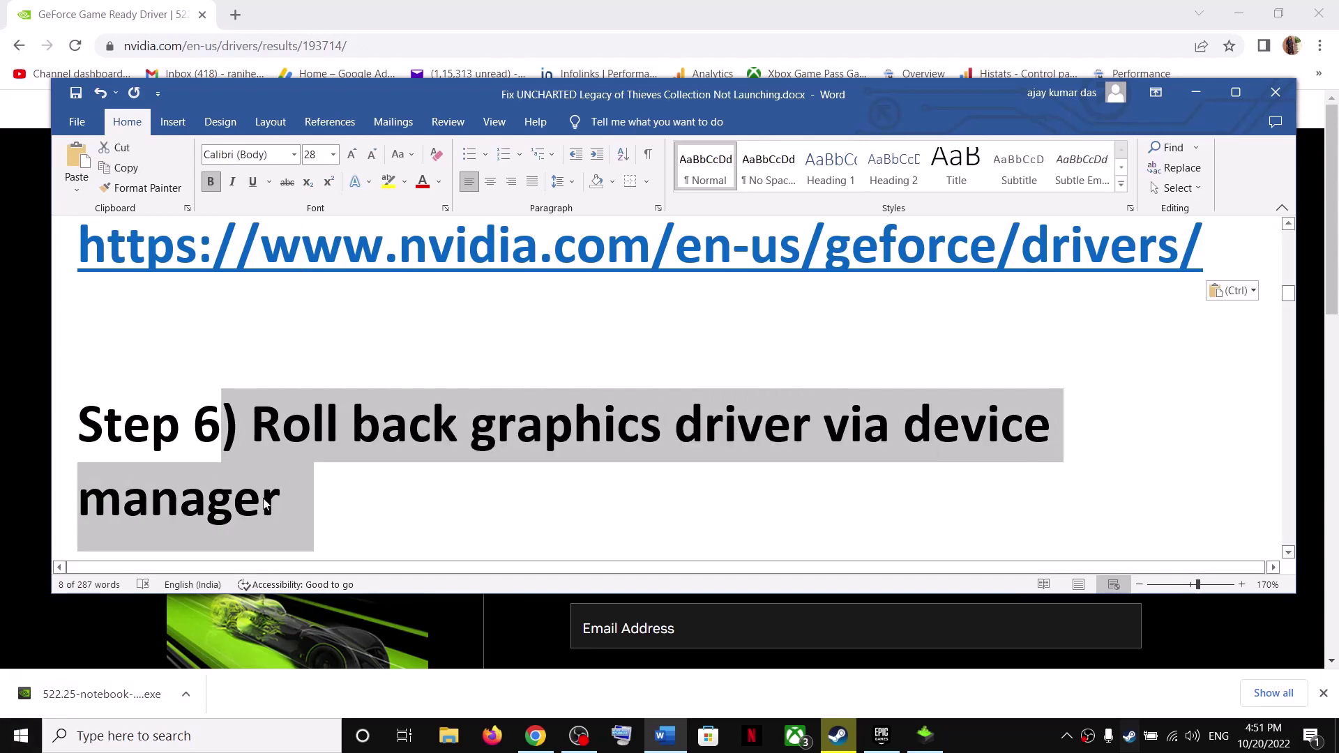
Step: Open Windows Device Manager and expand the Display adapters category
click(12, 745)
right_click(12, 745)
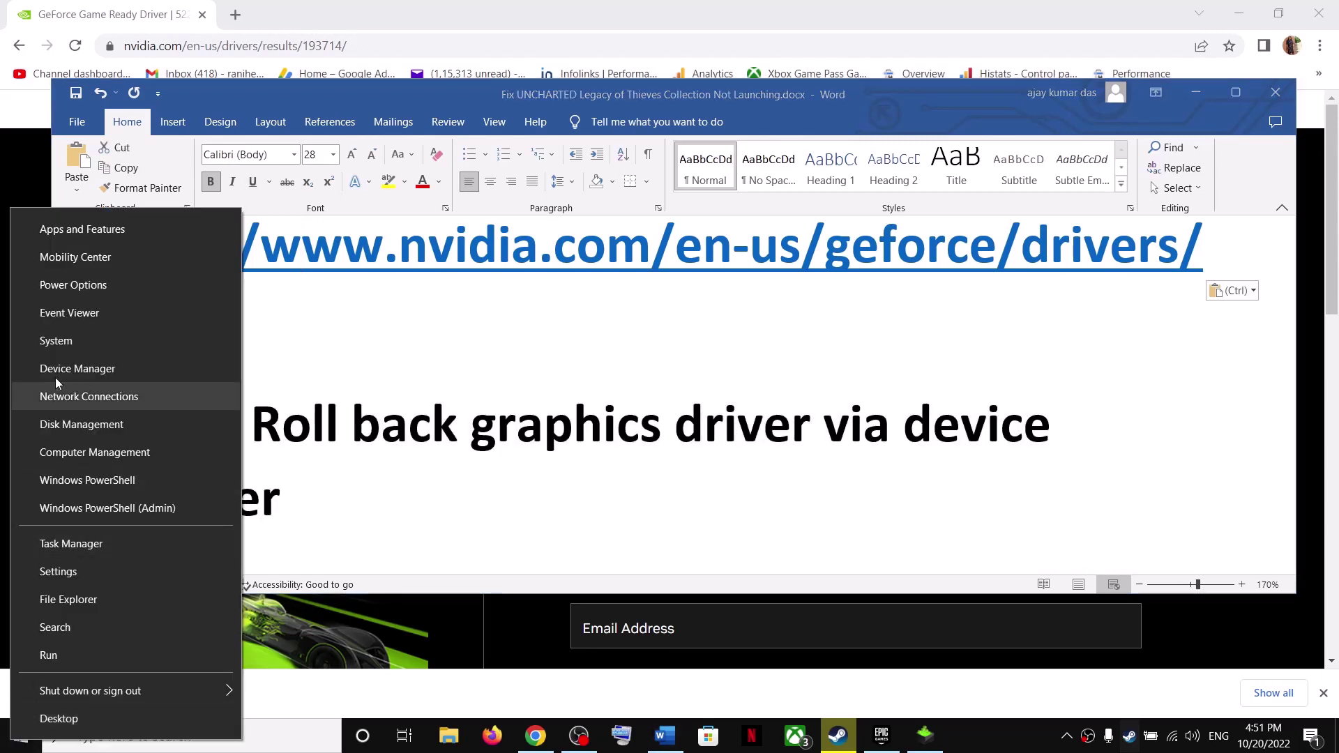
click(109, 370)
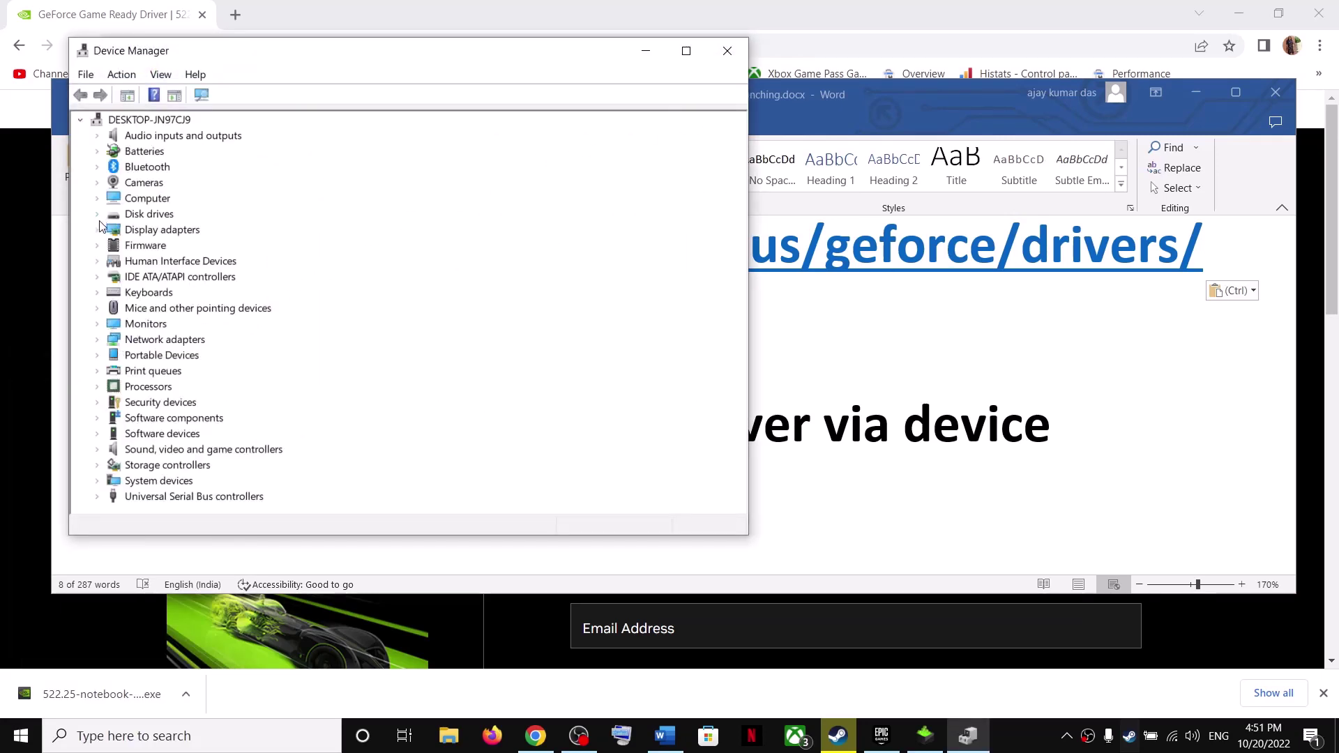
click(98, 229)
Step: Check the NVIDIA GeForce GTX 1050 driver properties for the Roll Back Driver option, then close Device Manager without changes
click(192, 262)
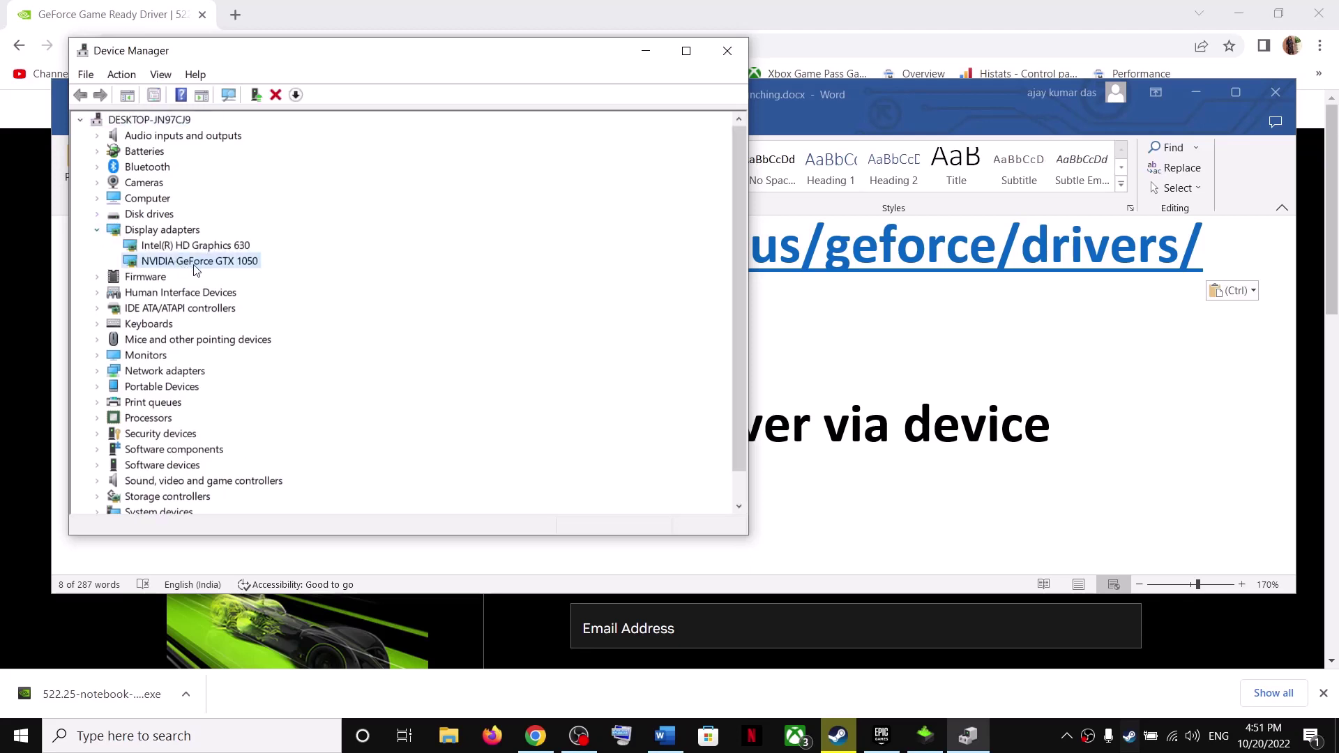
right_click(197, 264)
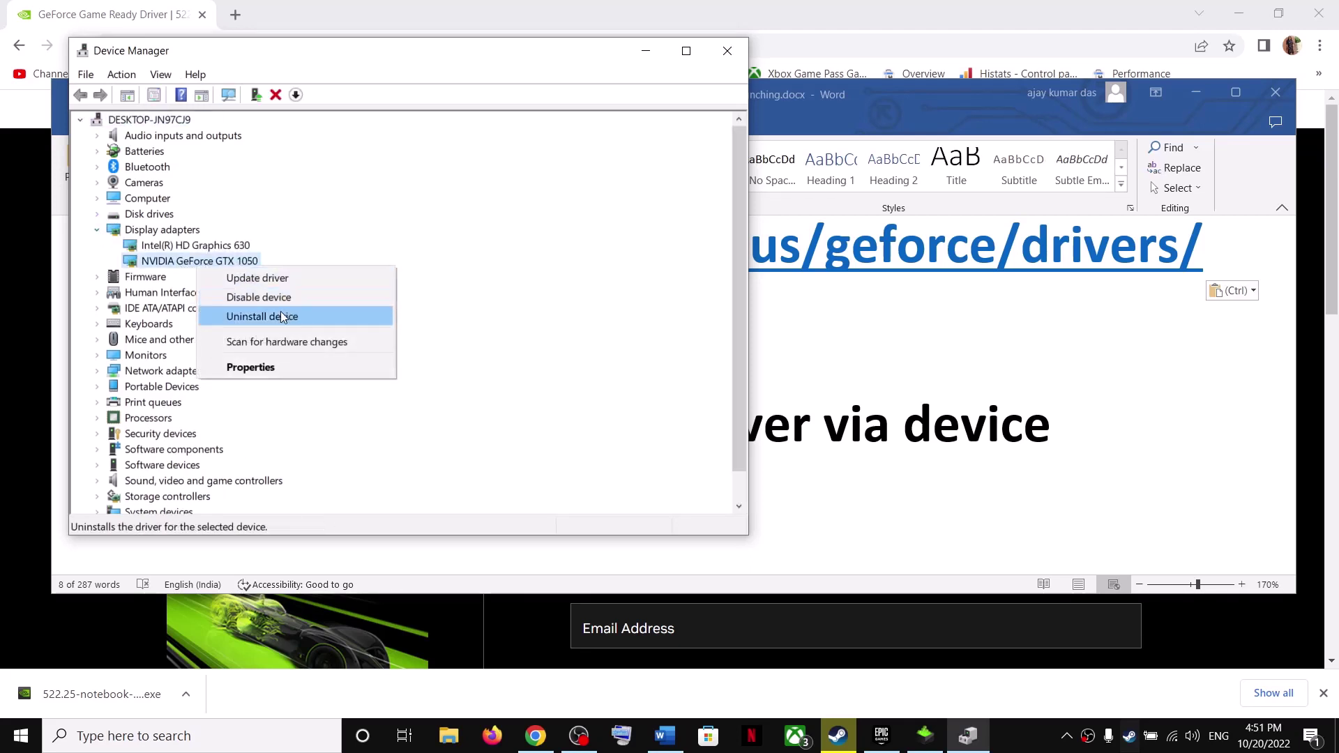
click(262, 370)
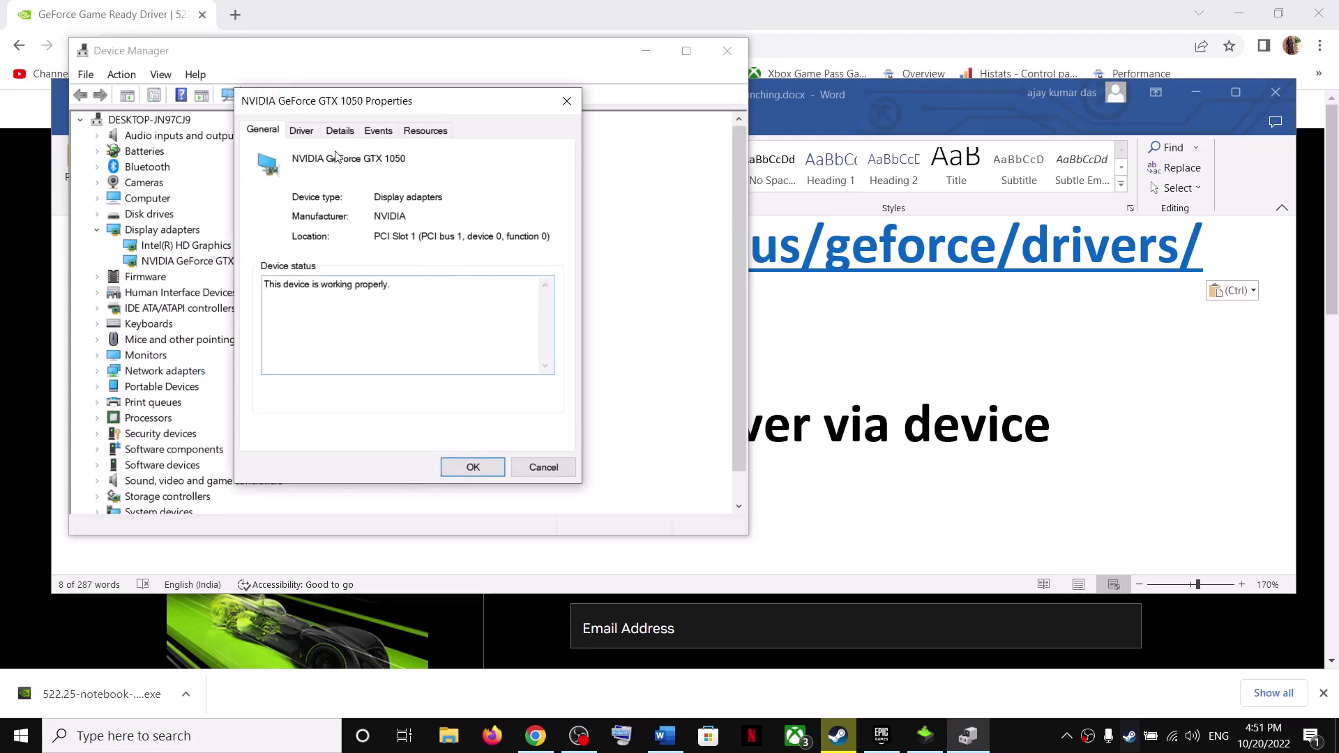
click(307, 132)
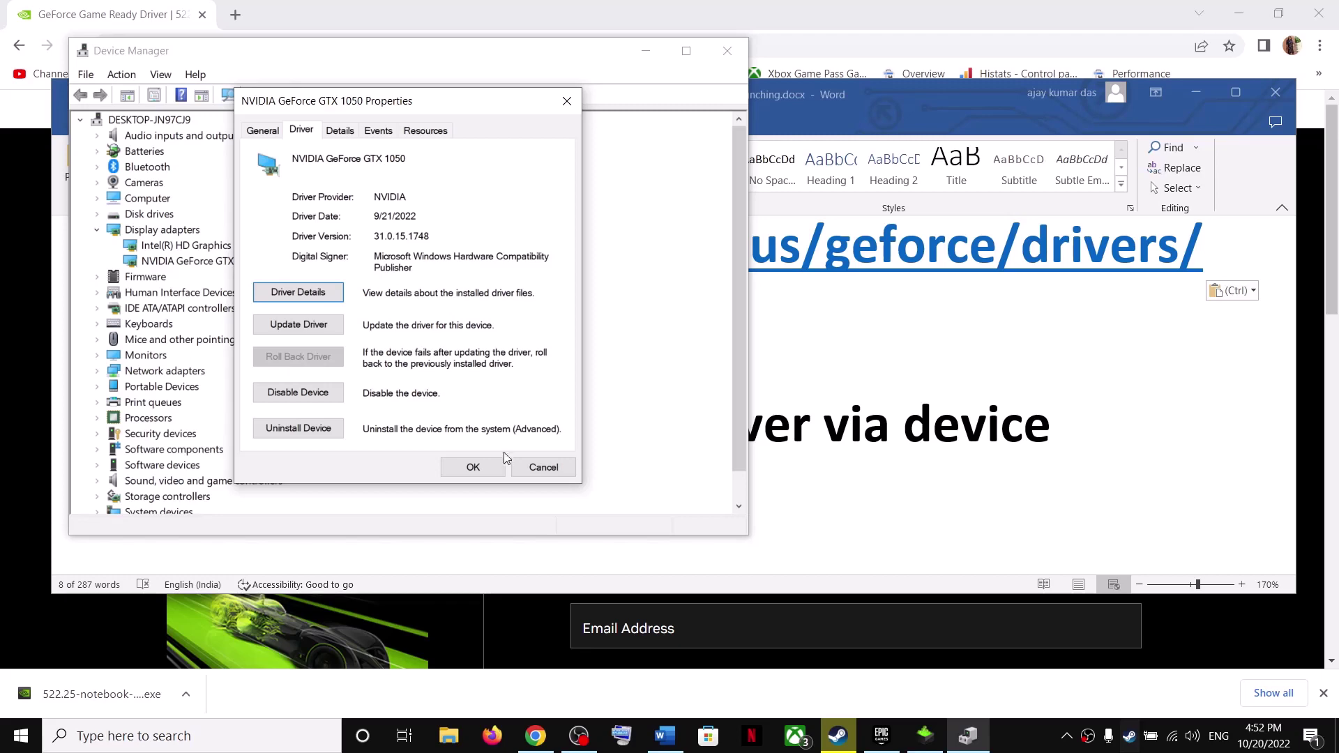
click(536, 470)
click(727, 50)
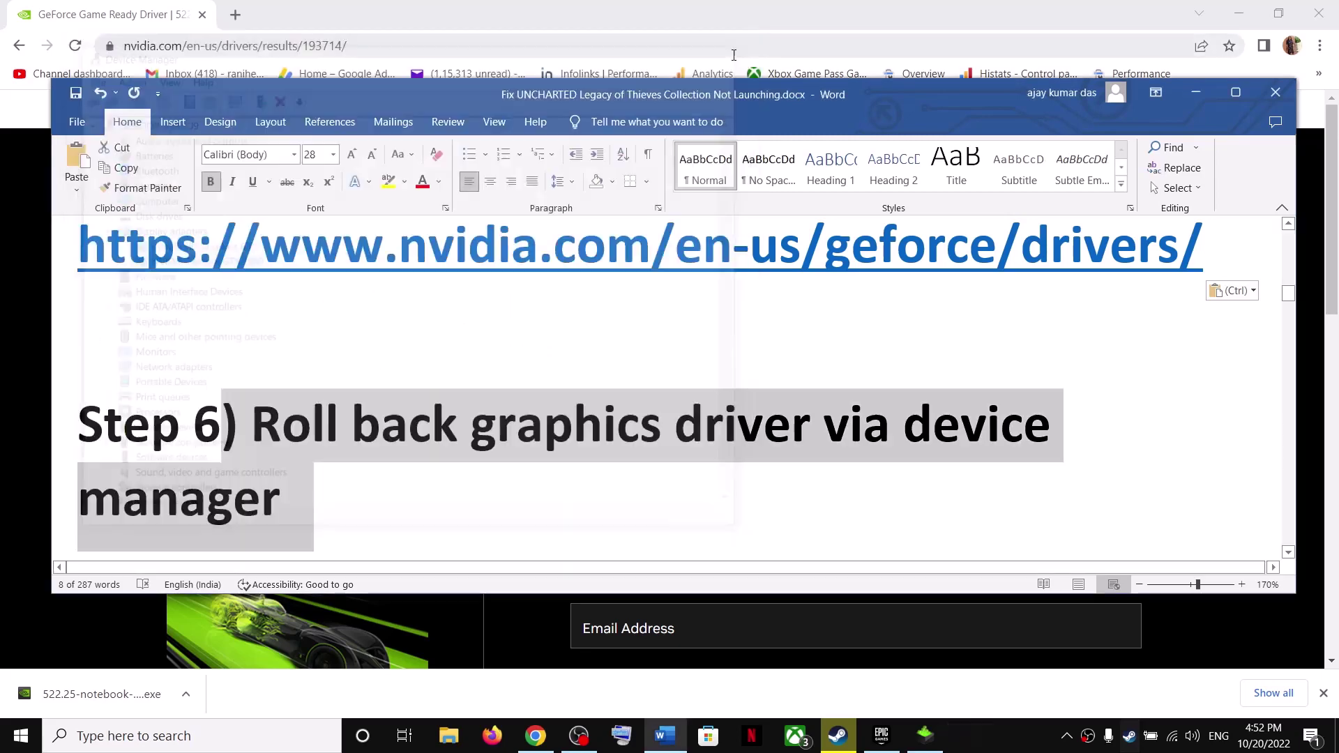
Step: Review Steps 5 to 7 in the Word document, highlighting the Step 7 clean installation heading and its NVIDIA and AMD links
scroll(484, 393, down, 5)
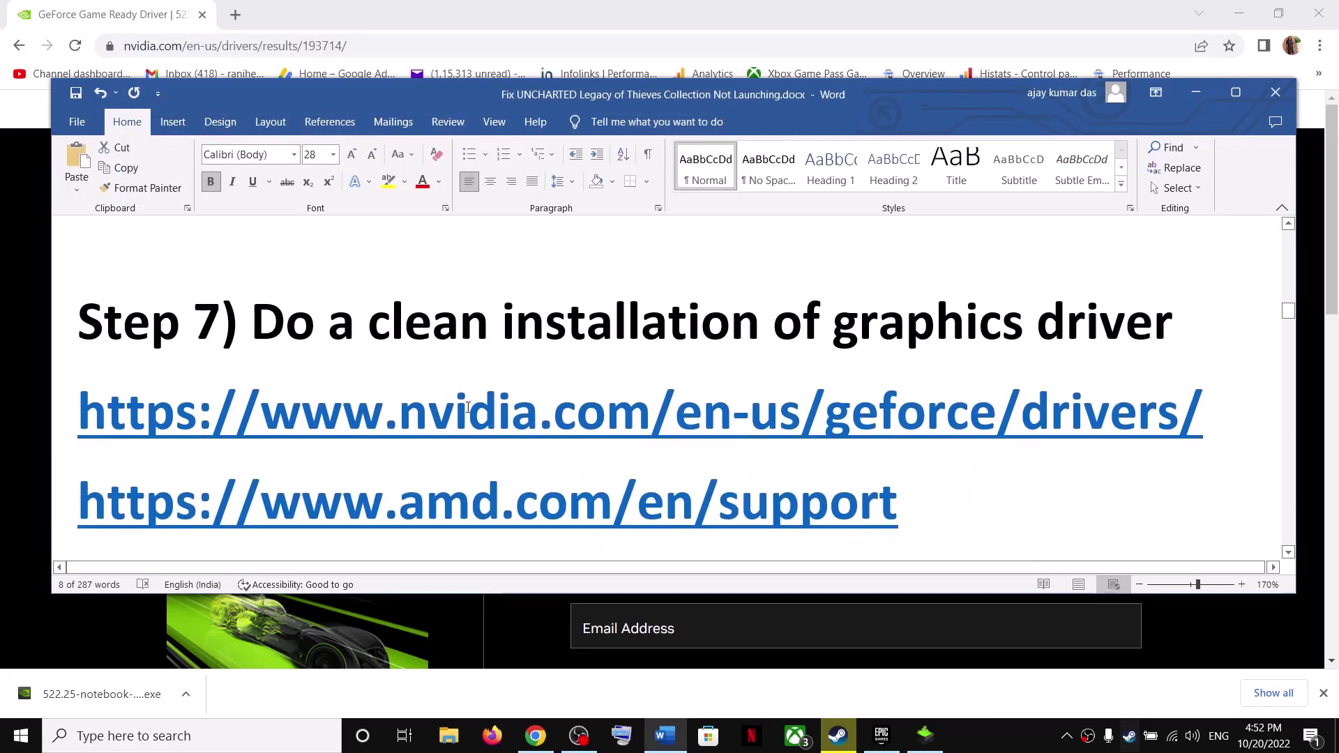
scroll(503, 411, down, 1)
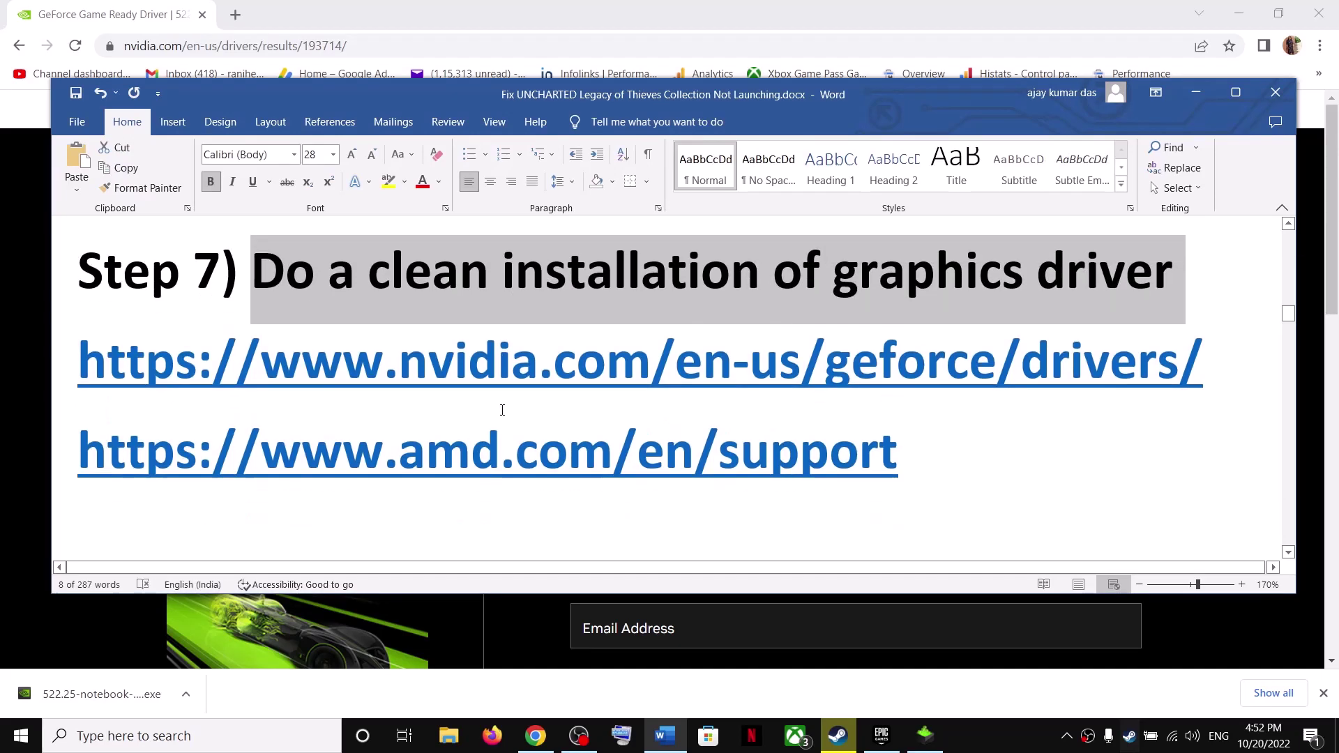
scroll(595, 423, up, 5)
scroll(704, 304, up, 2)
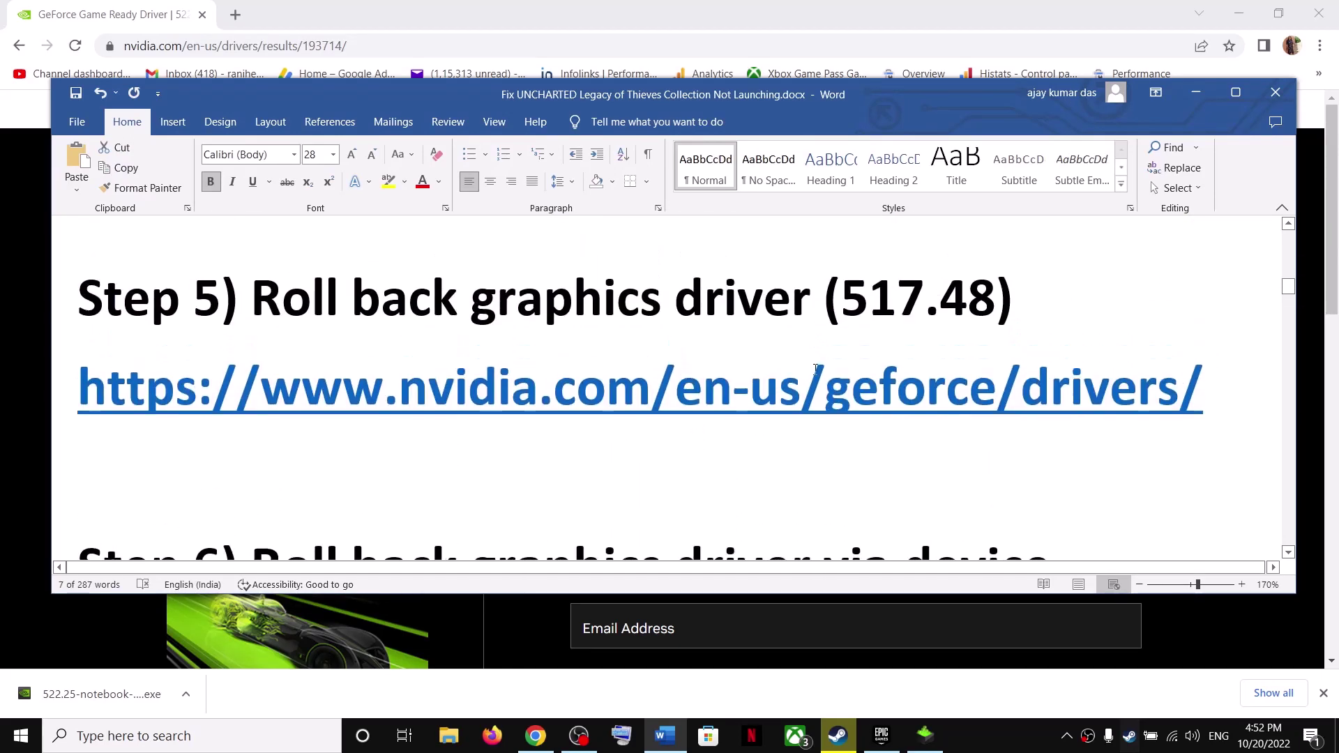
drag(1032, 299, 676, 300)
scroll(490, 470, down, 4)
scroll(490, 470, down, 2)
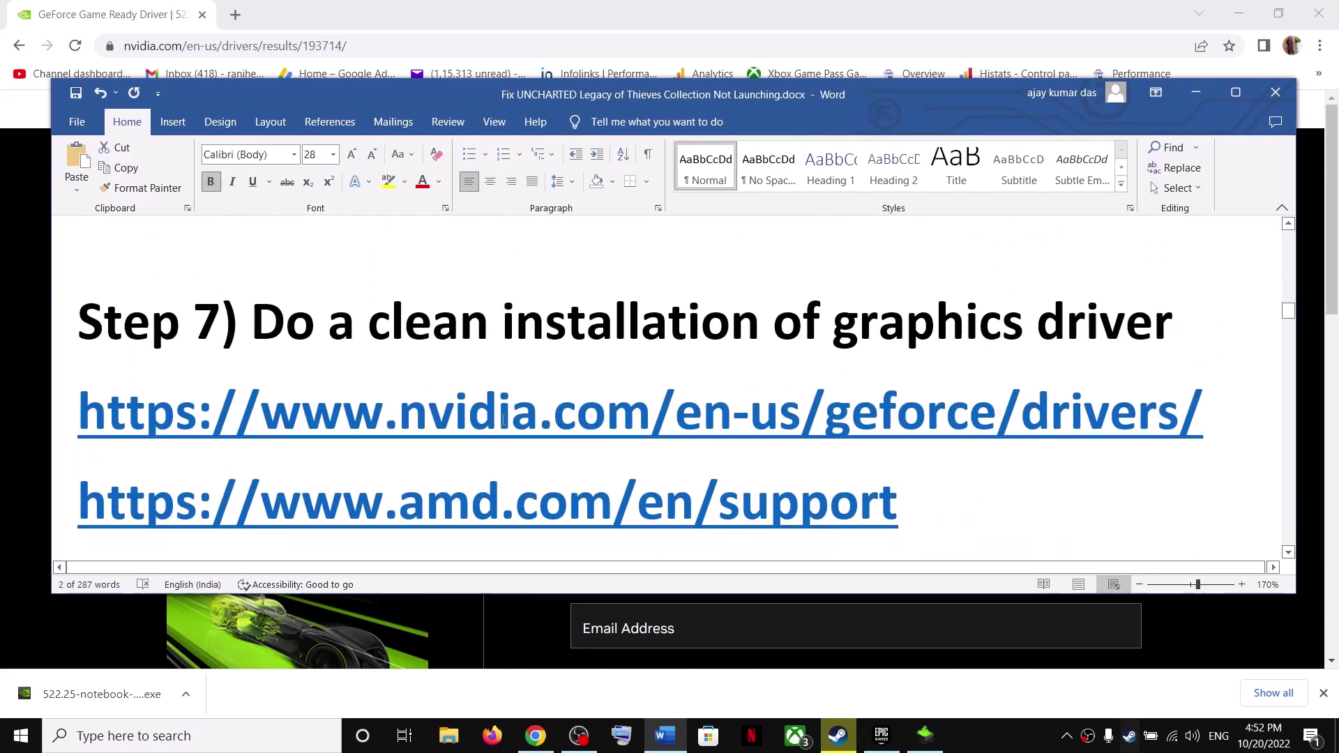
drag(318, 340, 1031, 328)
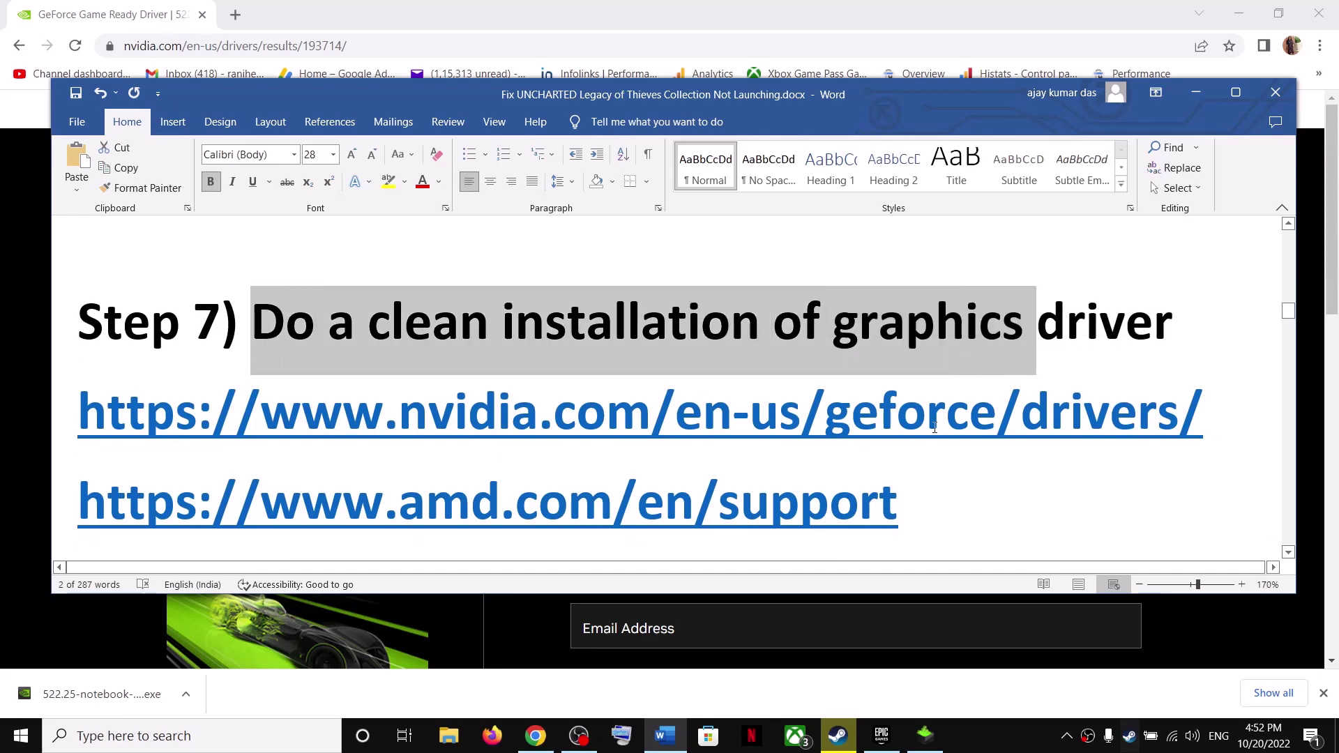
triple_click(1216, 418)
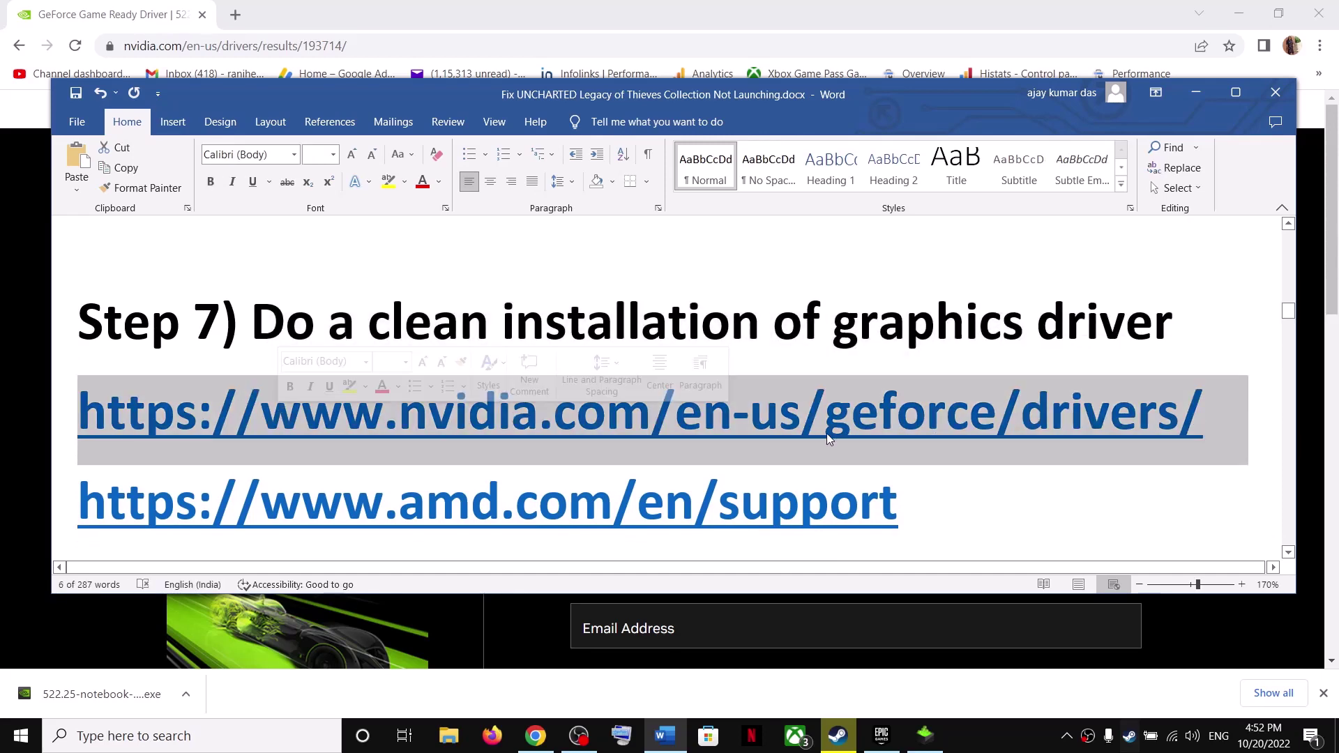
triple_click(320, 510)
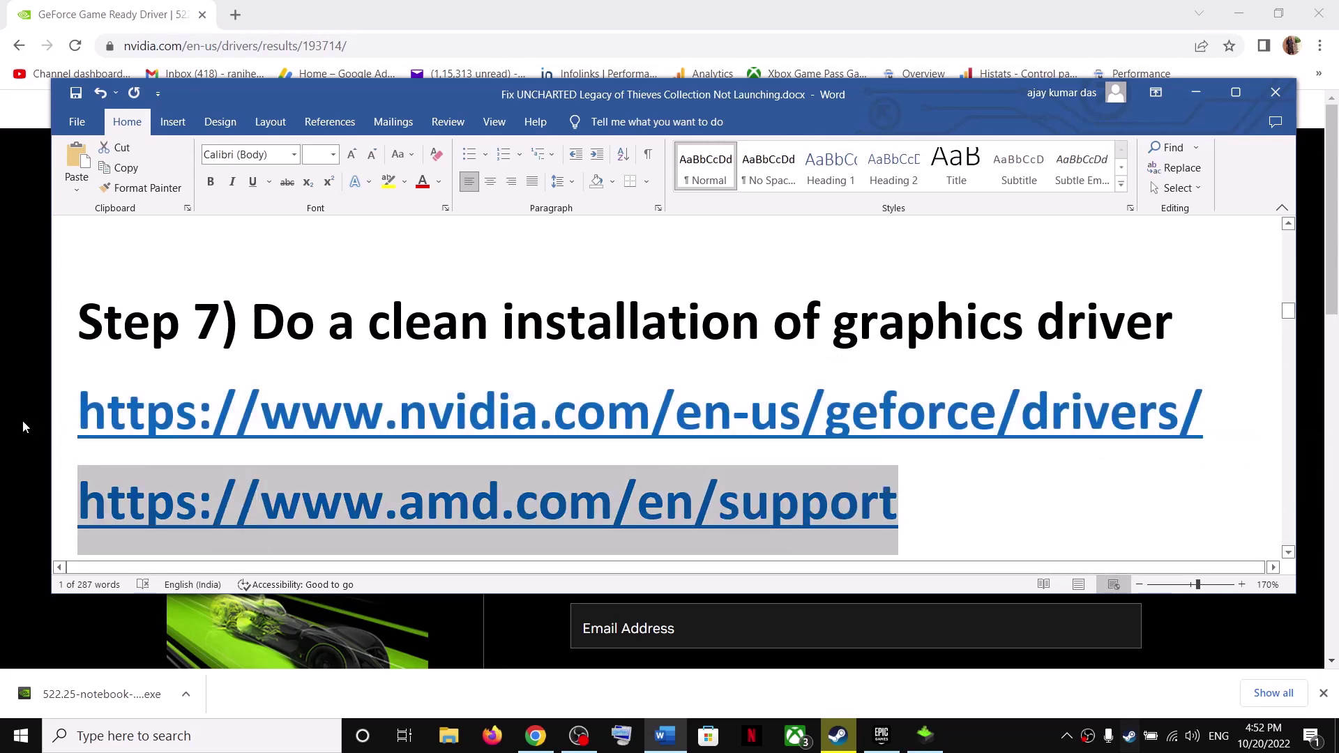
Step: In Chrome, return to the GeForce Drivers page and highlight Game Ready Driver version 522.25 in the driver results
click(22, 420)
scroll(819, 481, down, 5)
scroll(789, 442, up, 3)
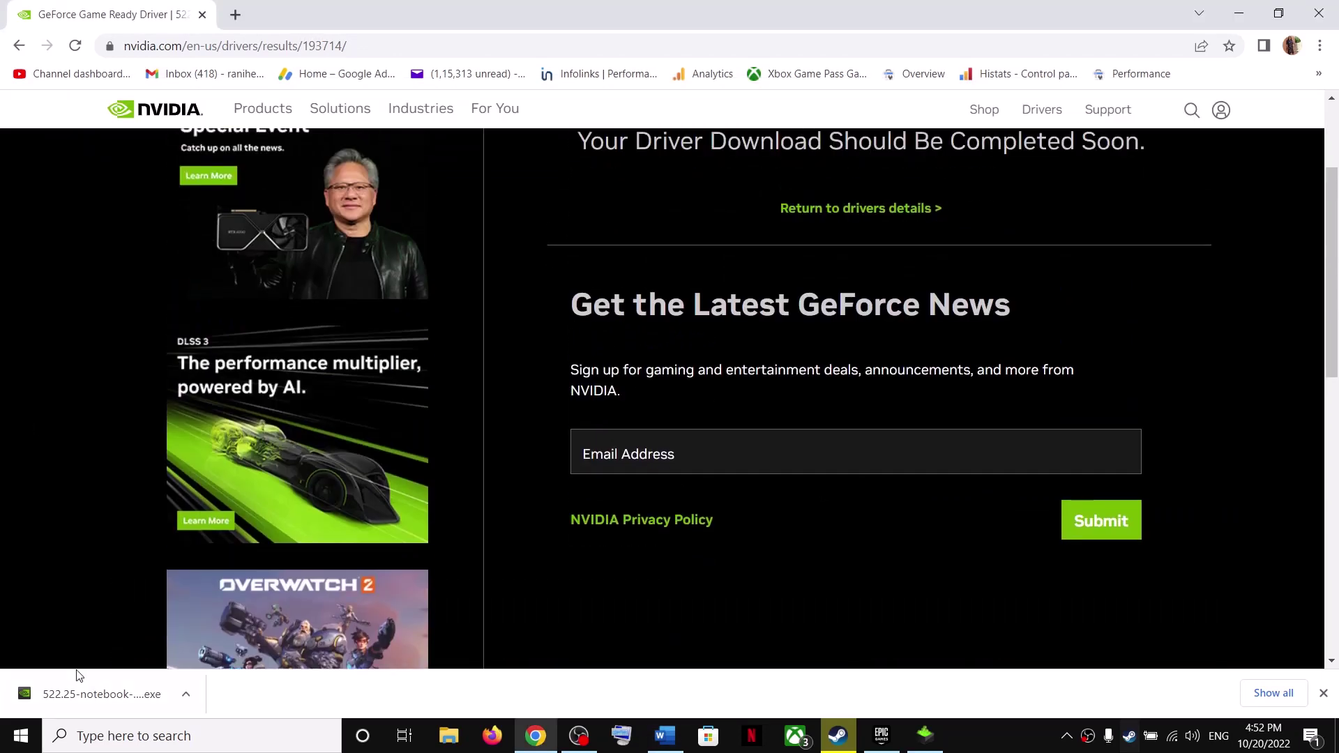
scroll(719, 616, up, 3)
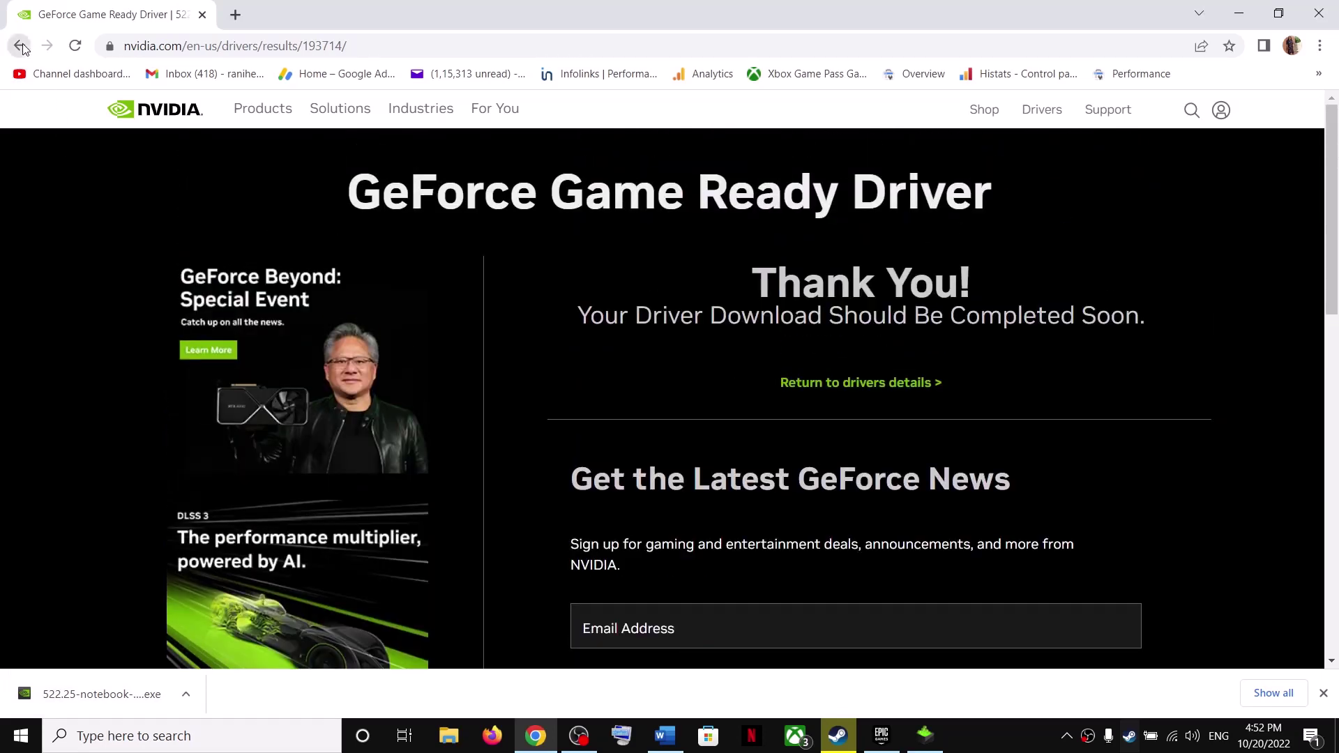
click(20, 46)
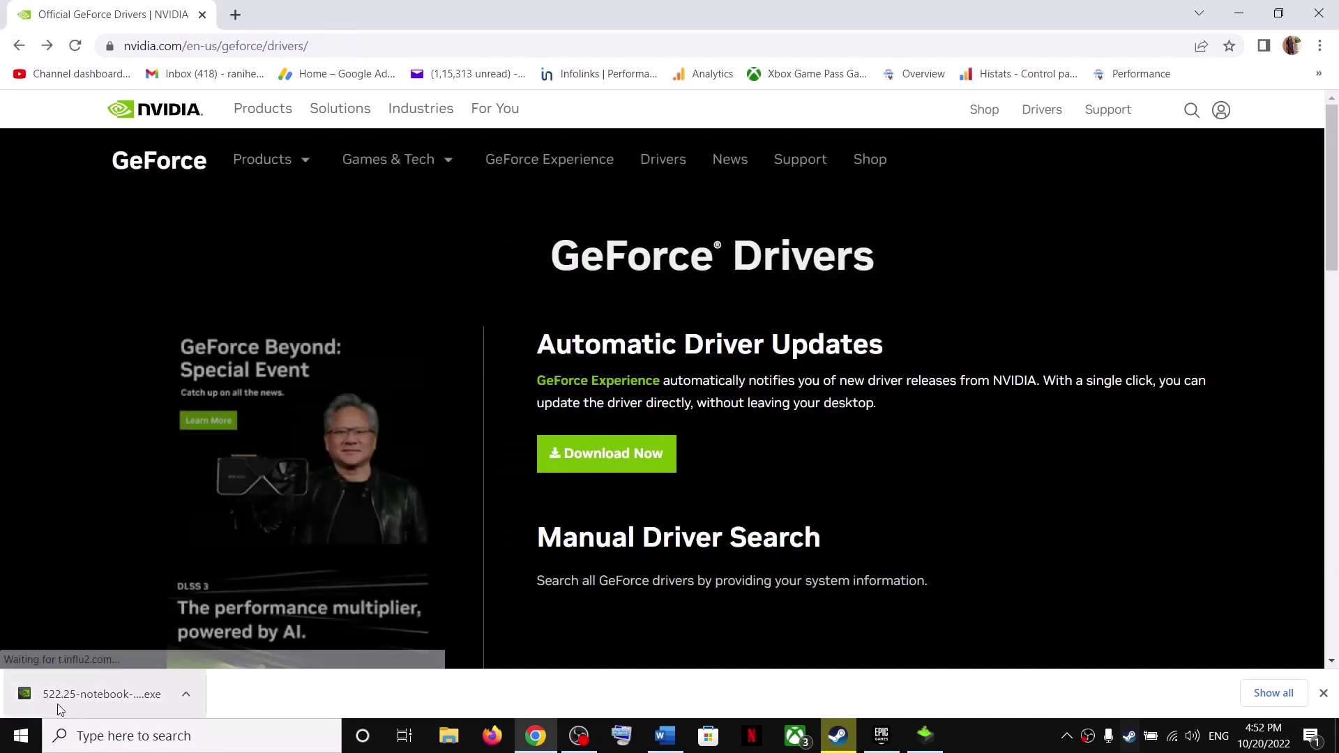
scroll(914, 481, down, 4)
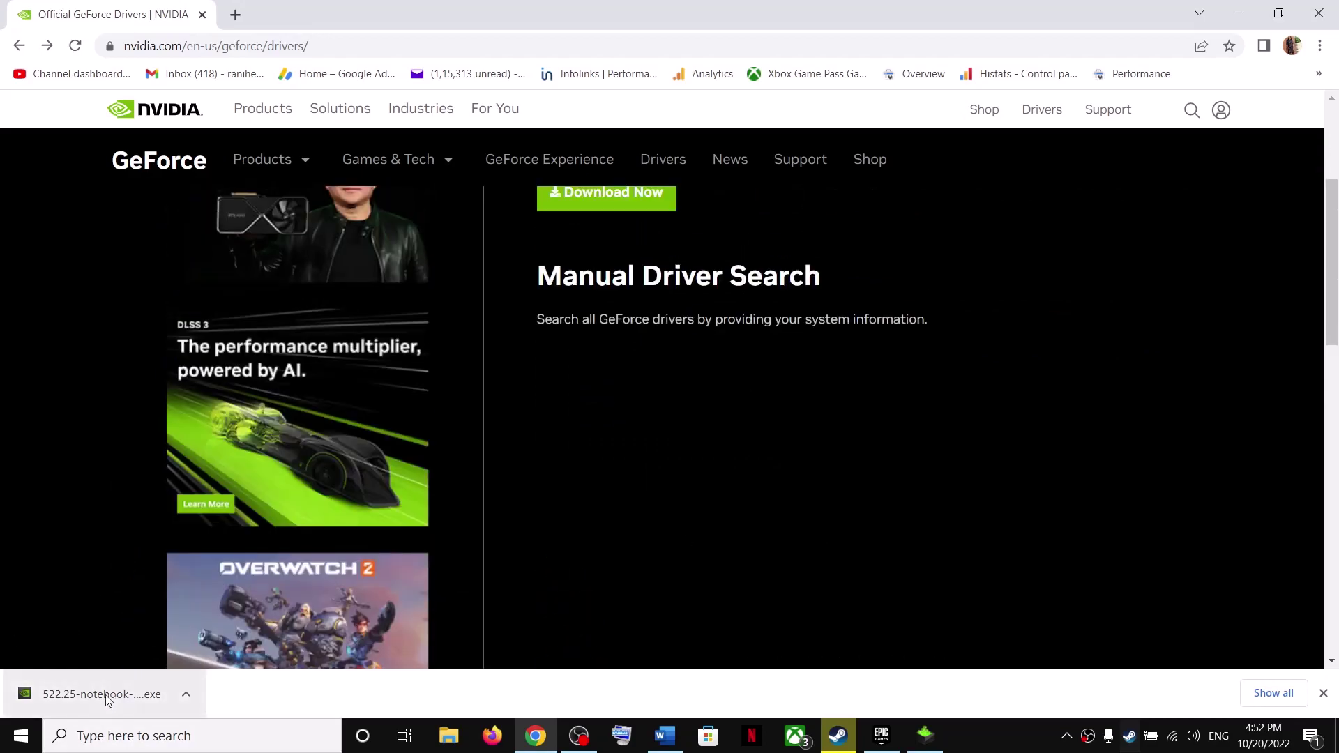
scroll(788, 521, up, 4)
scroll(788, 521, down, 12)
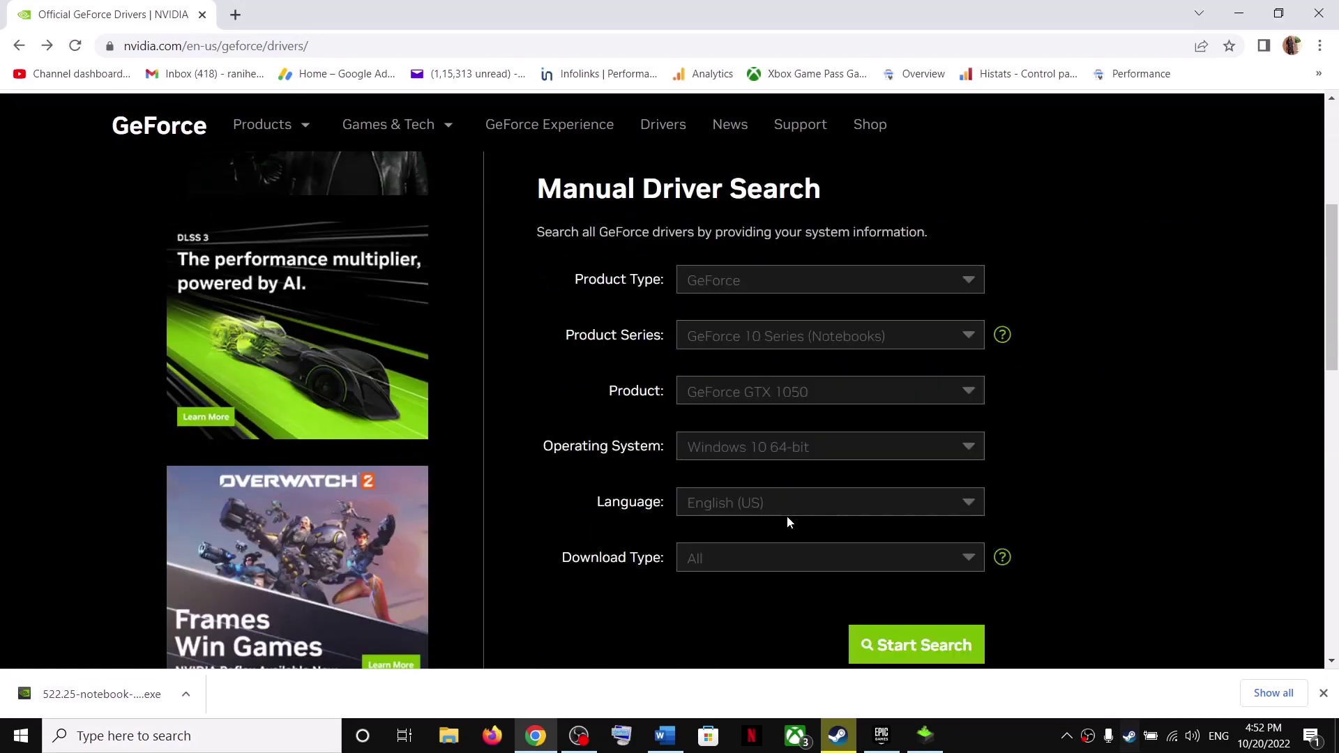
scroll(793, 516, down, 5)
scroll(794, 516, up, 10)
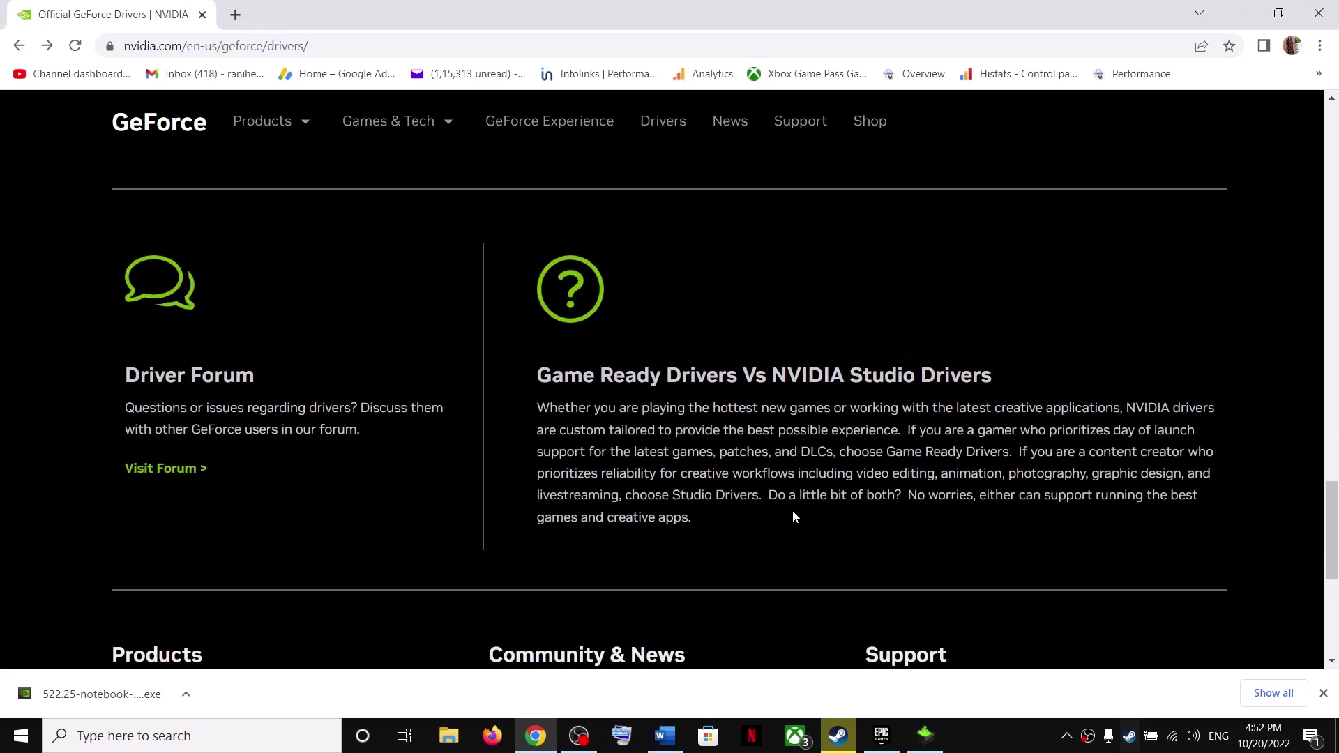
scroll(793, 517, up, 4)
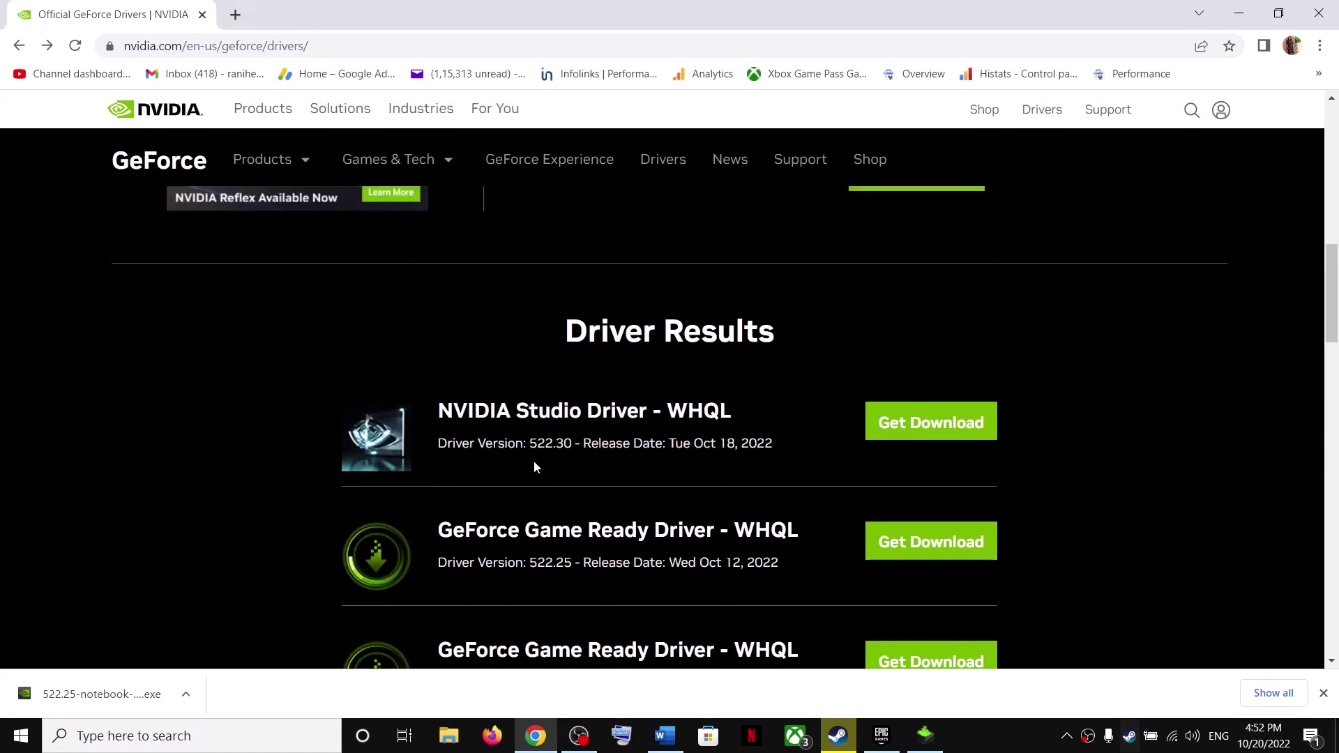
drag(528, 564, 583, 563)
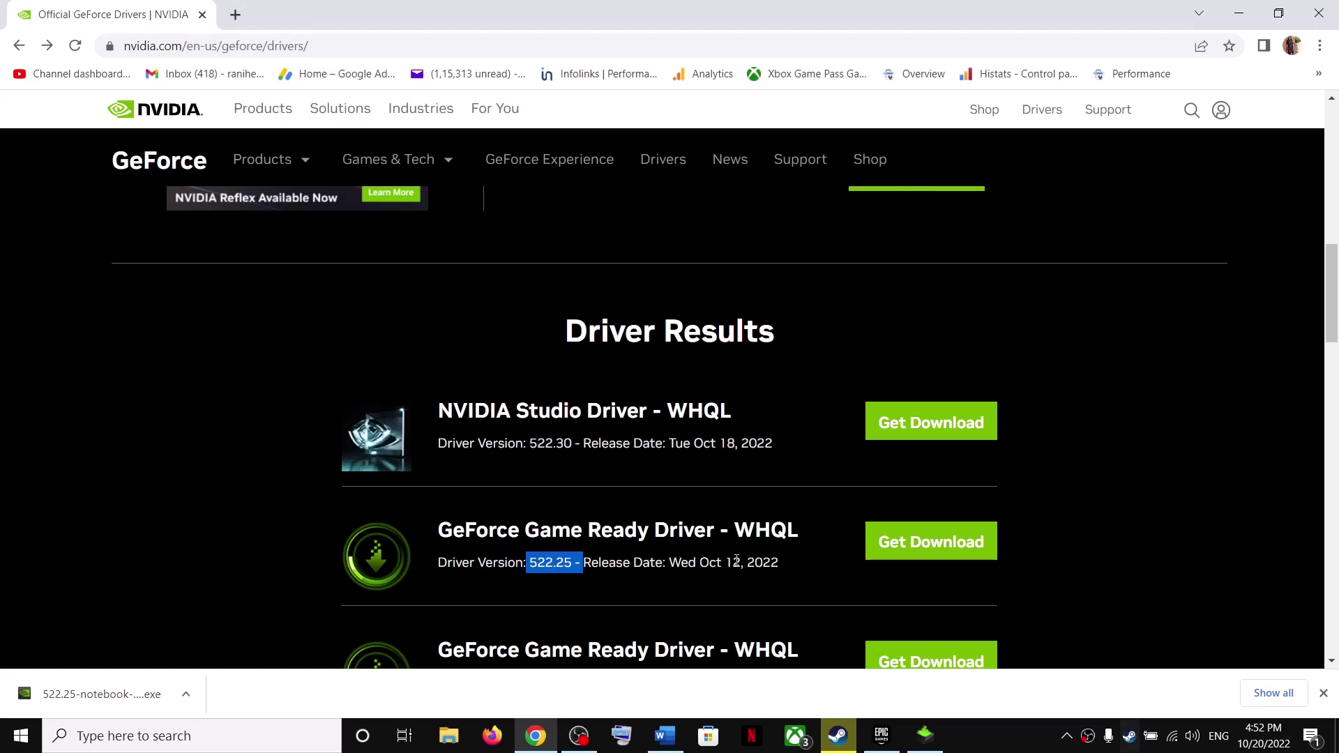
Step: Run the downloaded 522.25 driver installer, accept the licence, and proceed through Custom (Advanced) to the options for a clean installation
click(97, 698)
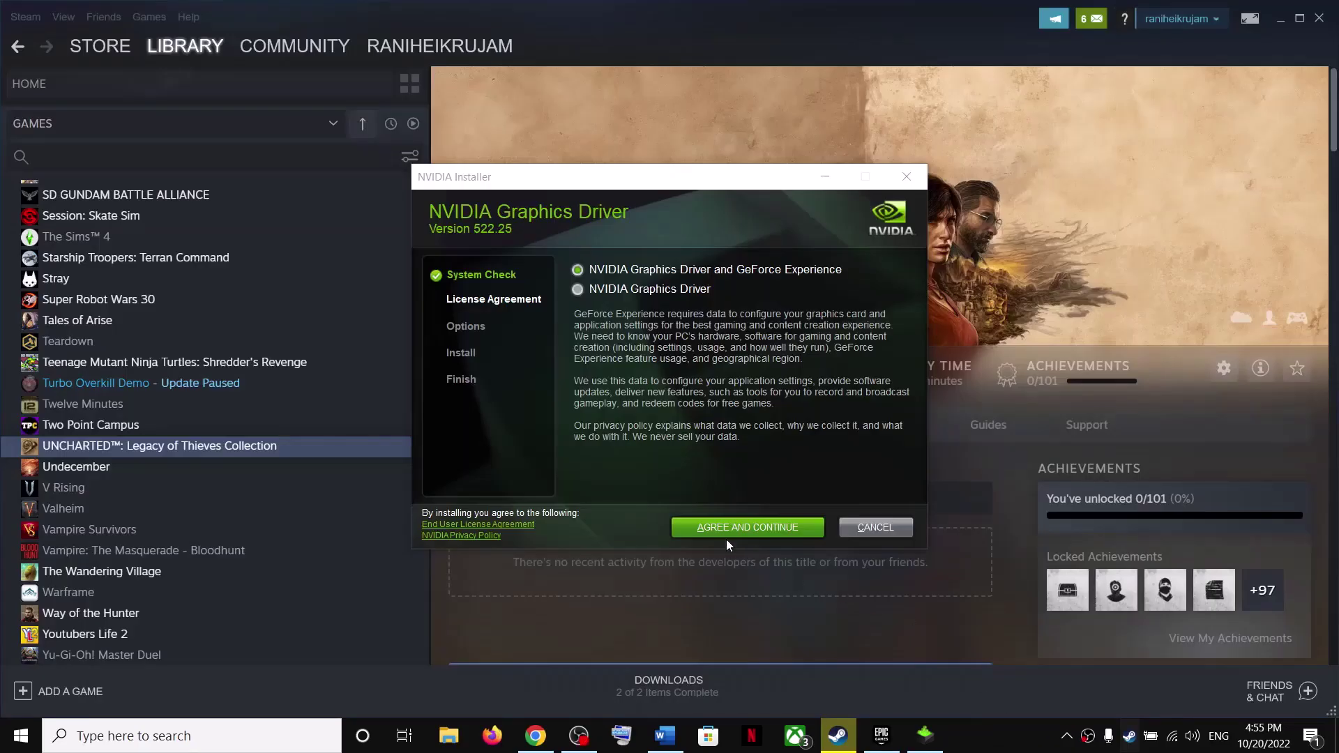
click(725, 529)
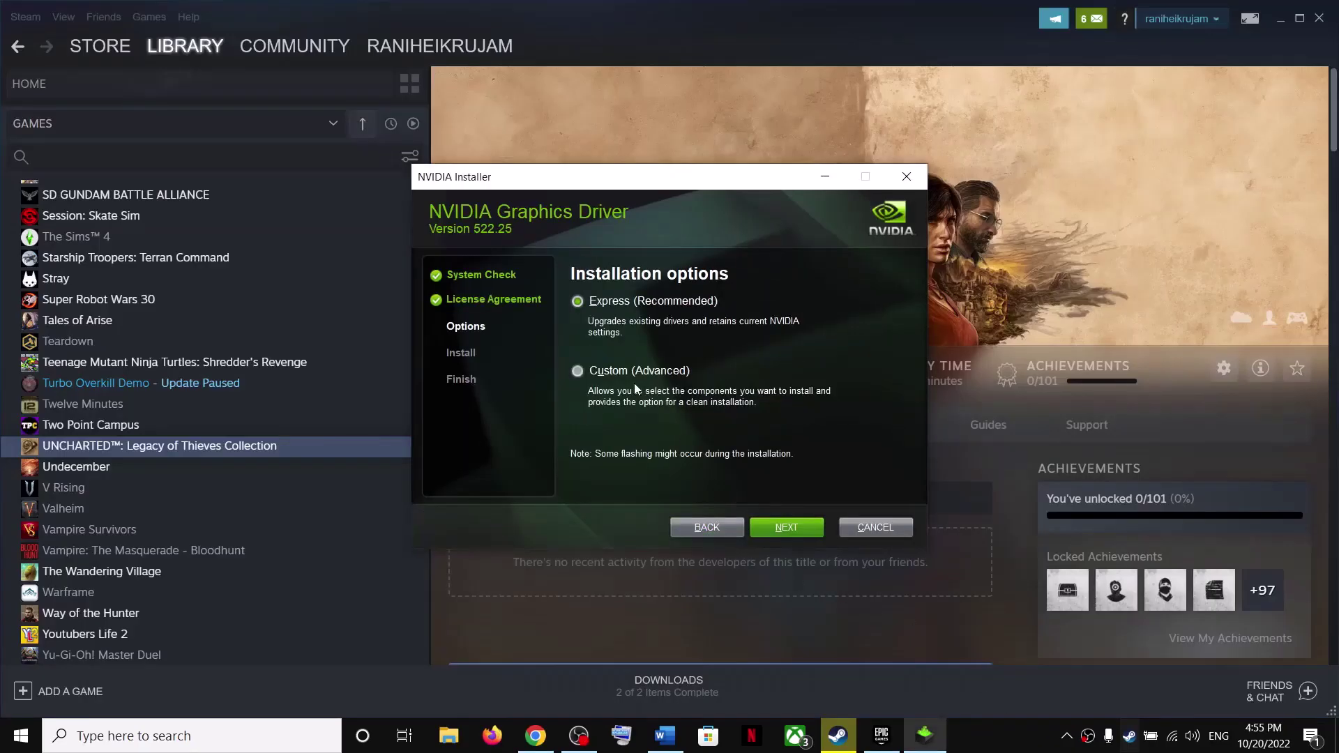
click(604, 376)
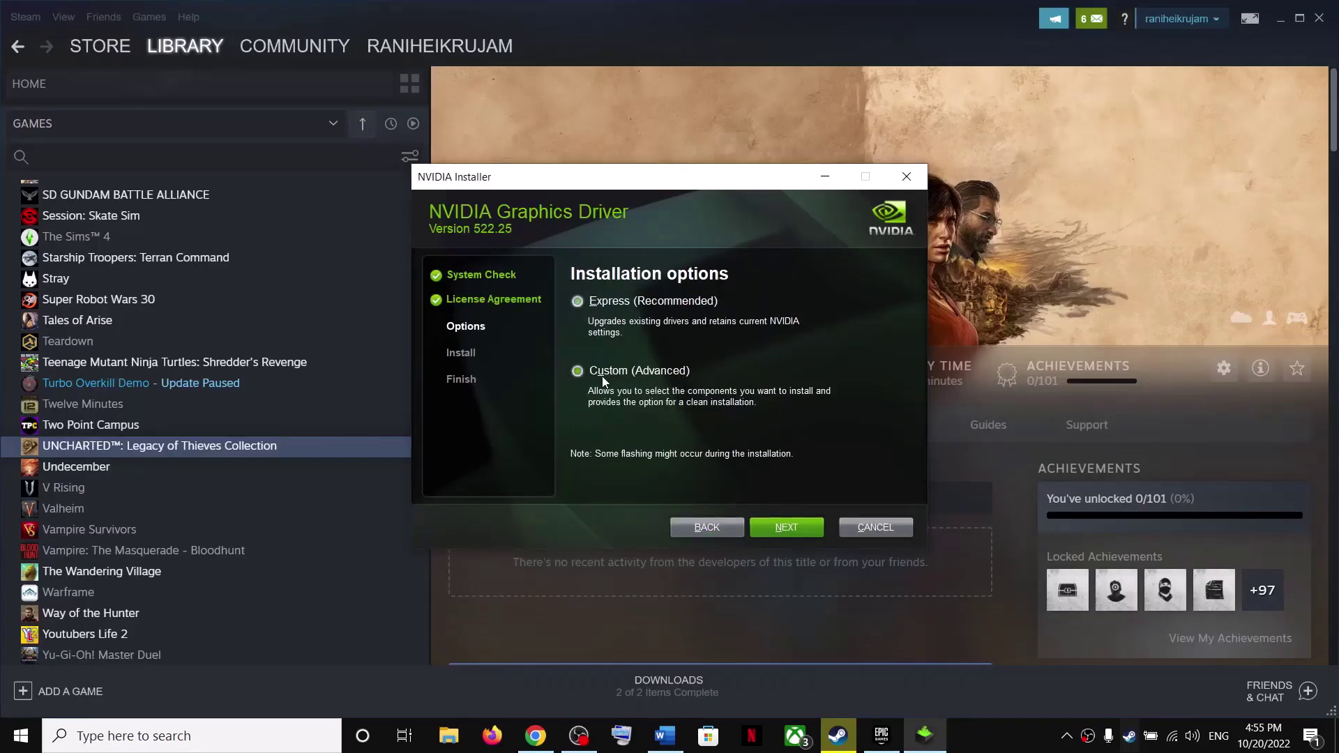
click(781, 536)
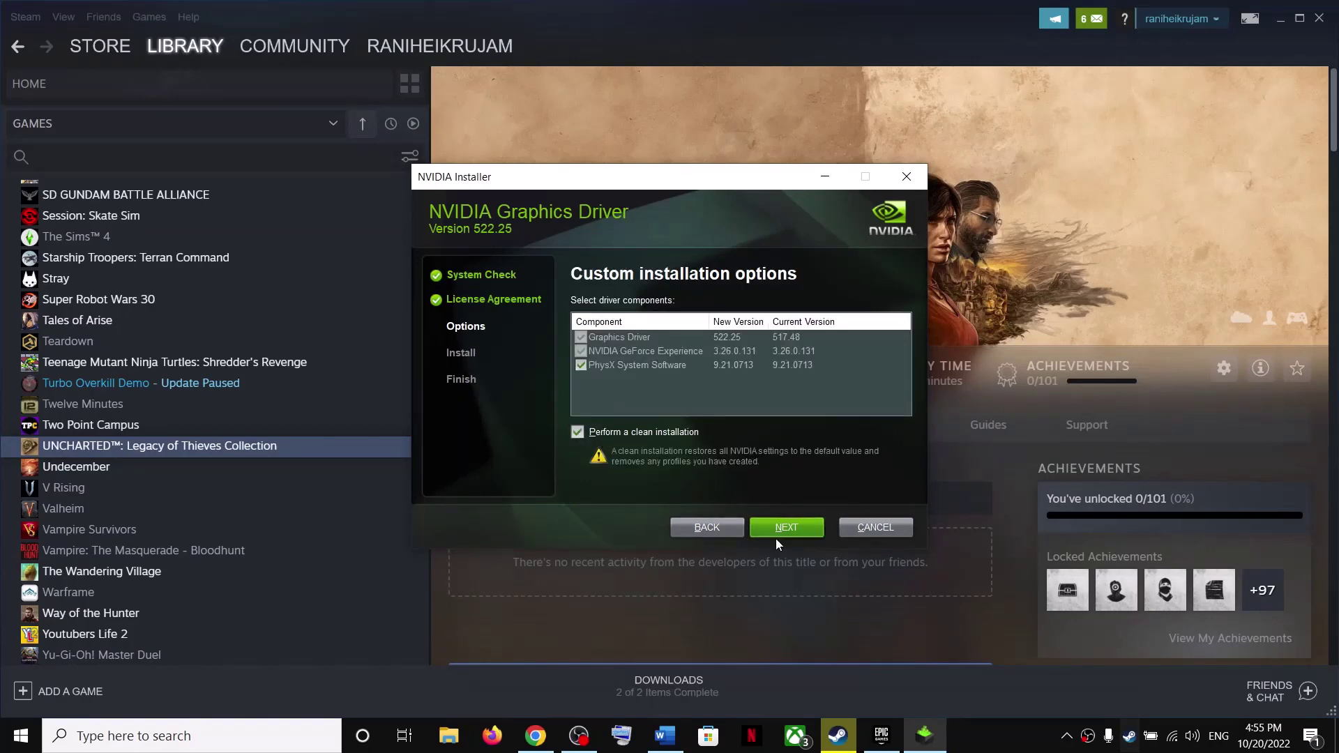
Step: Cancel the NVIDIA 522.25 installer and highlight the Step 8 heading about verifying the game files in the Word document
click(876, 528)
click(665, 736)
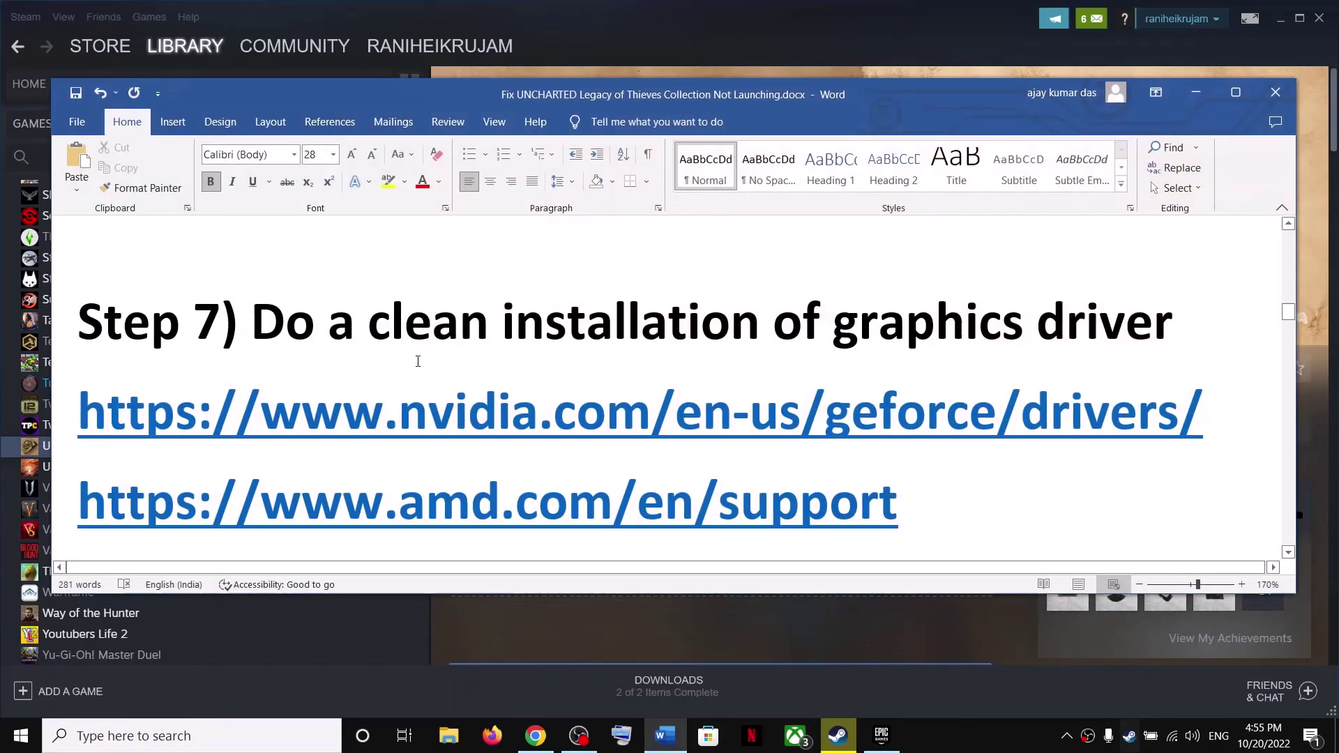
scroll(389, 461, down, 4)
drag(253, 401, 628, 401)
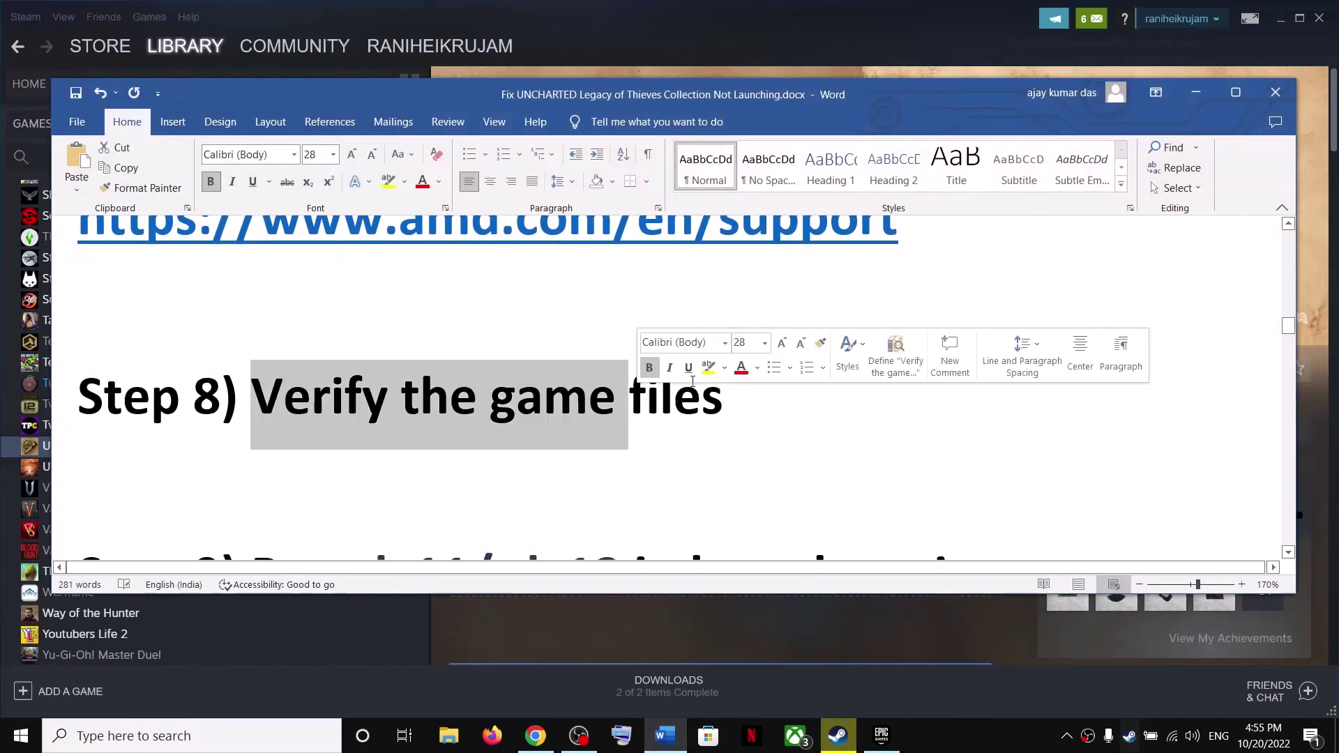
Step: In Steam, view the Verify integrity of game files option in UNCHARTED's local files properties, and close the properties without running it
click(1196, 92)
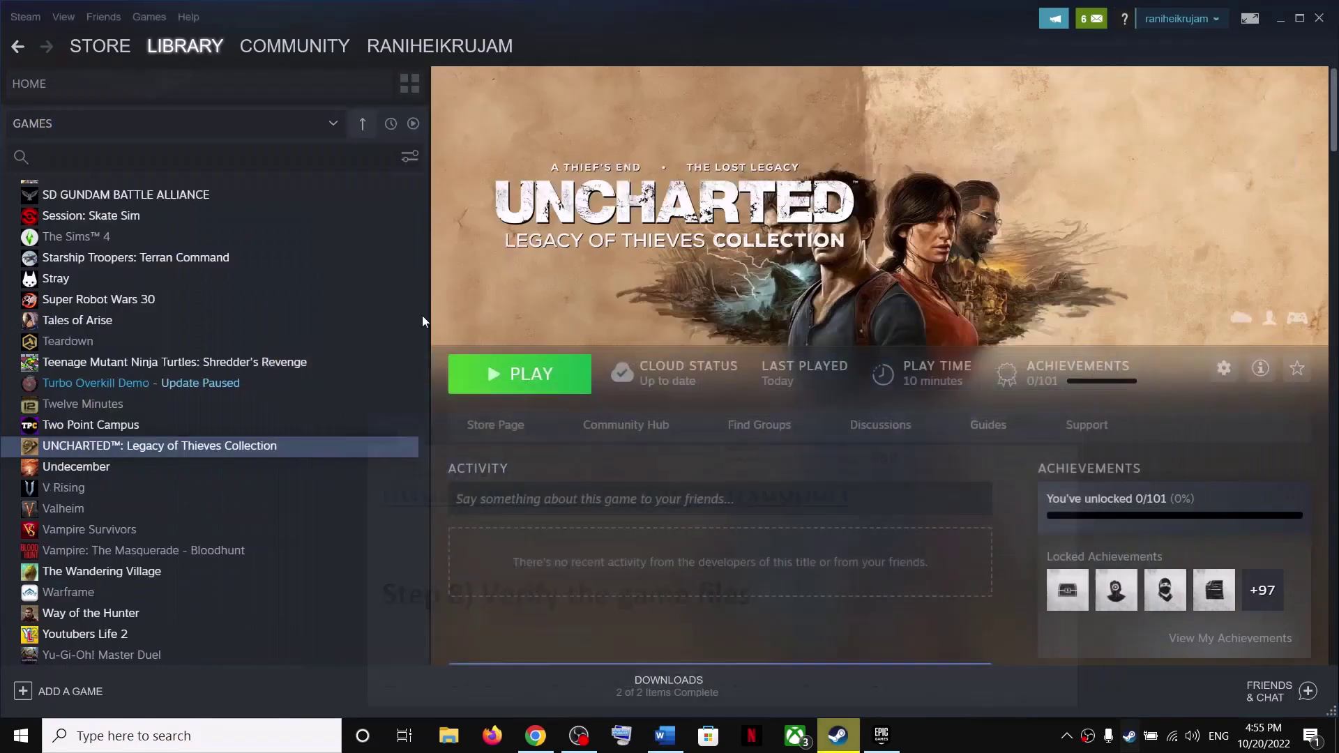
right_click(192, 452)
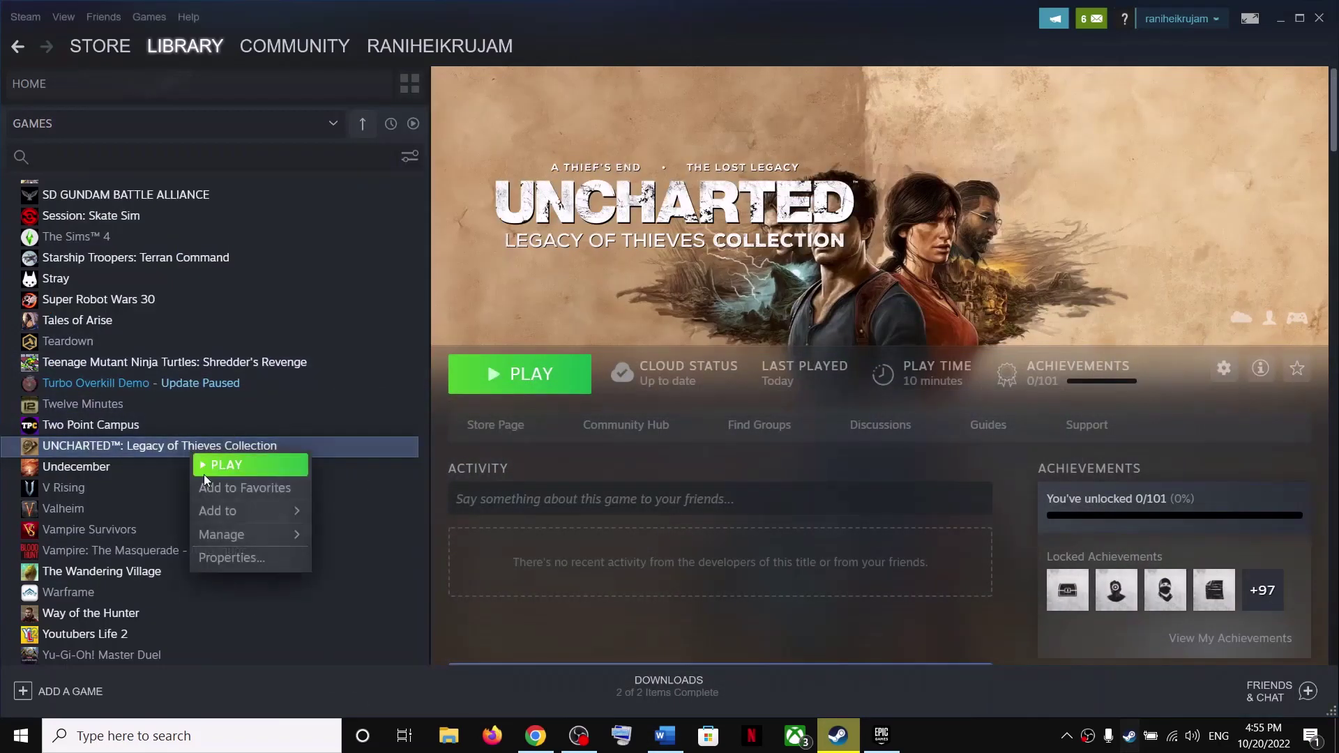
click(232, 558)
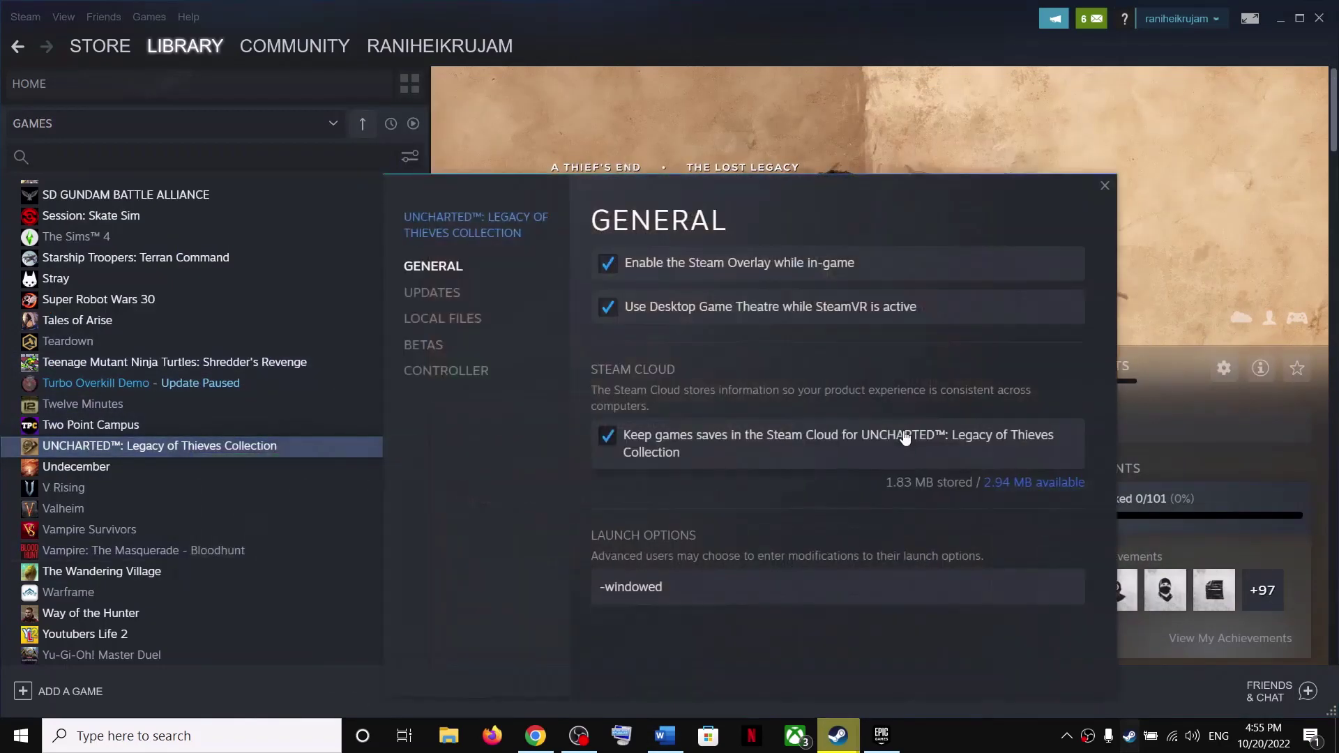
click(454, 322)
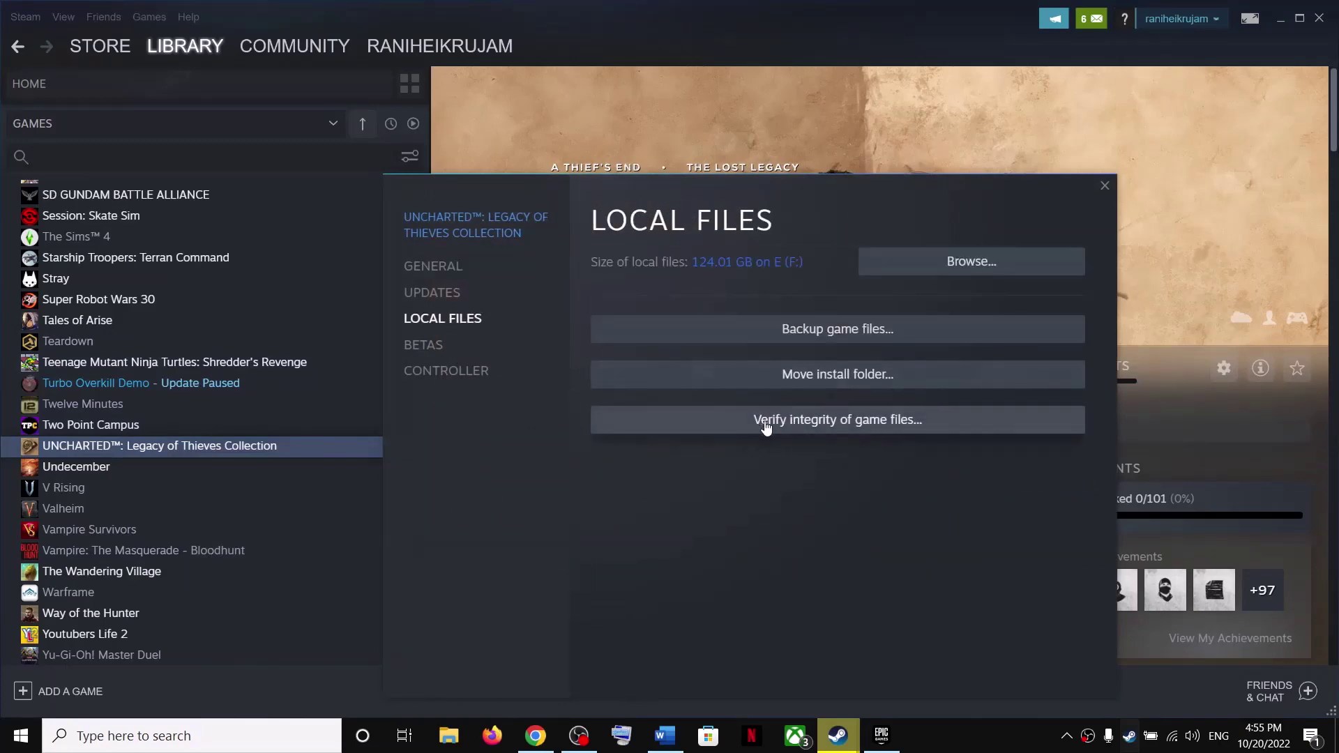
click(1105, 187)
Step: Switch to the Epic Games Launcher, view the Verify Files option in Genshin Impact's management settings from the library, and close them
click(881, 735)
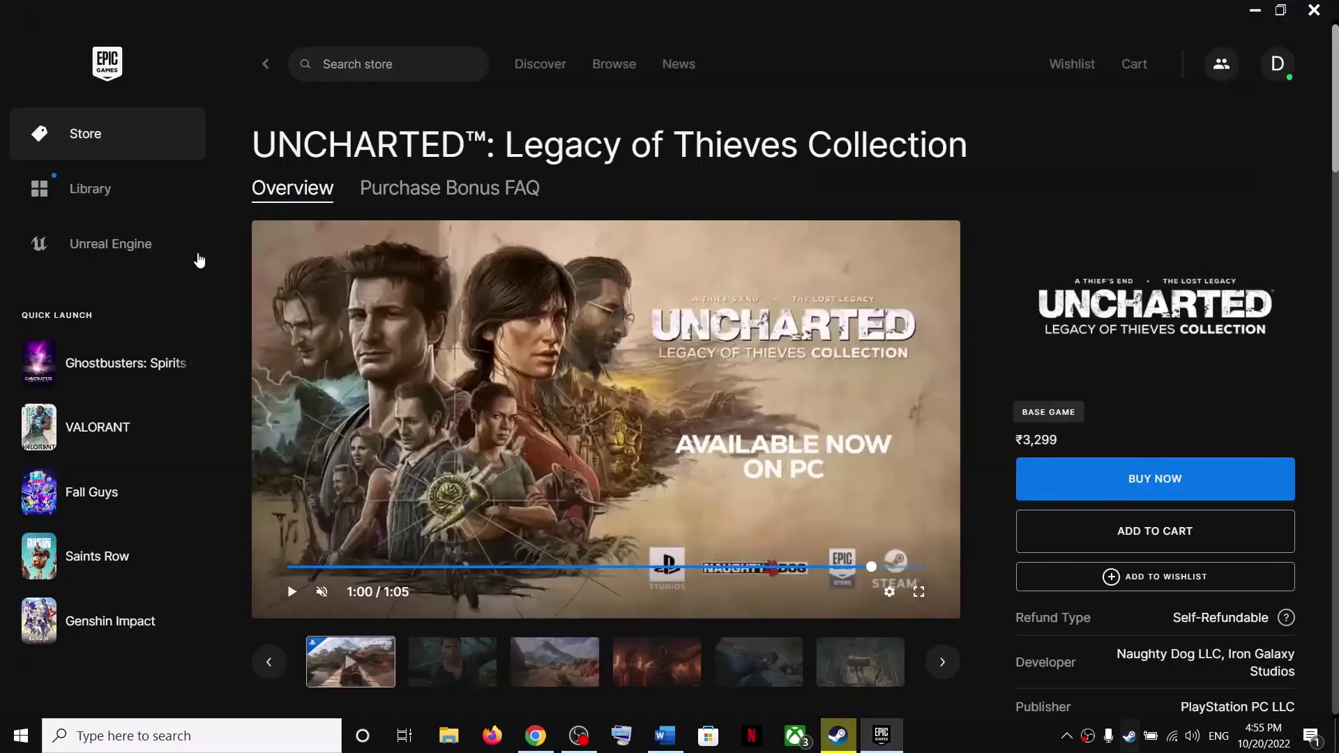
click(99, 206)
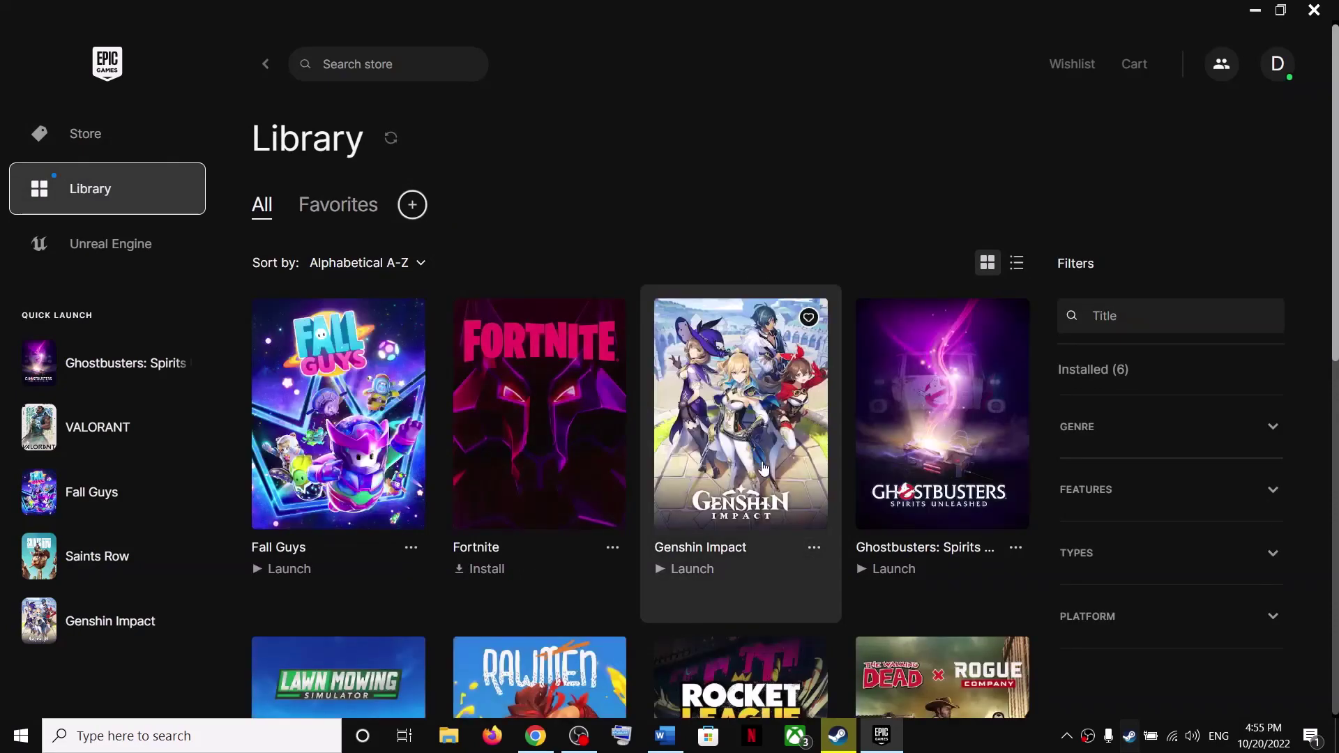
click(847, 746)
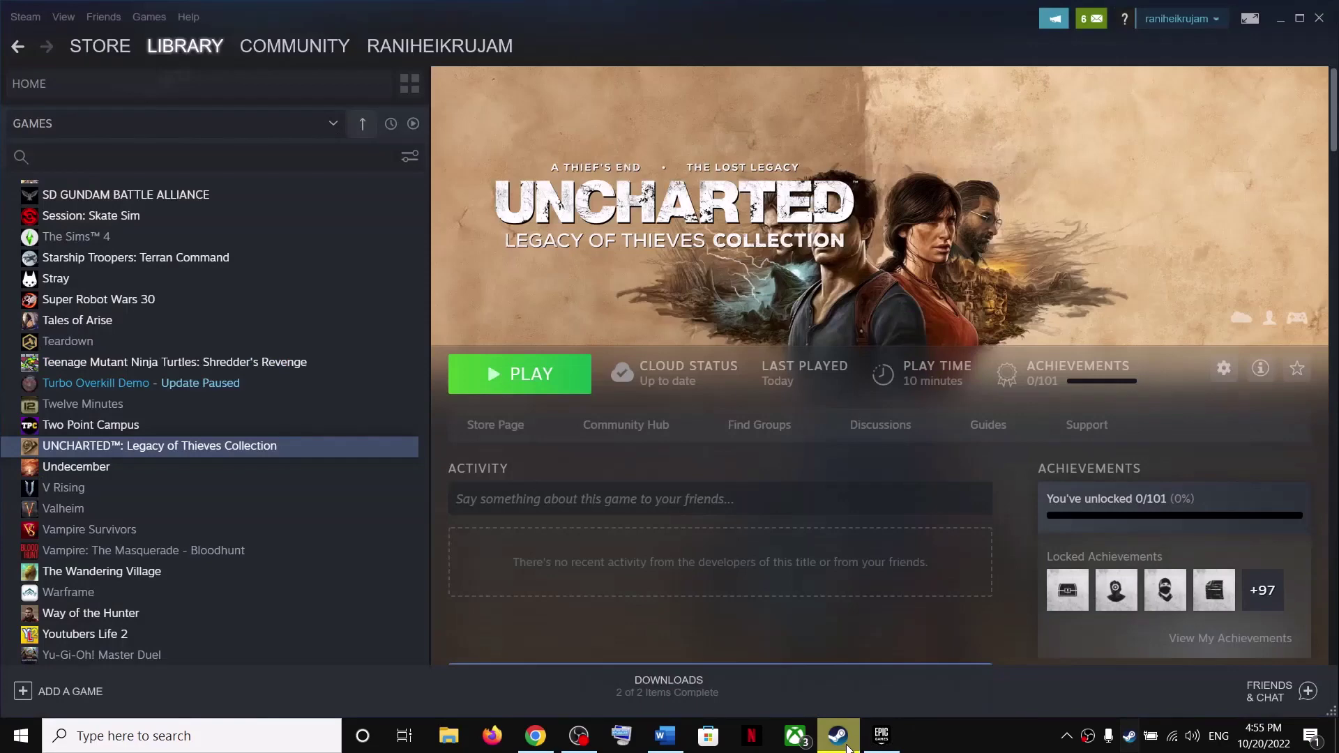
click(846, 746)
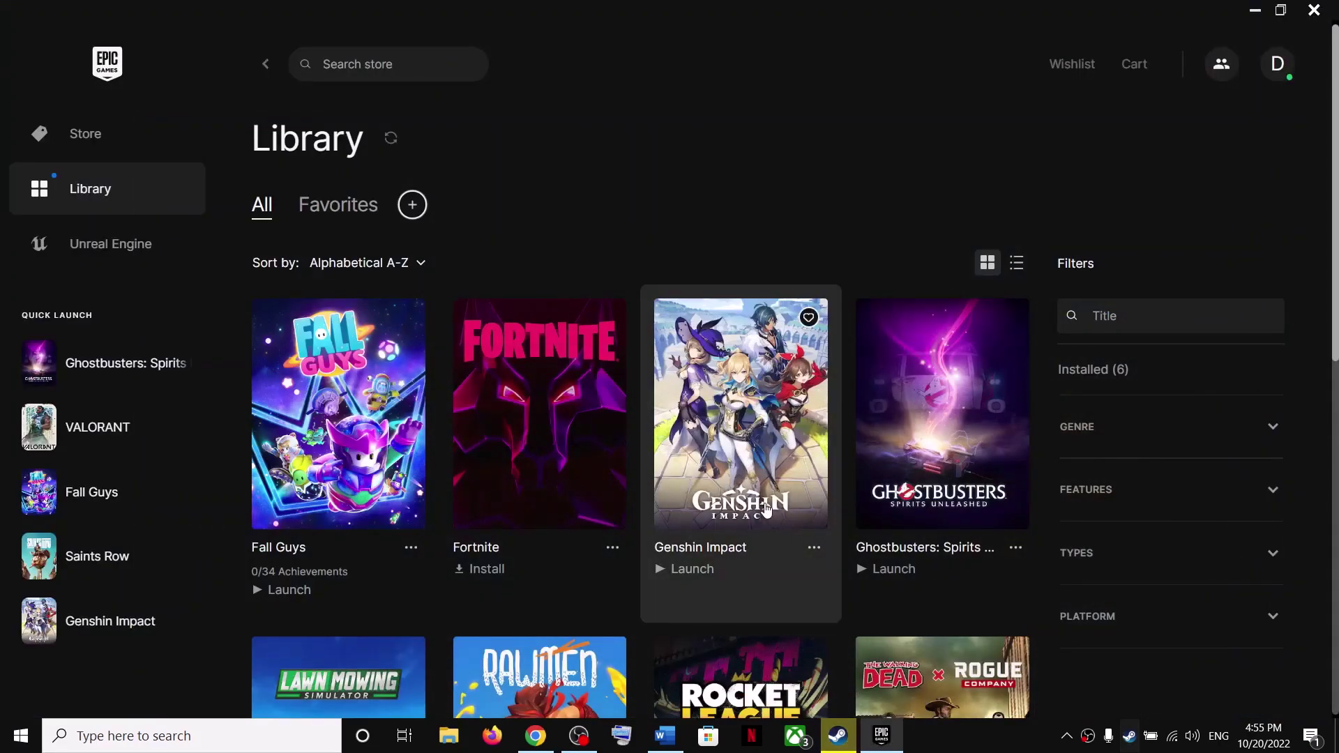
click(814, 548)
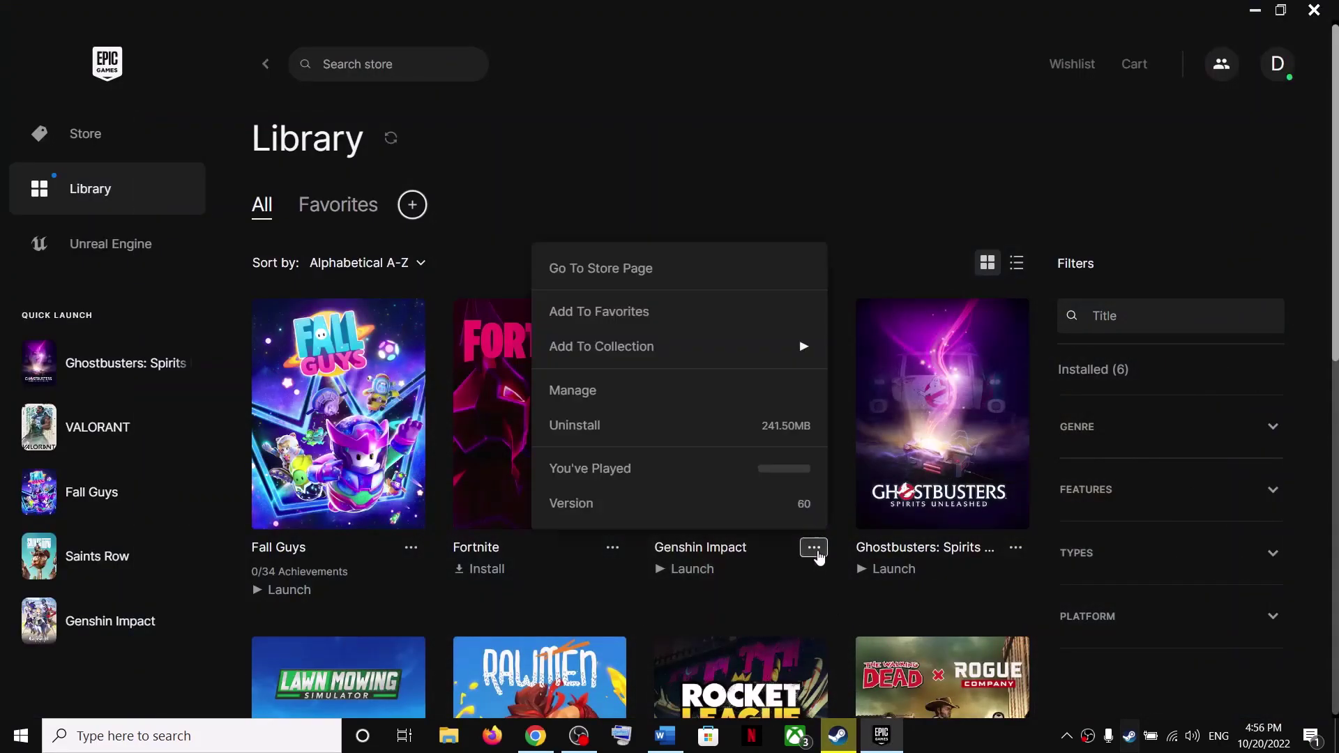
click(577, 387)
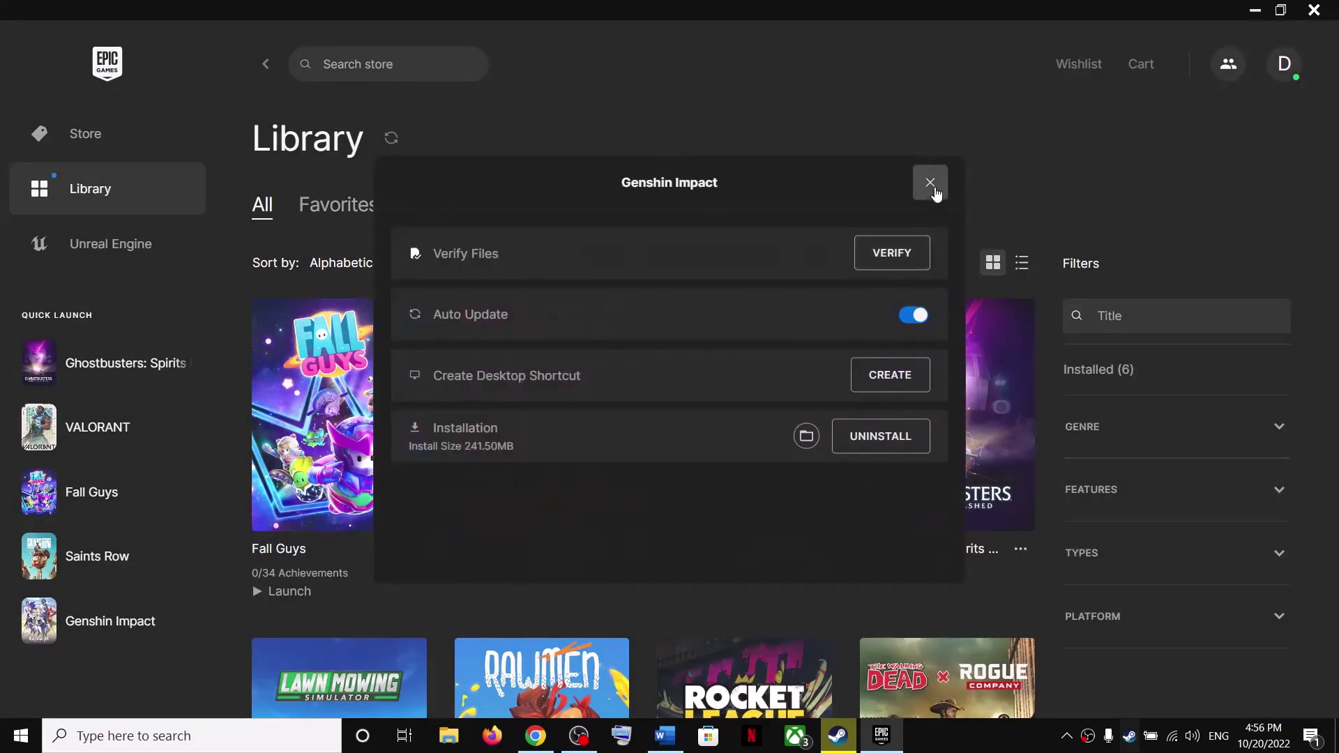
click(931, 184)
Step: Consult Step 9 in the Word document and set UNCHARTED's launch options to -dx11 in its Steam properties
click(665, 736)
scroll(429, 389, down, 3)
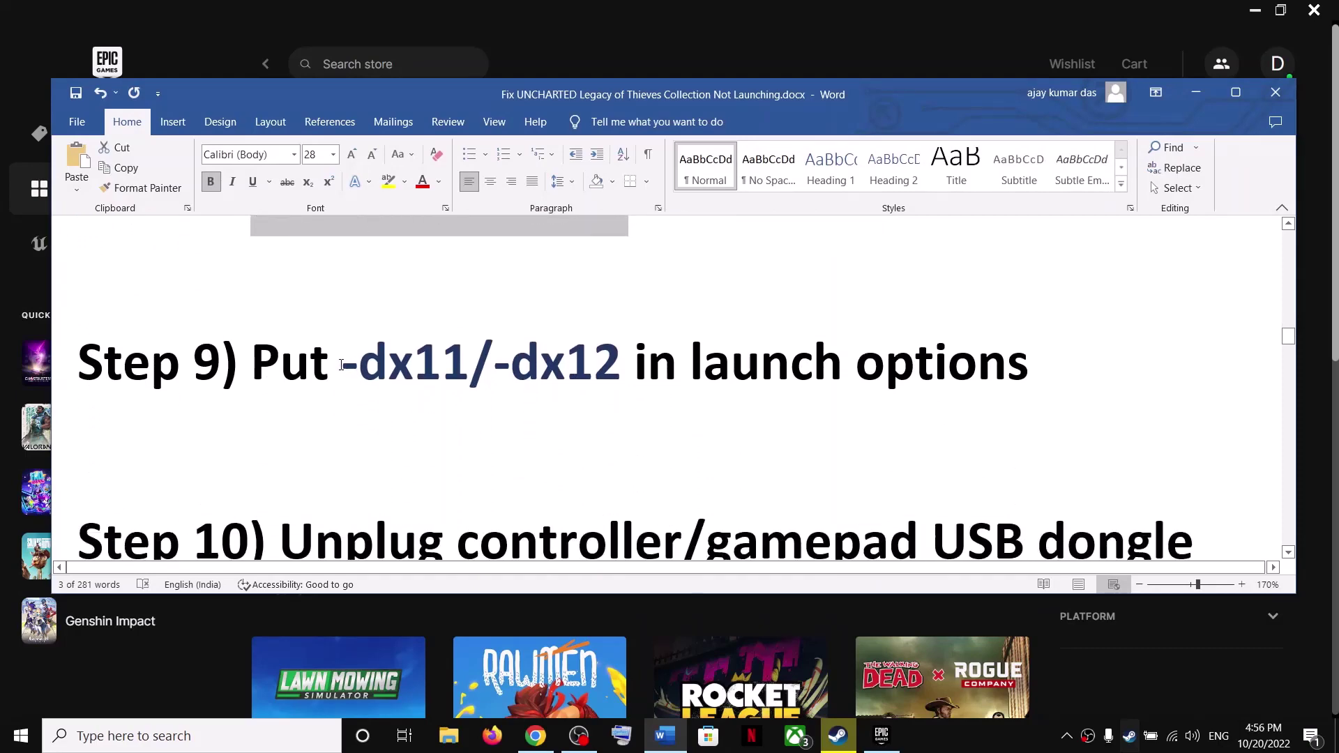
click(839, 736)
right_click(244, 454)
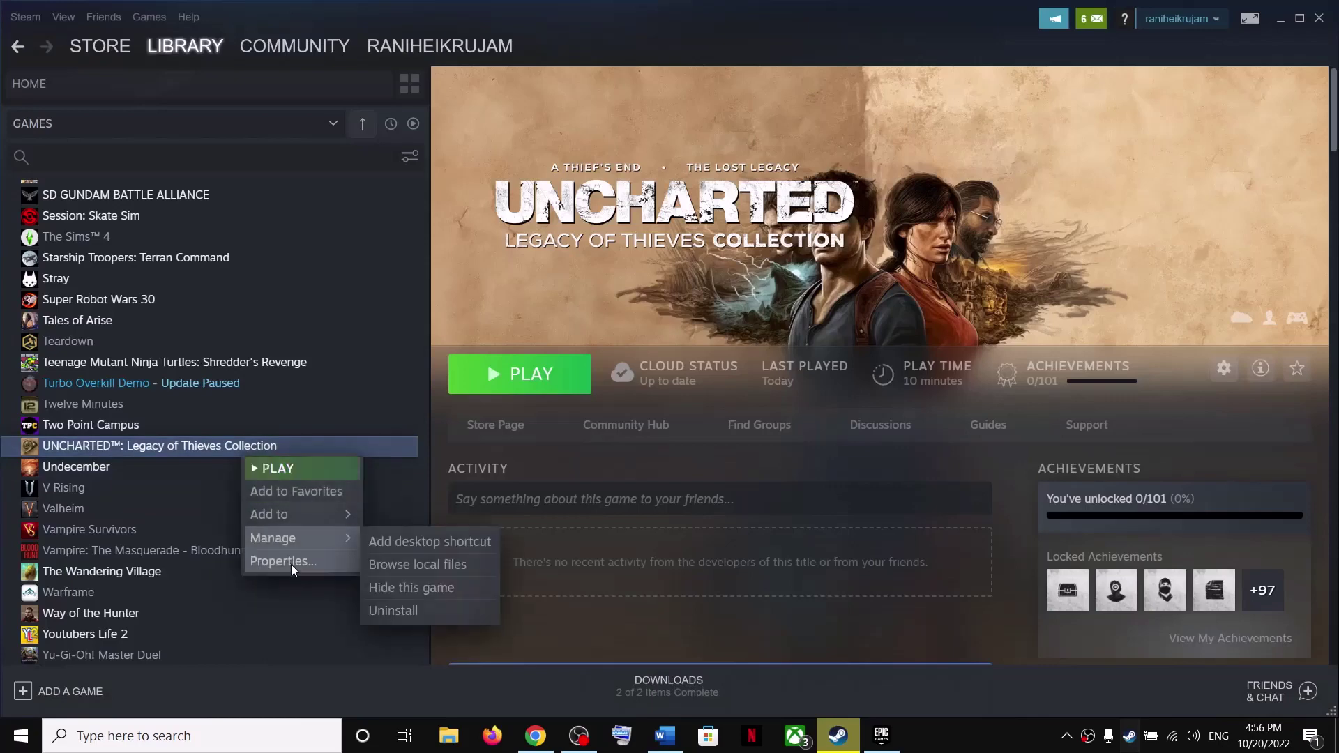
key(Return)
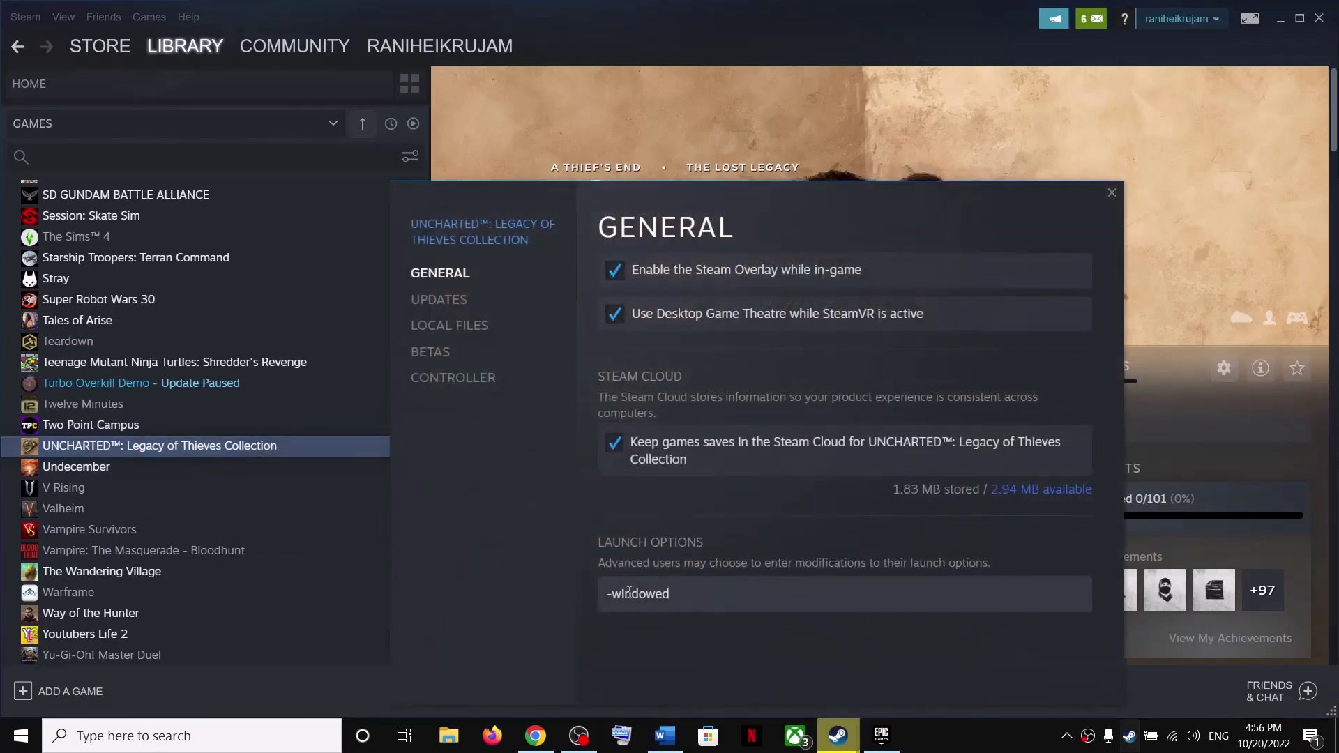
triple_click(831, 590)
text(-dx11)
Step: Try -dx12 as UNCHARTED's launch option, clear the launch options, and close the game's properties
key(ctrl+a)
text(-)
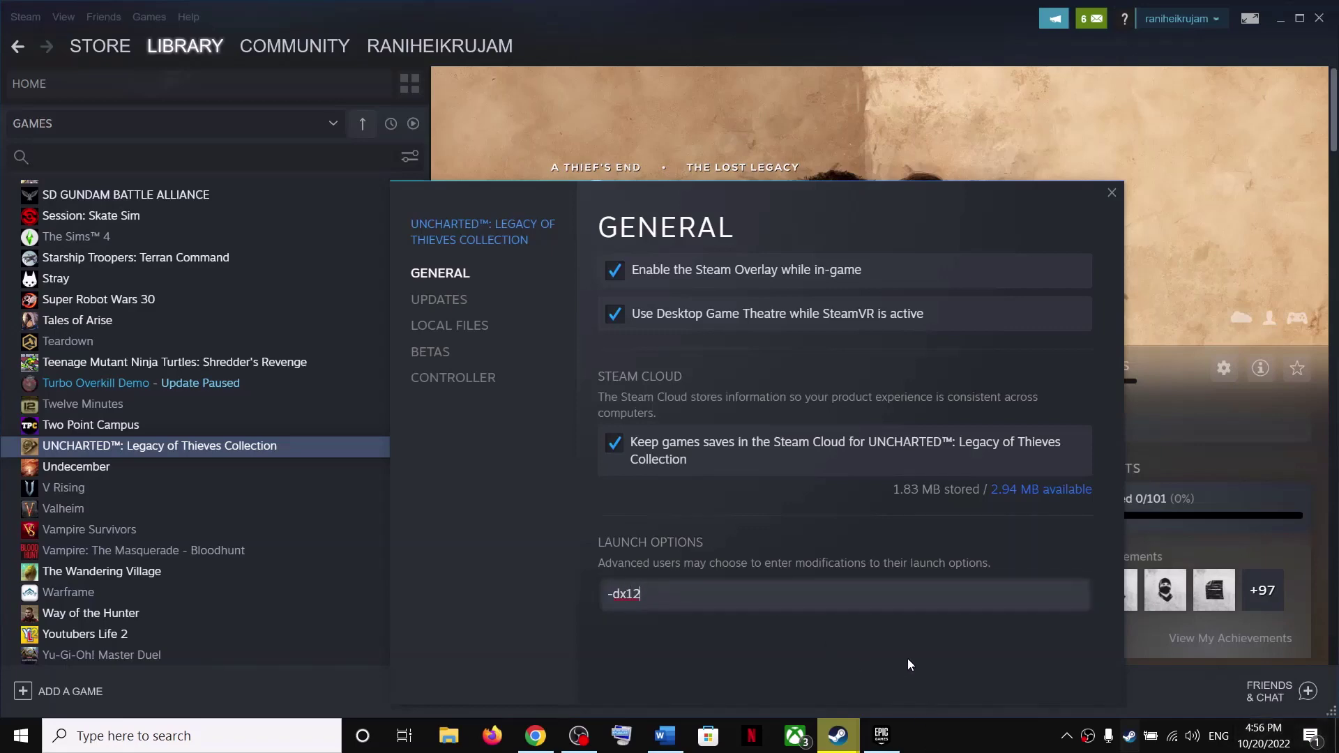
key(ctrl+a)
key(BackSpace)
click(1111, 193)
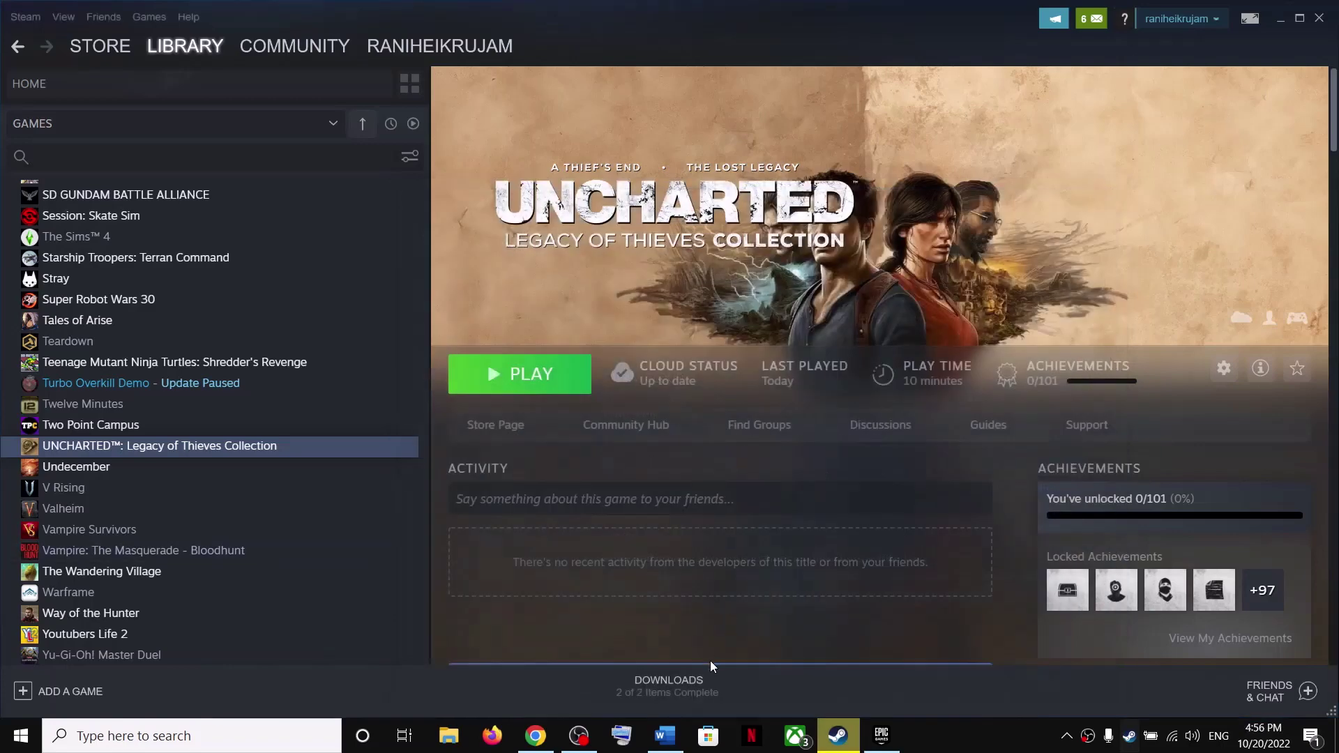
Step: Review Step 10 in the Word document, highlighting its text about unplugging the controller/gamepad USB dongle
click(665, 736)
scroll(475, 460, down, 2)
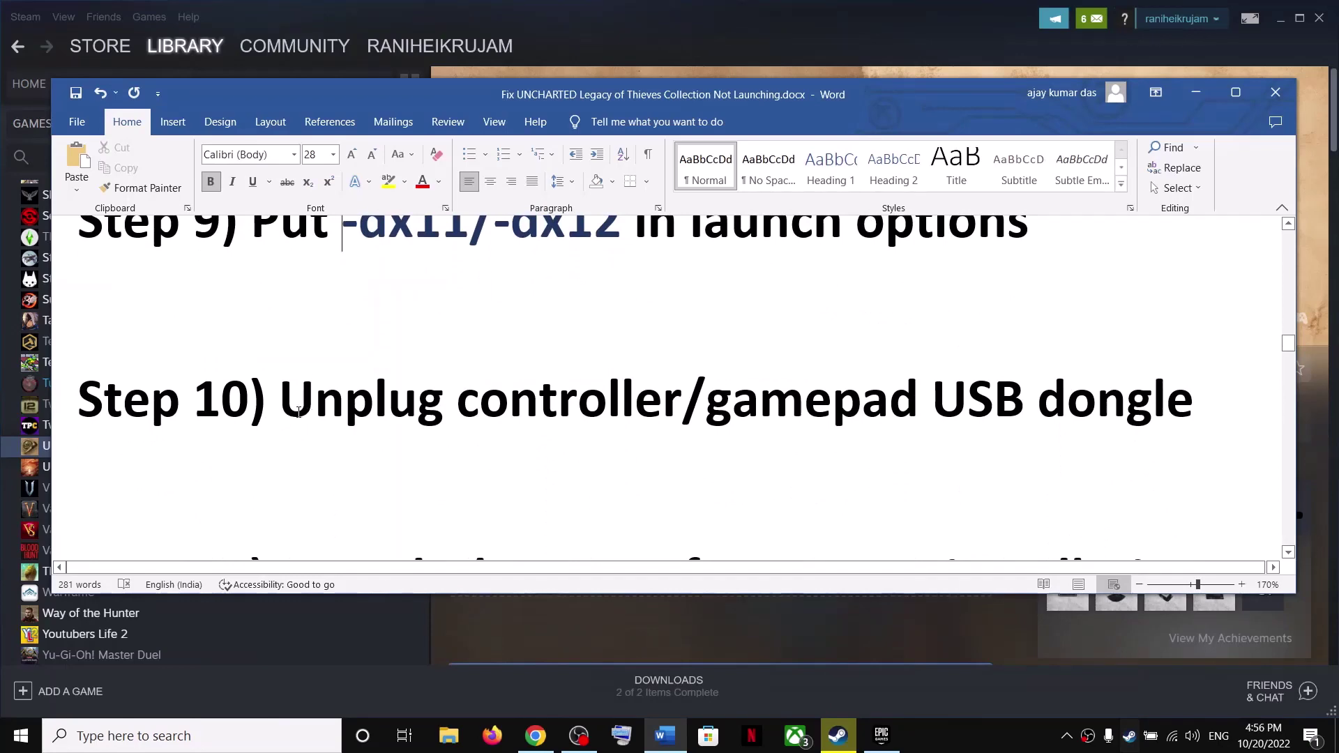
drag(281, 399, 1194, 403)
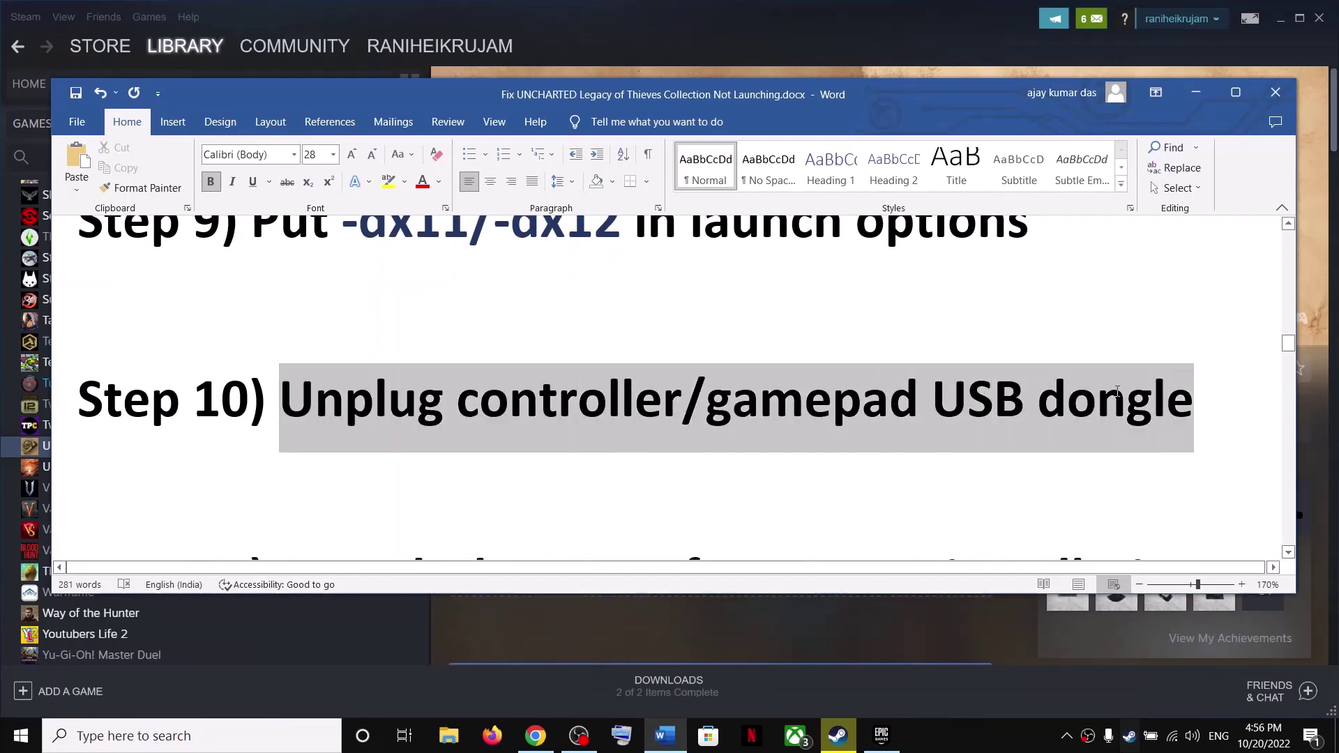
click(565, 447)
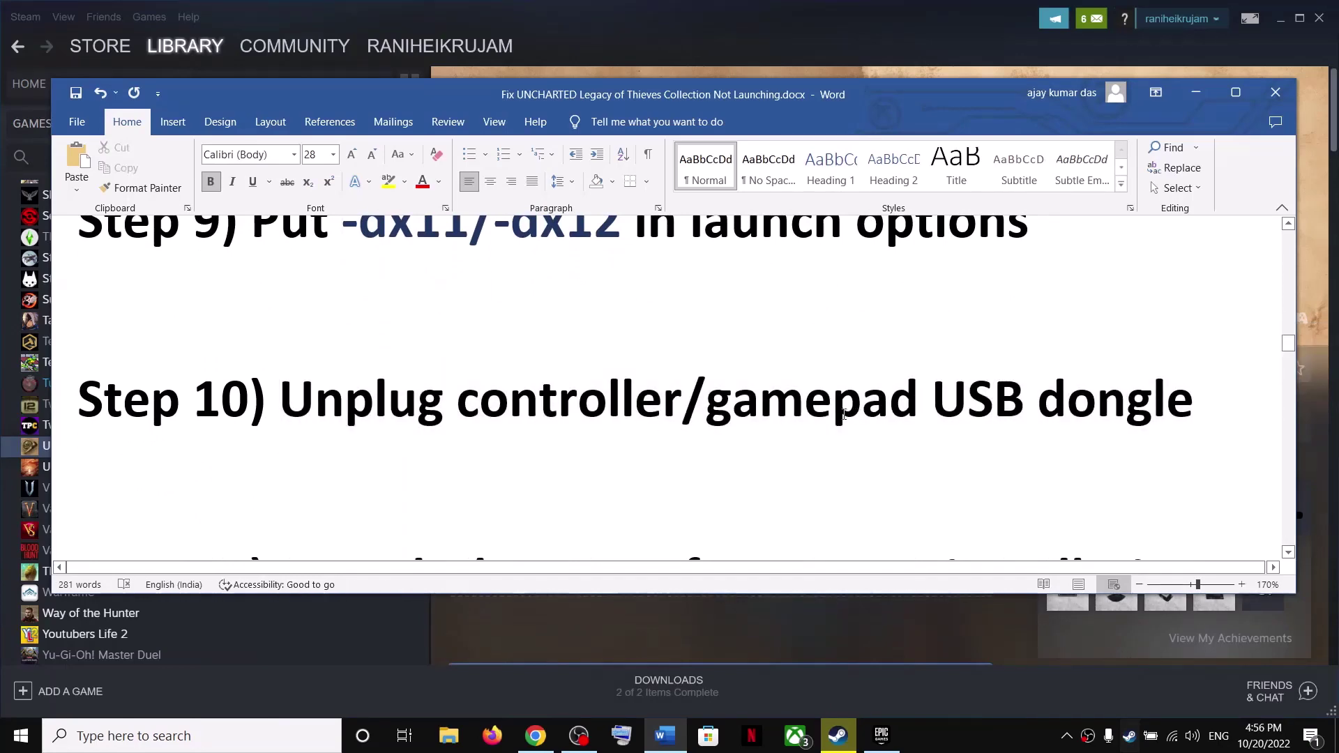
drag(281, 399, 705, 399)
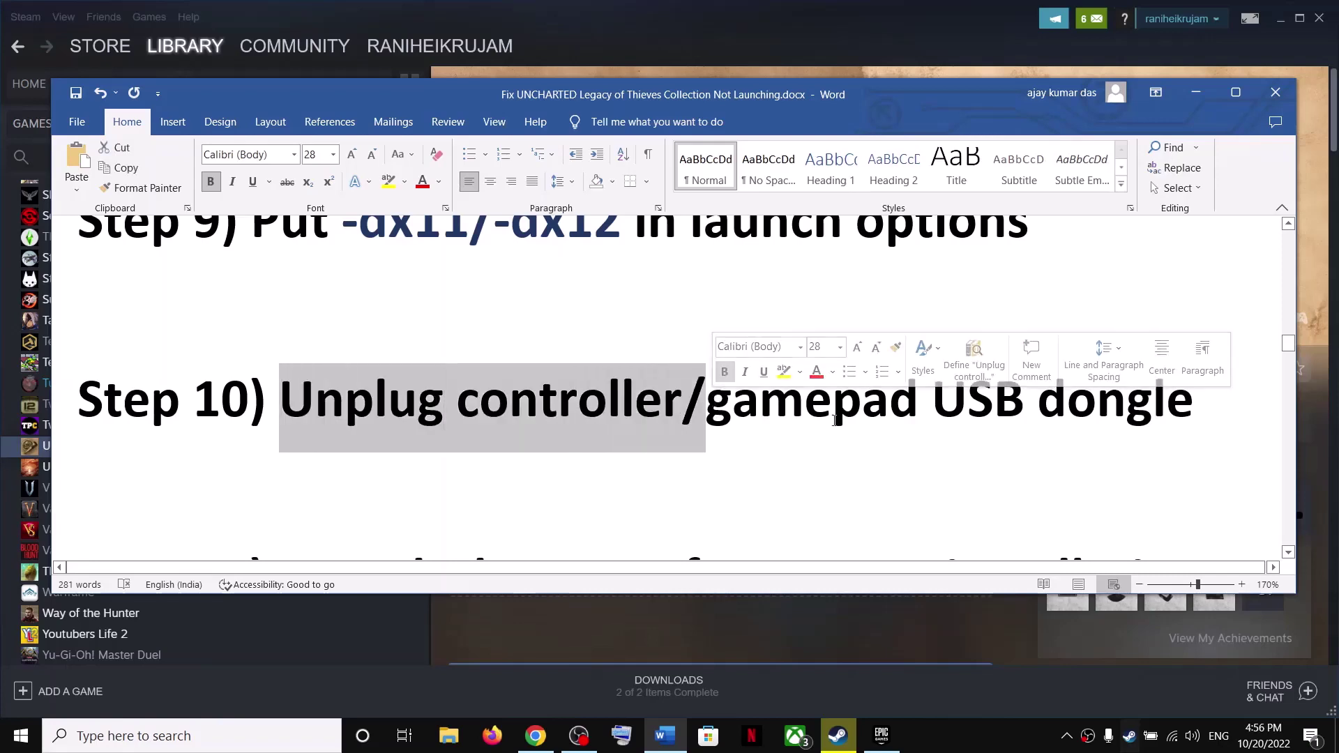
click(995, 399)
drag(996, 399, 1193, 398)
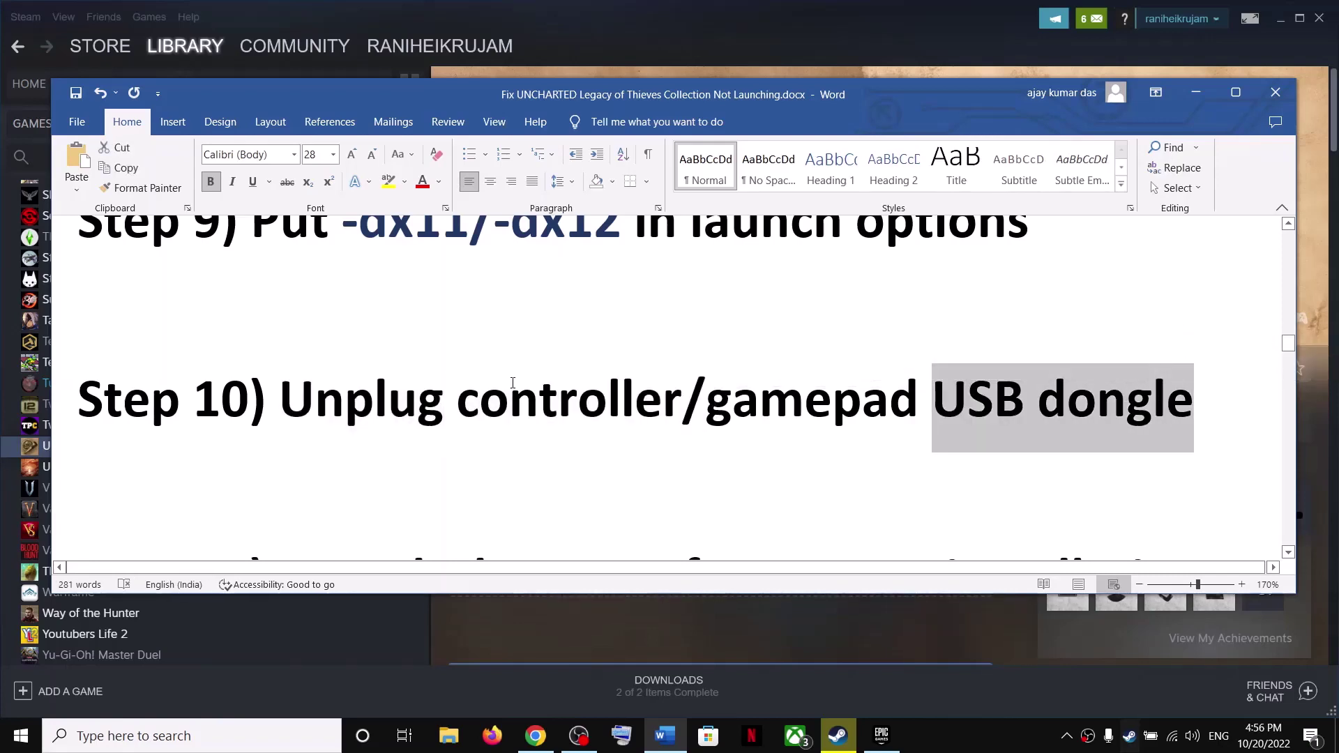
click(457, 399)
drag(312, 406, 1036, 403)
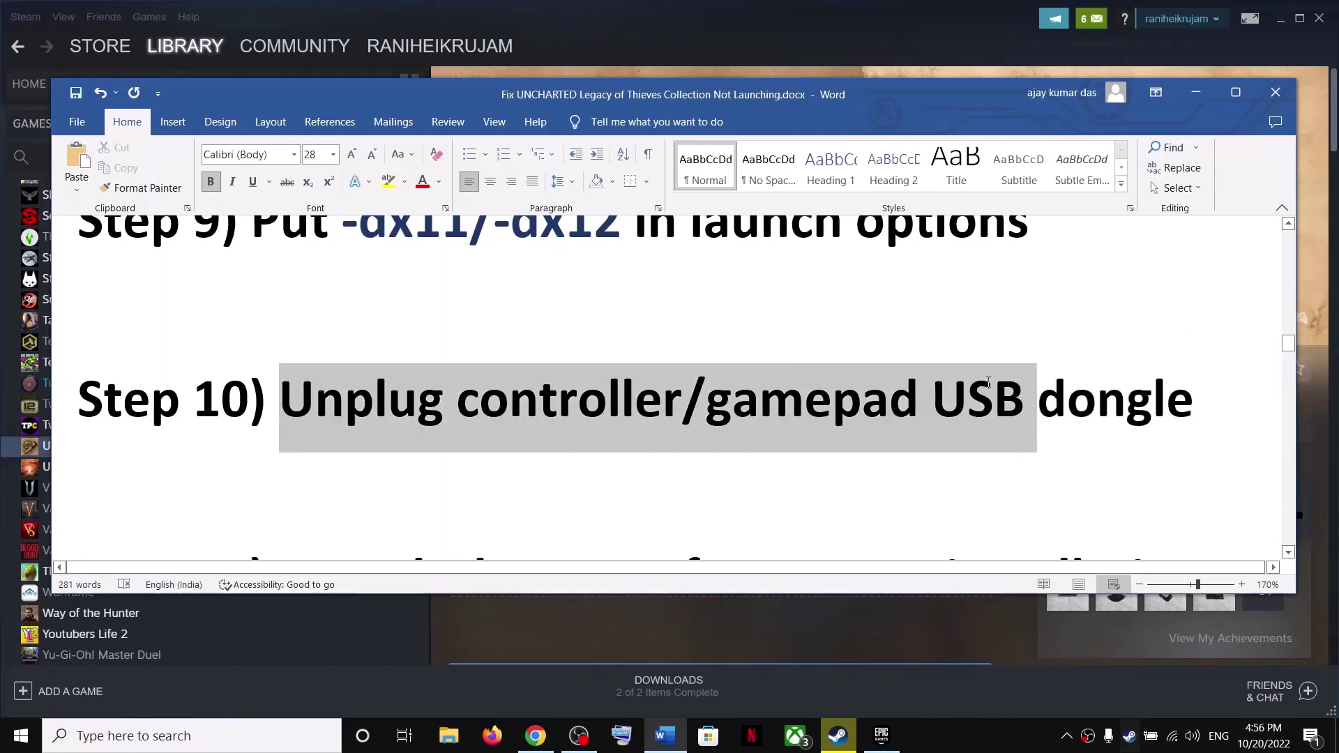
click(586, 437)
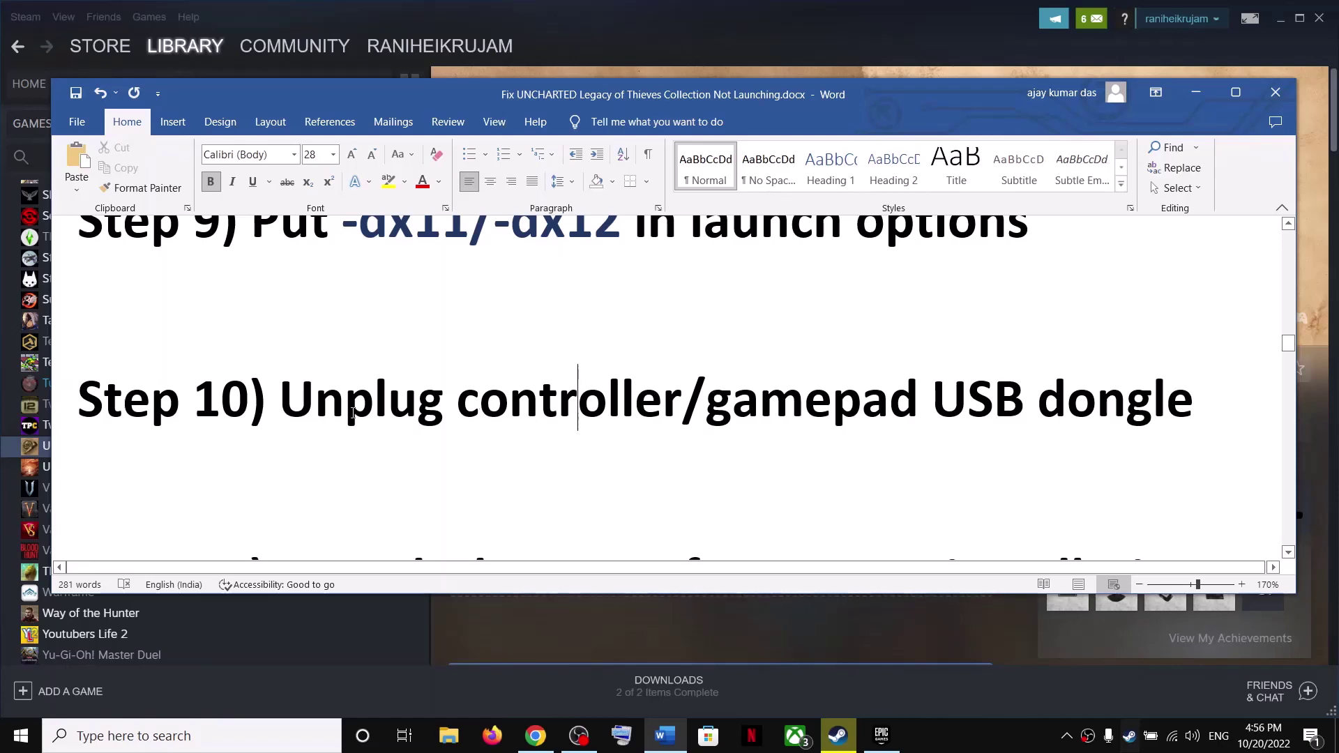
drag(281, 403, 1119, 405)
click(388, 402)
Step: Highlight Step 11 in the Word document and open UNCHARTED's local installation folder from the Steam library
scroll(652, 439, down, 3)
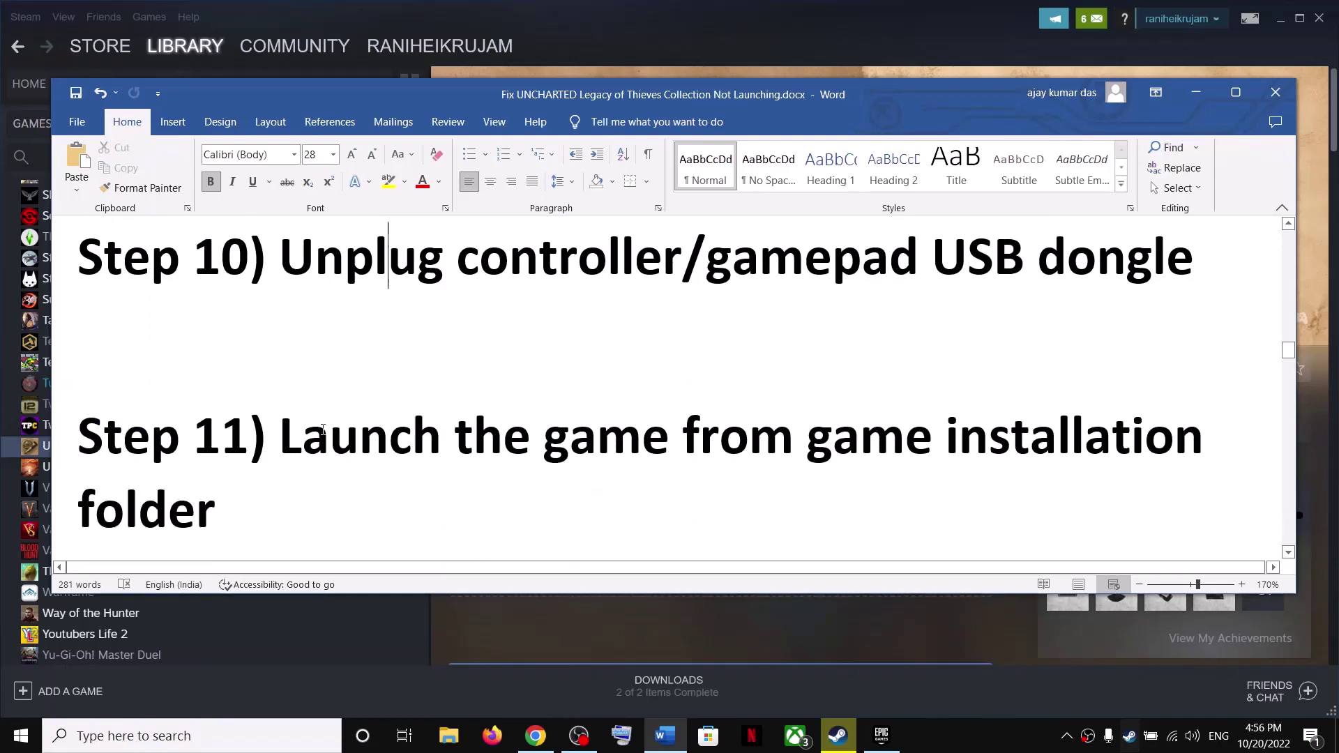
drag(280, 436, 982, 489)
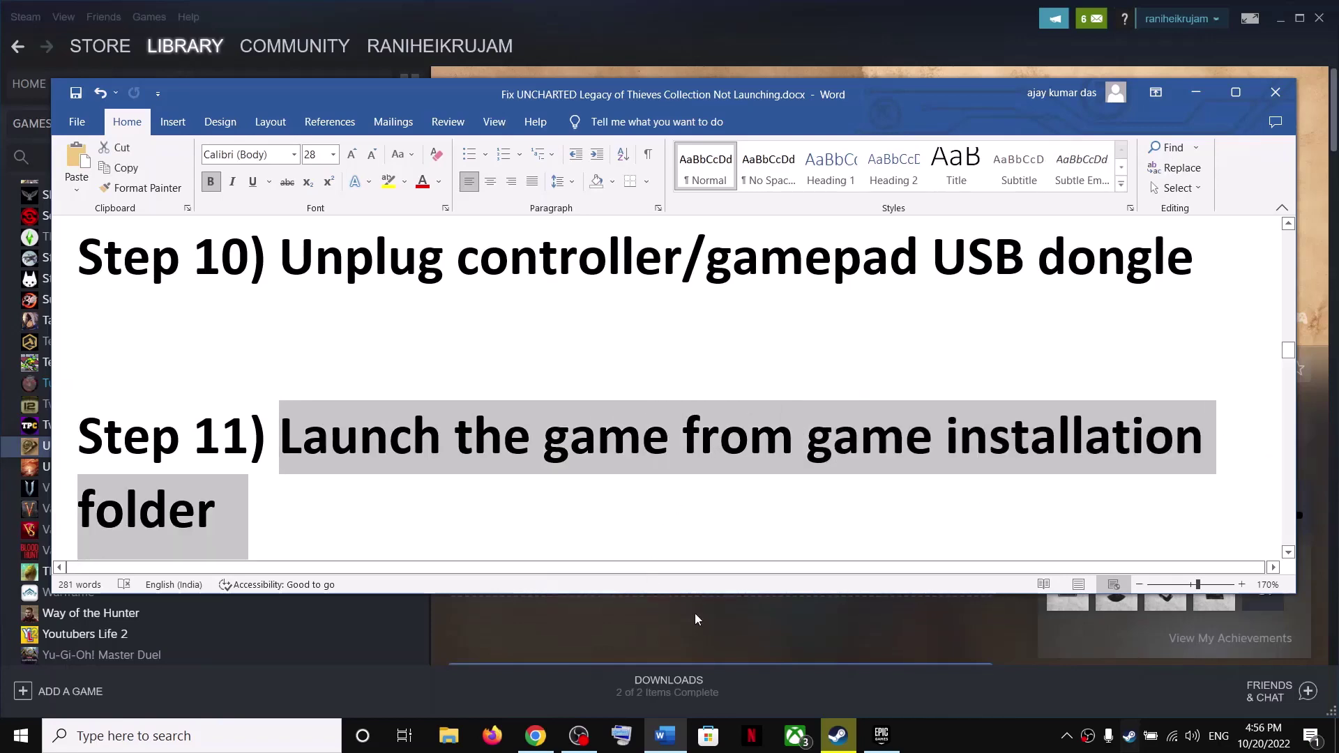
click(837, 736)
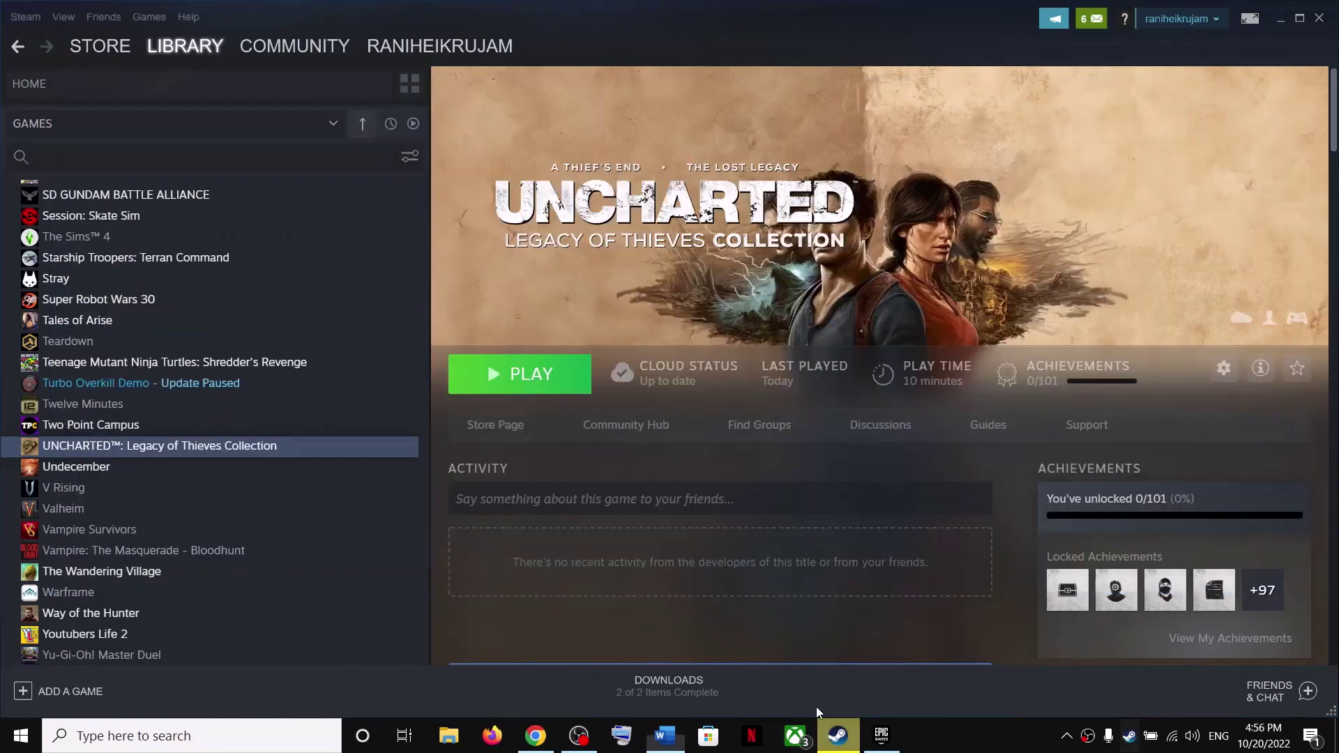
right_click(110, 449)
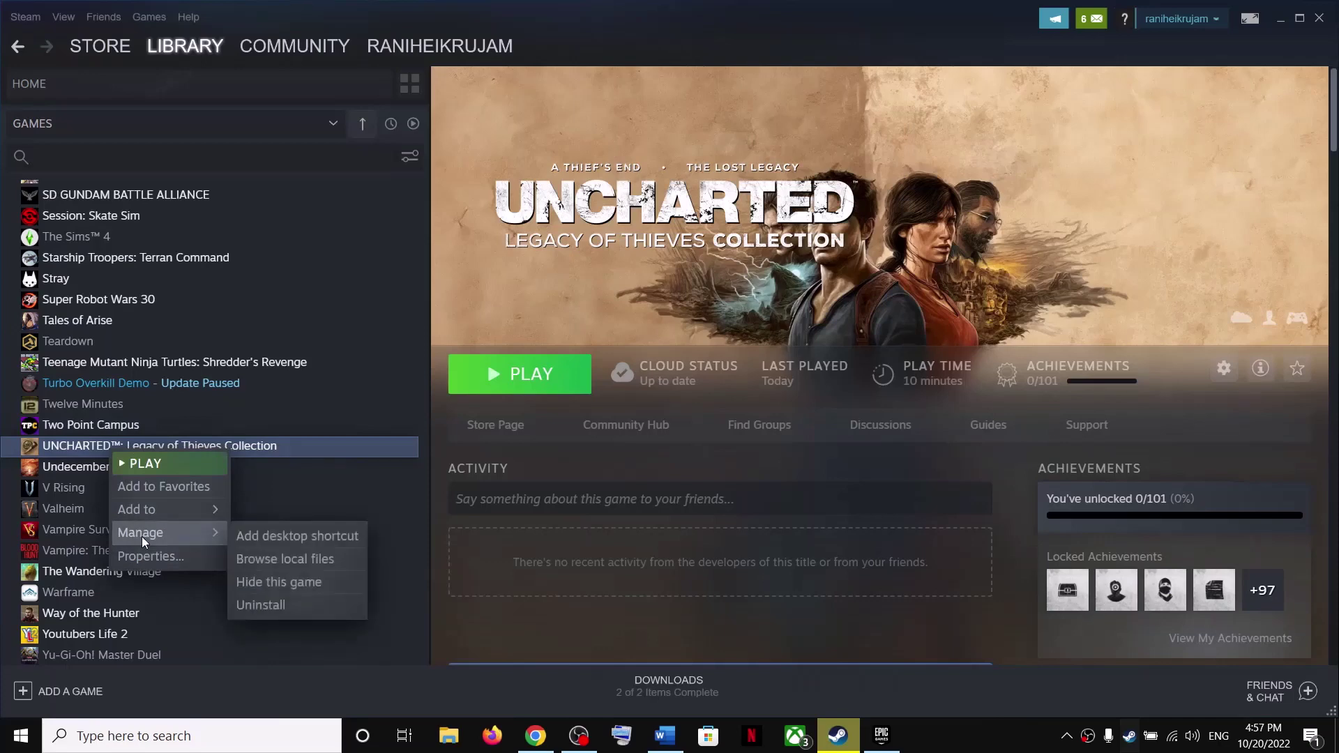
click(275, 558)
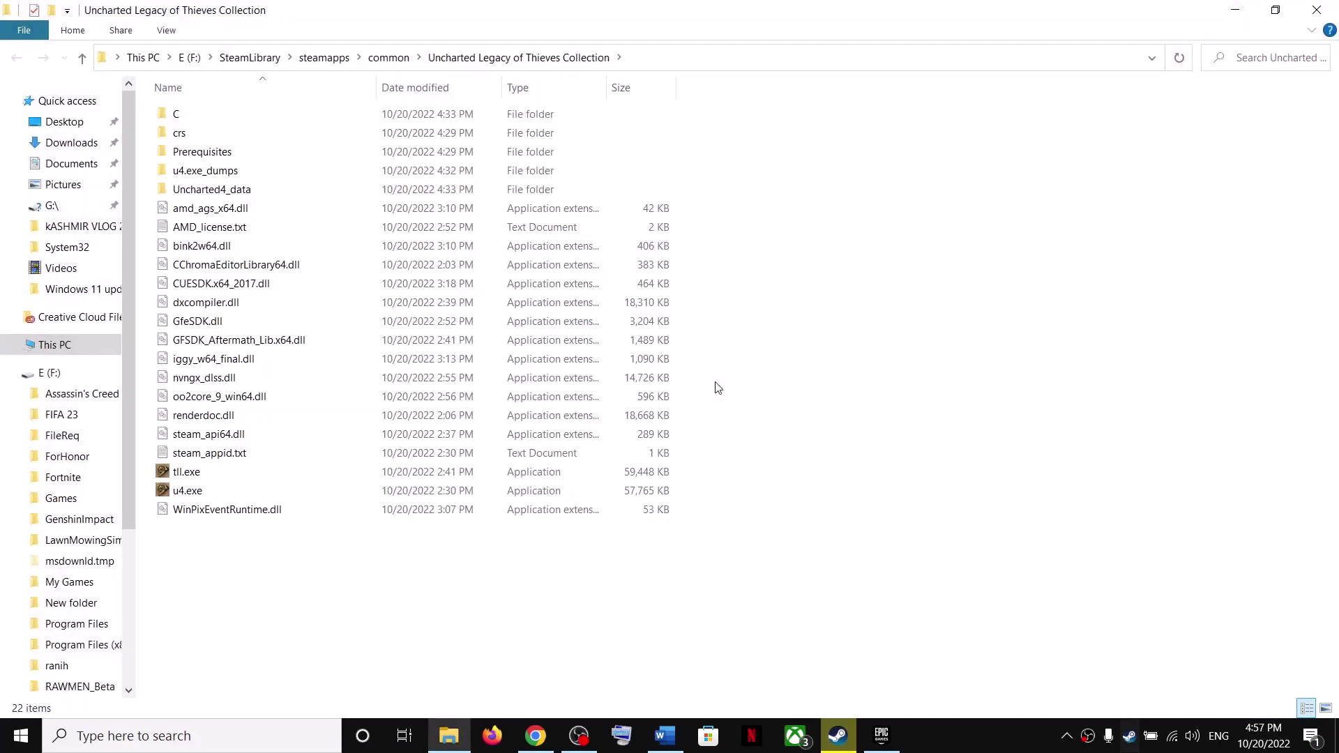
Step: Point out the game executables u4.exe and tll.exe in the installation folder by selecting each one
click(180, 495)
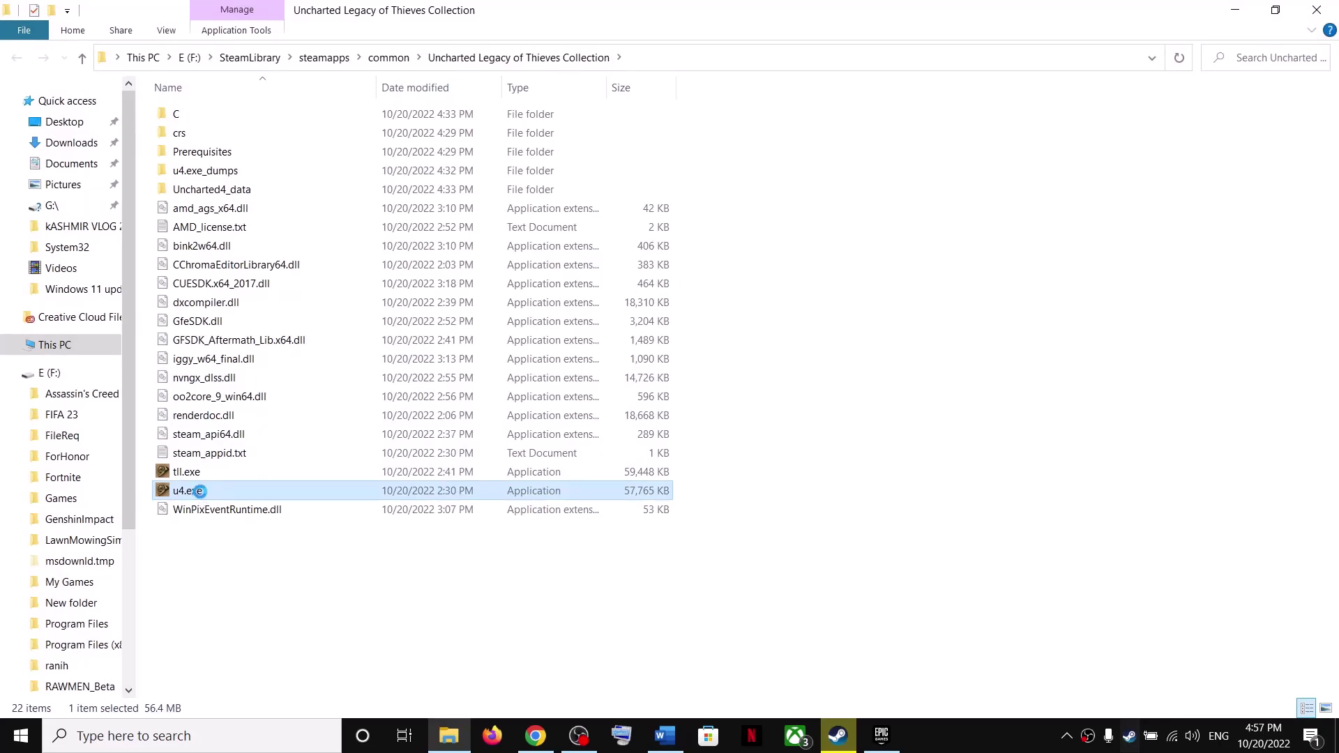
right_click(197, 497)
click(320, 613)
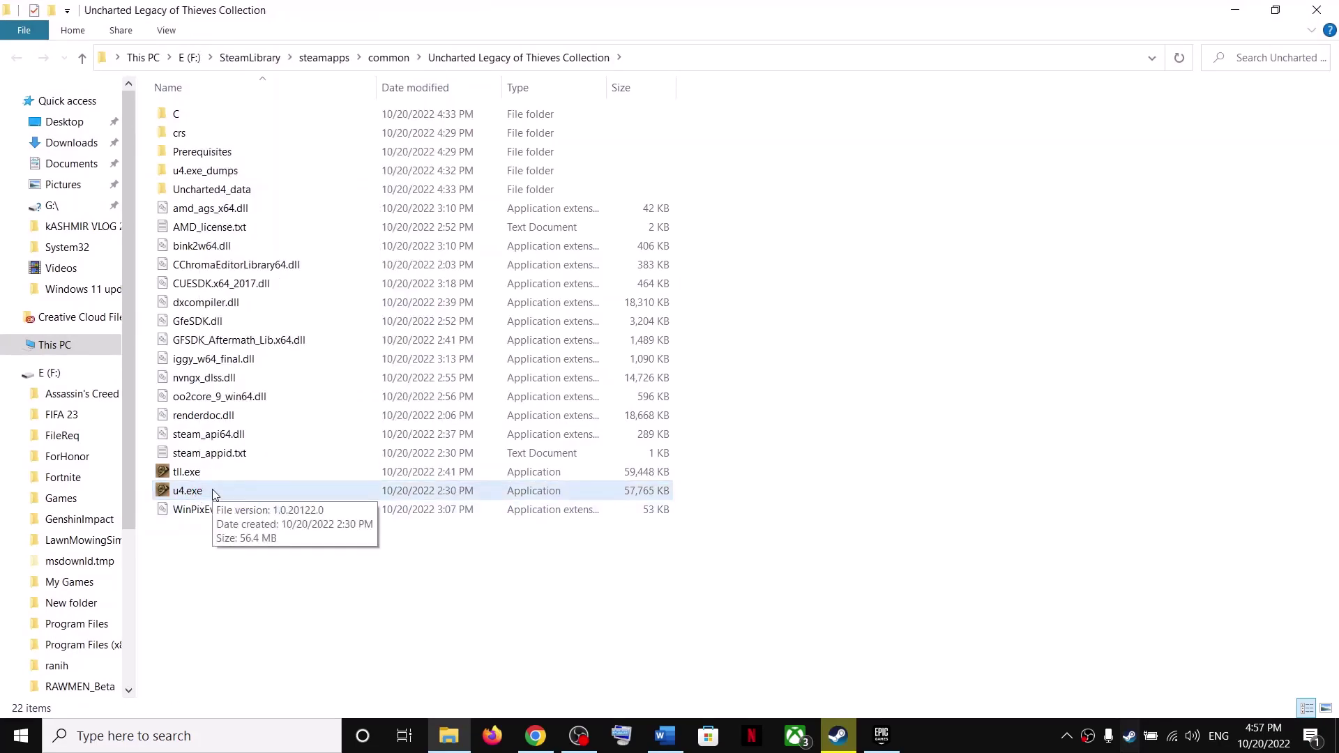
key(Up)
key(Down)
key(Up)
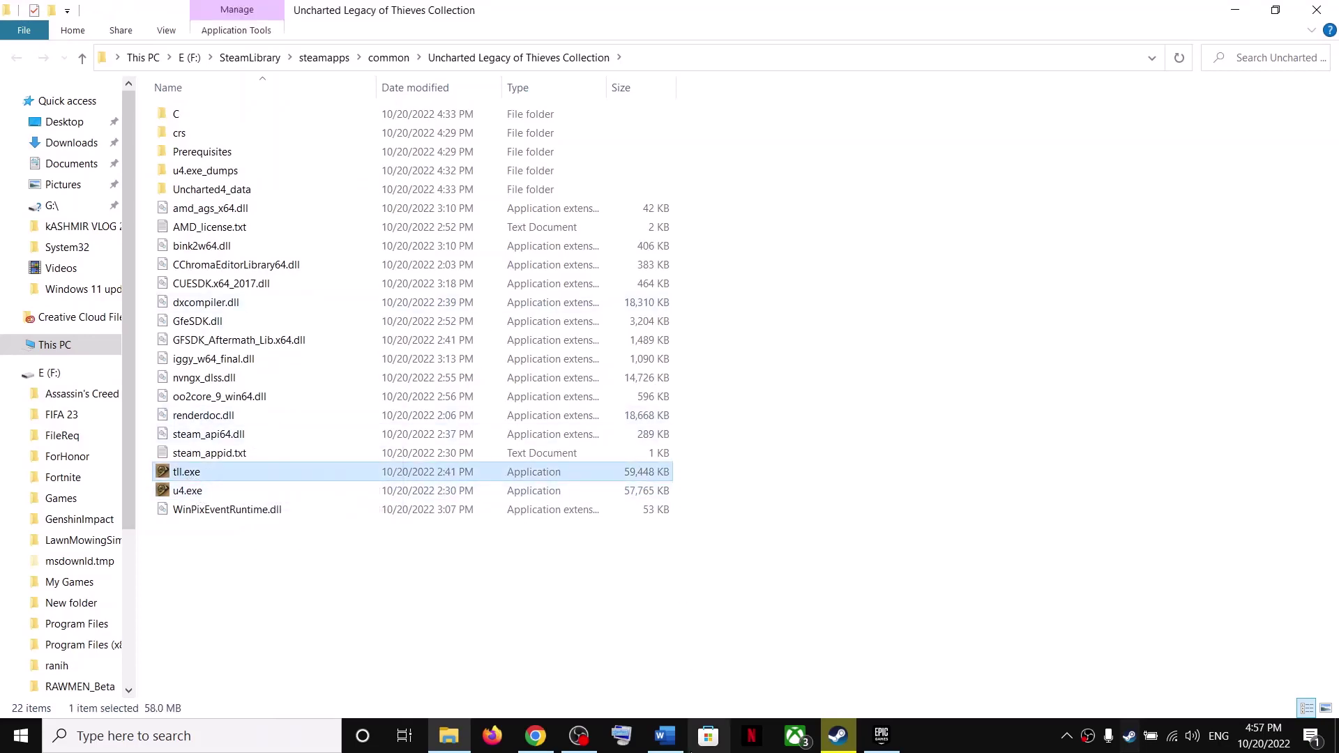
Step: Review Step 12 in the Word document, highlighting running the game as administrator and the Epic Games Launcher LS-0013 exception
click(667, 737)
scroll(391, 463, down, 4)
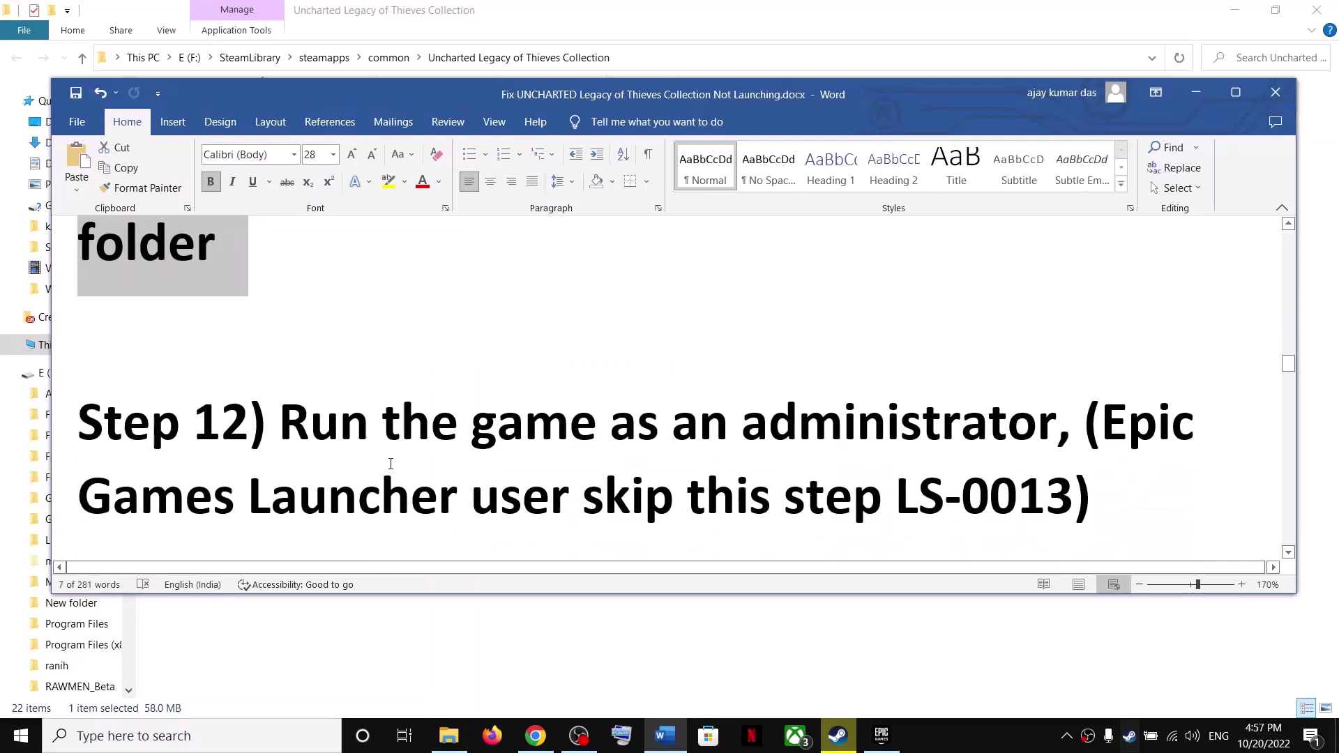
drag(286, 434, 1005, 514)
drag(896, 489, 1080, 487)
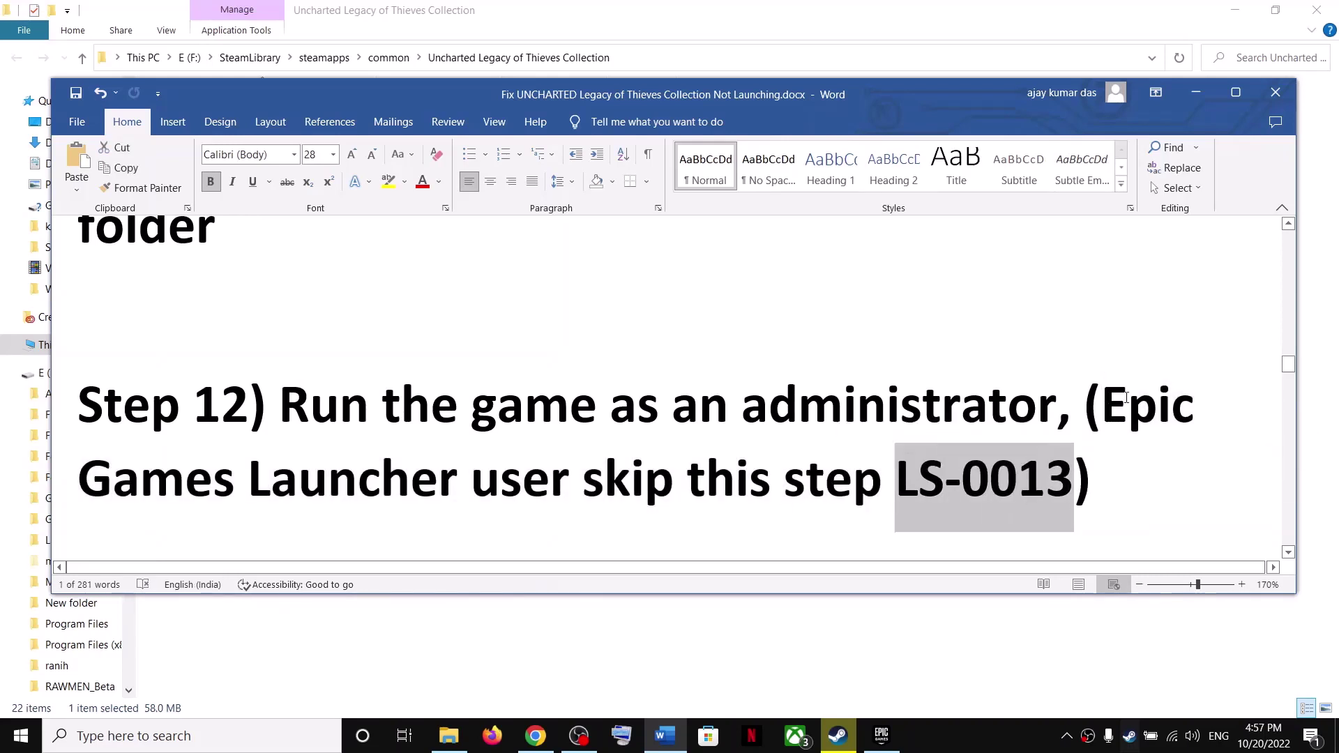
drag(1126, 399, 1074, 488)
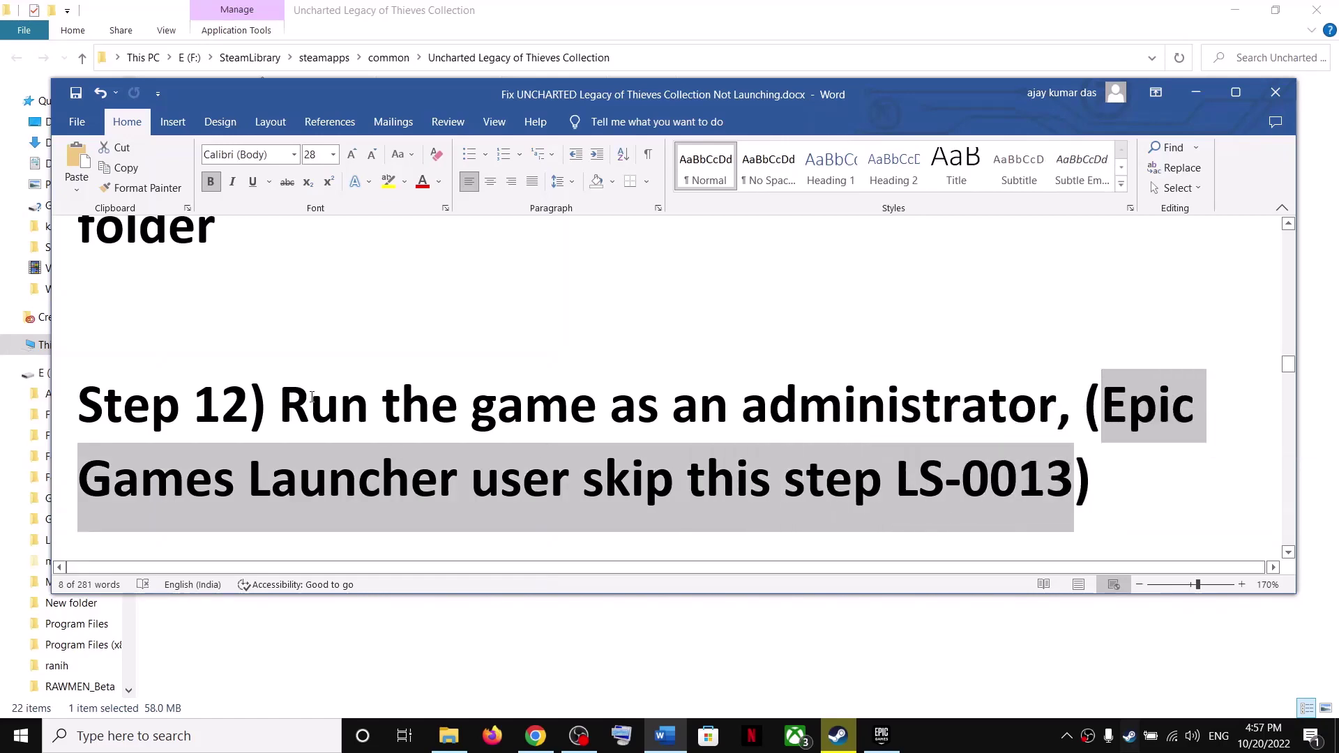
Step: Highlight Step 12's administrator instruction in the Word document, and set u4.exe in the game folder to run as an administrator
drag(312, 401, 1056, 406)
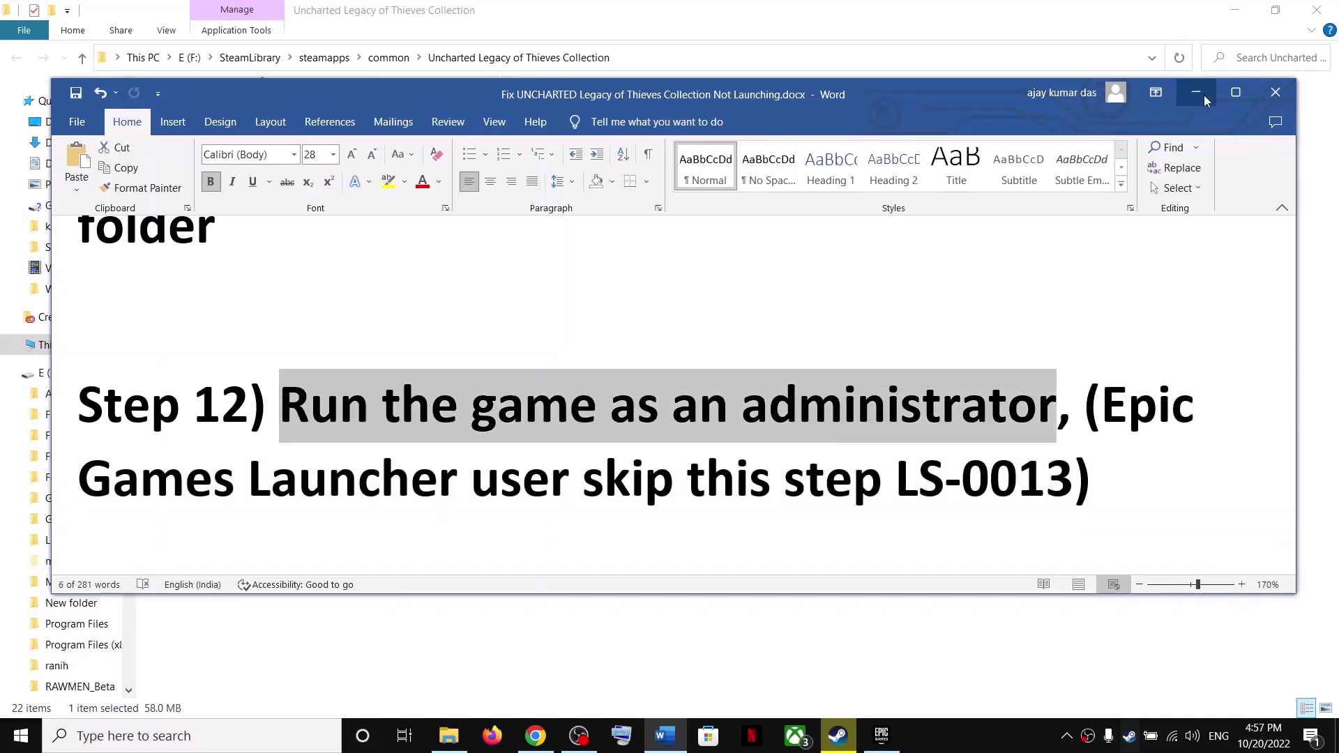
click(1204, 100)
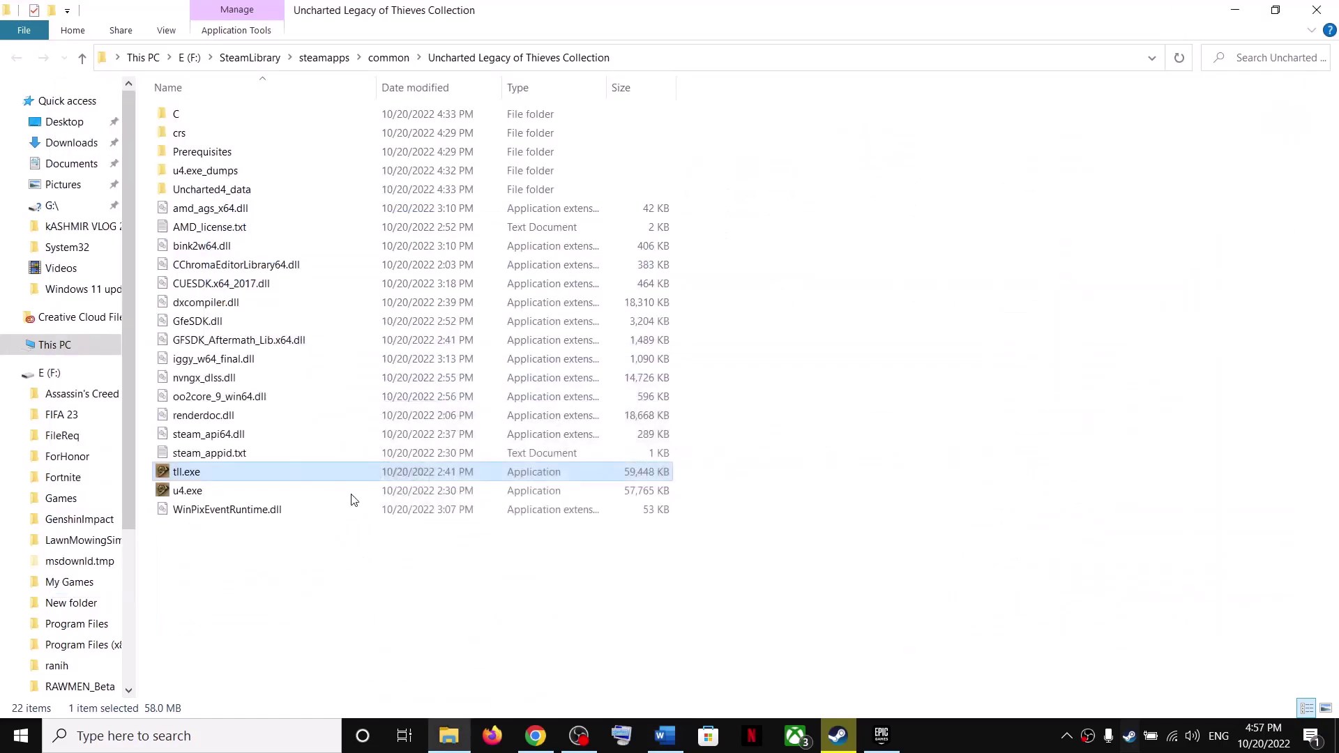
click(190, 496)
key(shift+F10)
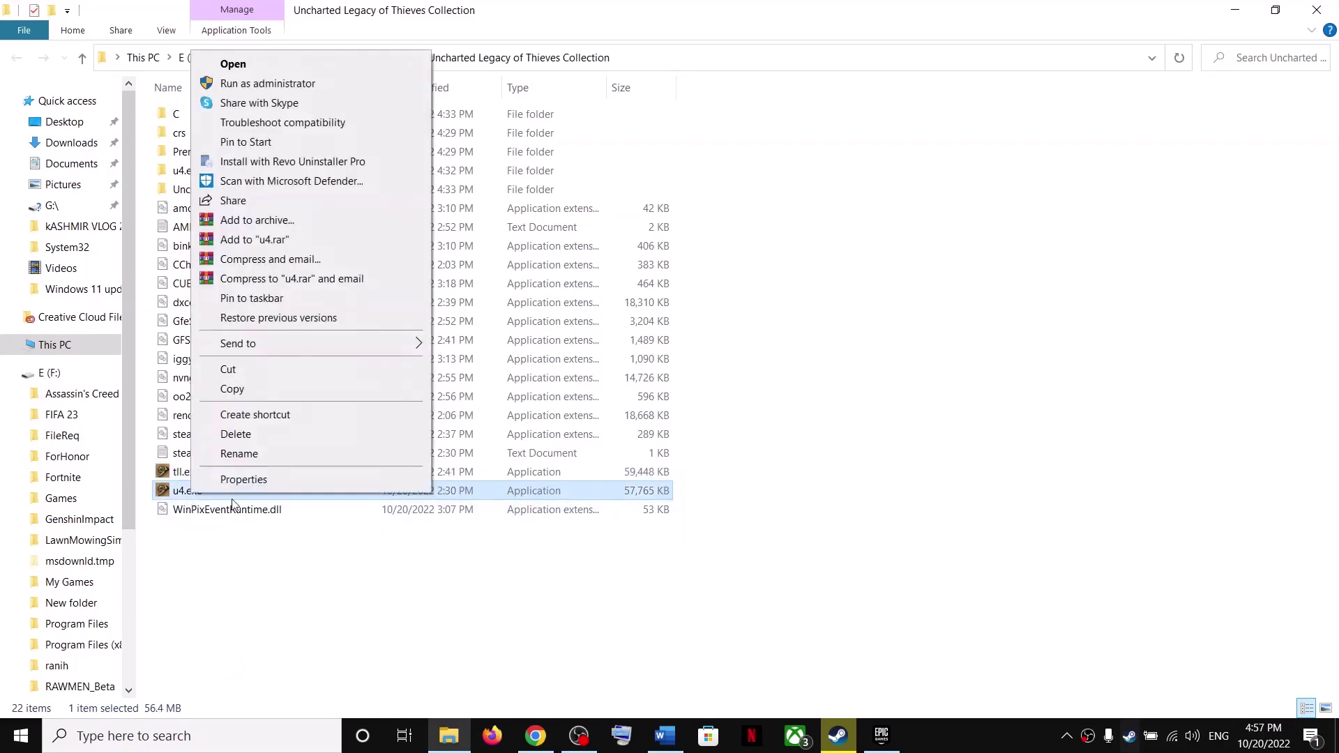
click(232, 483)
click(282, 302)
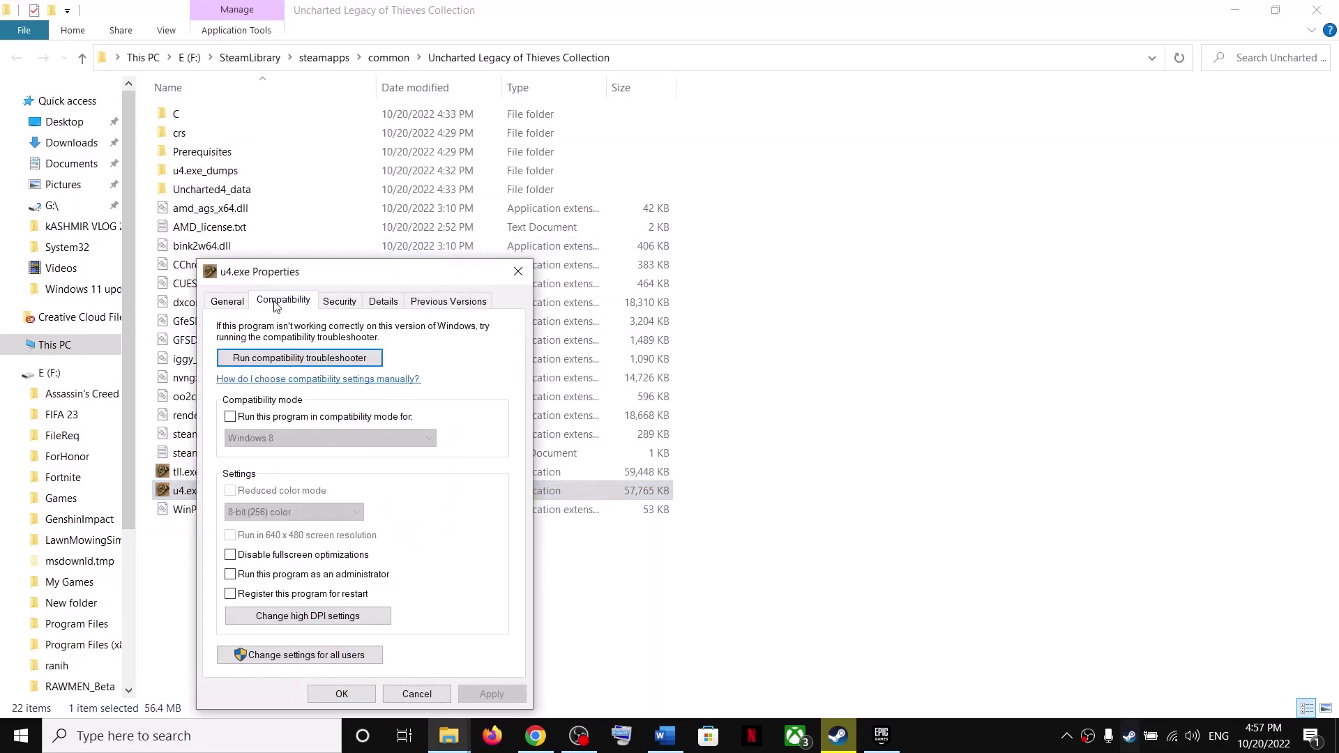
drag(247, 272, 458, 173)
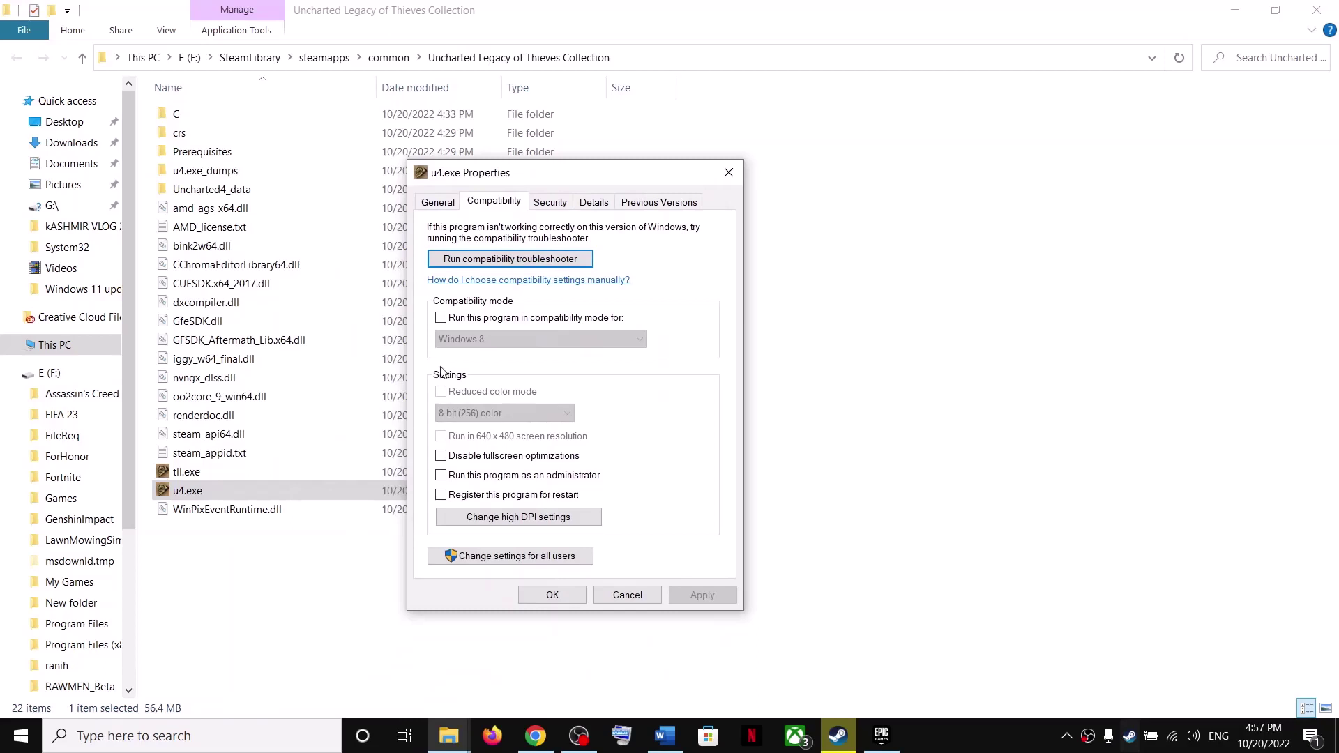
click(442, 477)
click(712, 601)
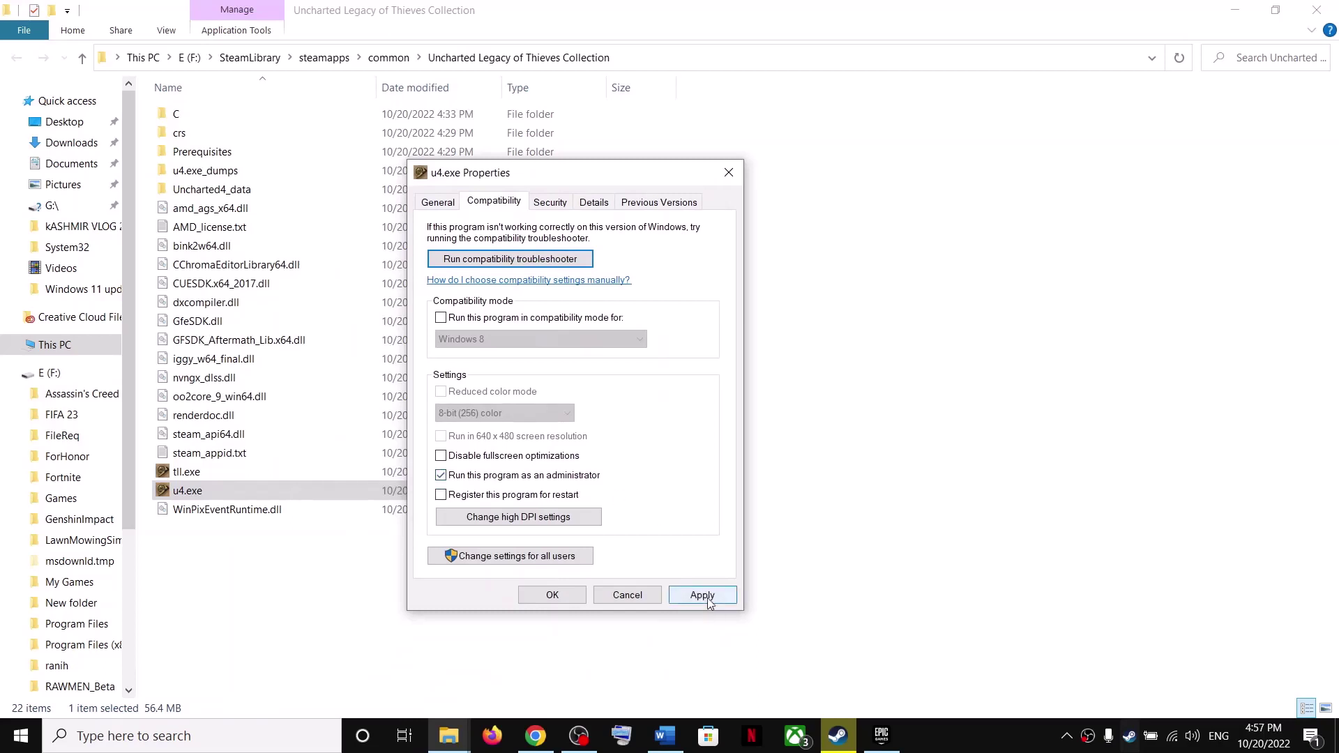
click(561, 598)
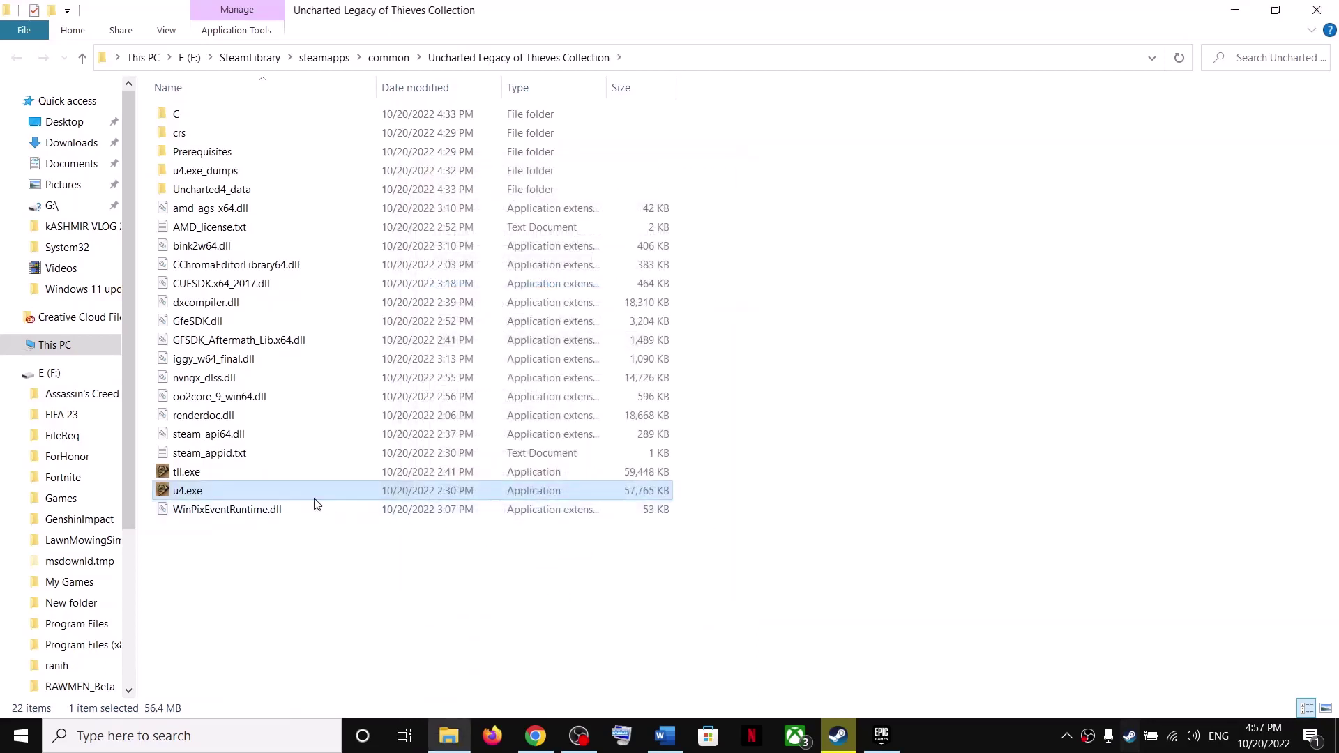
Step: Set tll.exe to run as an administrator in its compatibility settings and apply the change
click(182, 477)
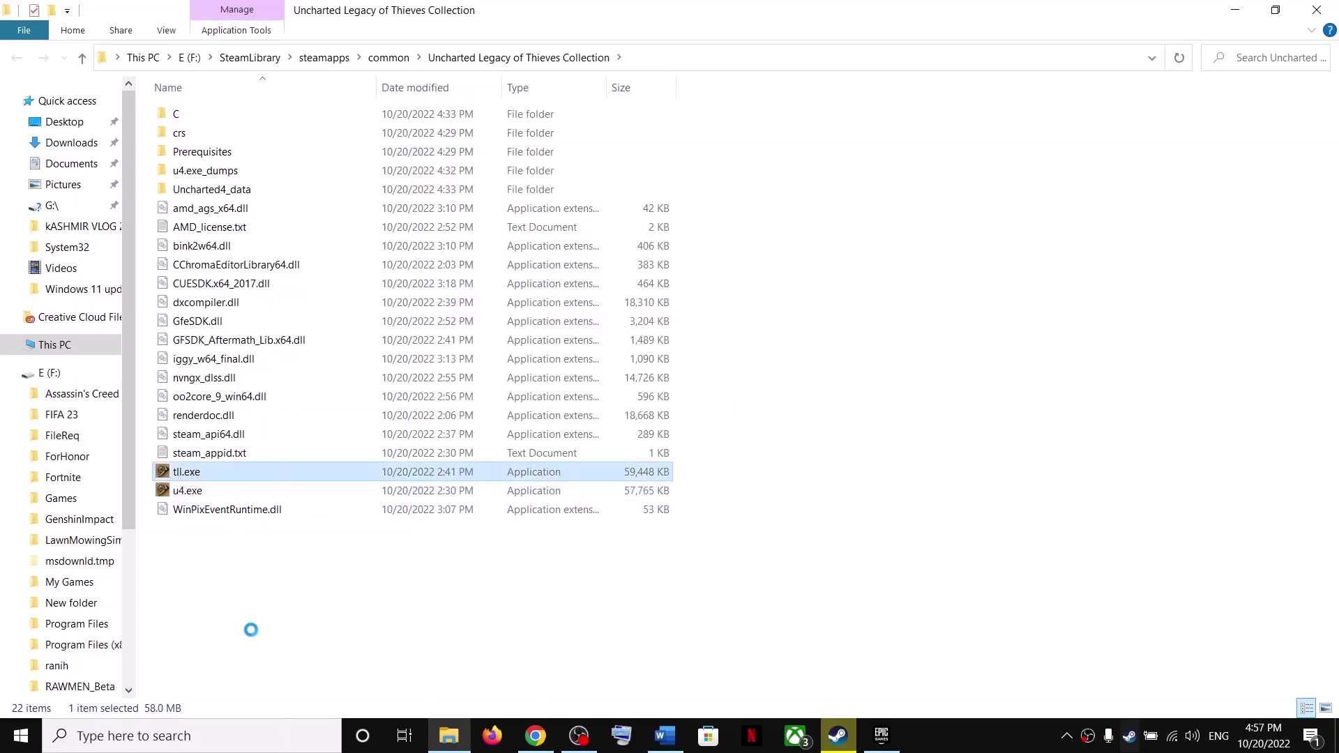
key(shift+F10)
click(237, 458)
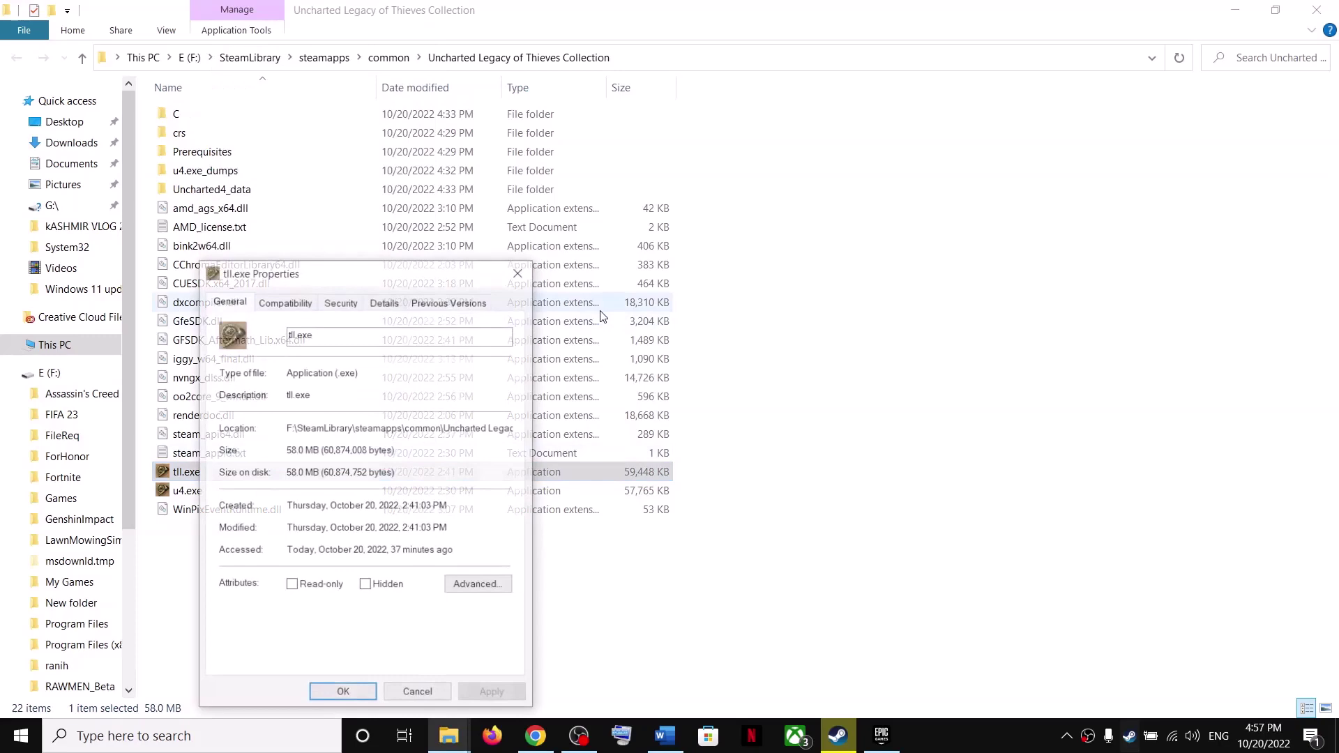
click(301, 301)
click(233, 576)
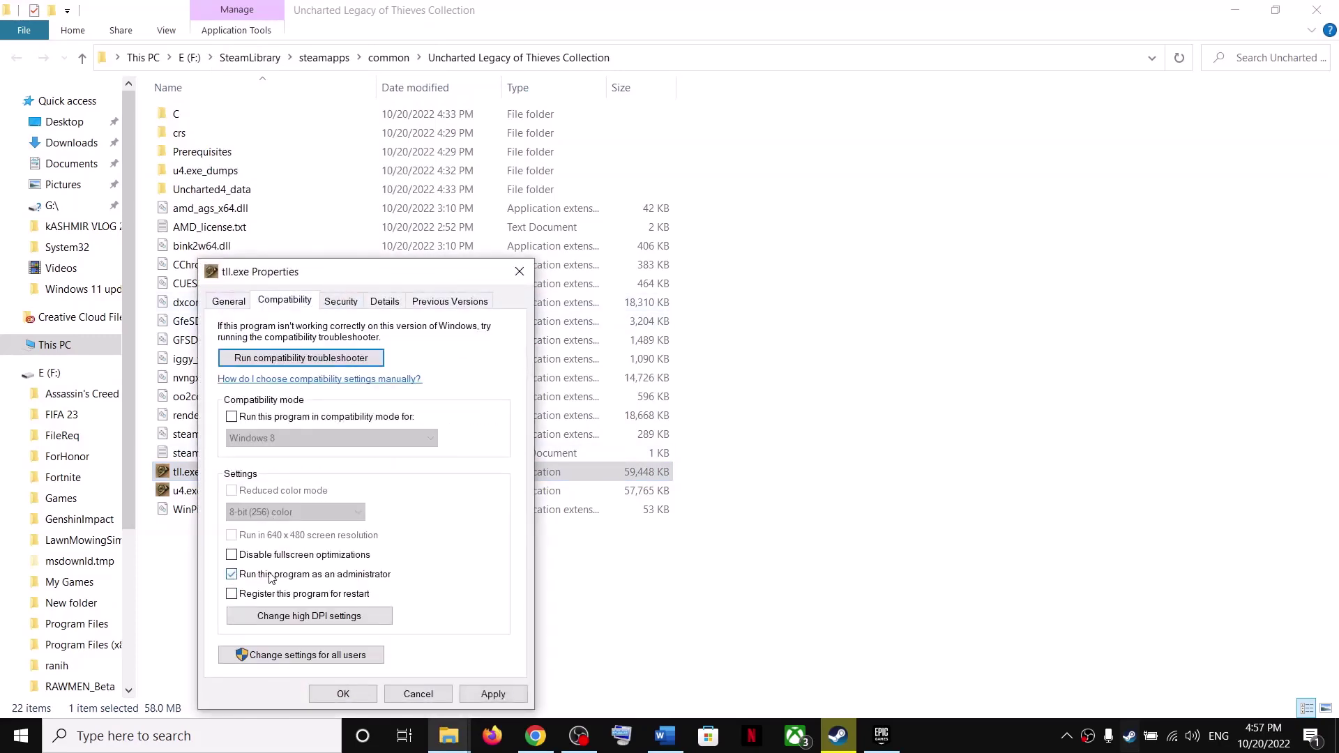
click(473, 693)
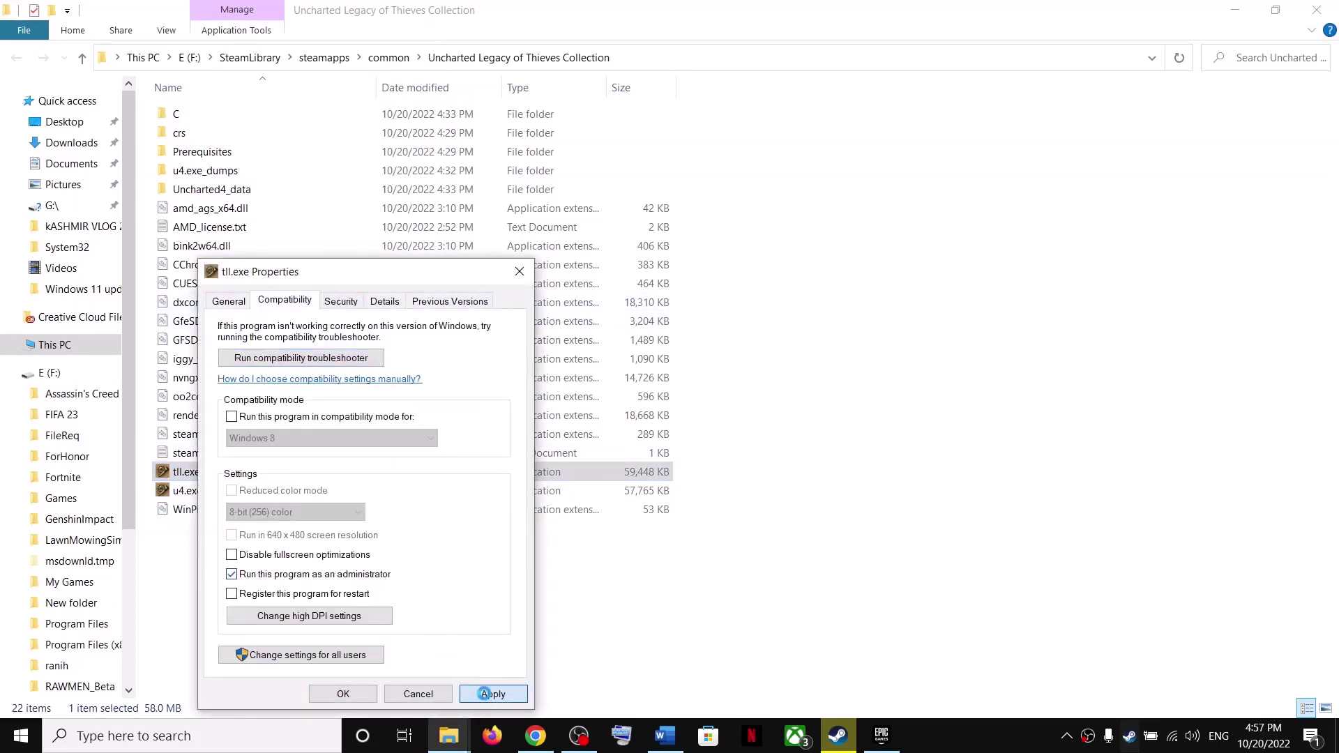
click(353, 696)
click(238, 491)
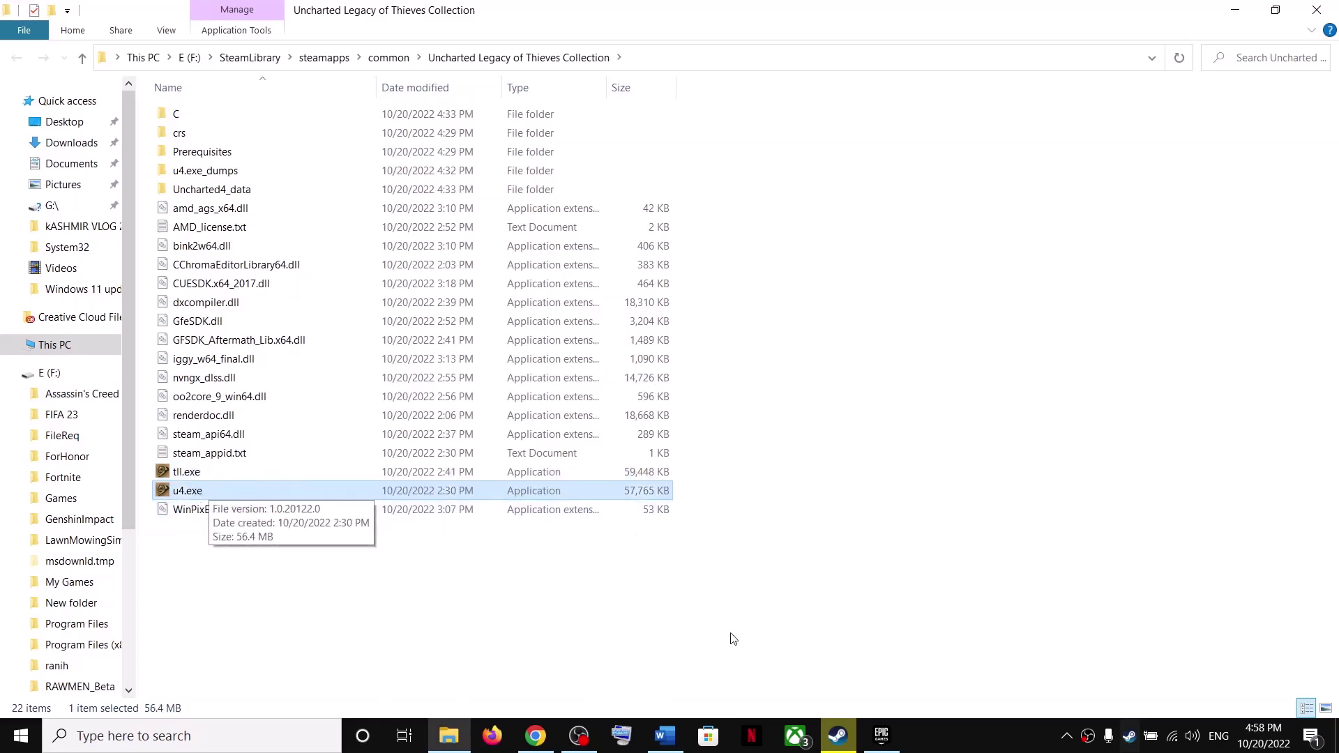
Step: Review Step 13 in the Word document, highlighting its text about updating Windows to the latest version
click(665, 736)
scroll(390, 425, down, 2)
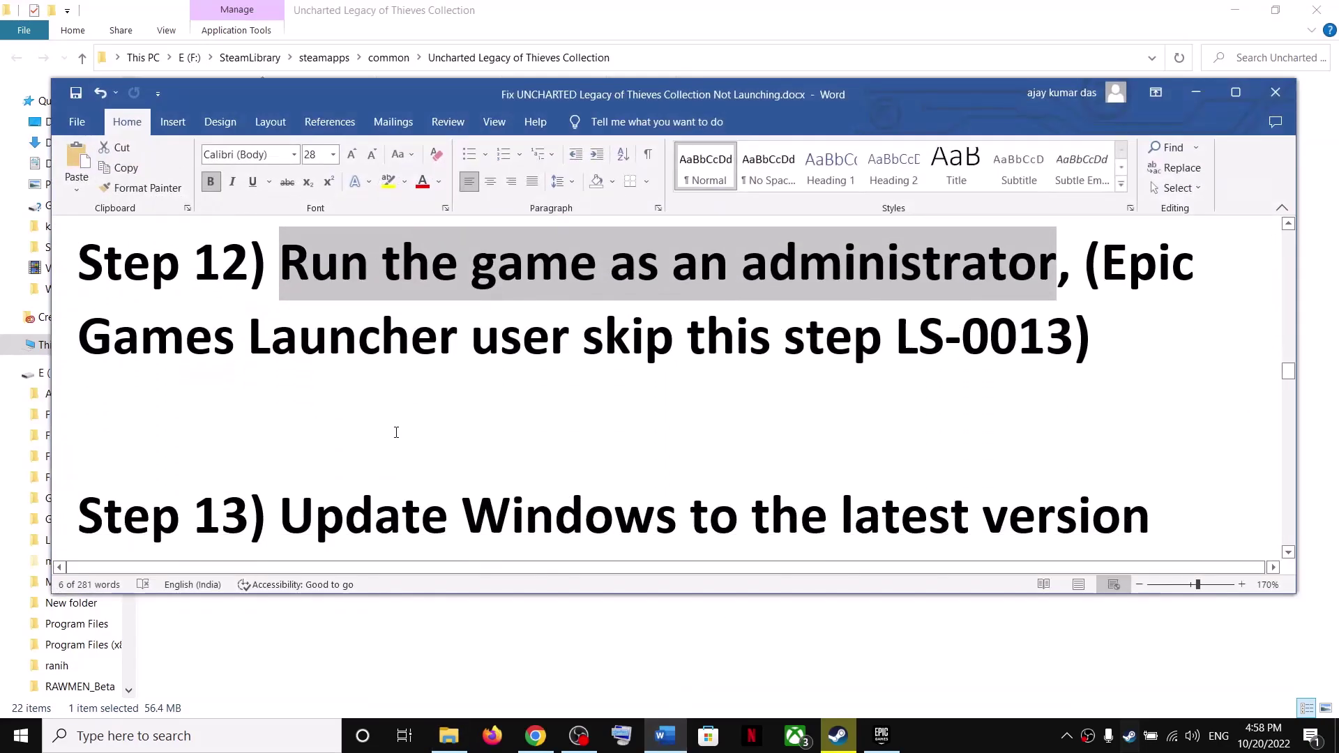
scroll(396, 432, down, 2)
drag(280, 373, 982, 377)
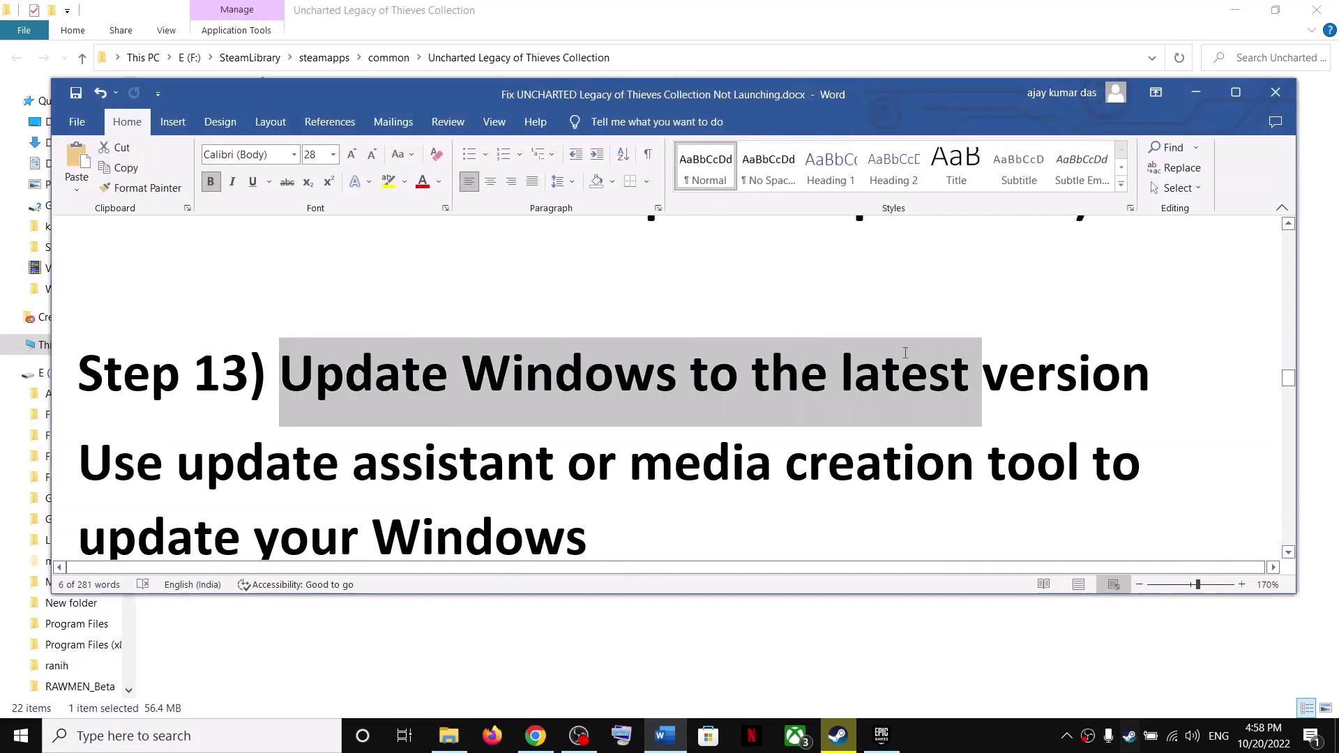
scroll(441, 446, down, 3)
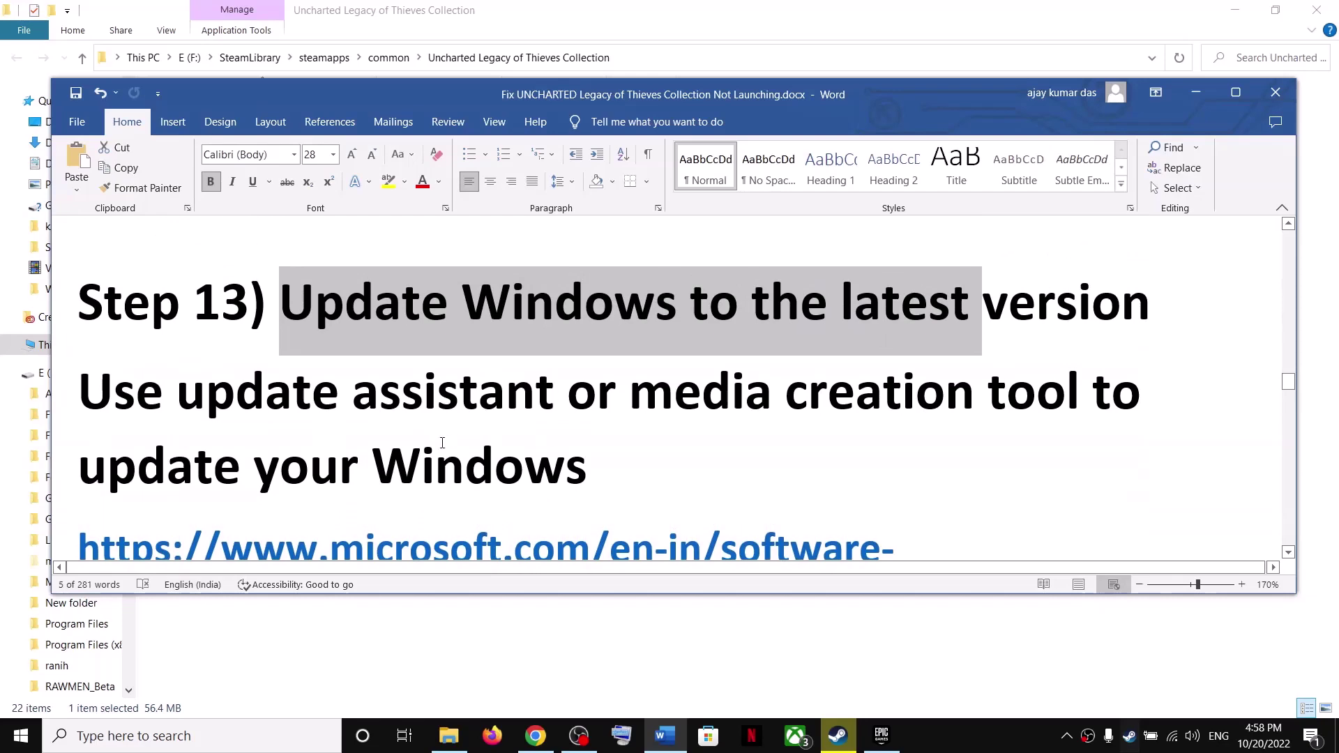
scroll(442, 443, down, 1)
scroll(443, 443, up, 2)
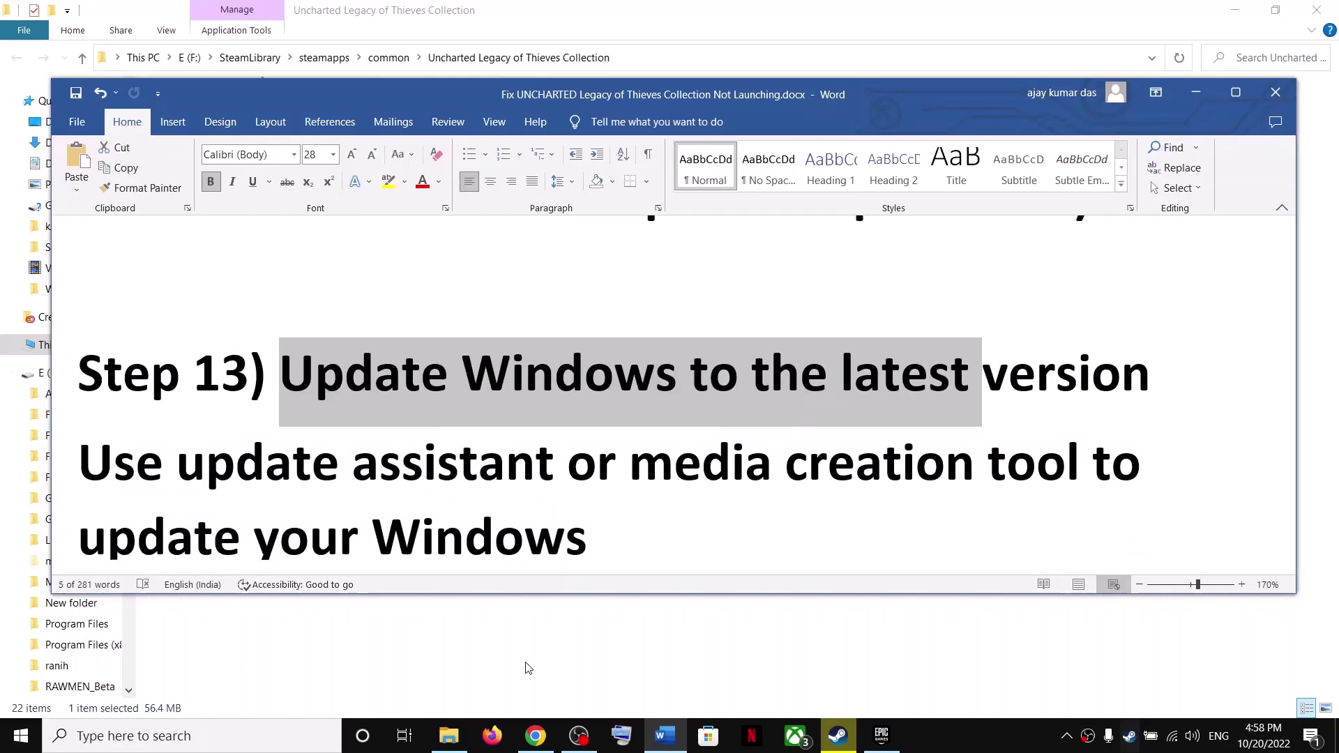
Step: Open the Windows Update page in Windows Settings to check the update status, and close Settings
key(super+i)
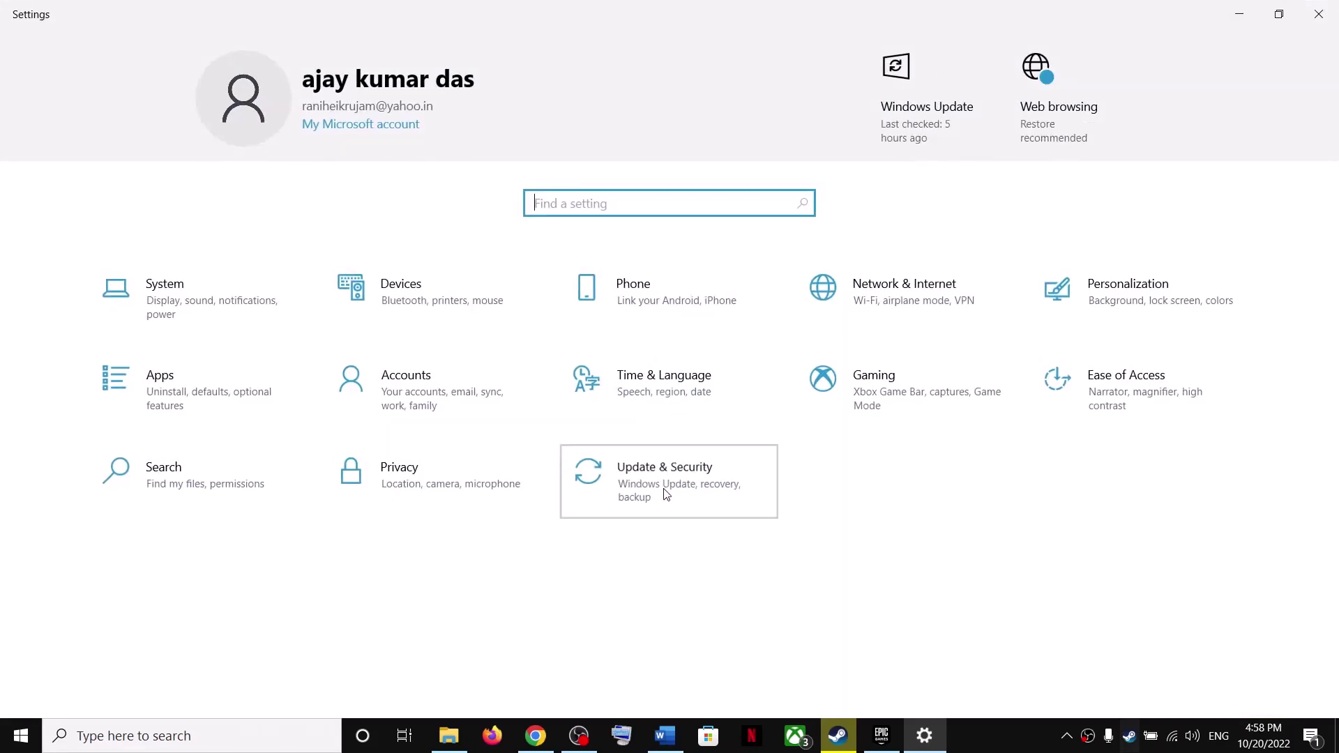
click(666, 494)
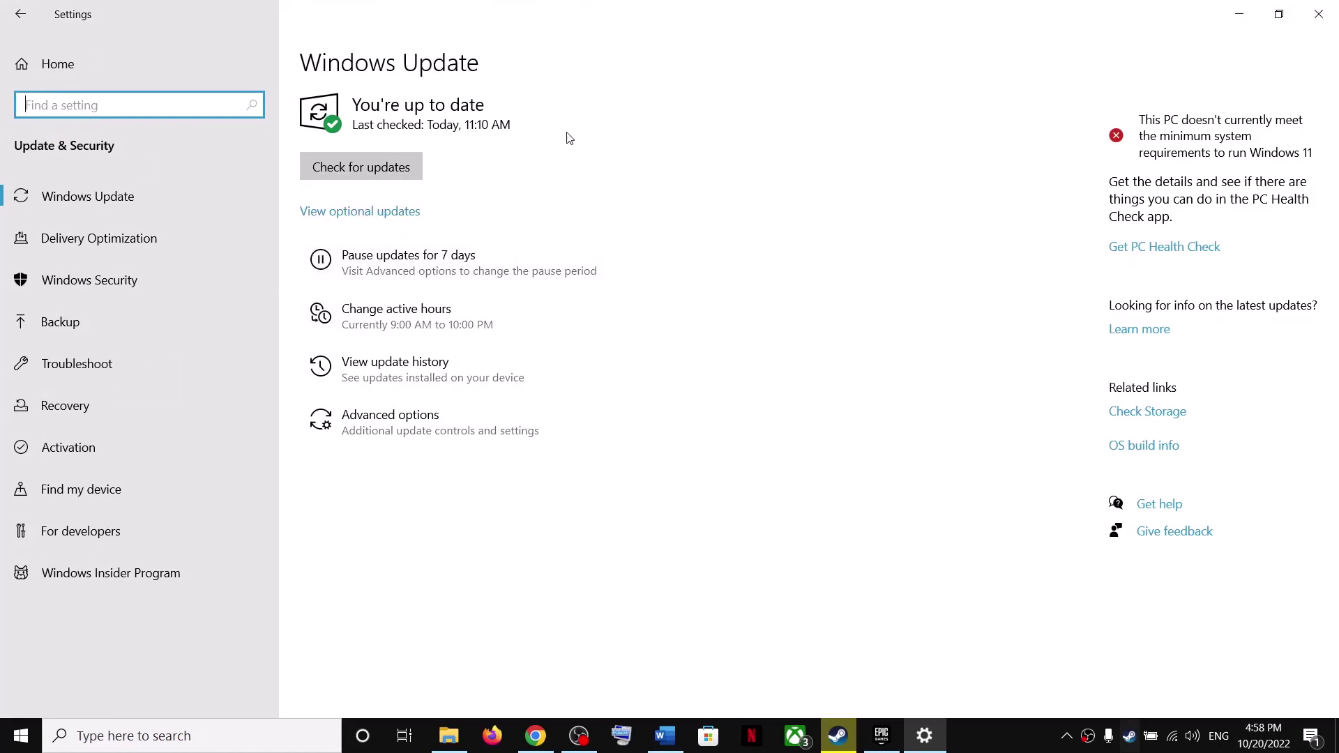
click(1321, 14)
Step: Copy the Windows 10 software download link from the Word document and open it in a new Chrome tab
scroll(397, 304, down, 3)
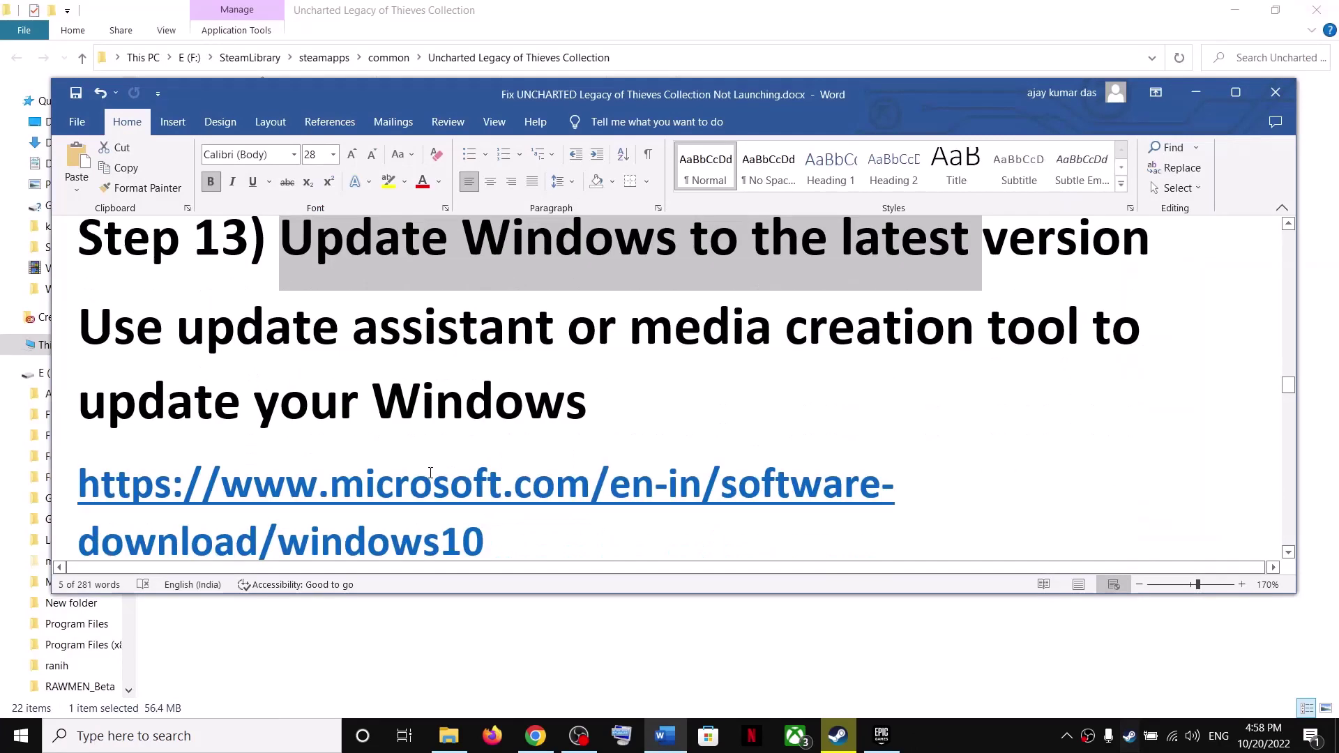
scroll(517, 468, down, 1)
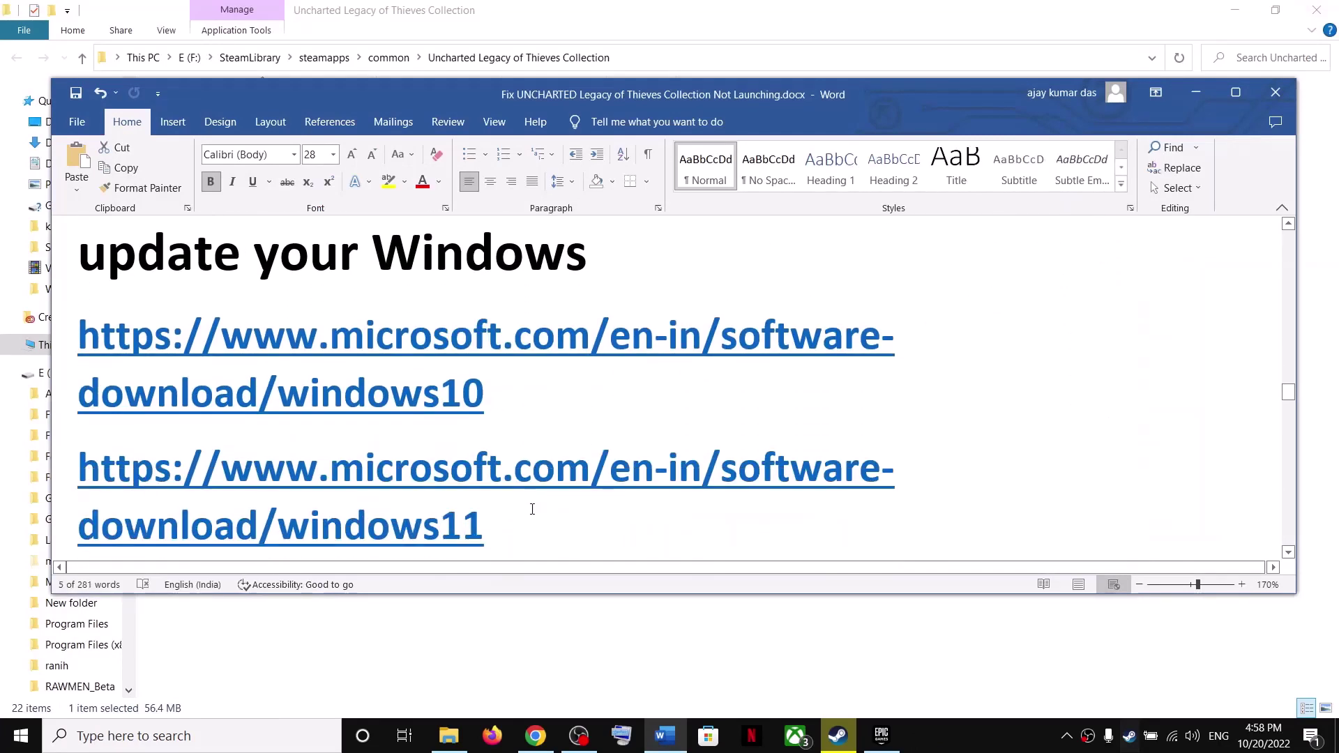
triple_click(511, 392)
key(ctrl+c)
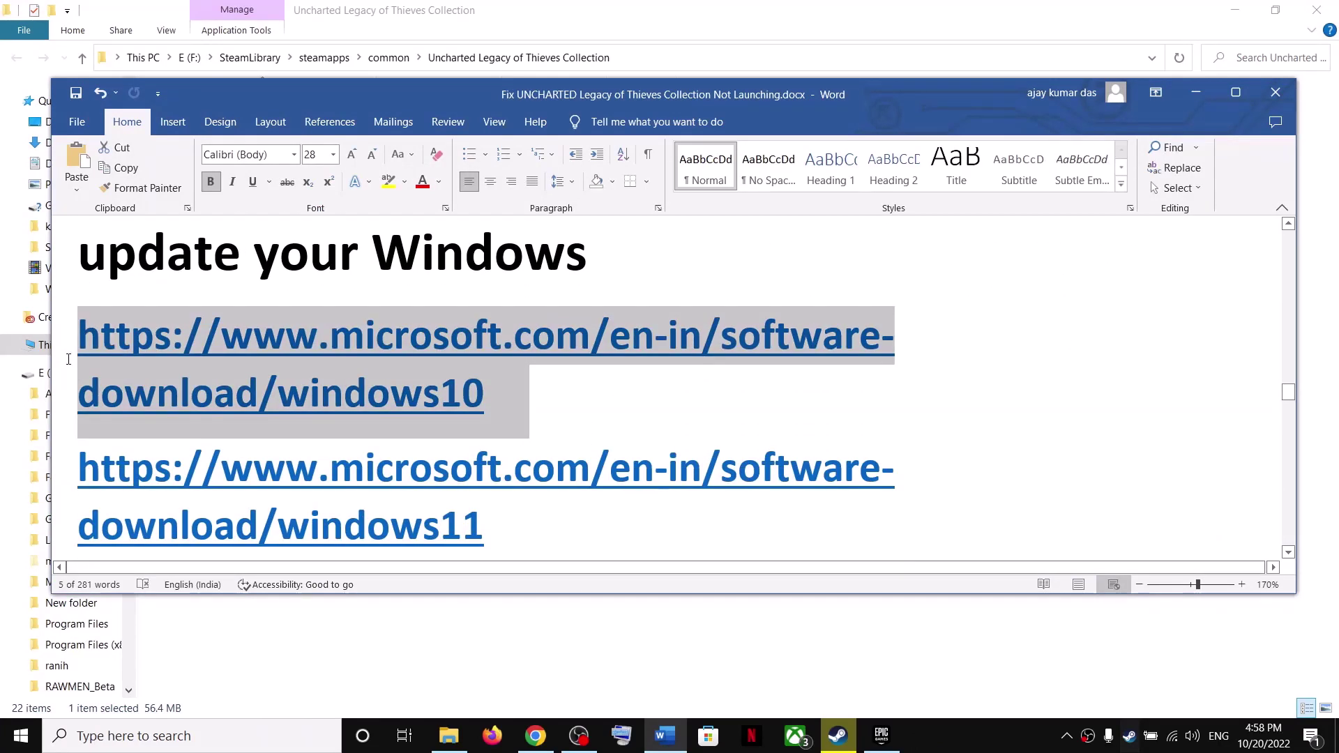
click(550, 747)
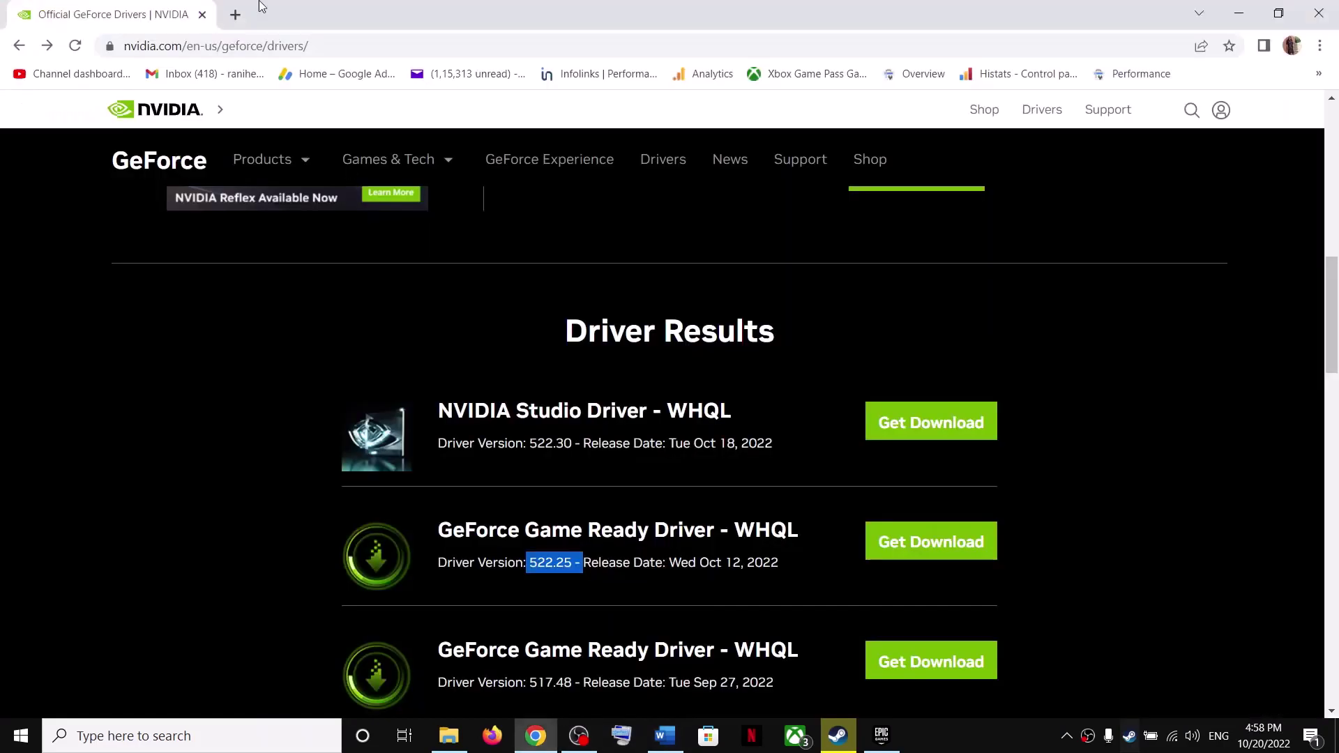
key(ctrl+t)
key(ctrl+v)
key(Return)
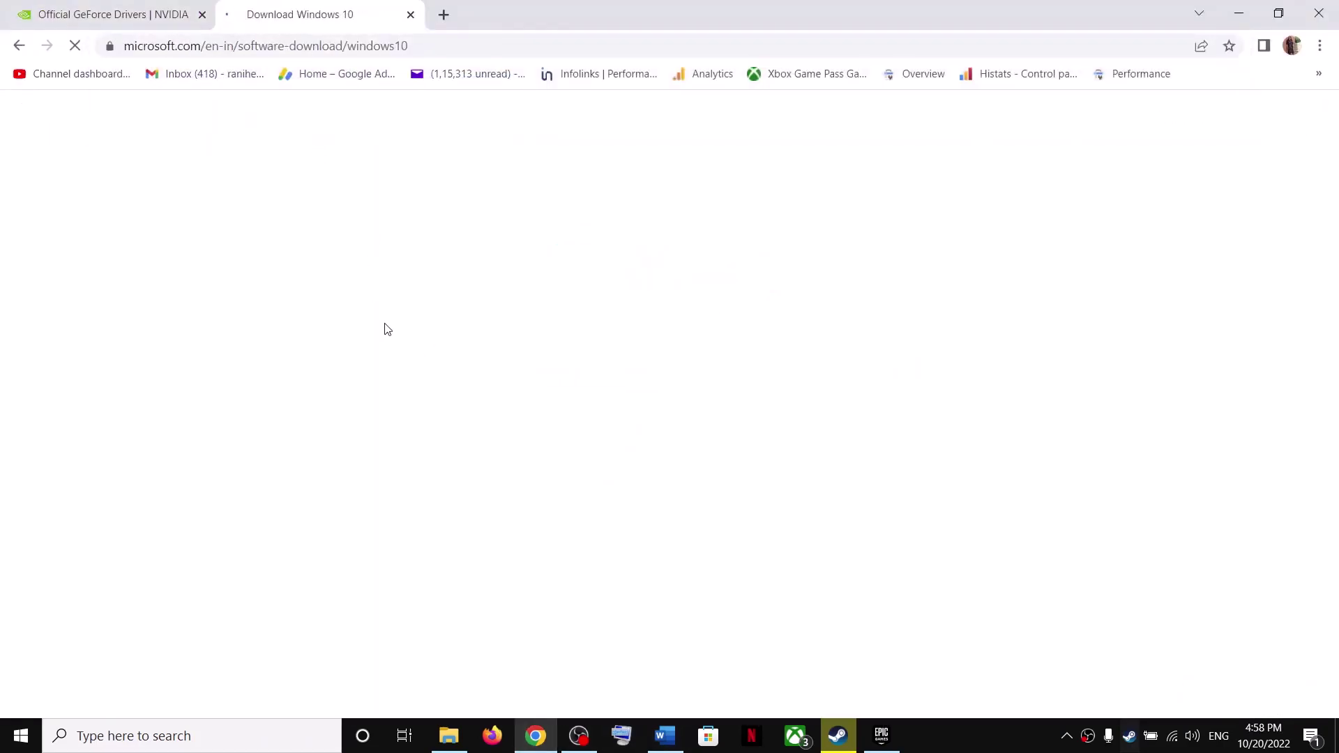
Step: Download the Windows 10 Update Assistant from the Microsoft page and launch the downloaded file
scroll(390, 346, down, 1)
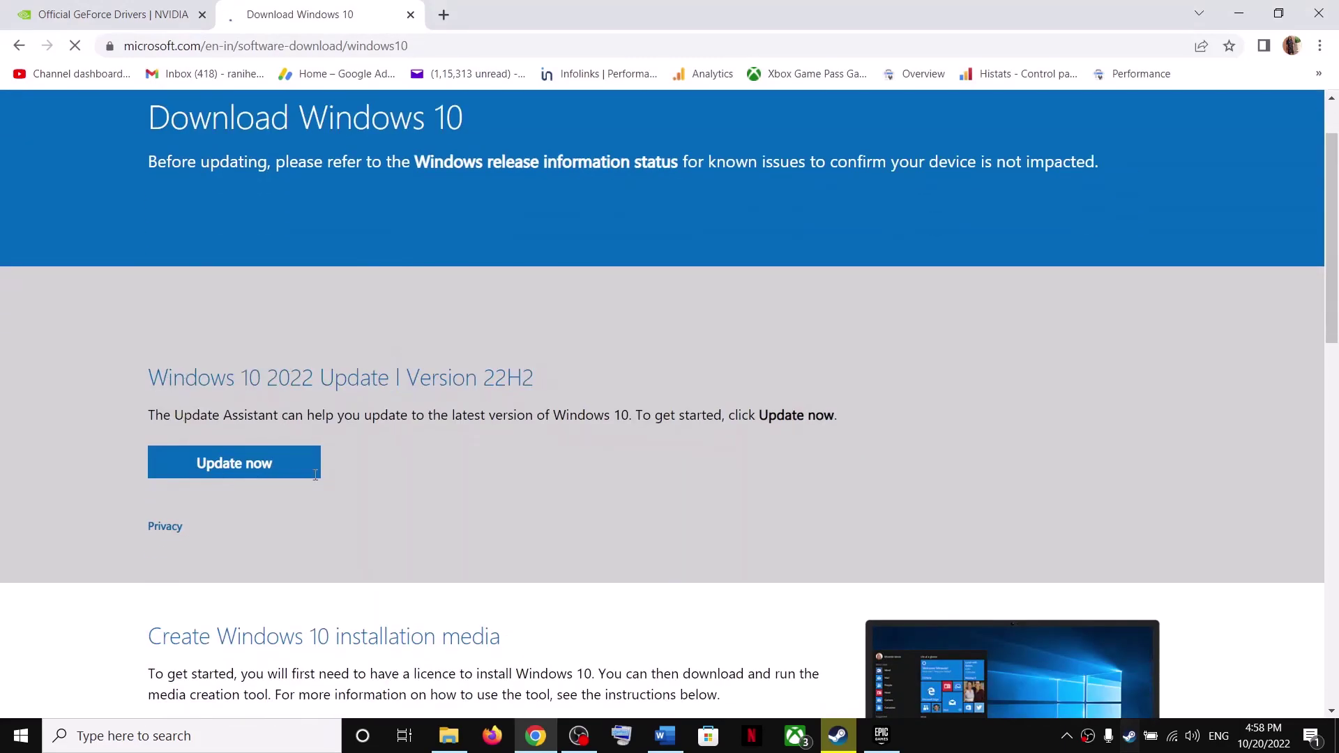
click(257, 472)
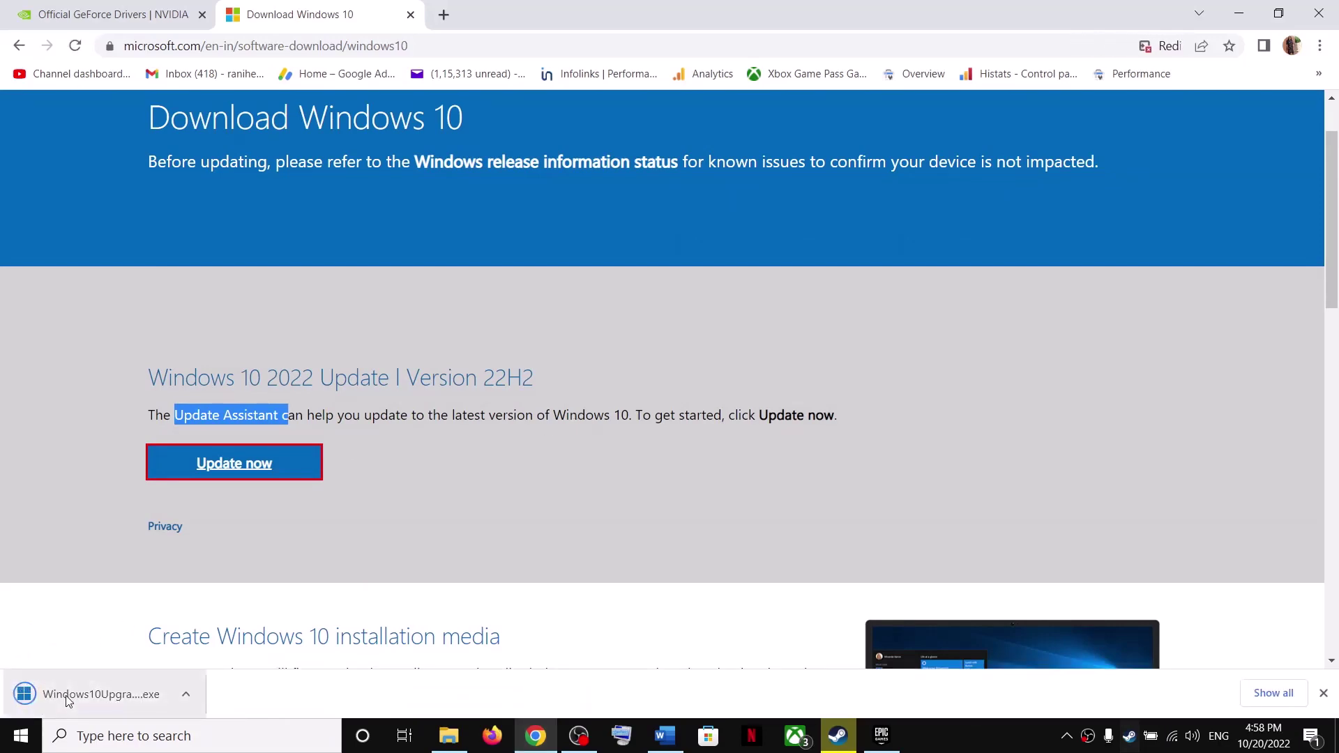
click(66, 696)
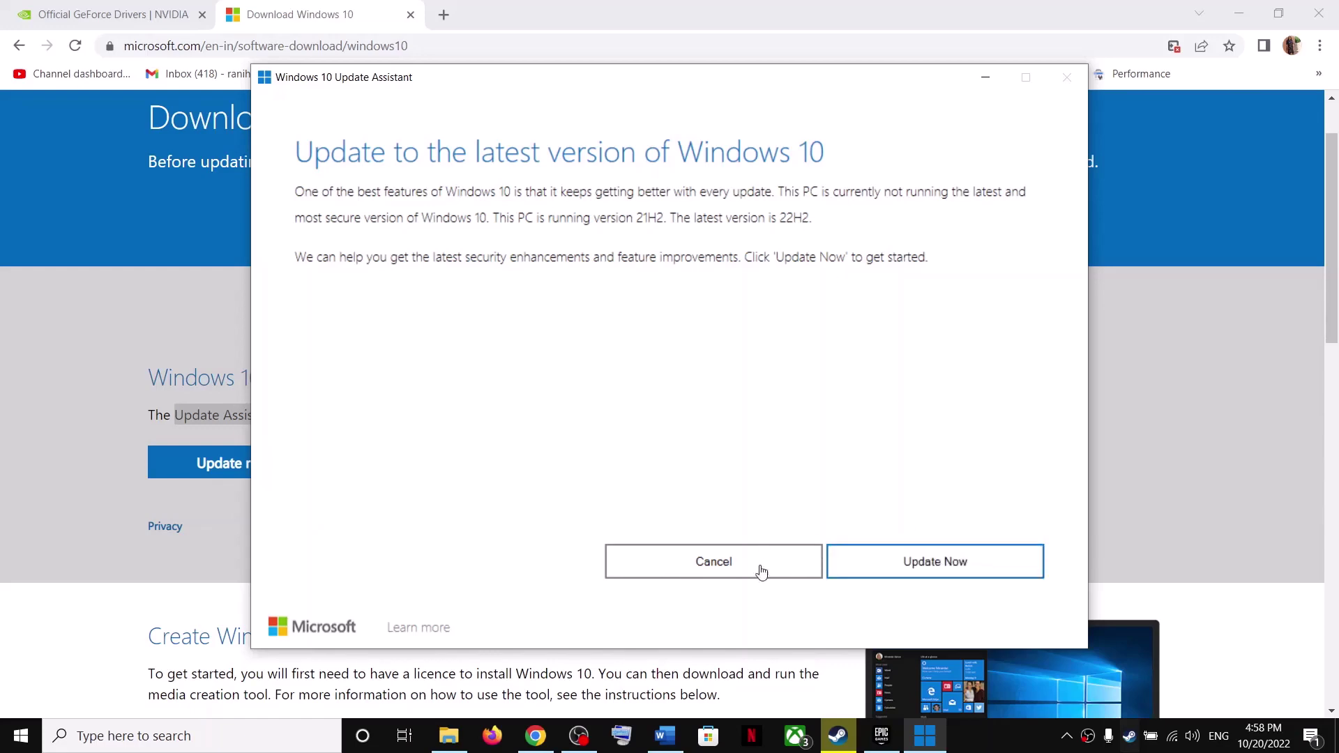
click(1119, 502)
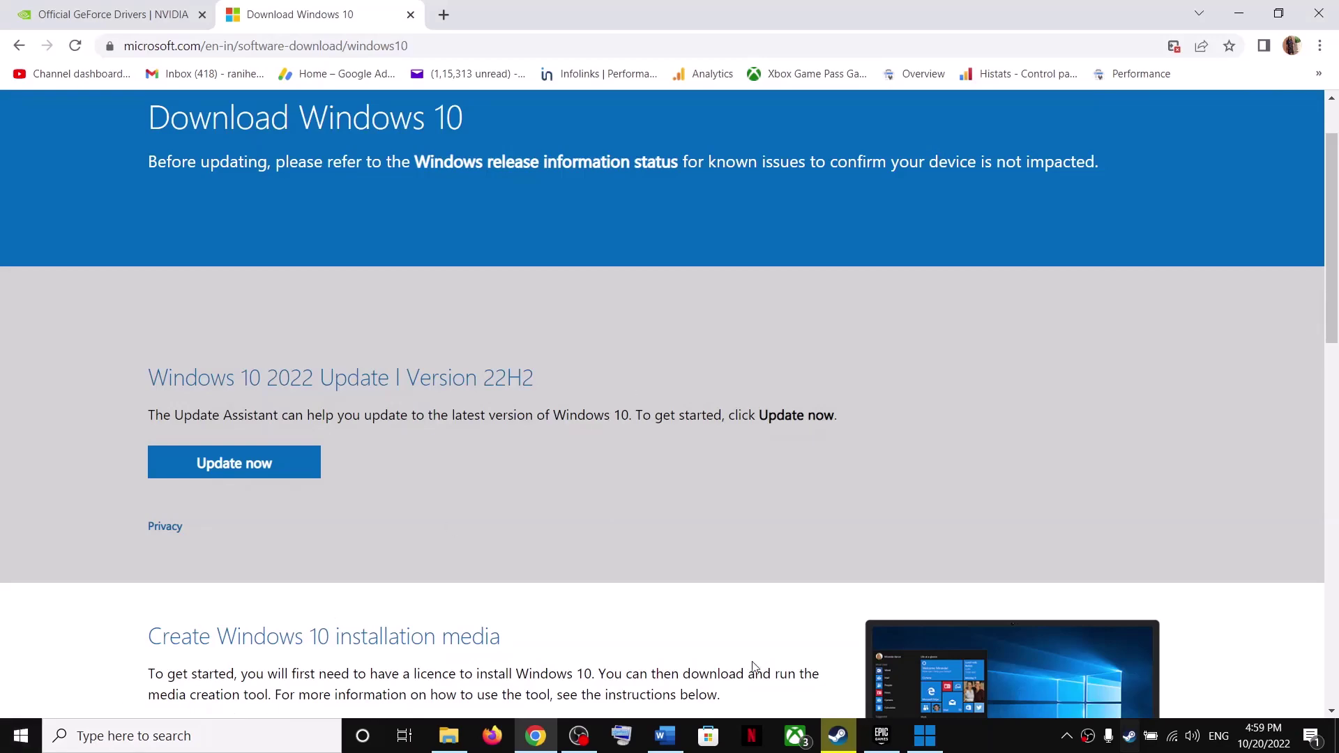
Step: Copy the Windows 11 software download link from the Word document and open it in a new Chrome tab
click(665, 735)
triple_click(349, 388)
scroll(507, 458, down, 1)
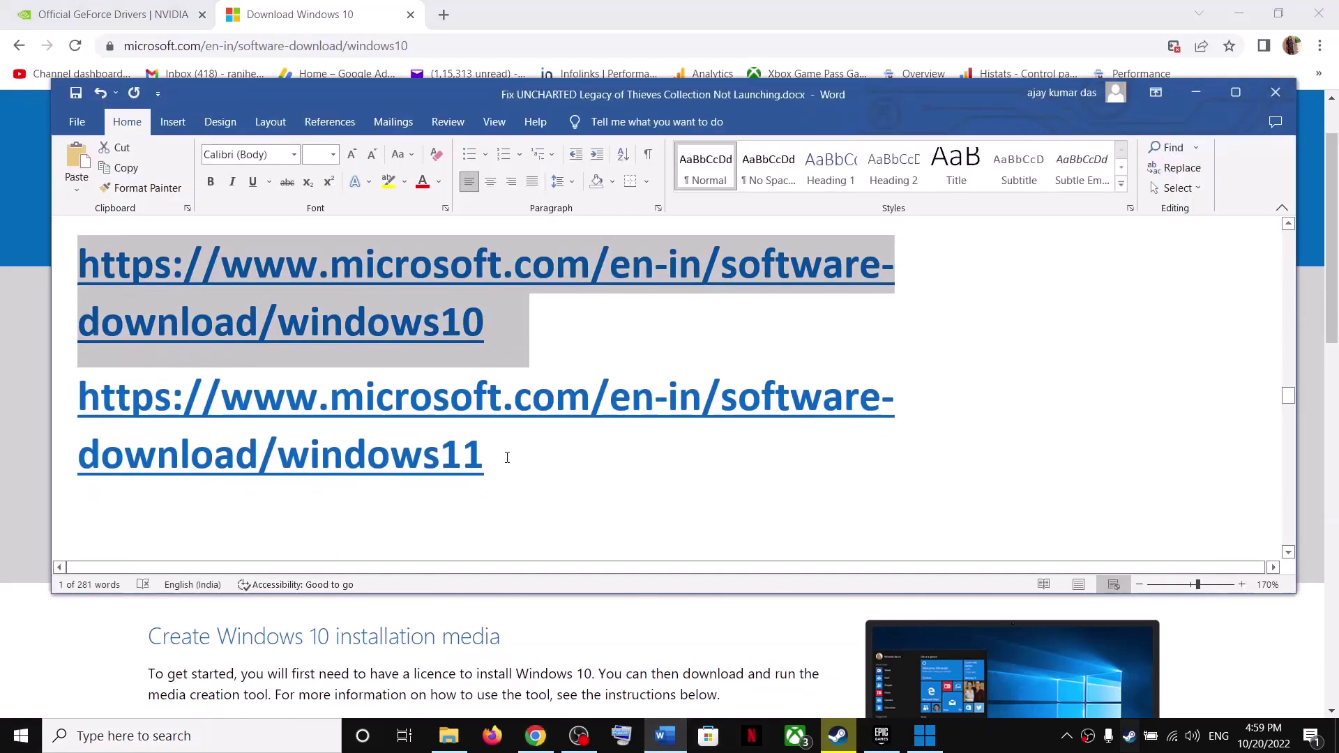
triple_click(80, 408)
key(ctrl+c)
click(444, 18)
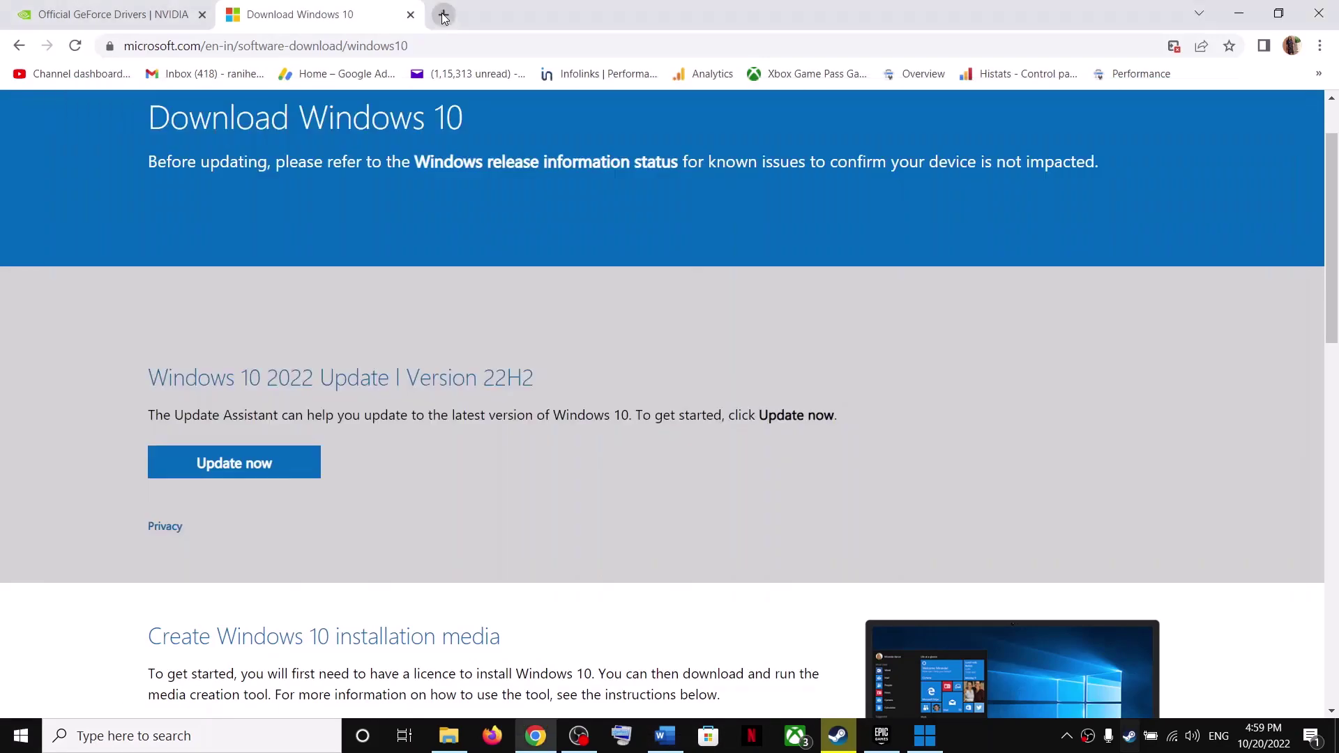
click(444, 17)
key(ctrl+v)
key(Return)
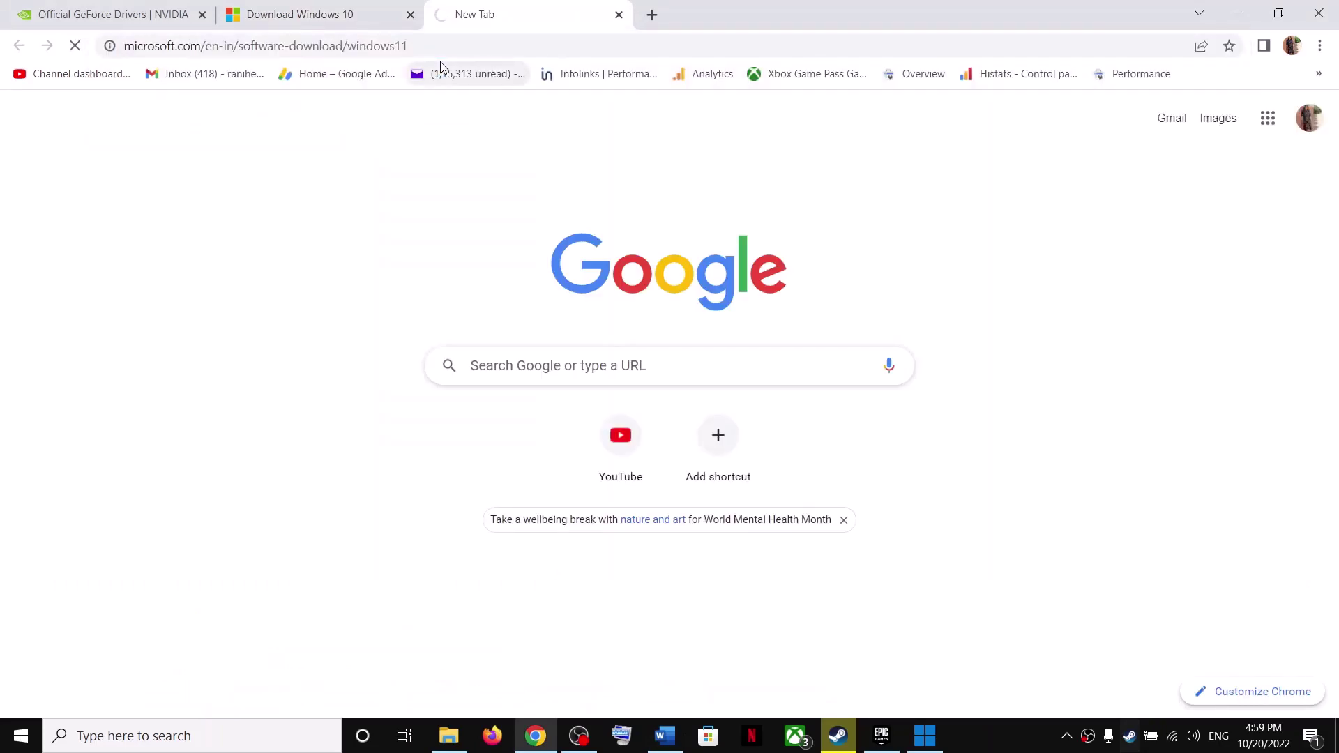
Step: Highlight the Windows 11 Installation Assistant heading and start downloading that assistant
scroll(287, 391, down, 3)
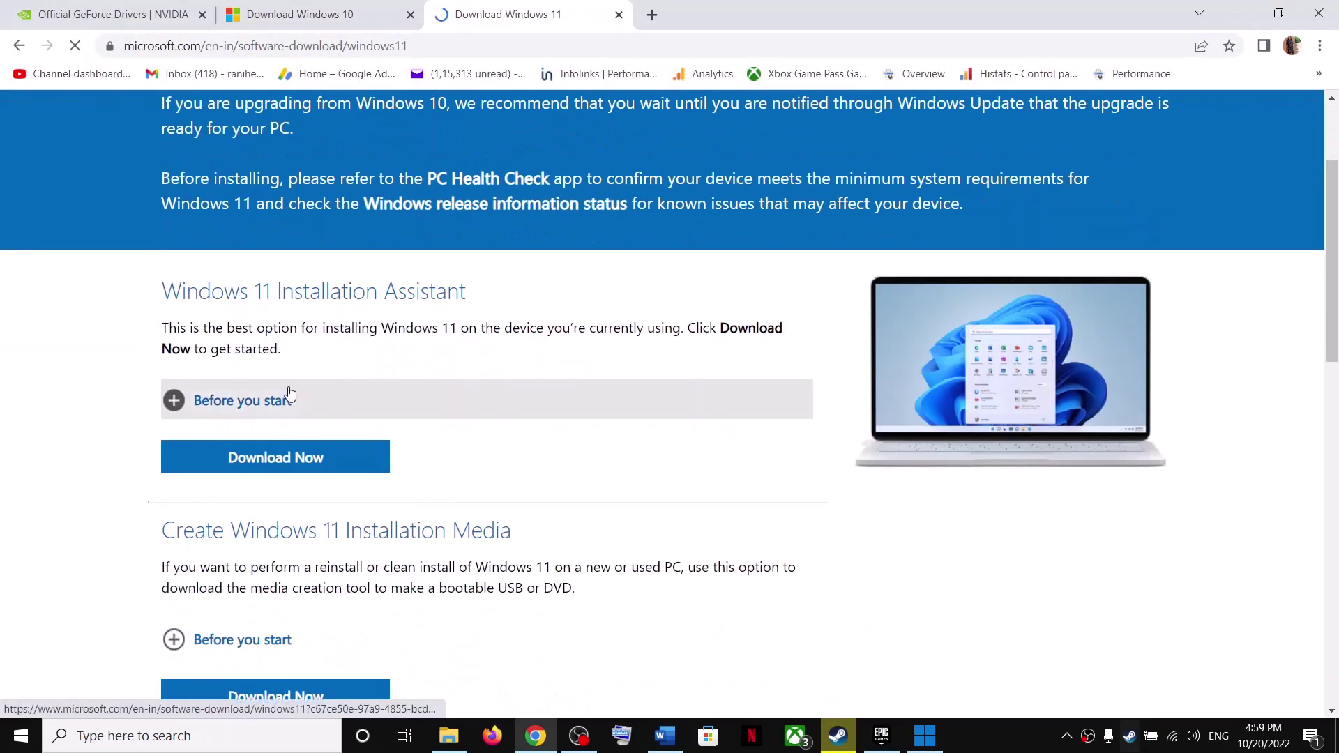
double_click(277, 293)
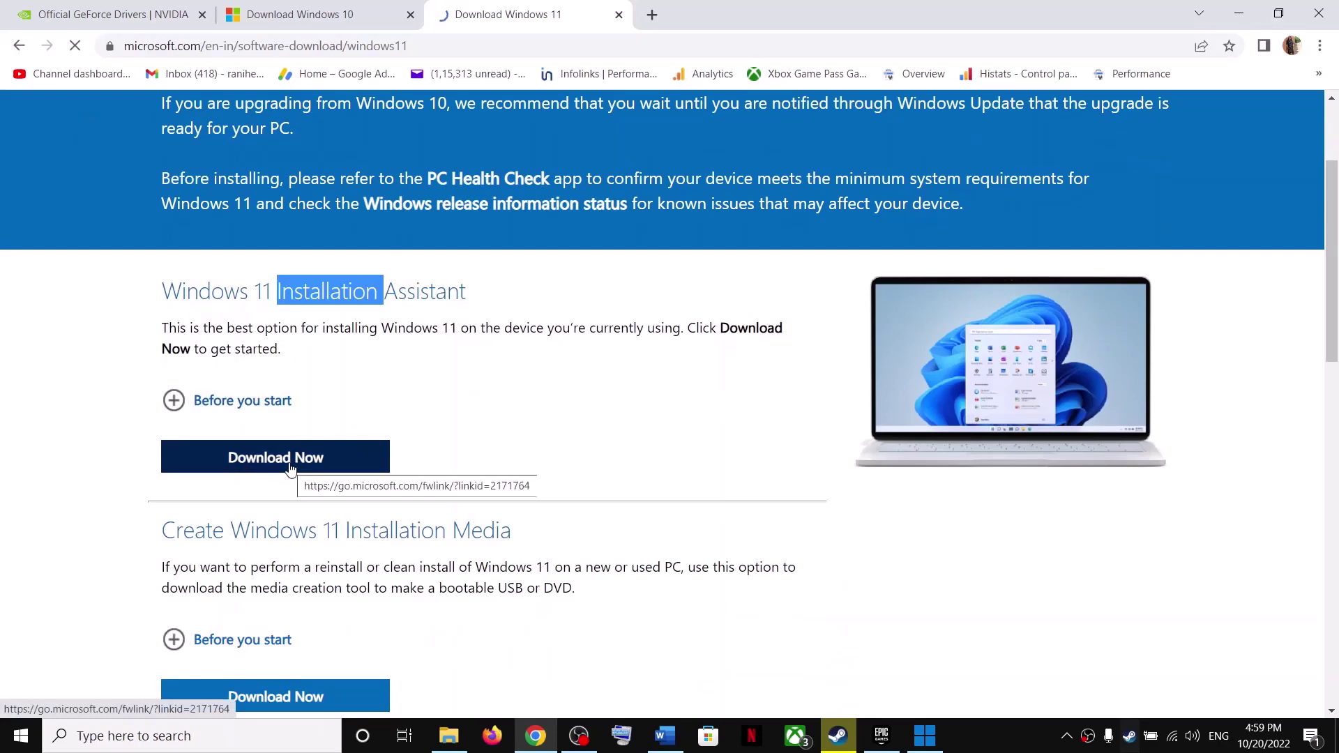
click(320, 458)
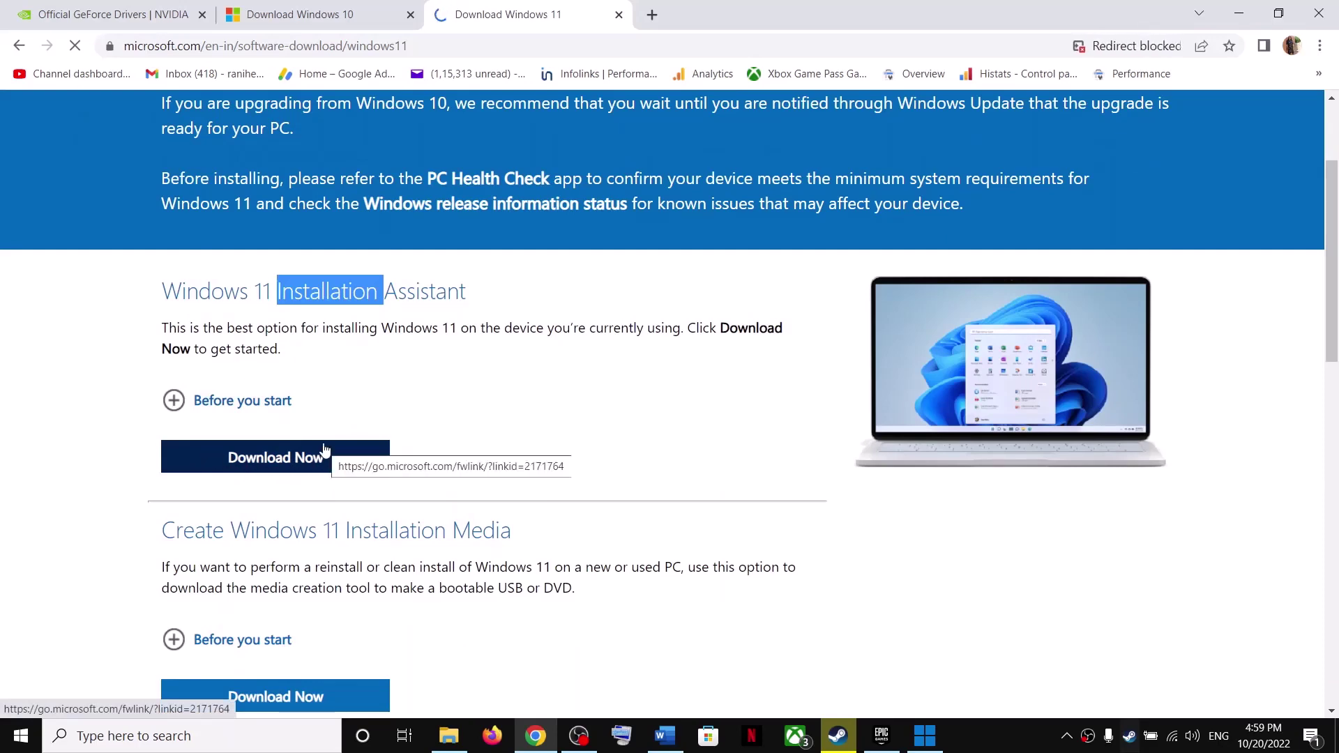
Step: Recheck the Windows download links in the Word document and return to the Download Windows 10 page in Chrome
click(665, 736)
scroll(484, 440, down, 1)
scroll(484, 440, up, 2)
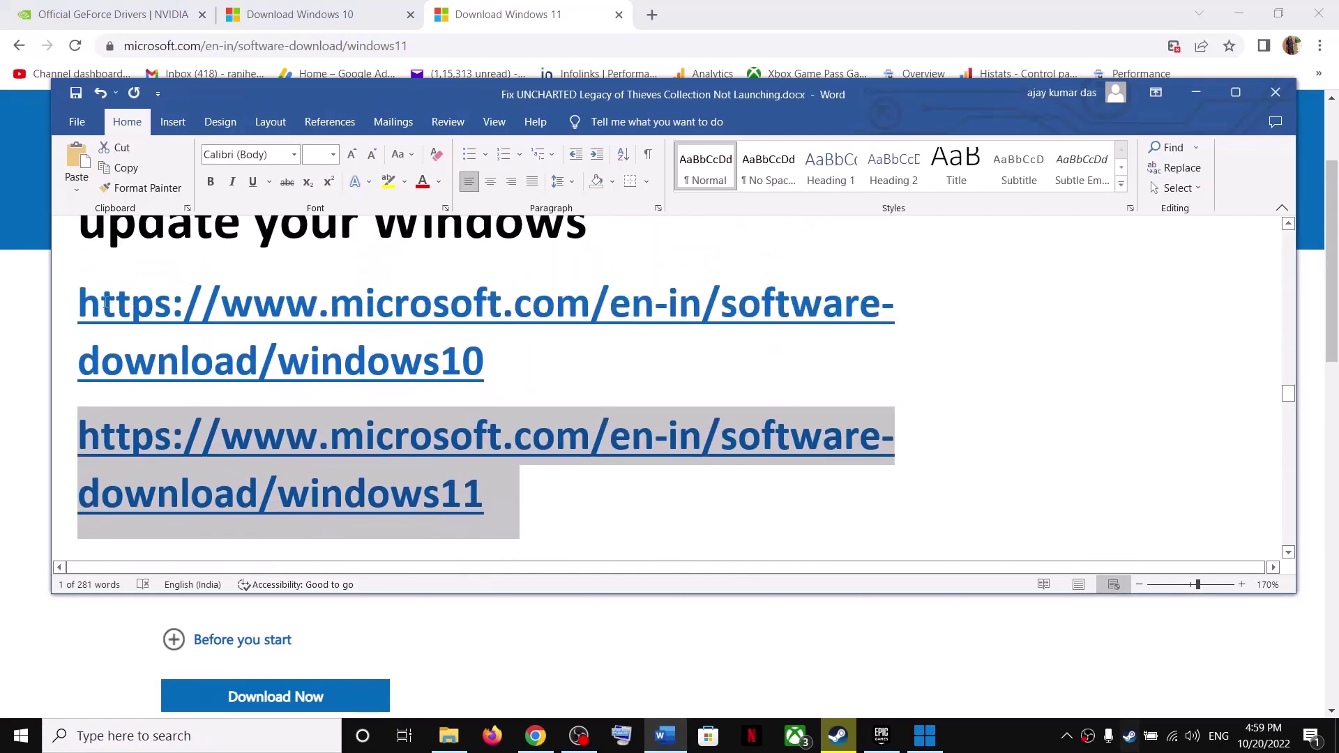
click(19, 365)
click(344, 27)
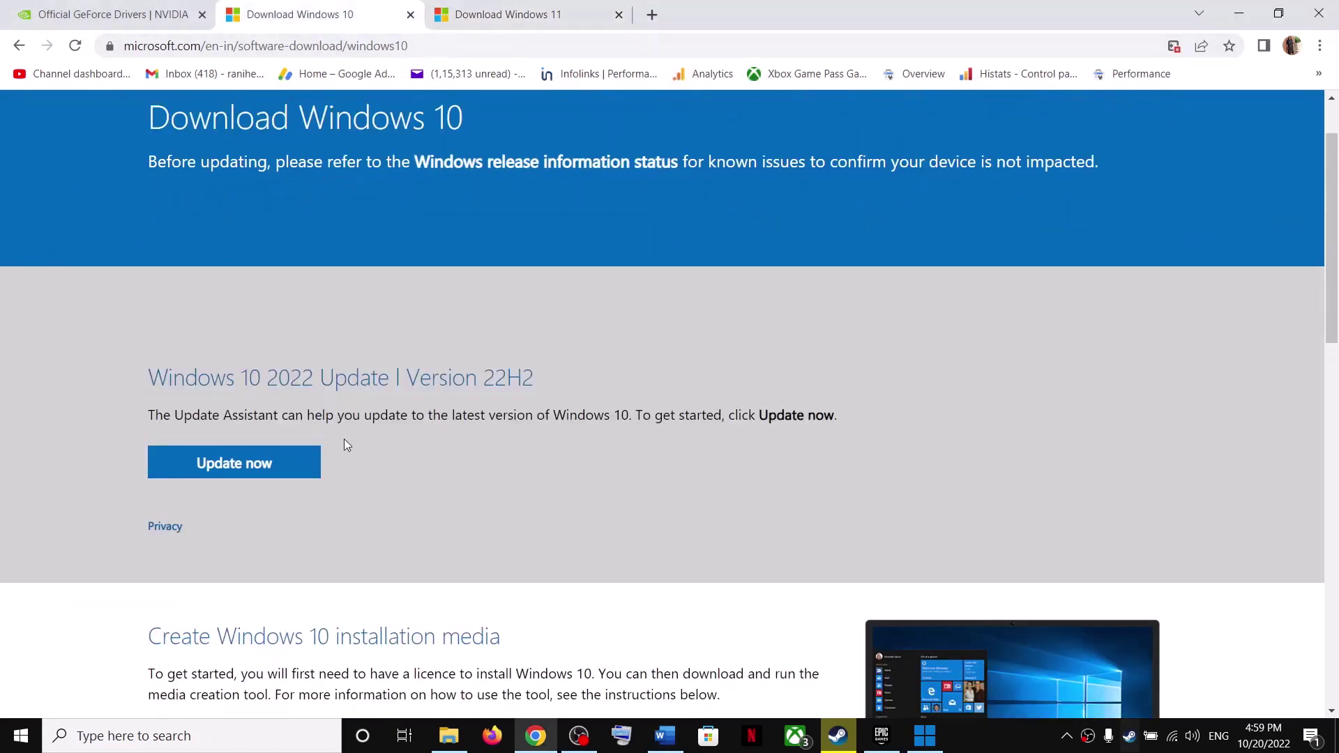
Step: Highlight the words "media creation tool" in the Create Windows 10 installation media section
scroll(346, 444, down, 3)
drag(167, 433, 270, 433)
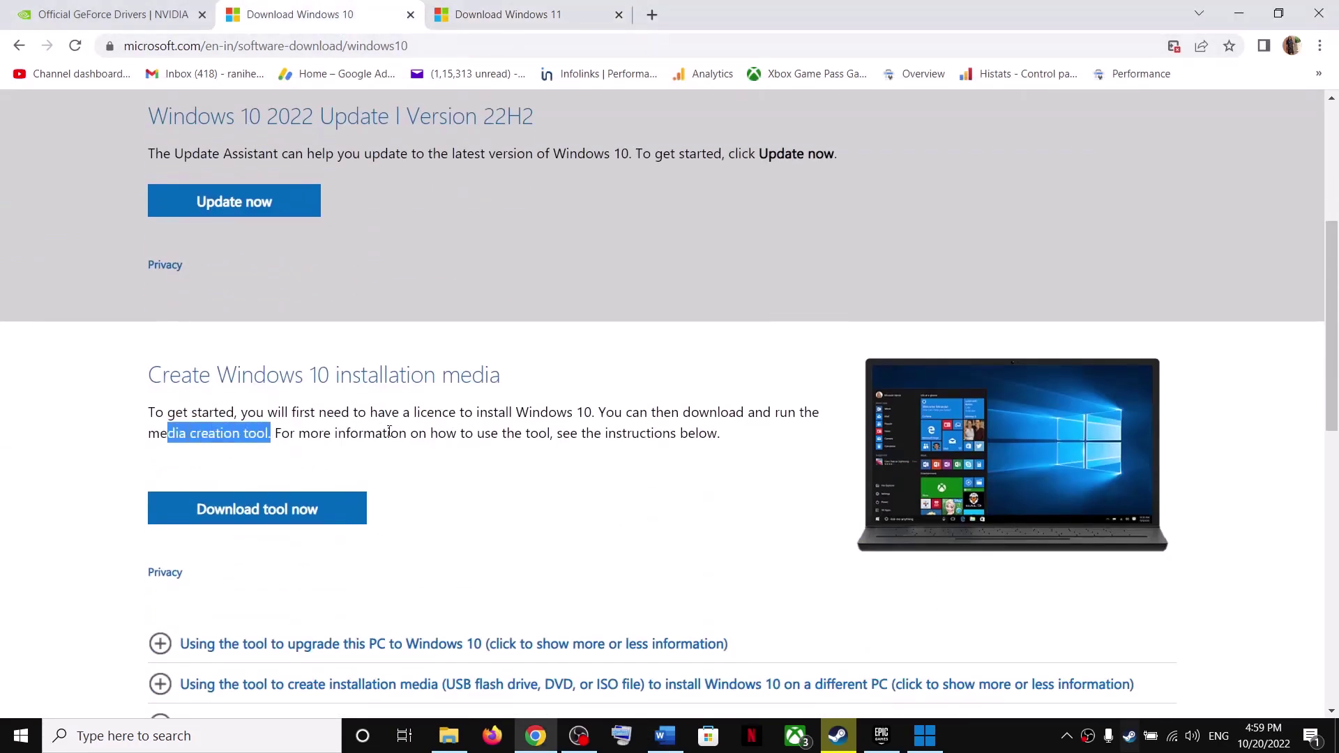
scroll(270, 433, down, 1)
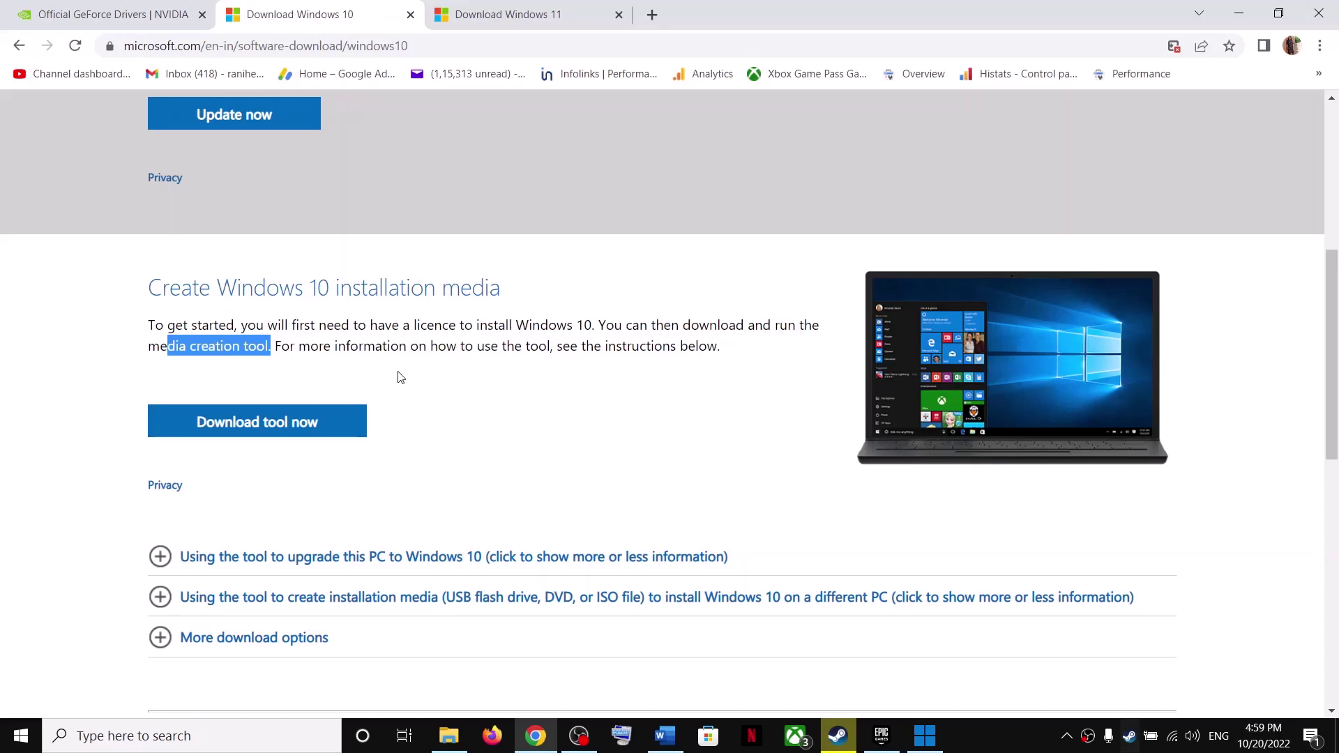
click(166, 353)
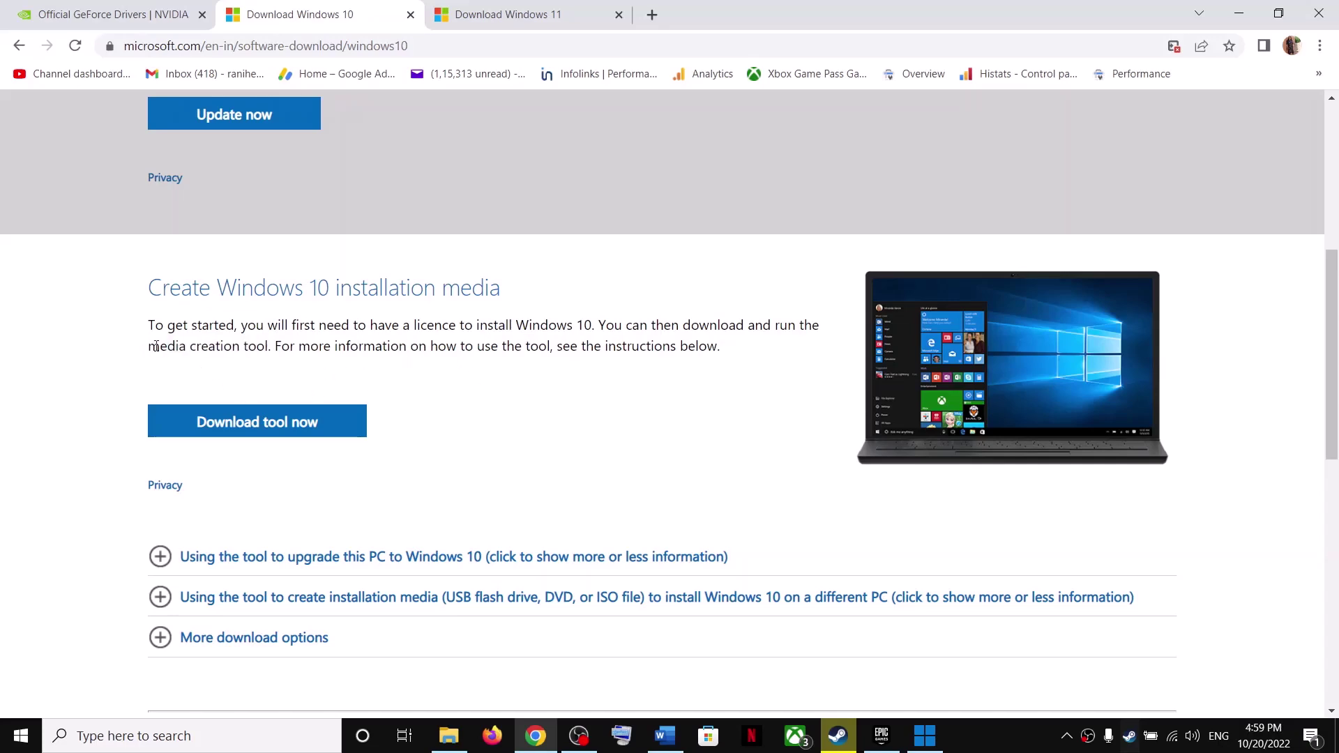
drag(156, 347, 266, 346)
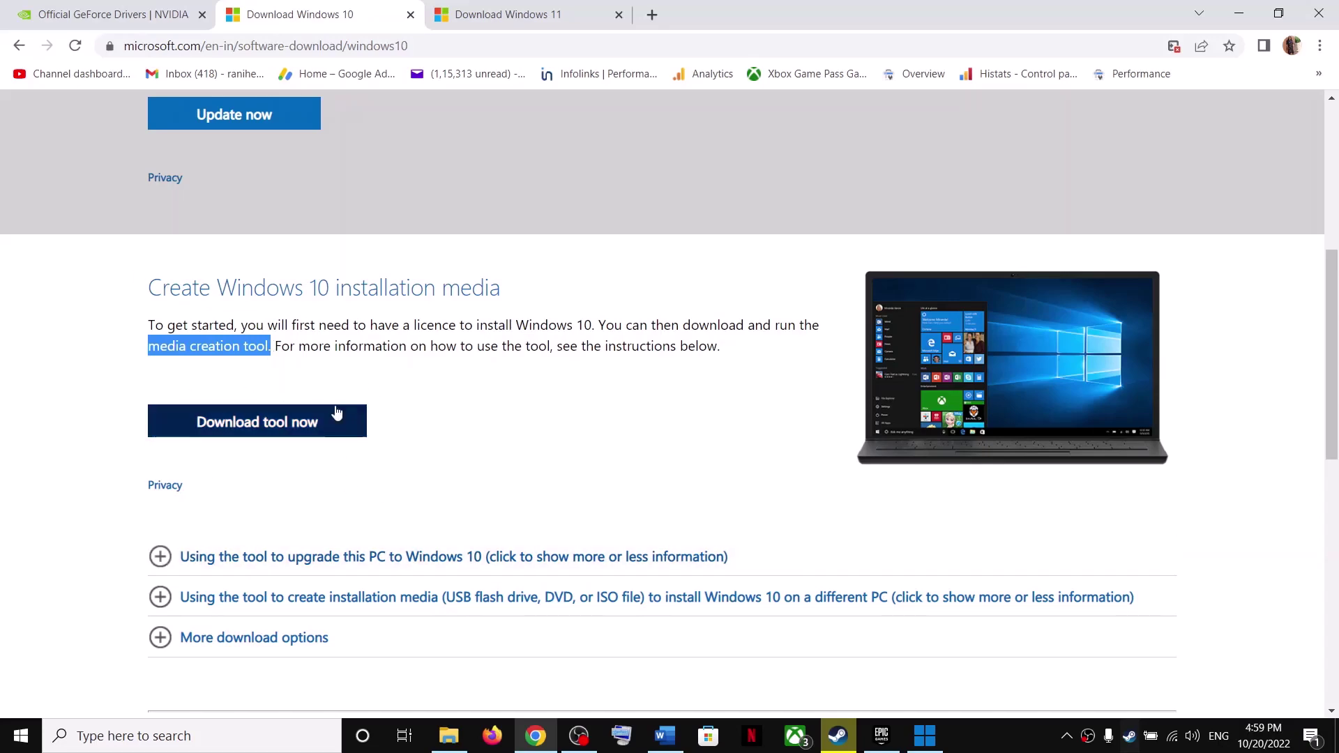
Step: Show the Download Windows 11 page and highlight "media creation tool" under Create Windows 11 Installation Media
key(ctrl+Tab)
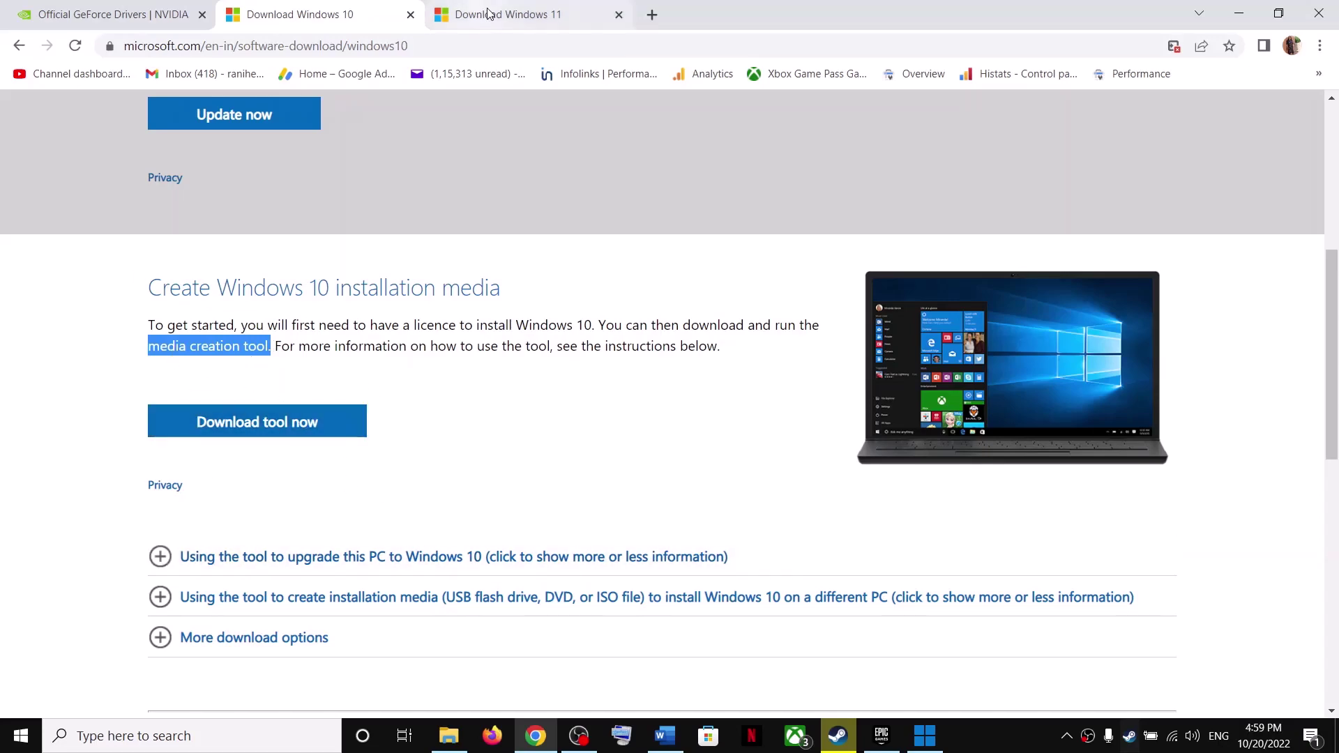
scroll(369, 418, down, 3)
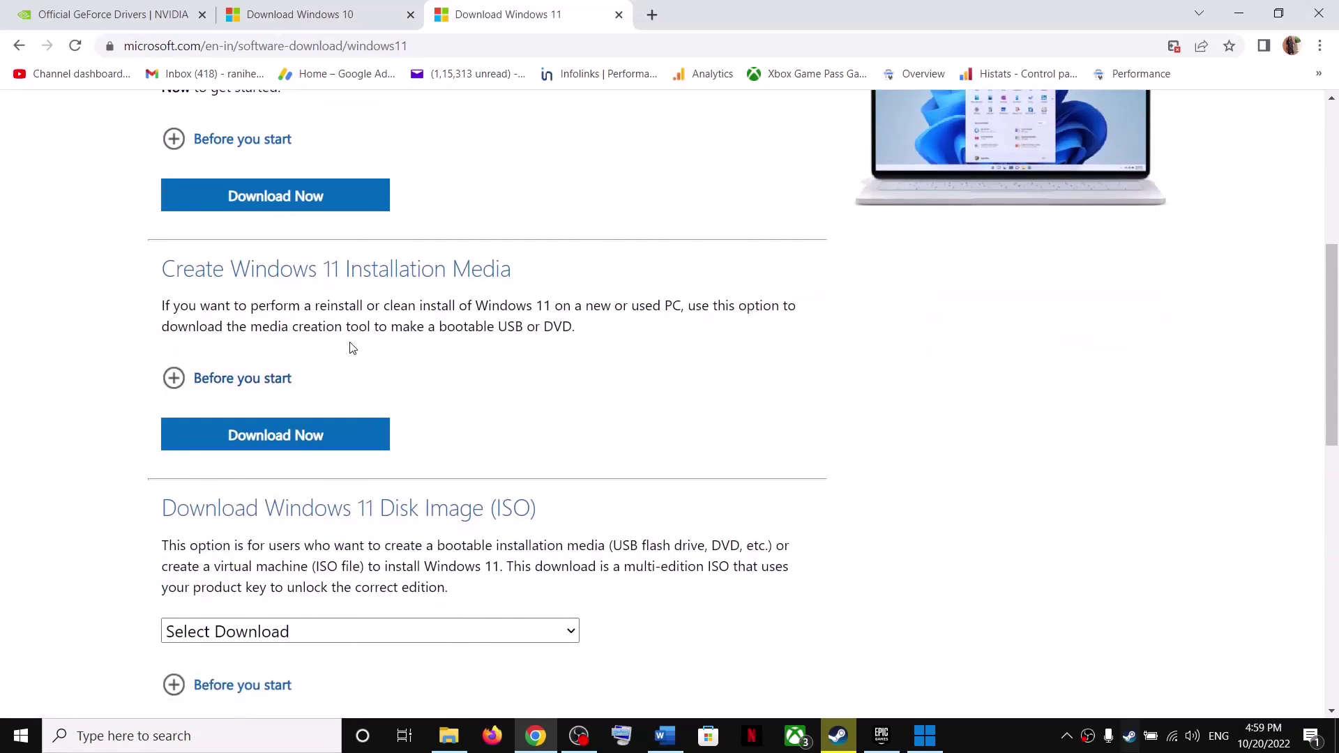
drag(249, 329, 376, 320)
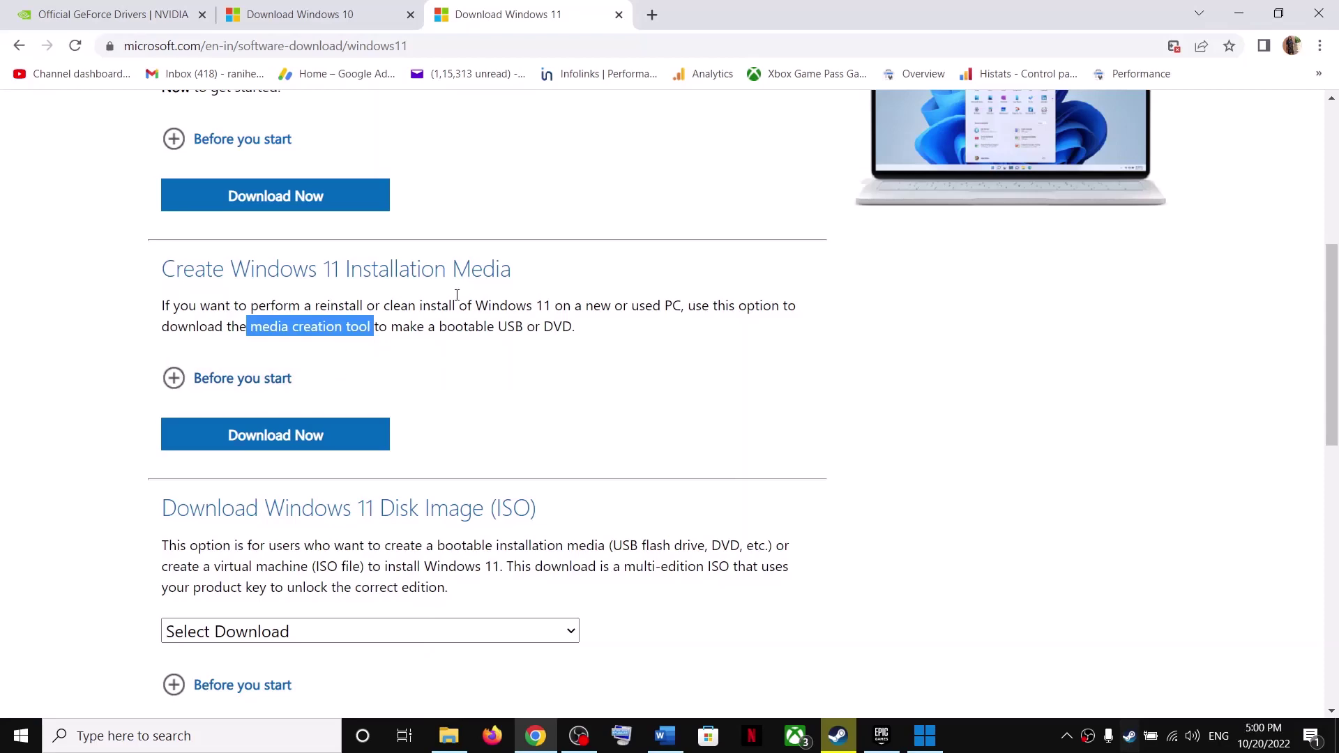
Step: Return to the Word document and highlight the Step 13 Windows update heading and the Step 14 NVIDIA Debug mode heading
click(665, 736)
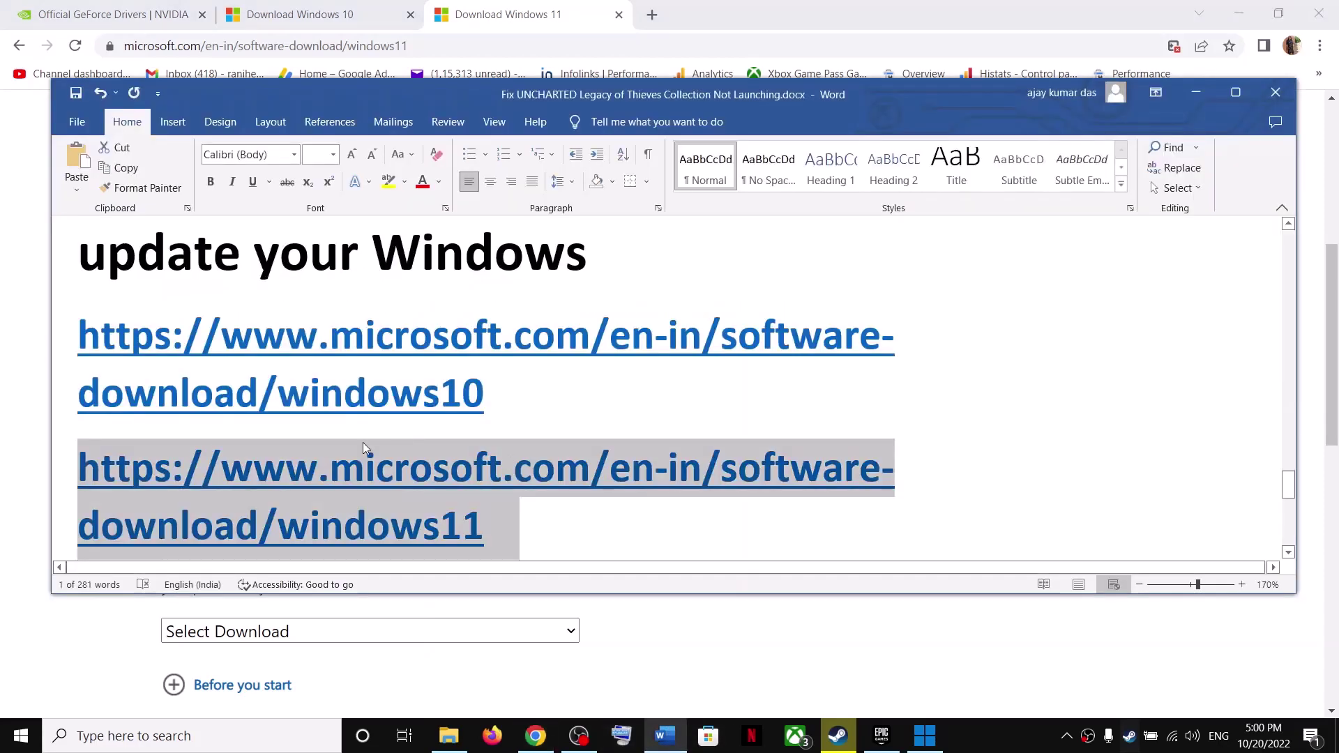
scroll(531, 495, up, 1)
scroll(502, 446, up, 2)
scroll(379, 363, down, 2)
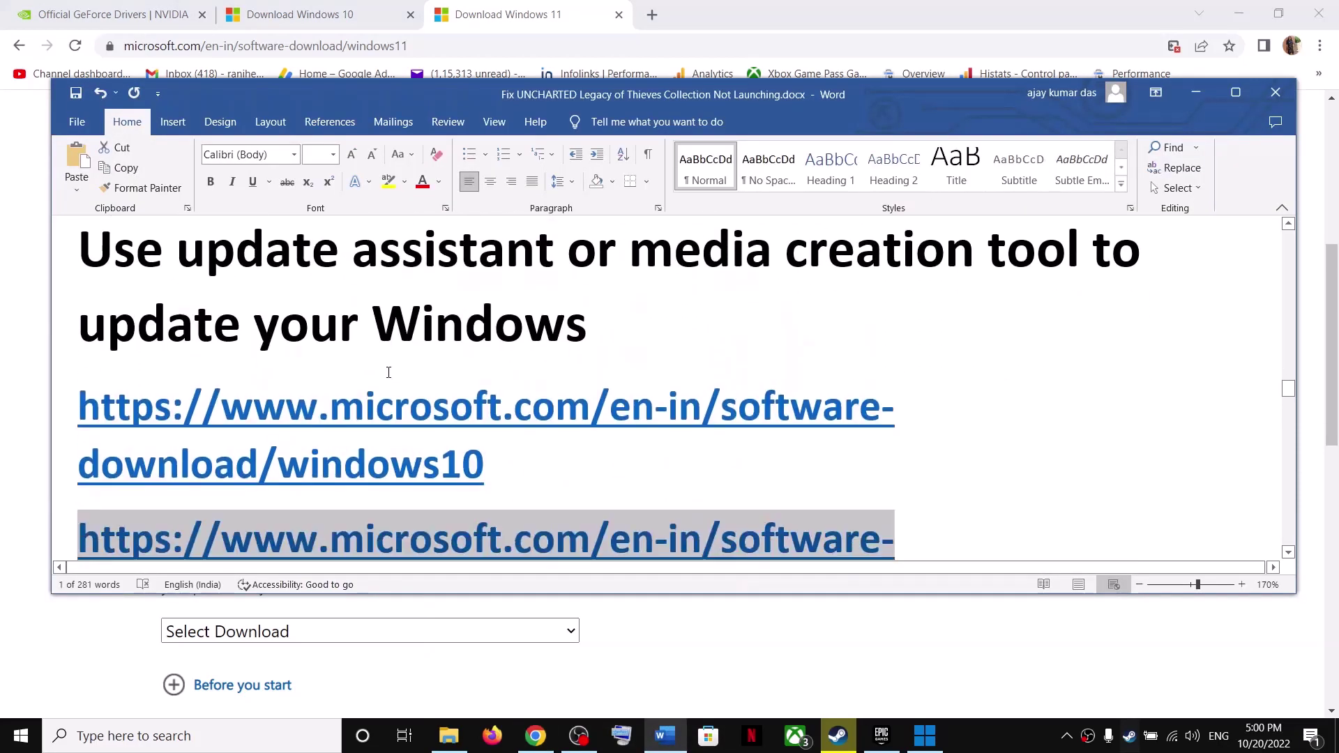
scroll(389, 365, up, 2)
drag(280, 304, 1149, 307)
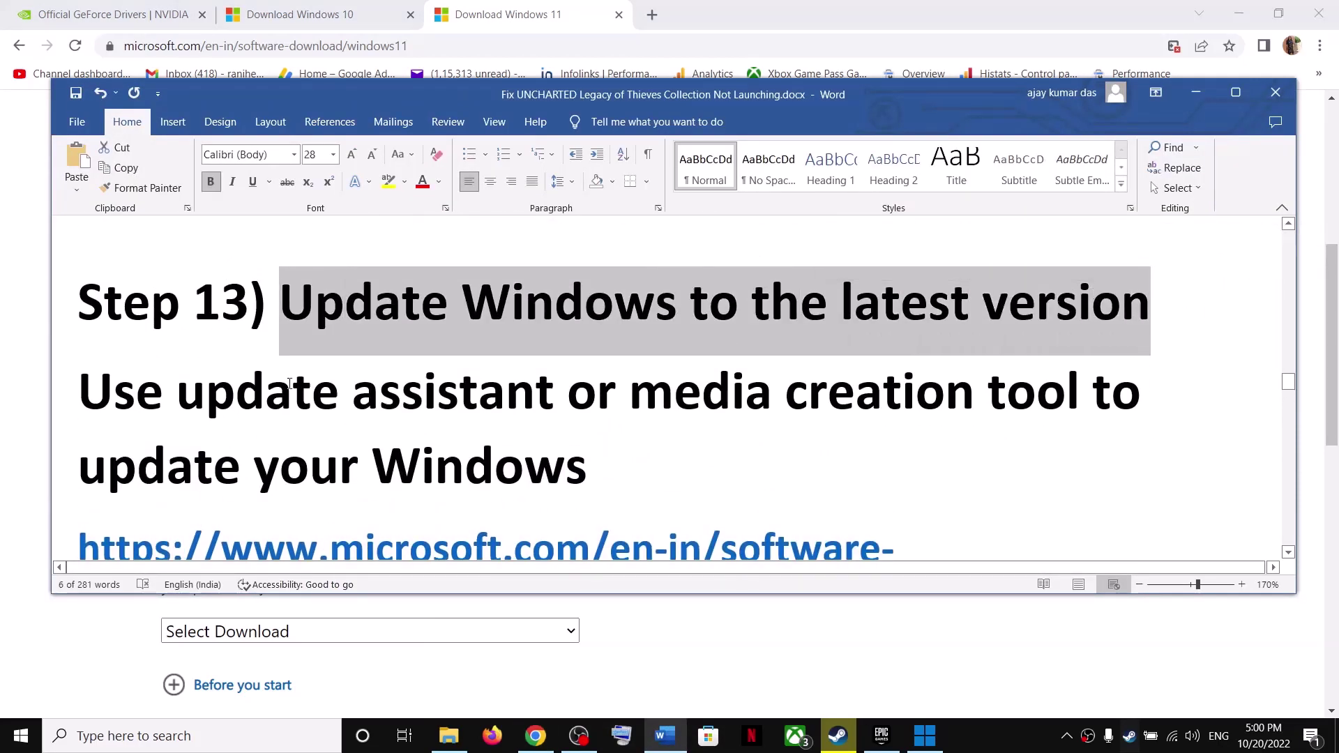
scroll(381, 428, down, 7)
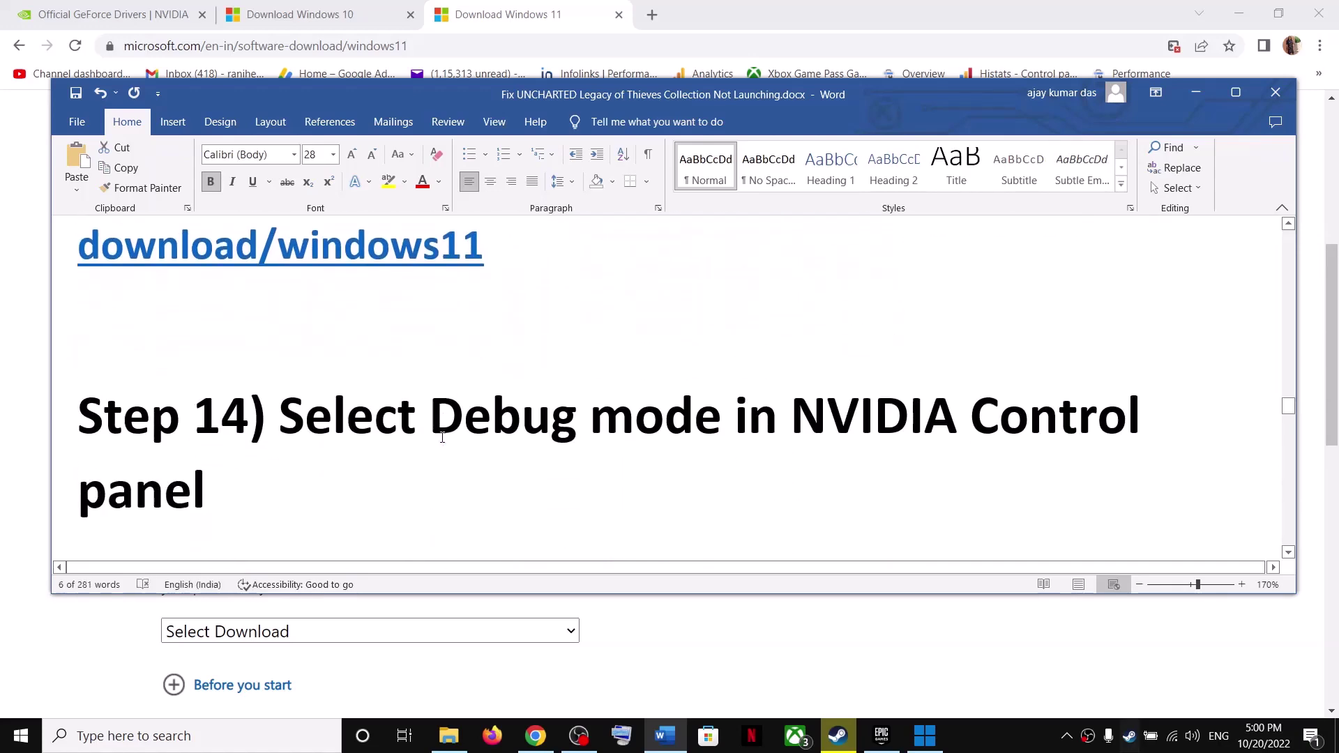
drag(297, 421, 923, 421)
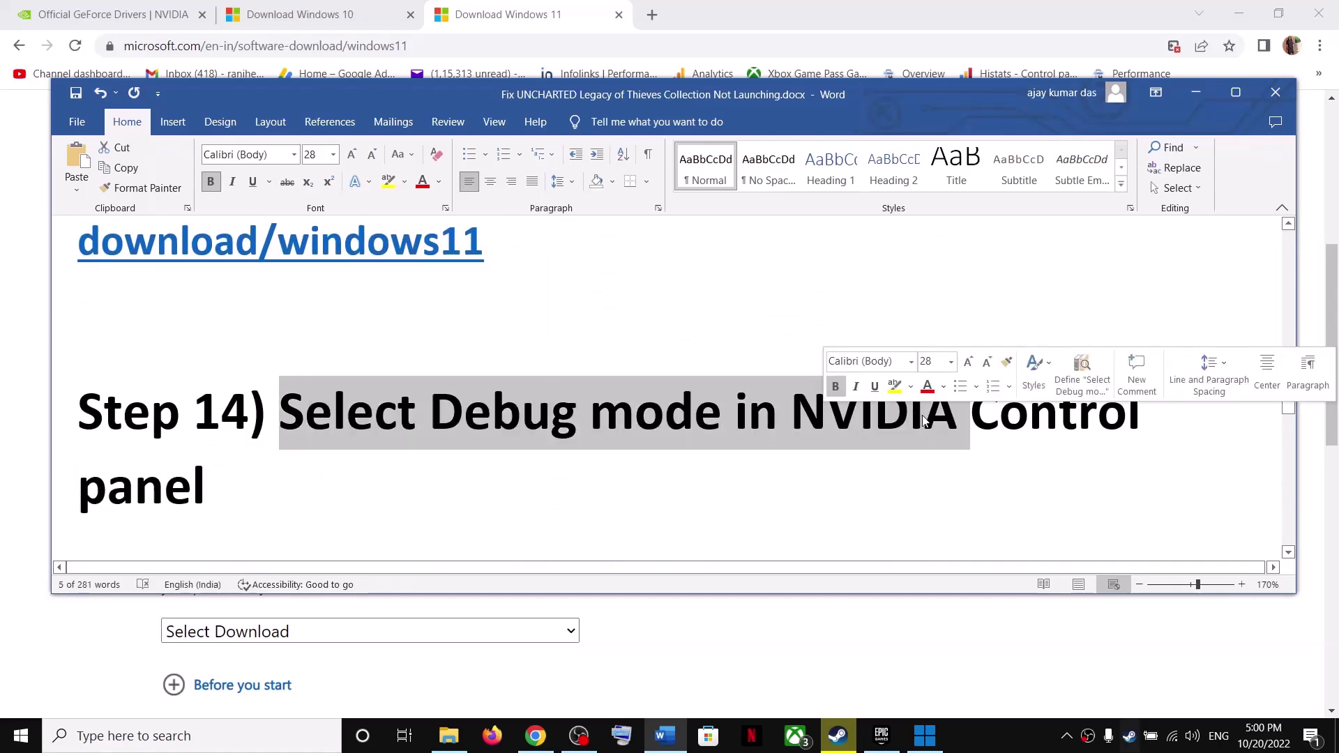
Step: Open NVIDIA Control Panel from the desktop, select Debug Mode, and close the control panel
key(super+d)
right_click(852, 356)
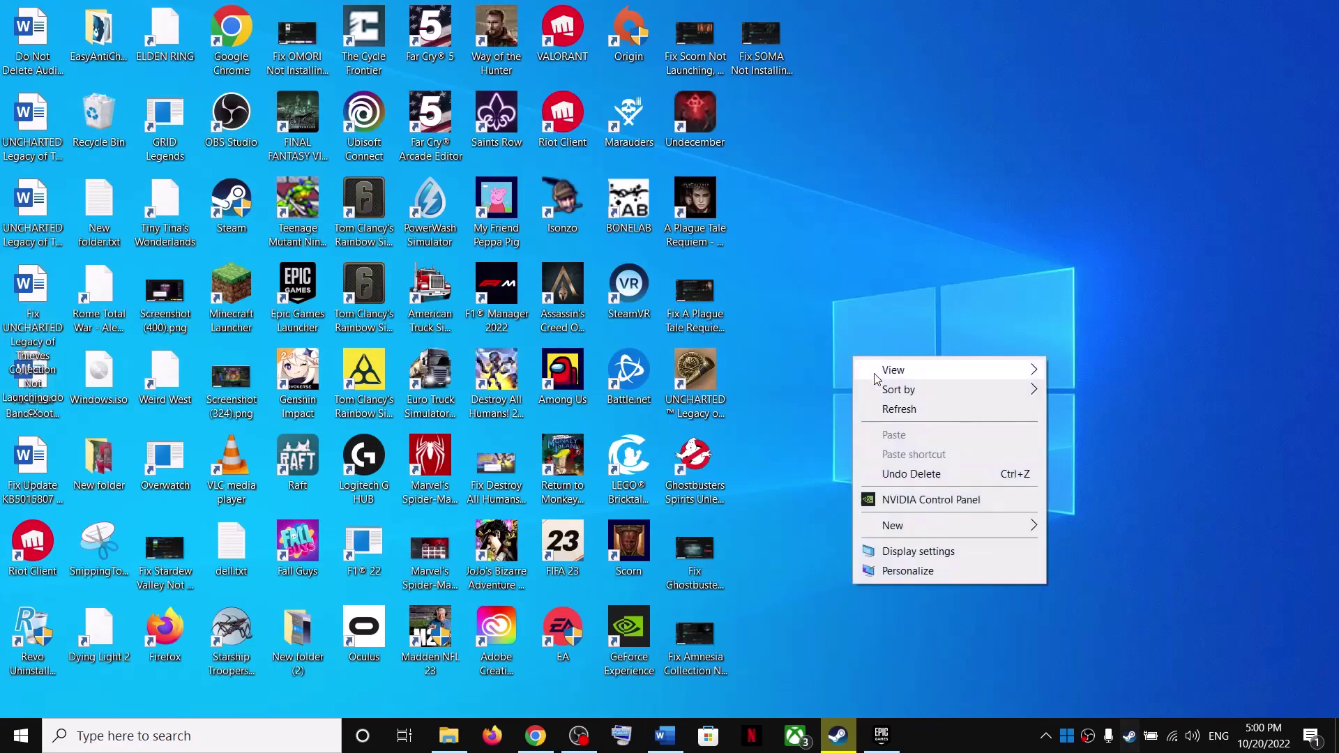
click(921, 502)
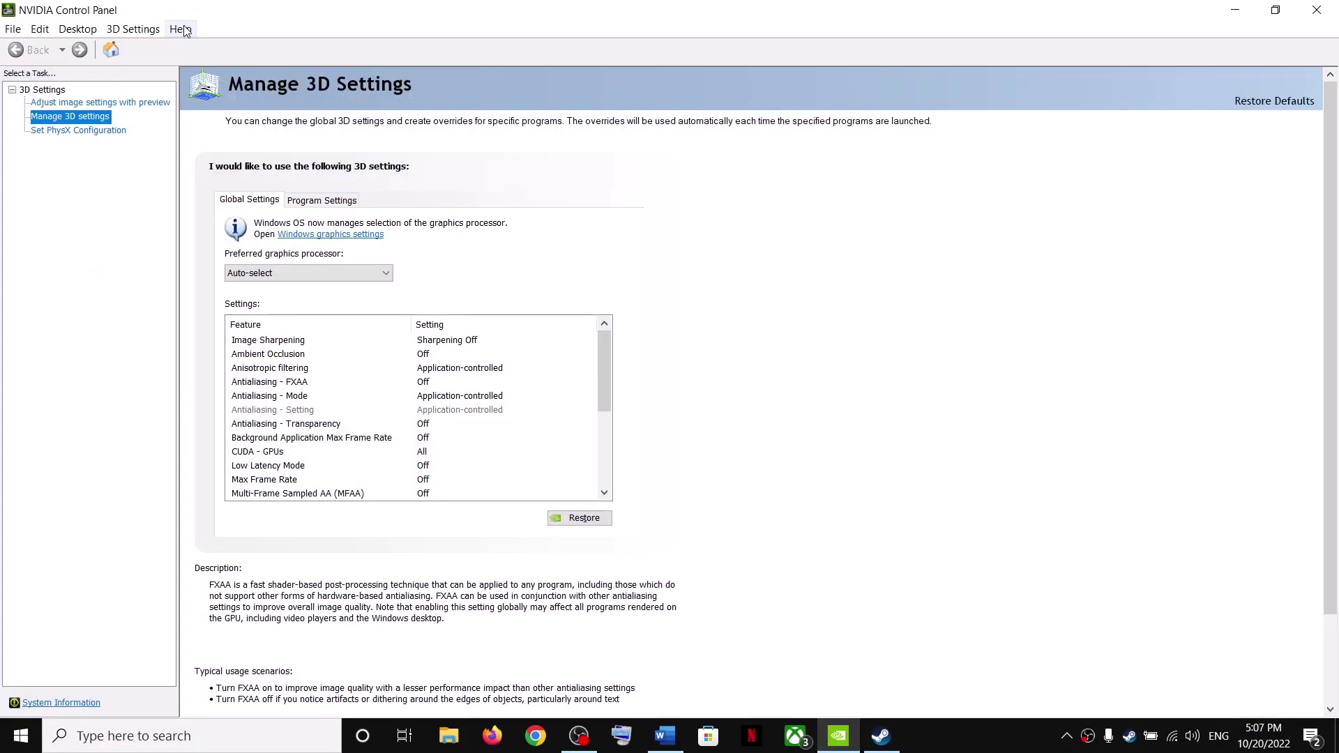
click(183, 30)
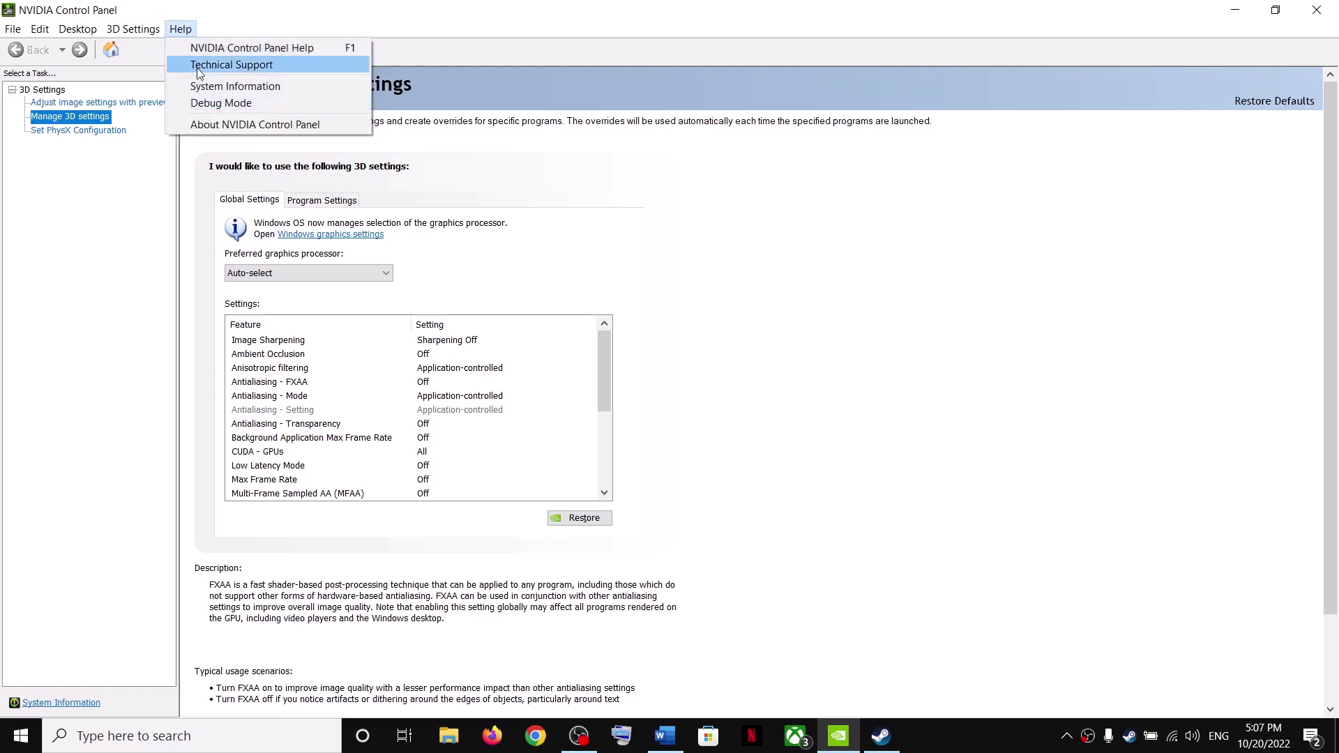
click(219, 105)
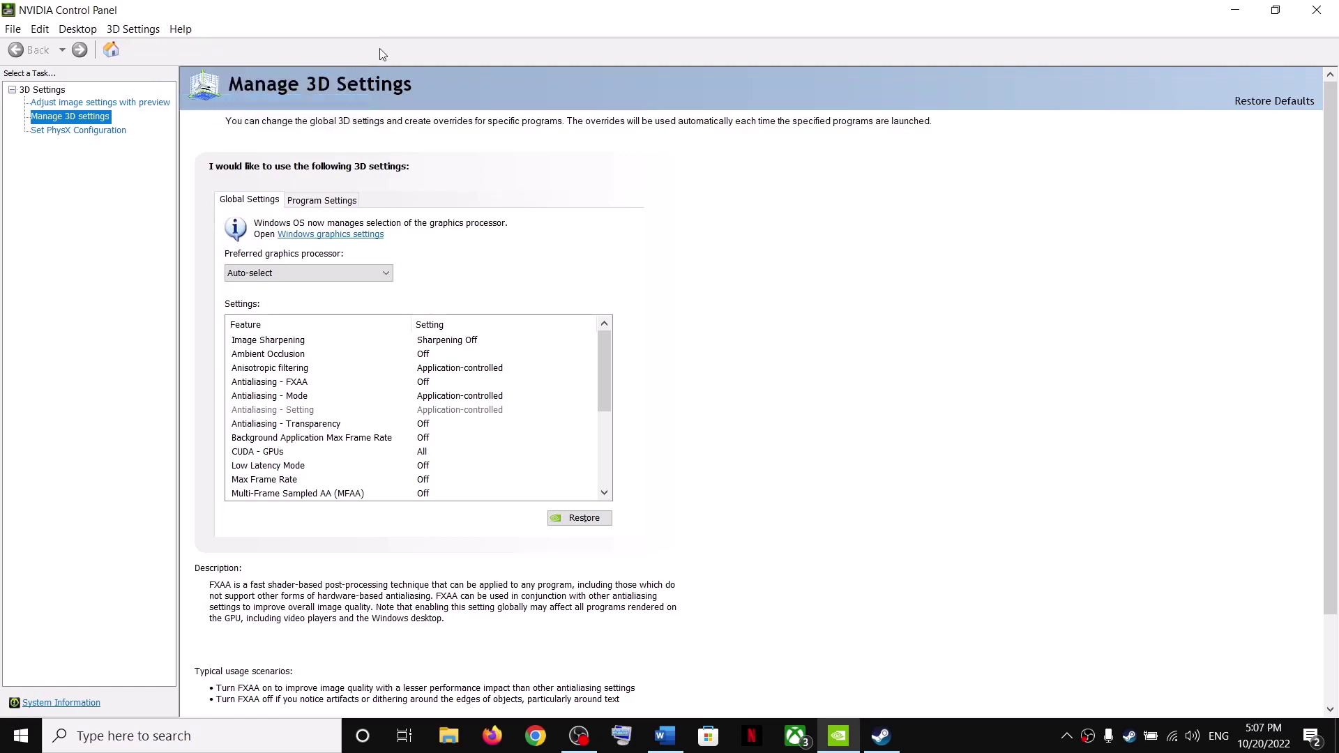
click(1317, 10)
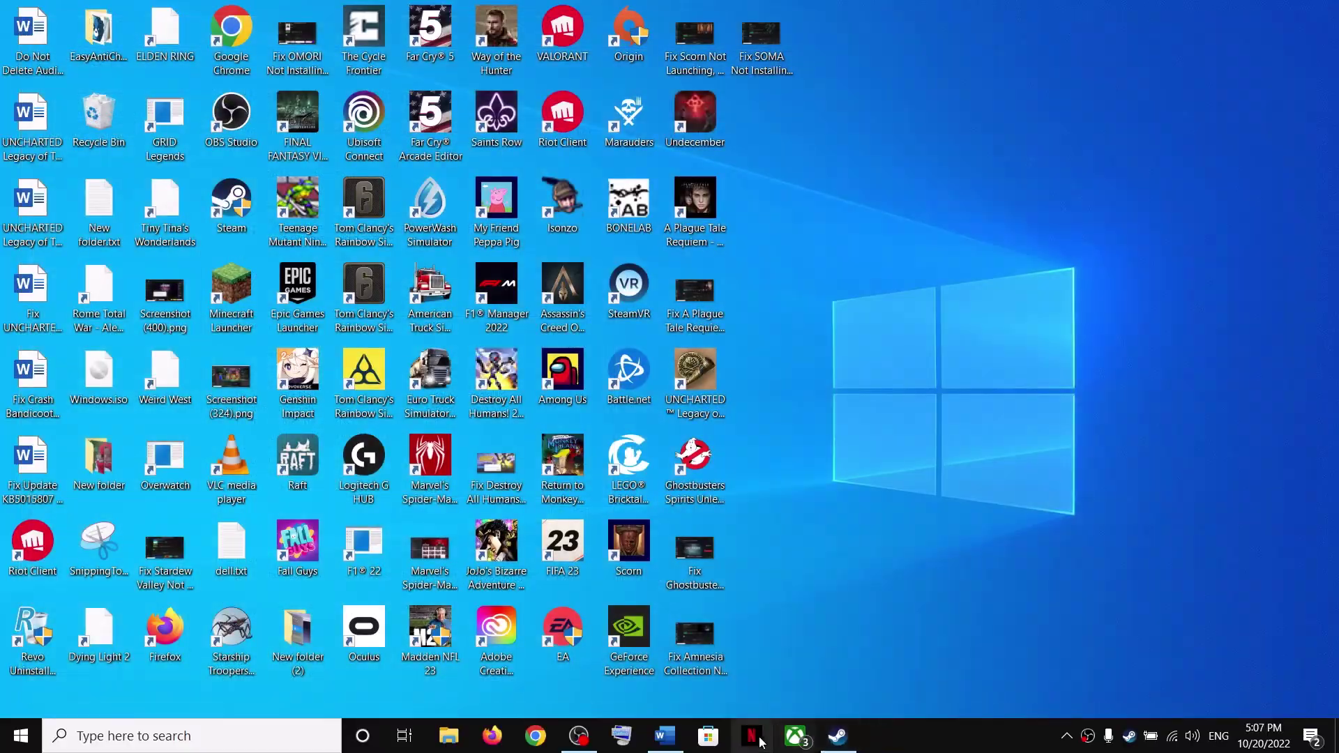
Step: Read Step 15 in the Word document, highlighting the text on allowing the game exe through the antivirus program and Windows Security
click(665, 736)
scroll(566, 348, down, 5)
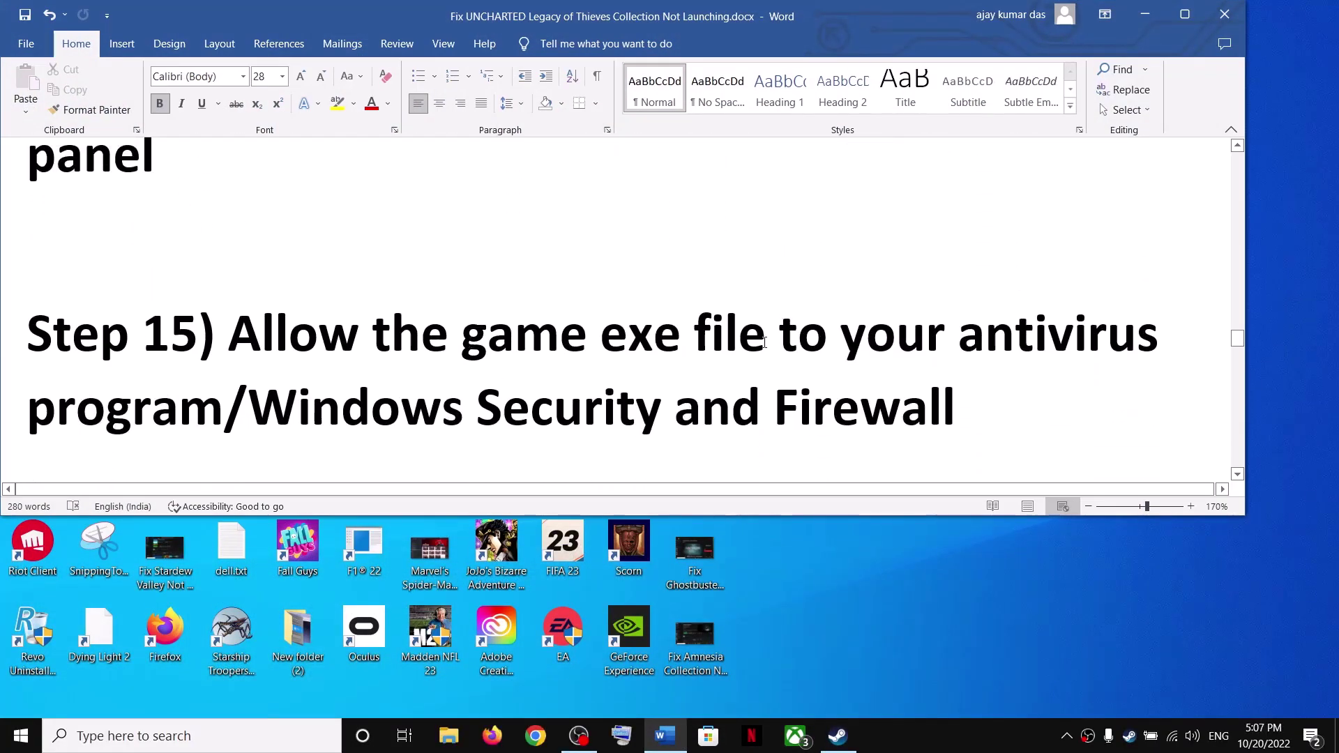
drag(462, 338, 954, 338)
drag(223, 415, 239, 345)
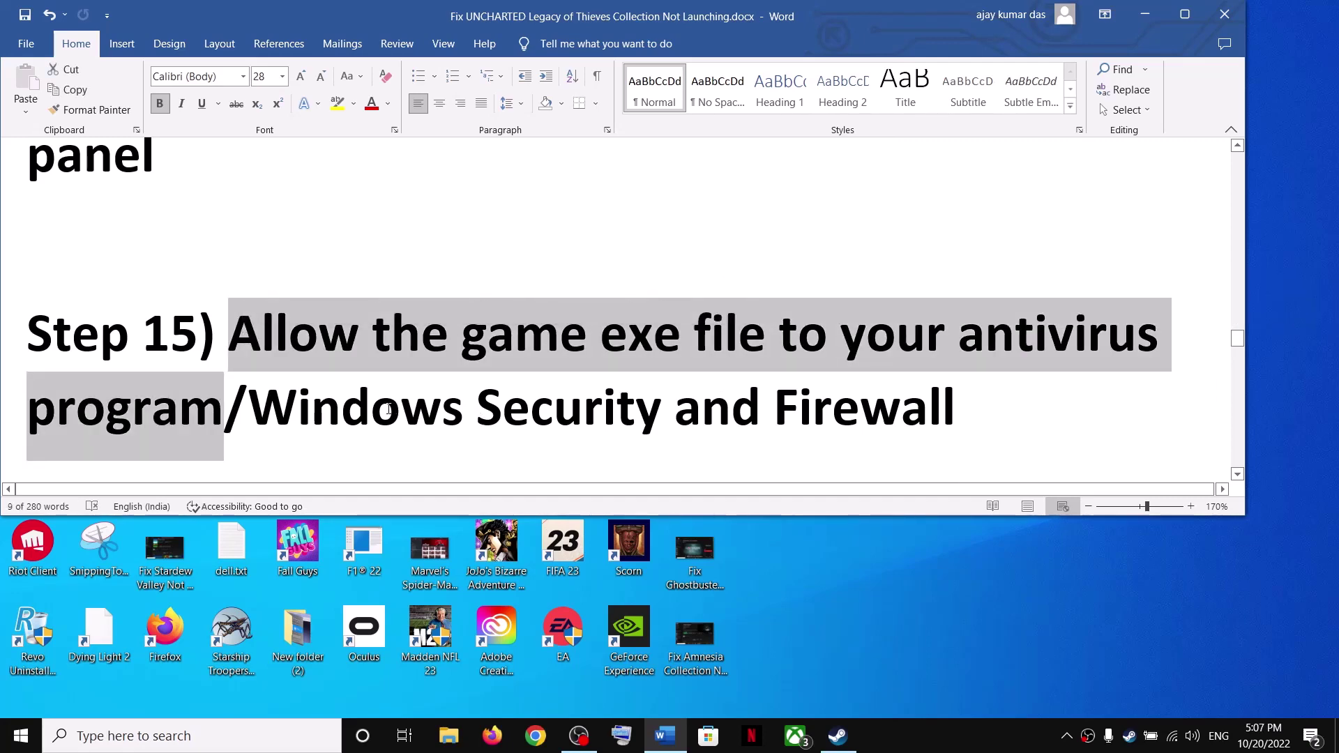
drag(261, 414, 664, 390)
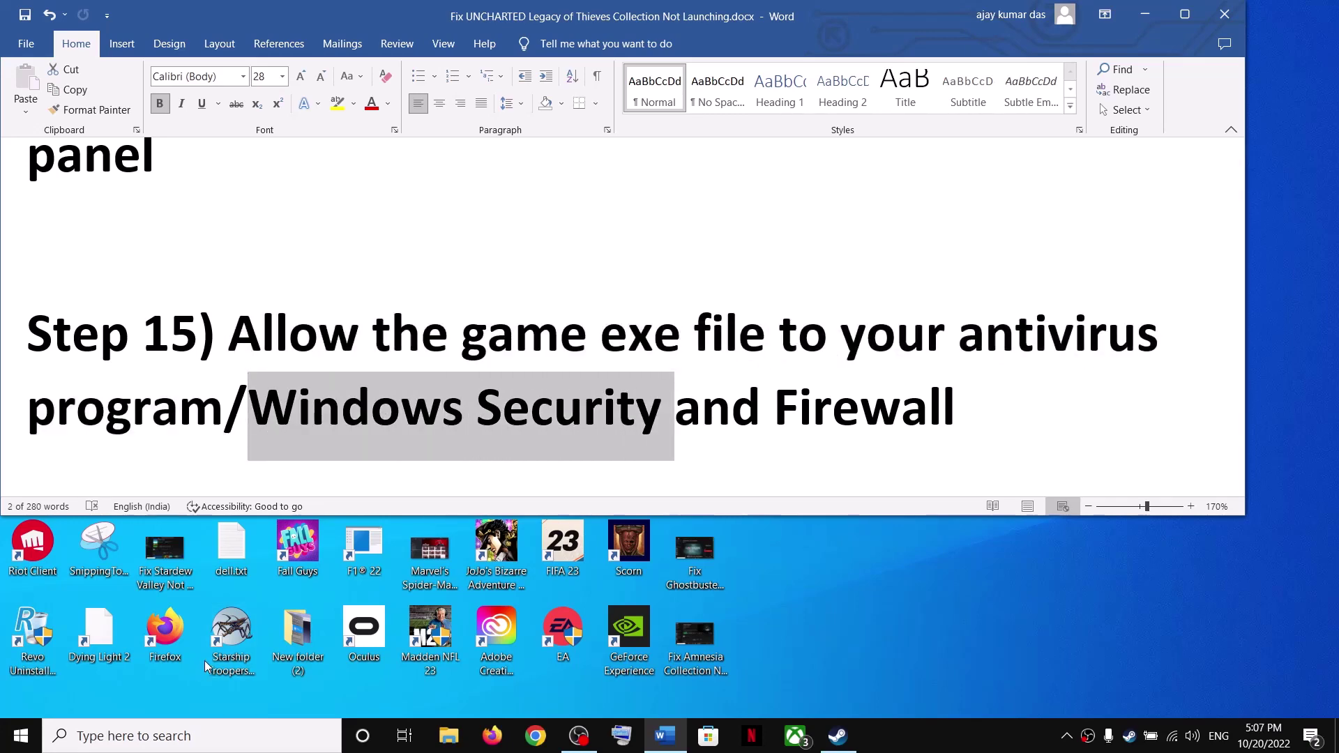
Step: Open Windows Settings and go through Update & Security to Virus & threat protection in Windows Security
key(super+i)
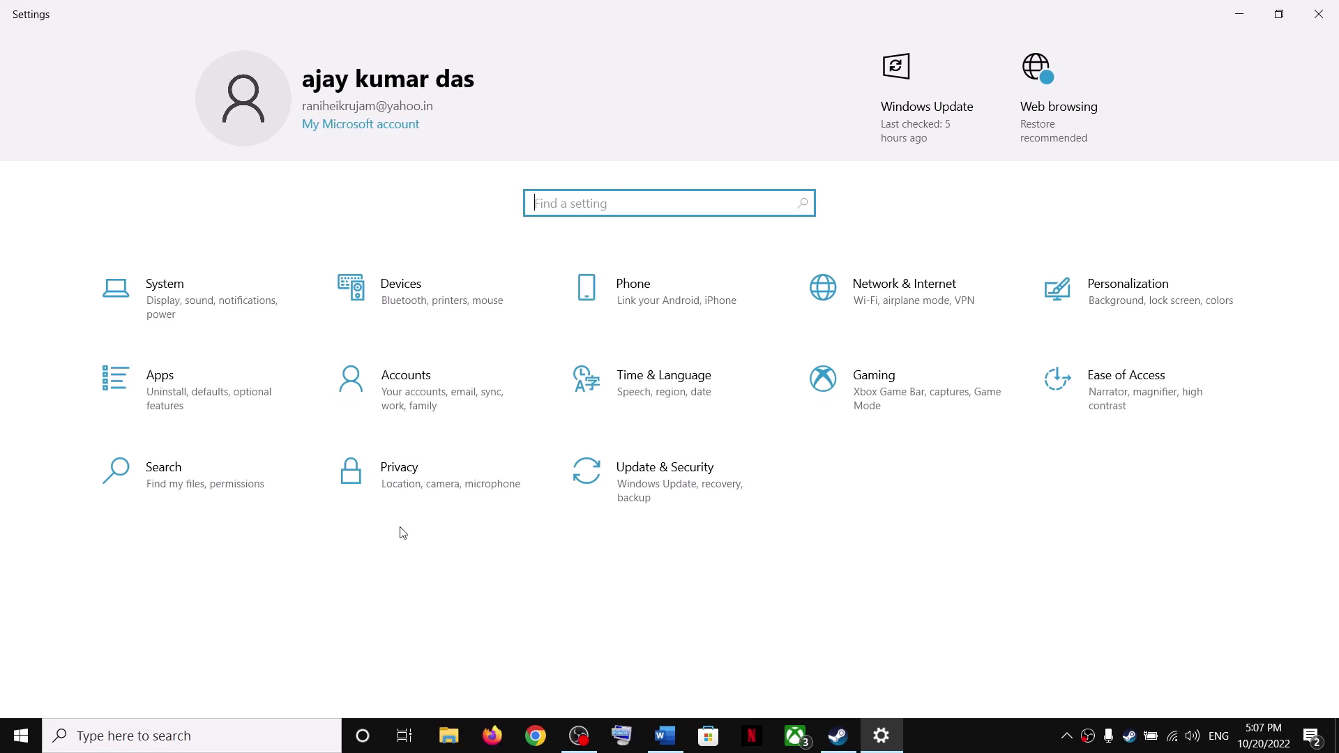
click(671, 491)
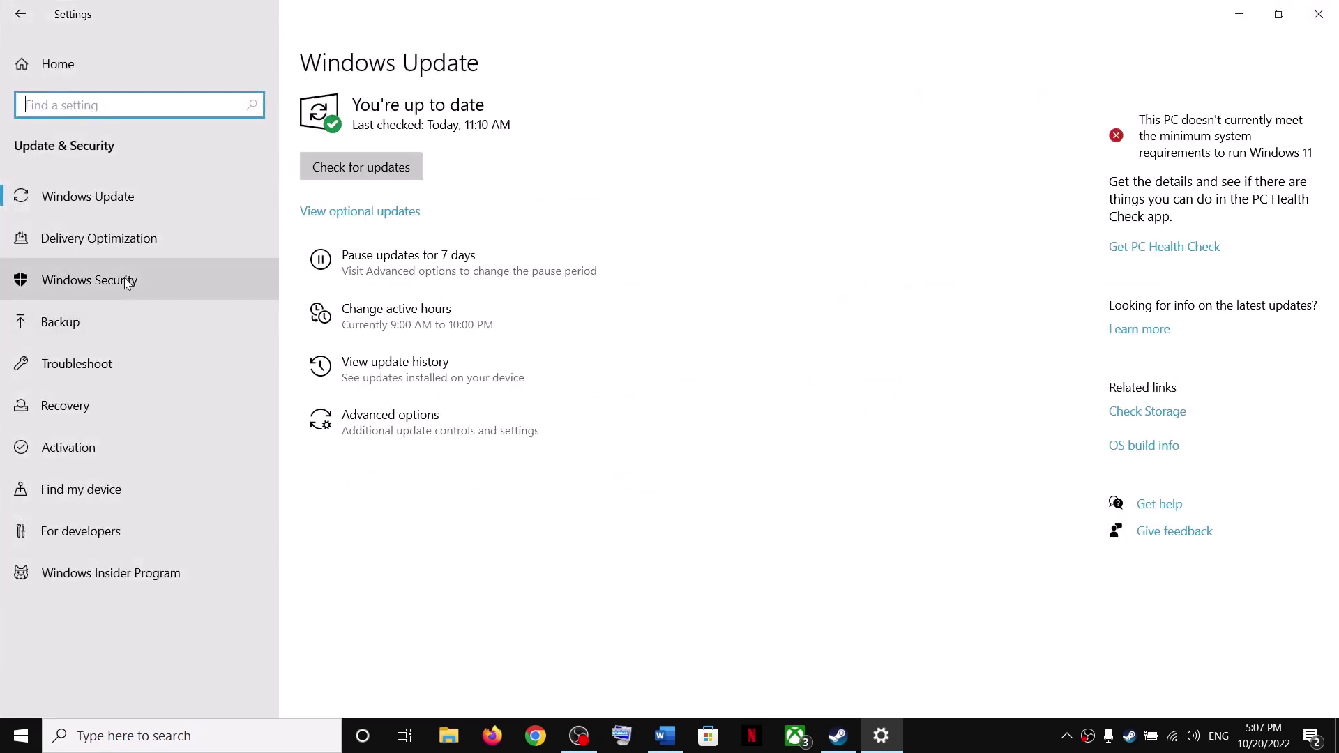
click(126, 279)
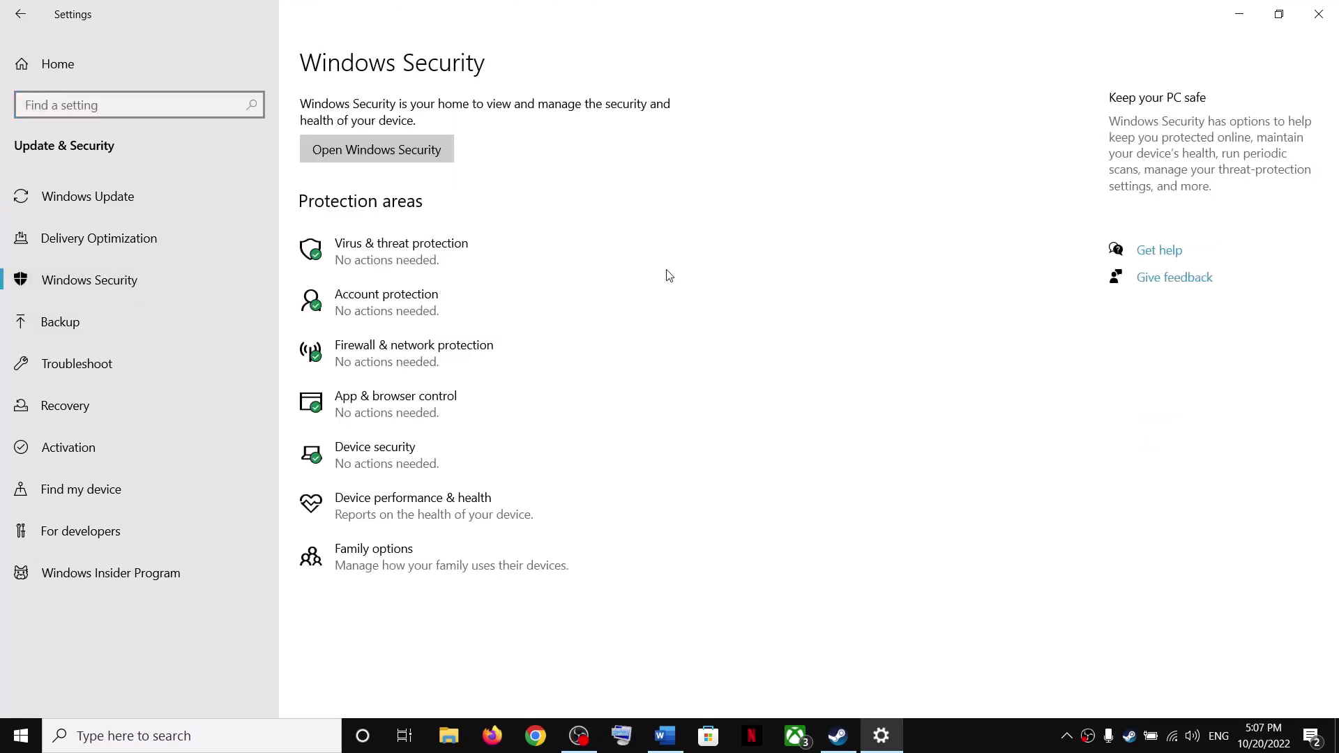
click(433, 253)
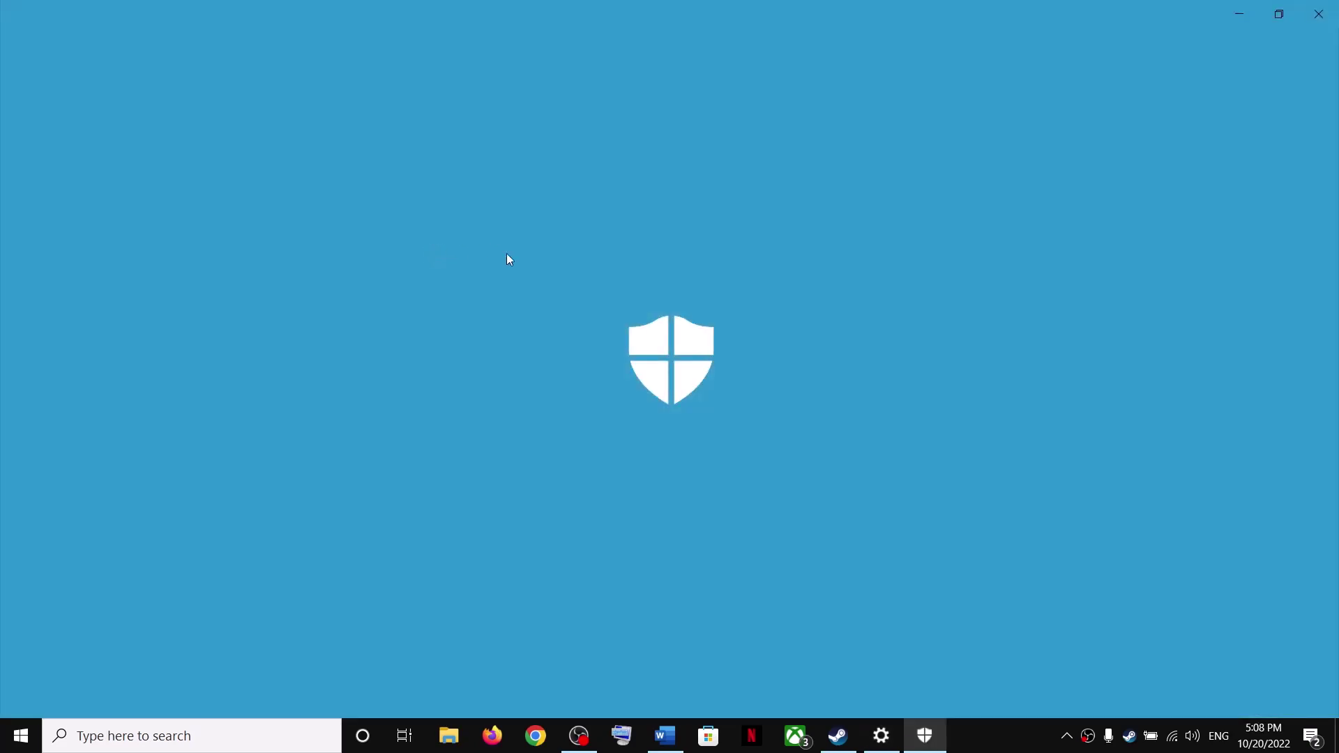
Step: Open the ransomware protection settings and start adding an allowed app through Controlled folder access by browsing for its file
scroll(544, 418, down, 2)
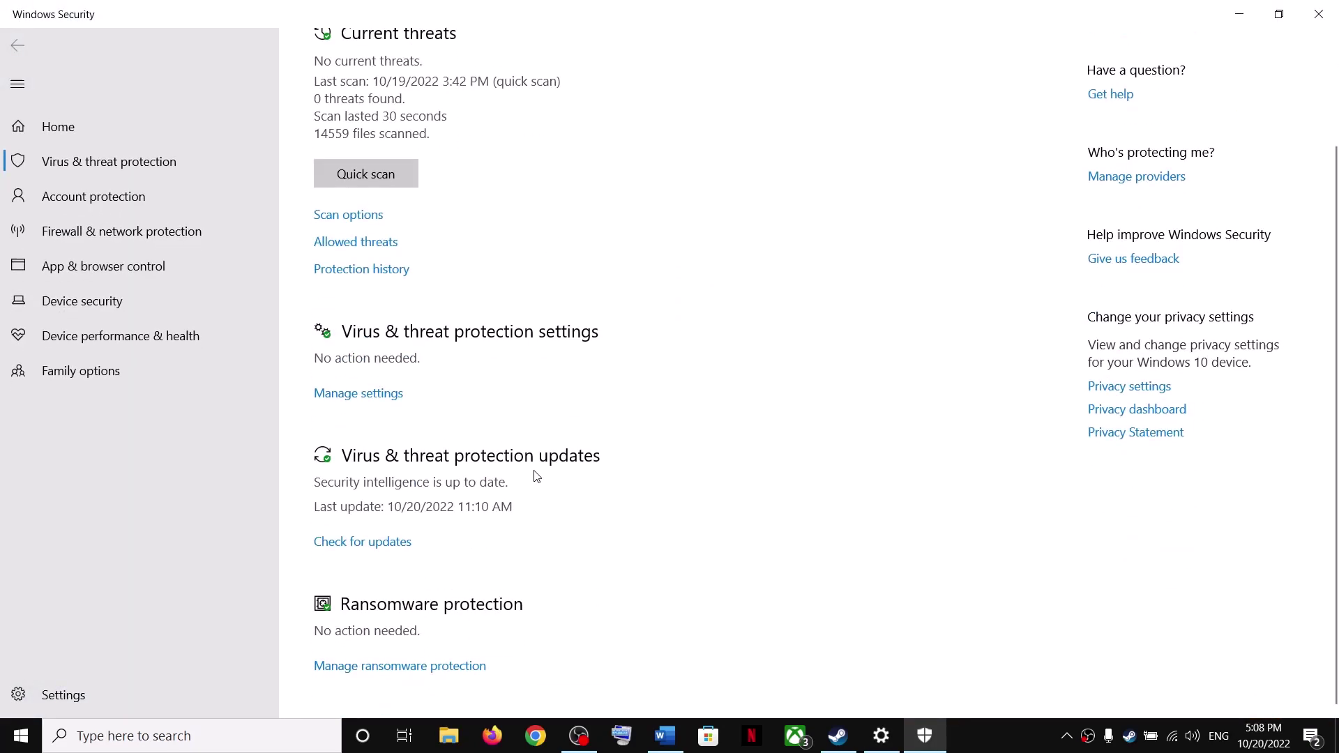
click(415, 667)
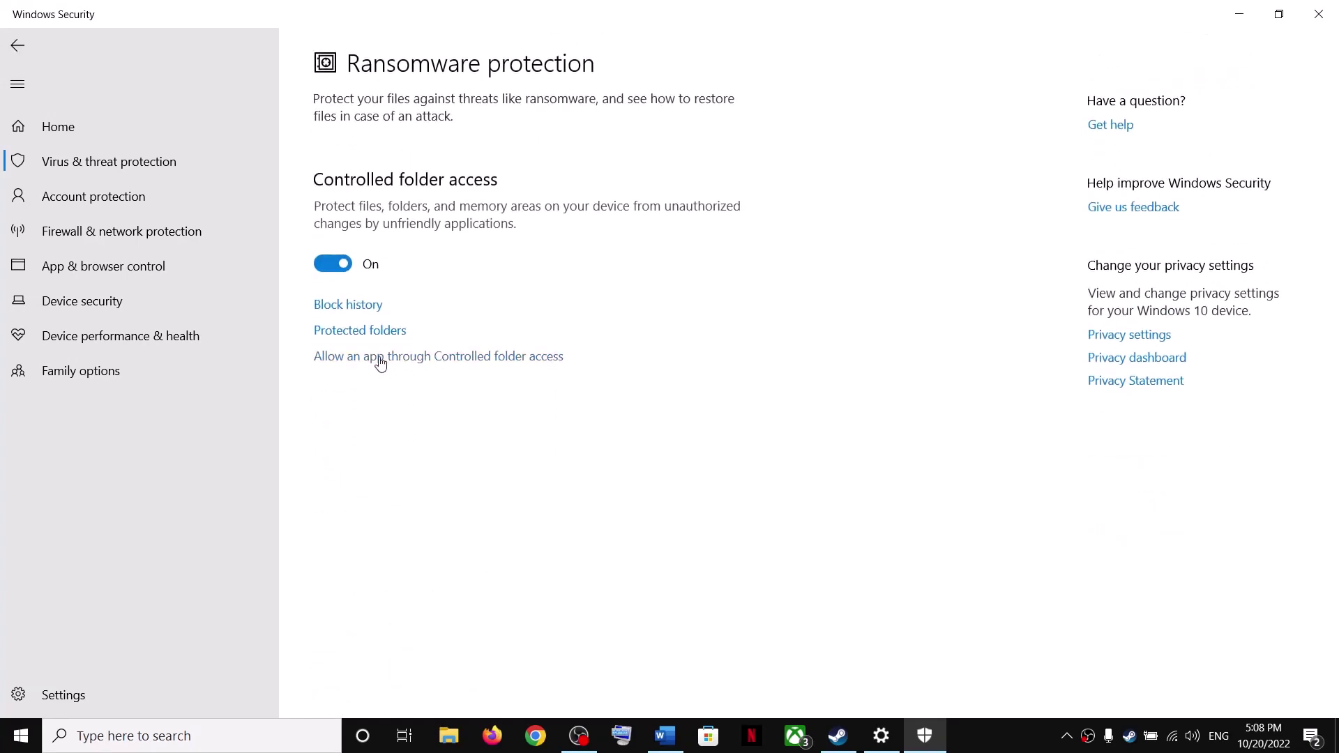
click(432, 357)
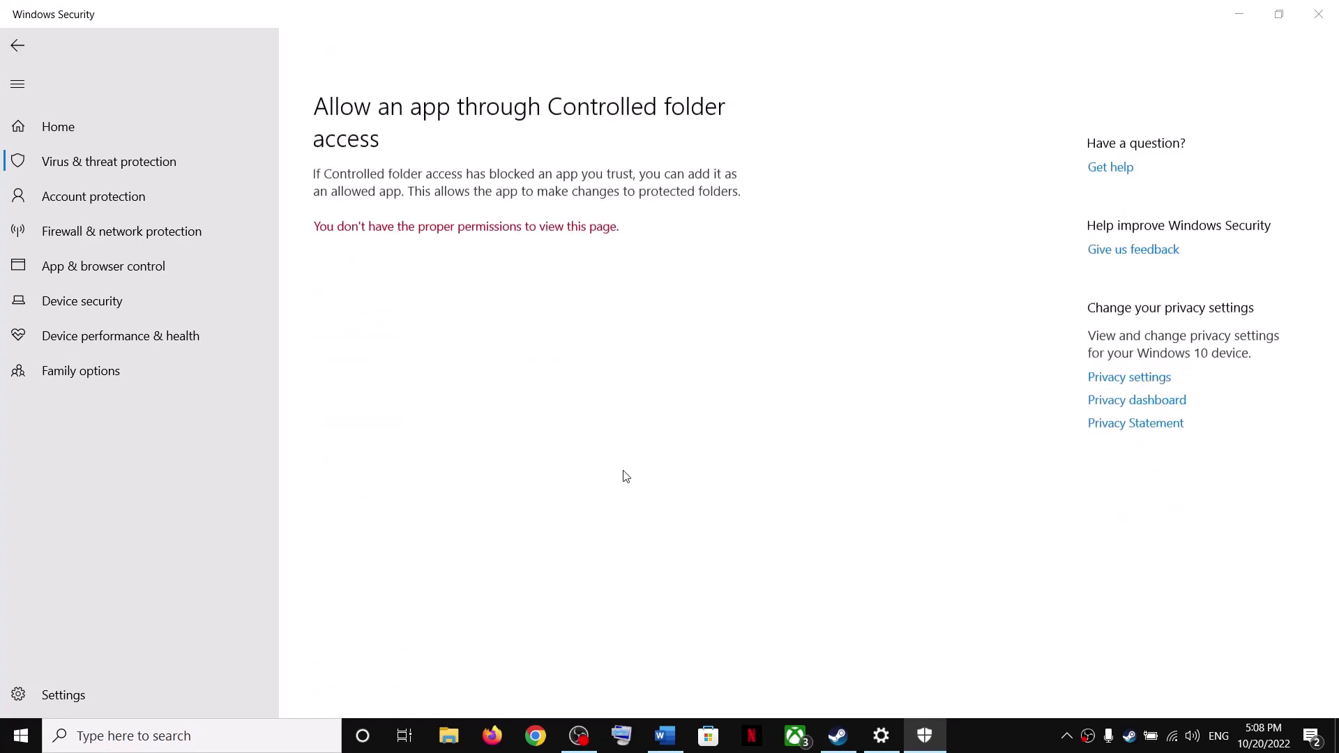
click(389, 198)
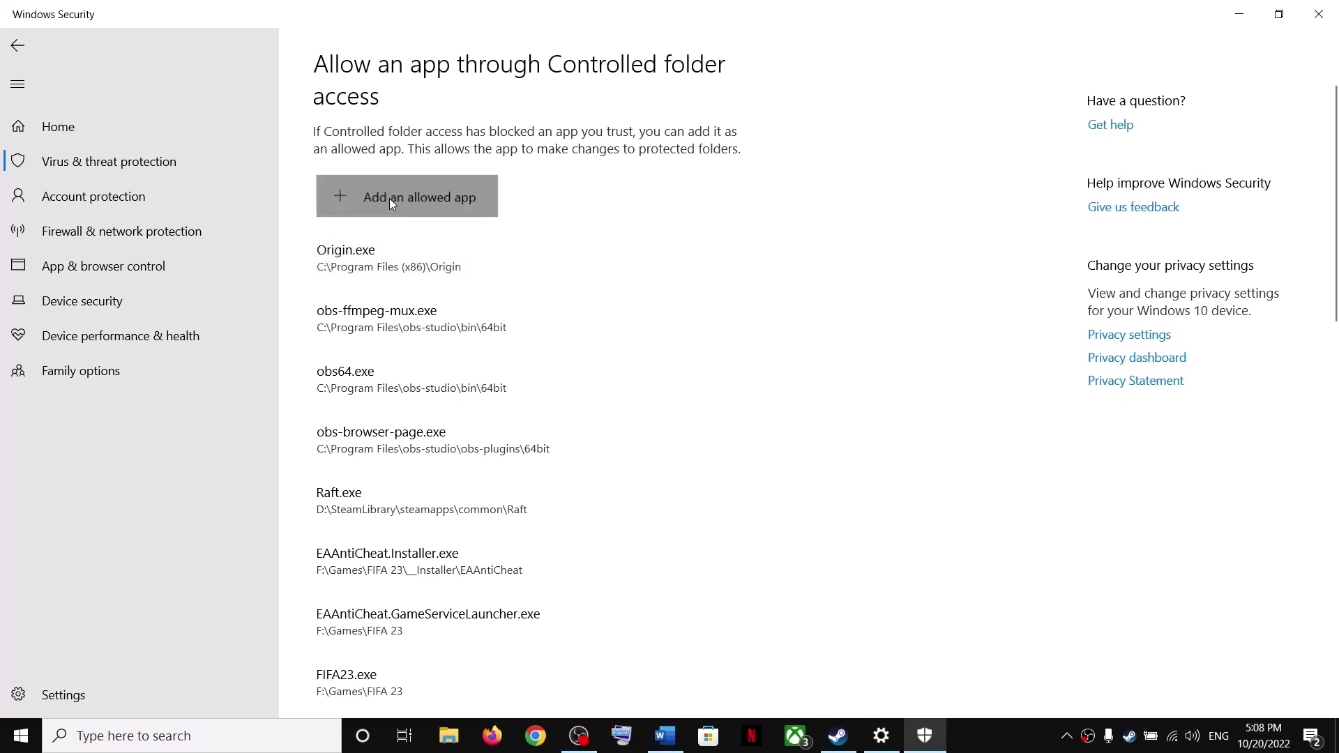
click(391, 258)
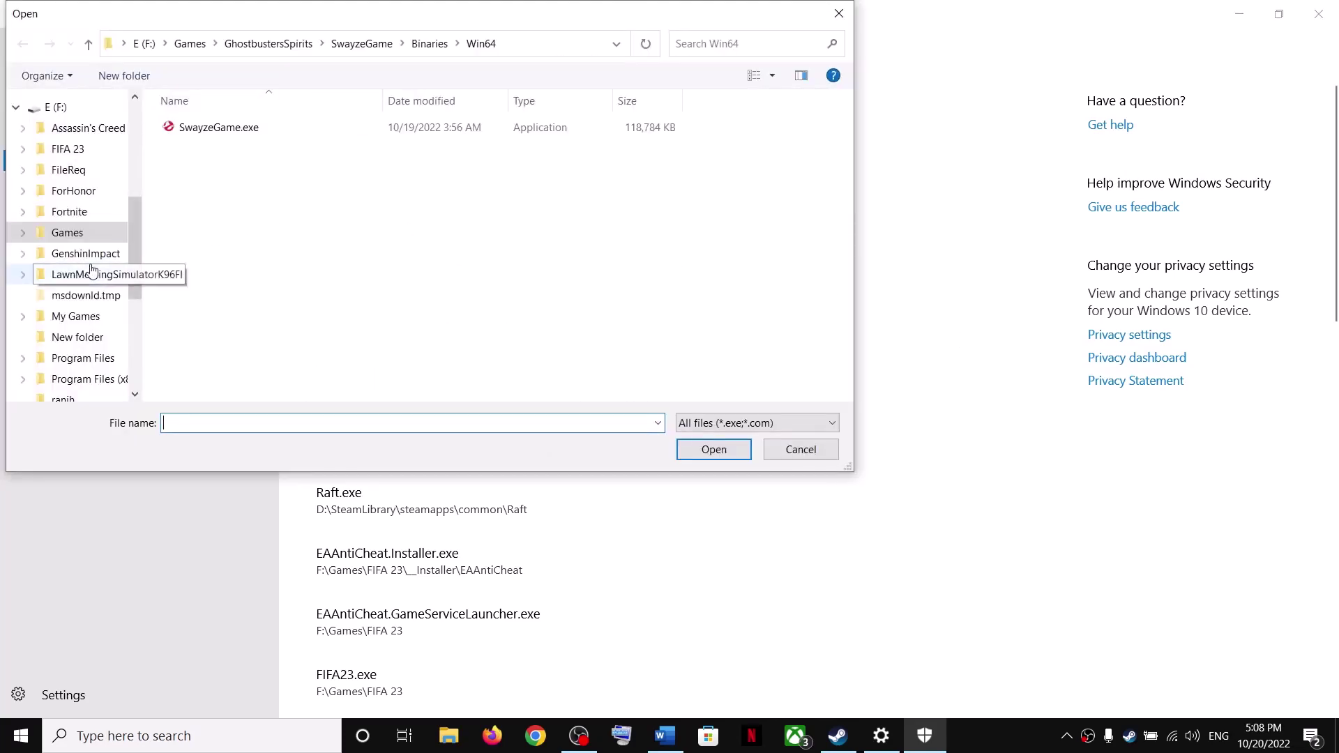
Step: Browse to the default Steam game location, C:\Program Files (x86)\Steam\steamapps, in the file selection dialog
scroll(110, 290, up, 2)
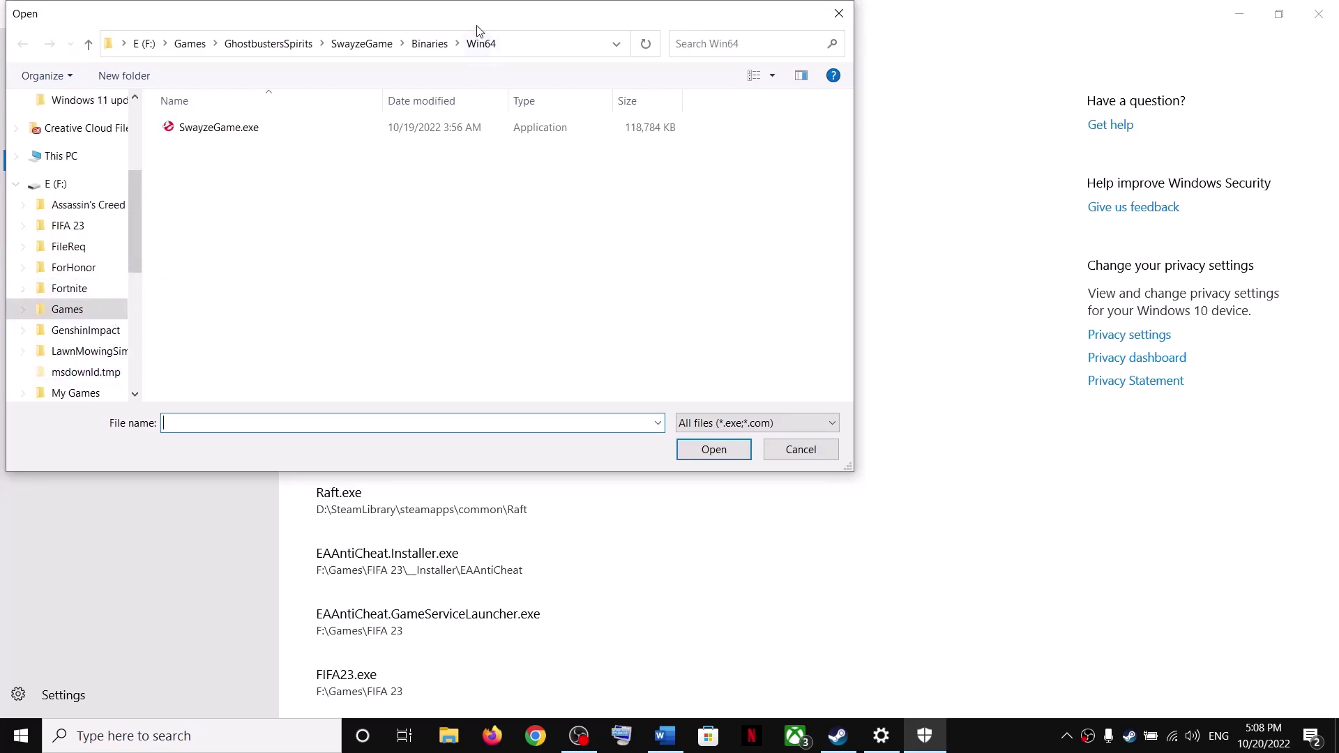
drag(484, 30, 763, 76)
click(347, 211)
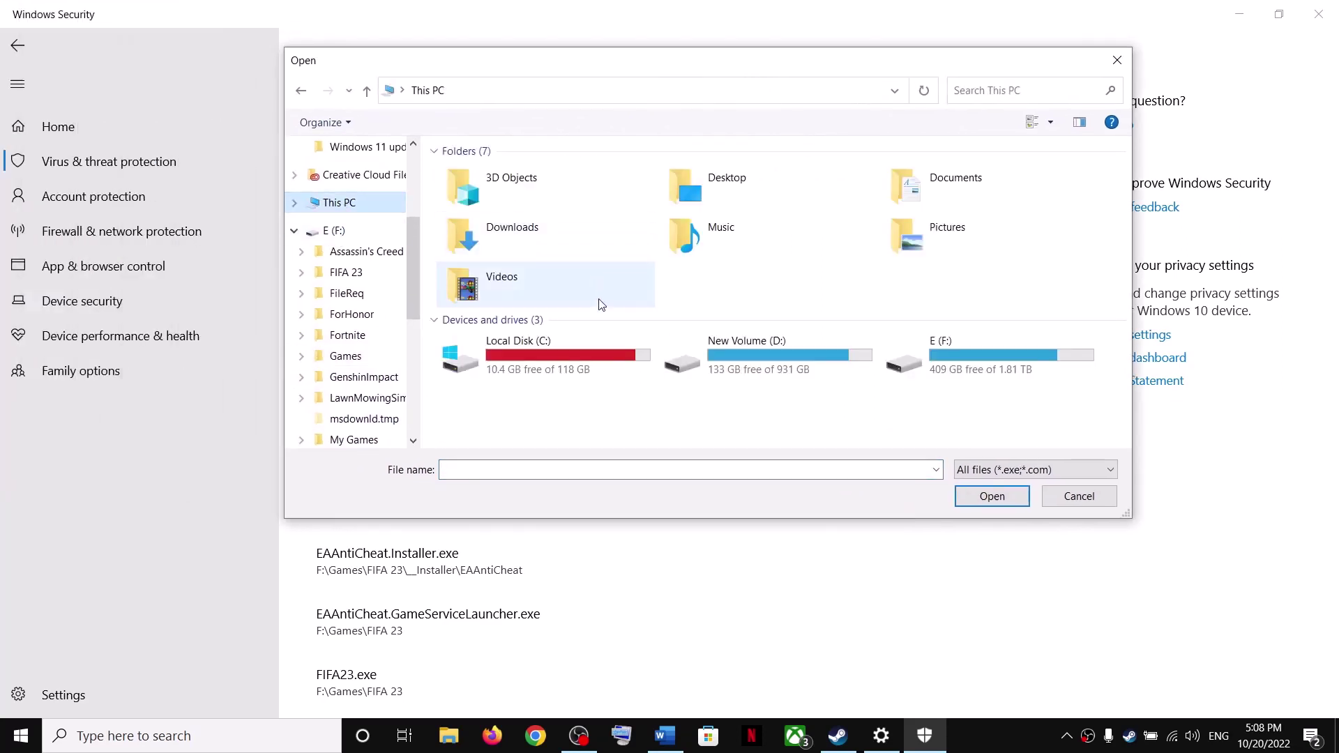
double_click(541, 342)
scroll(537, 368, down, 3)
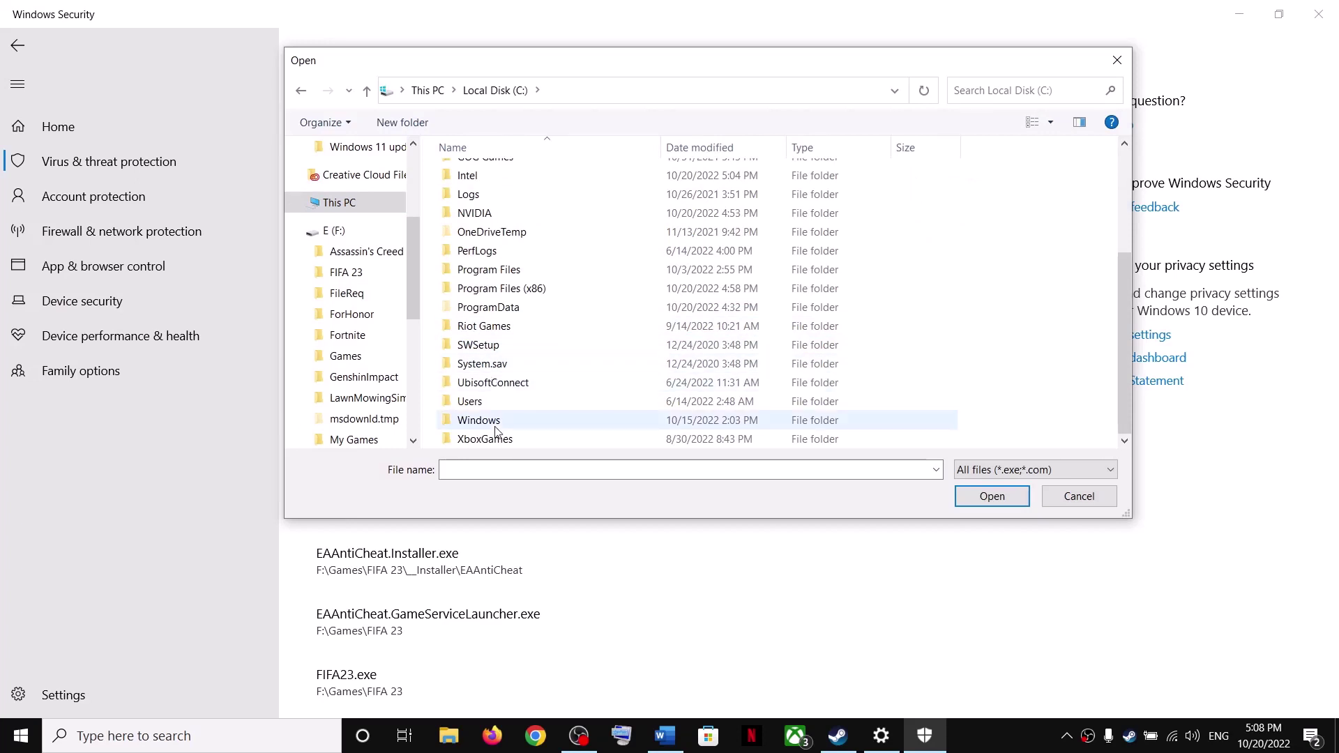
click(486, 293)
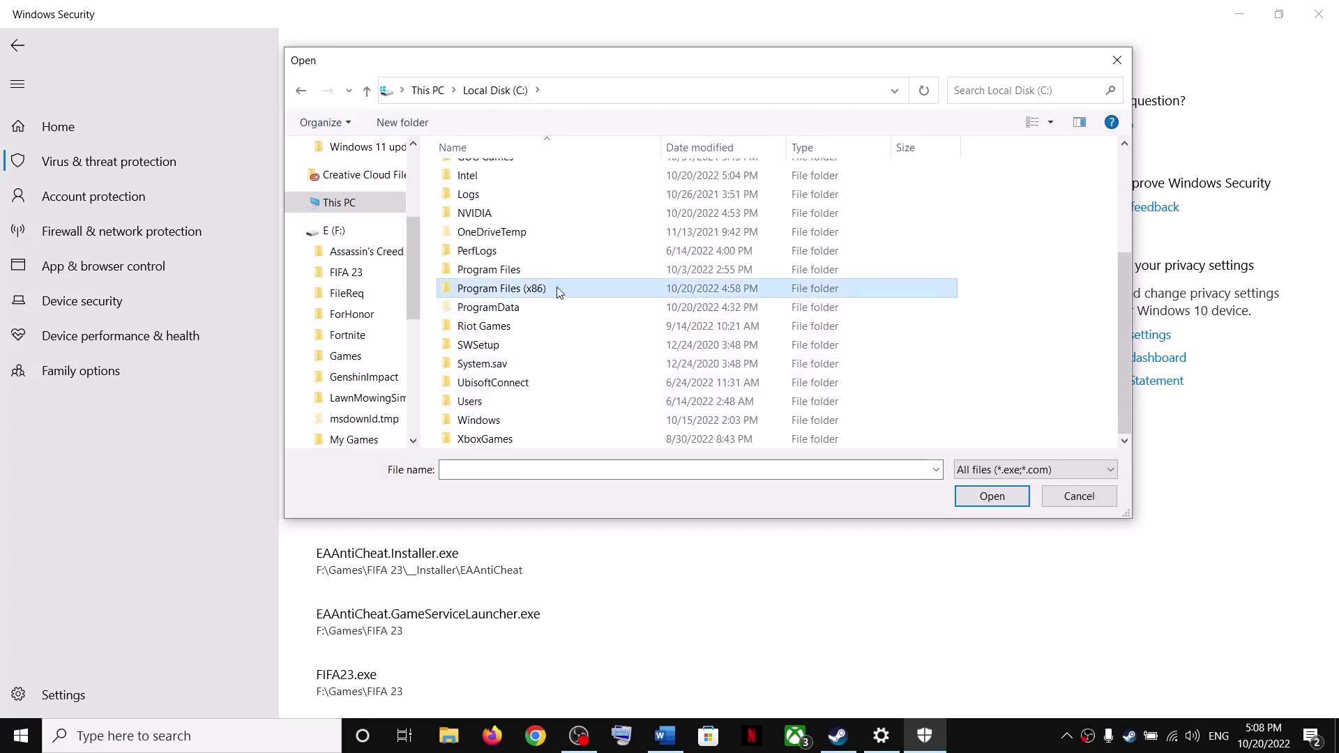
double_click(515, 292)
scroll(516, 335, down, 3)
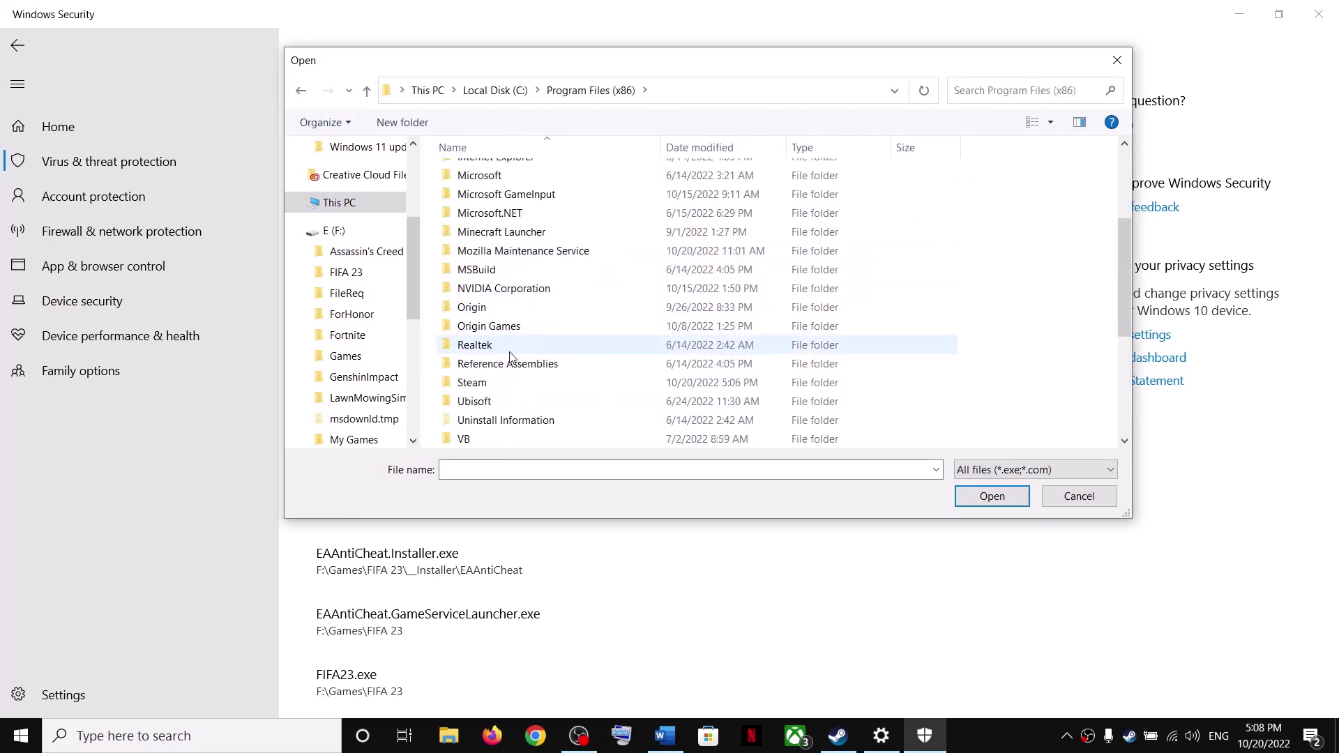
click(474, 388)
double_click(475, 385)
scroll(506, 311, down, 3)
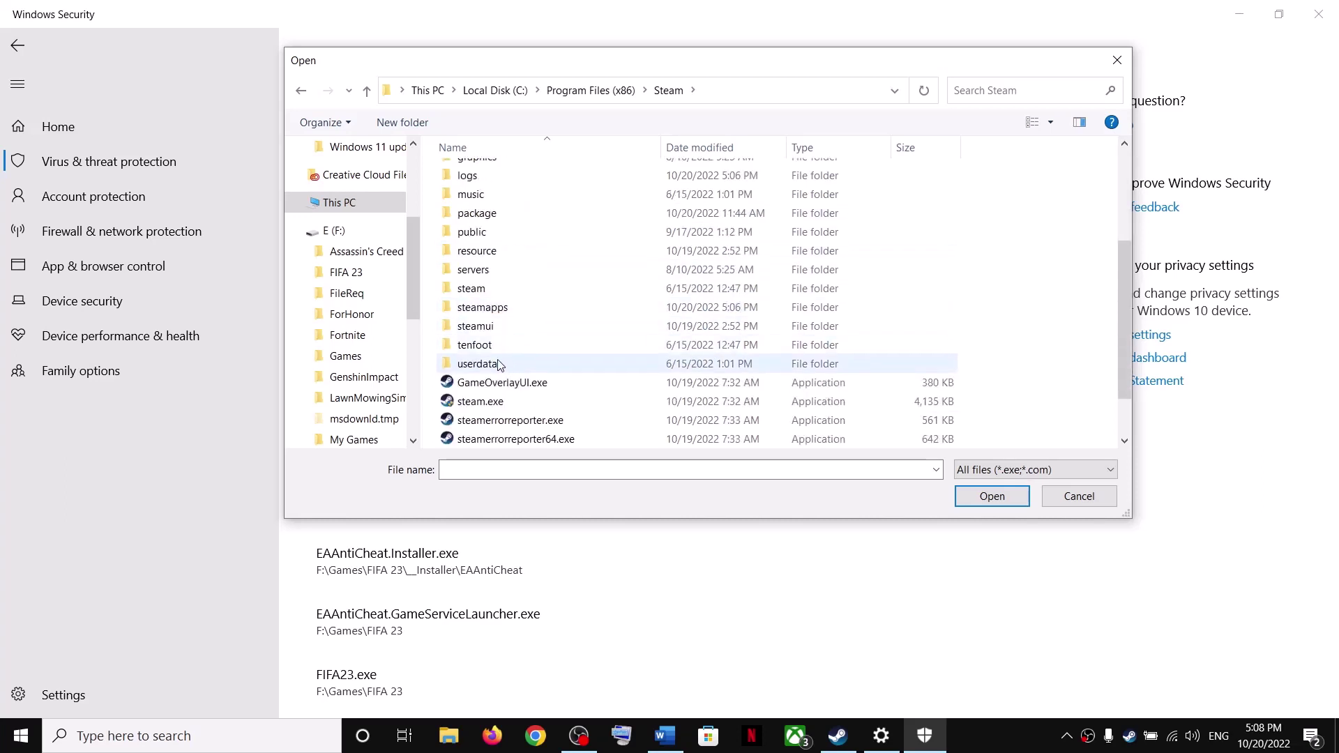
double_click(489, 307)
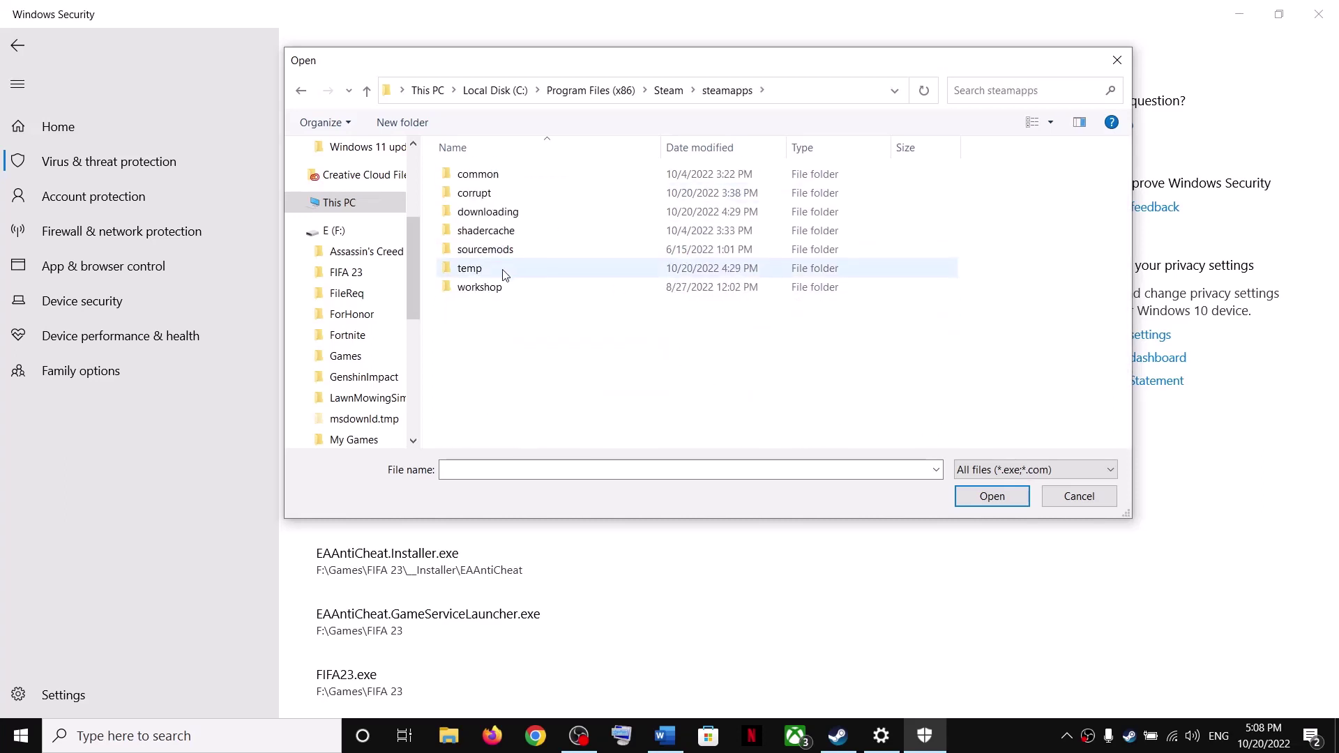
Step: Allow u4.exe from F:\SteamLibrary\steamapps\common\Uncharted Legacy of Thieves Collection through Controlled folder access
click(334, 231)
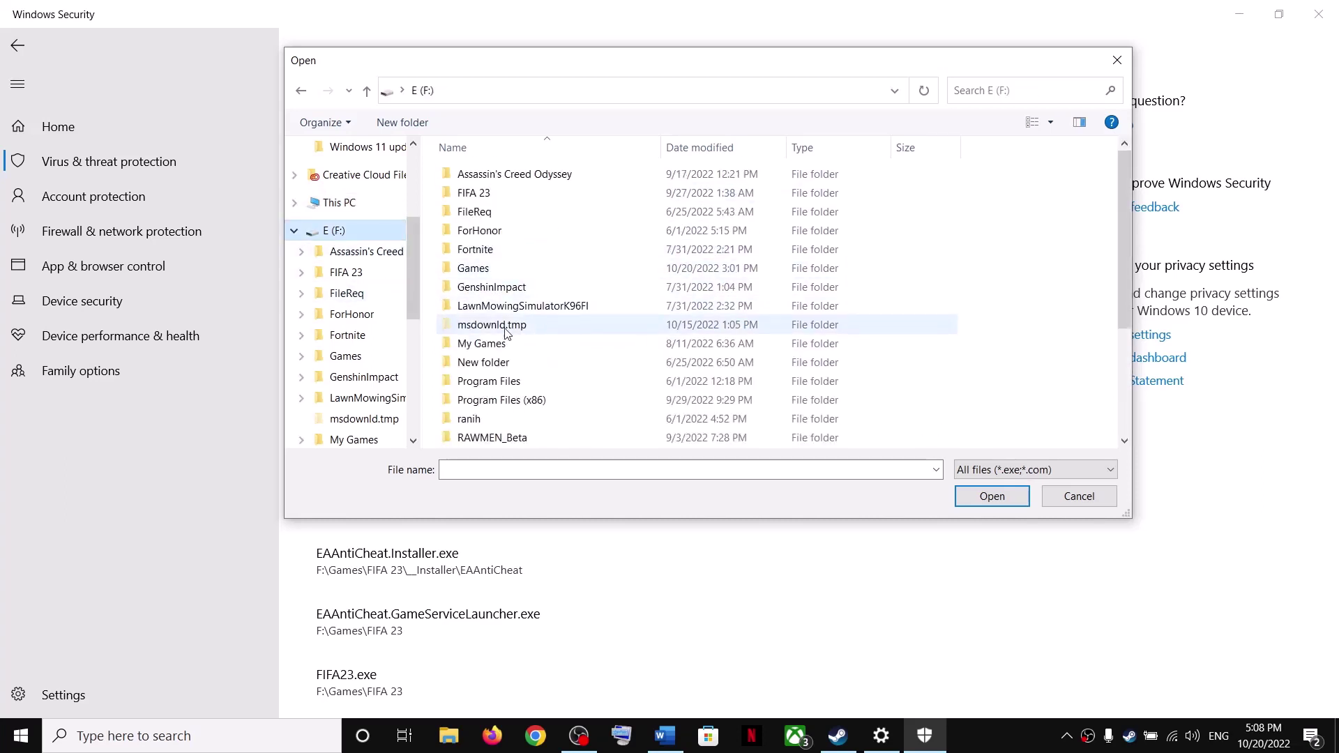
scroll(511, 342, down, 3)
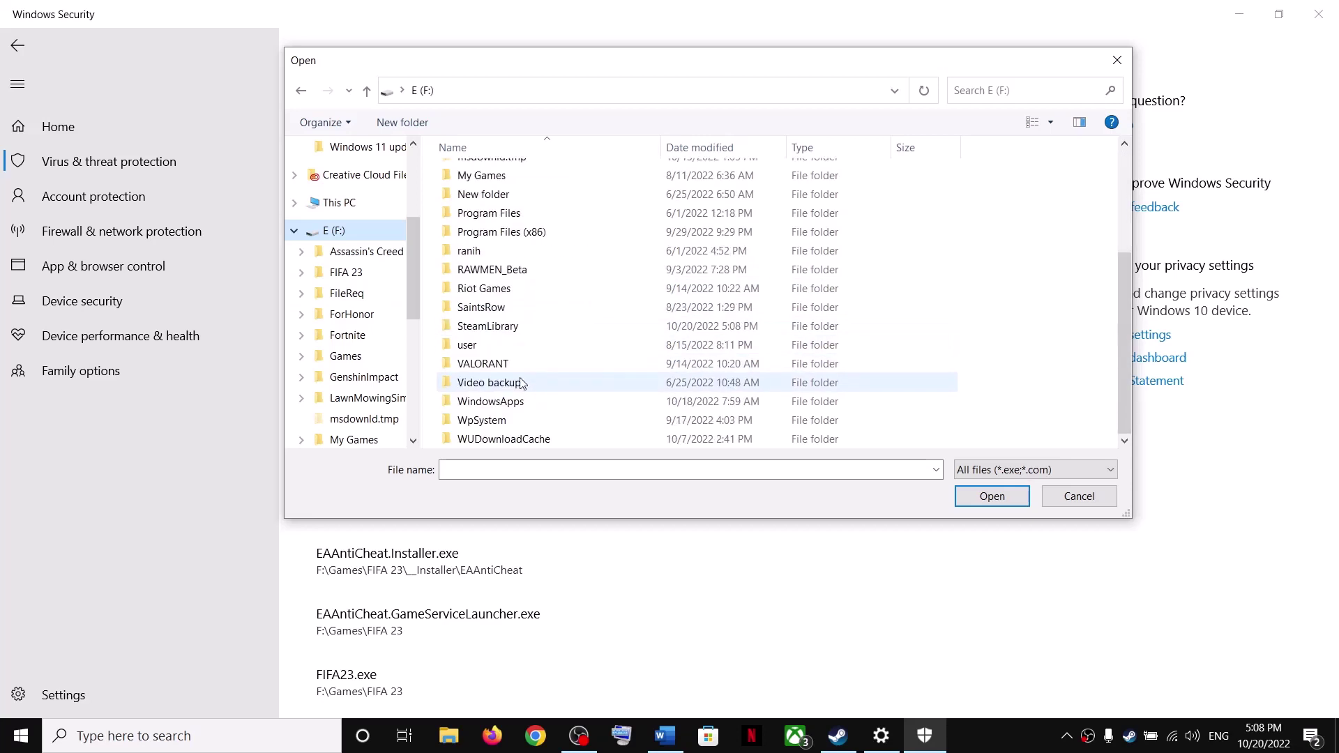
double_click(500, 327)
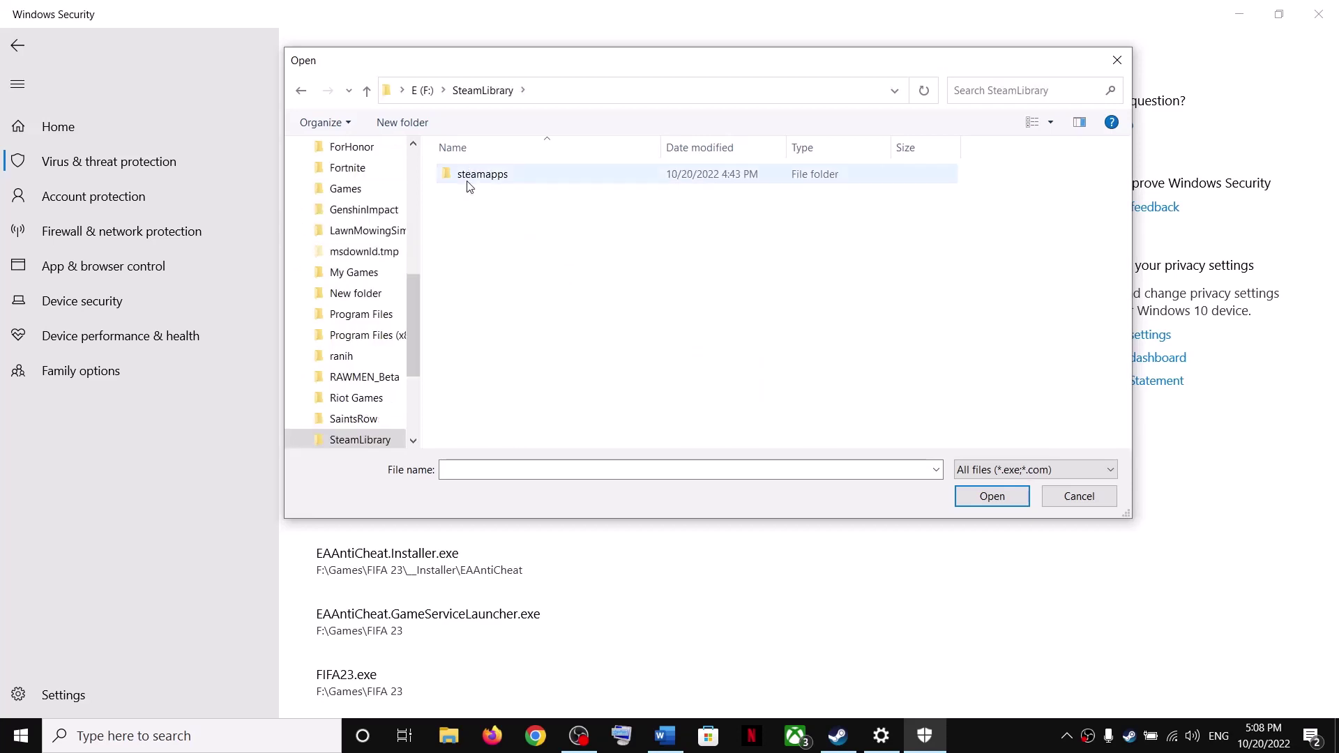
double_click(472, 175)
double_click(483, 176)
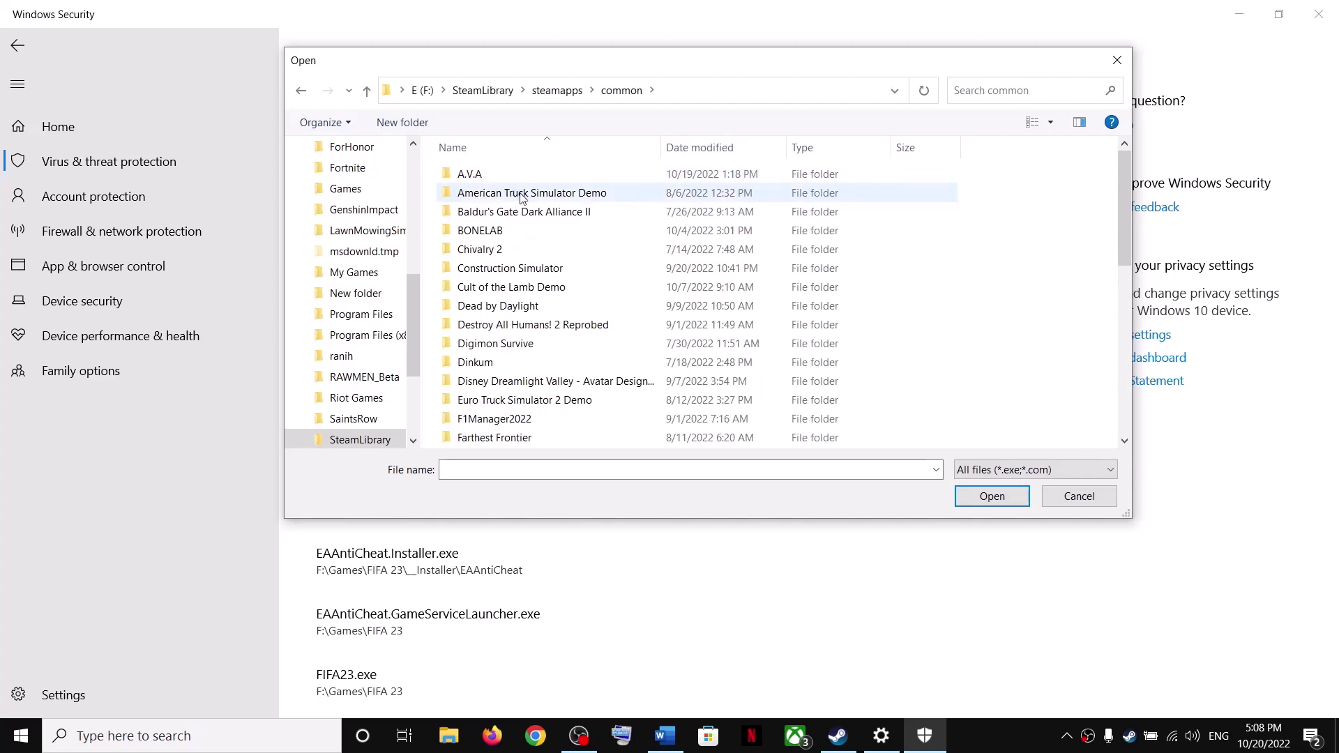
scroll(544, 369, down, 2)
scroll(544, 374, down, 5)
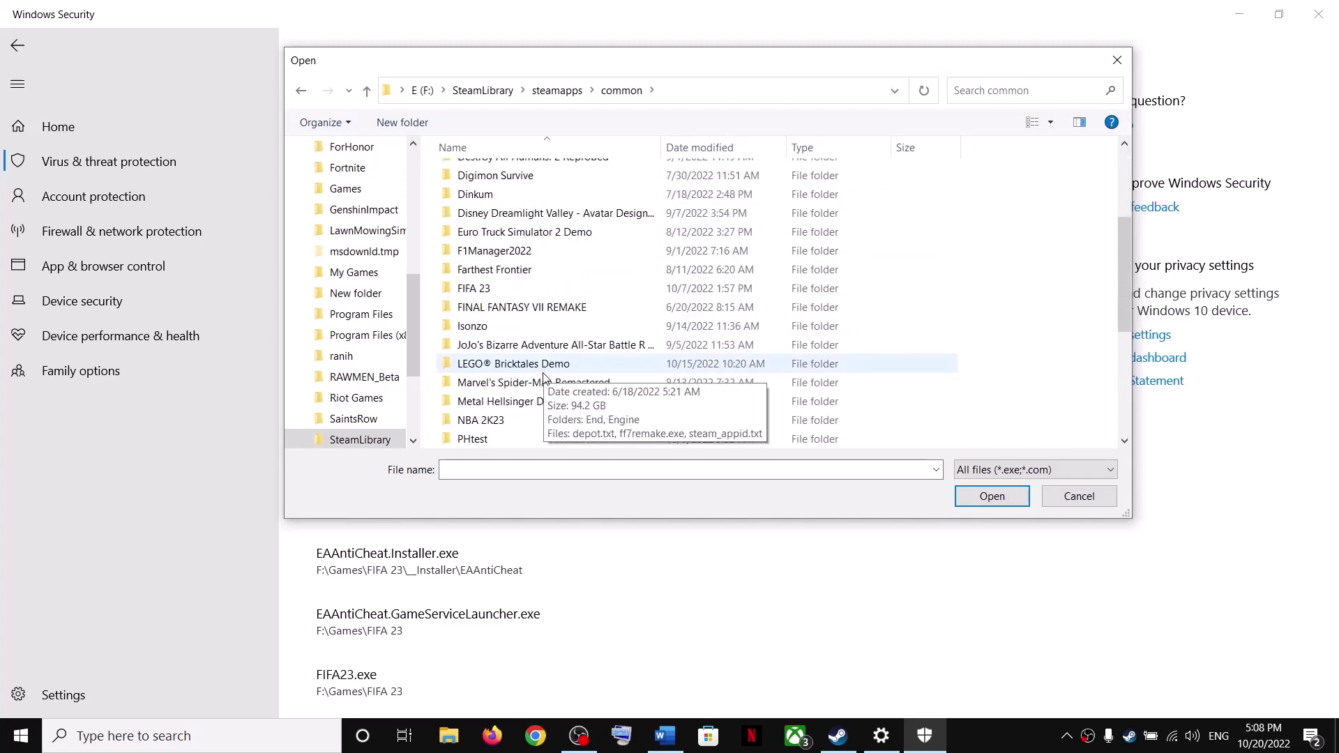
click(499, 425)
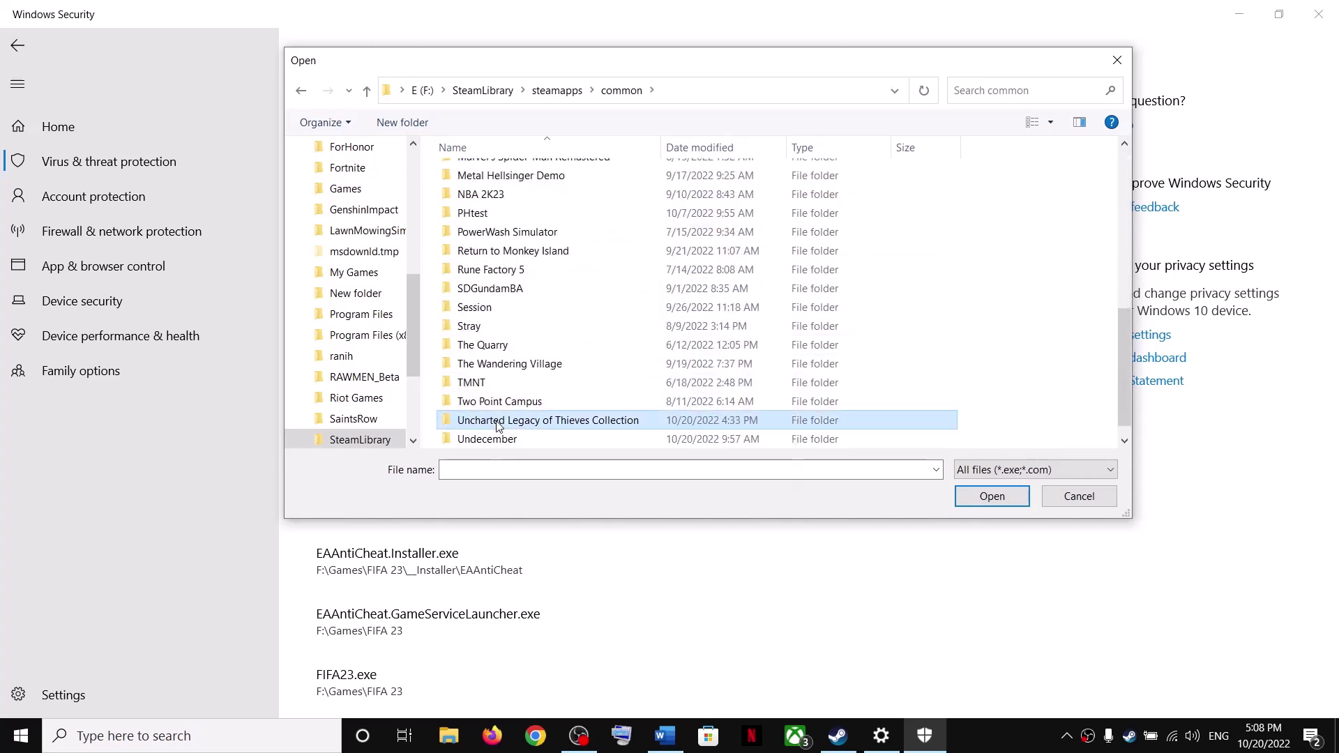
double_click(574, 427)
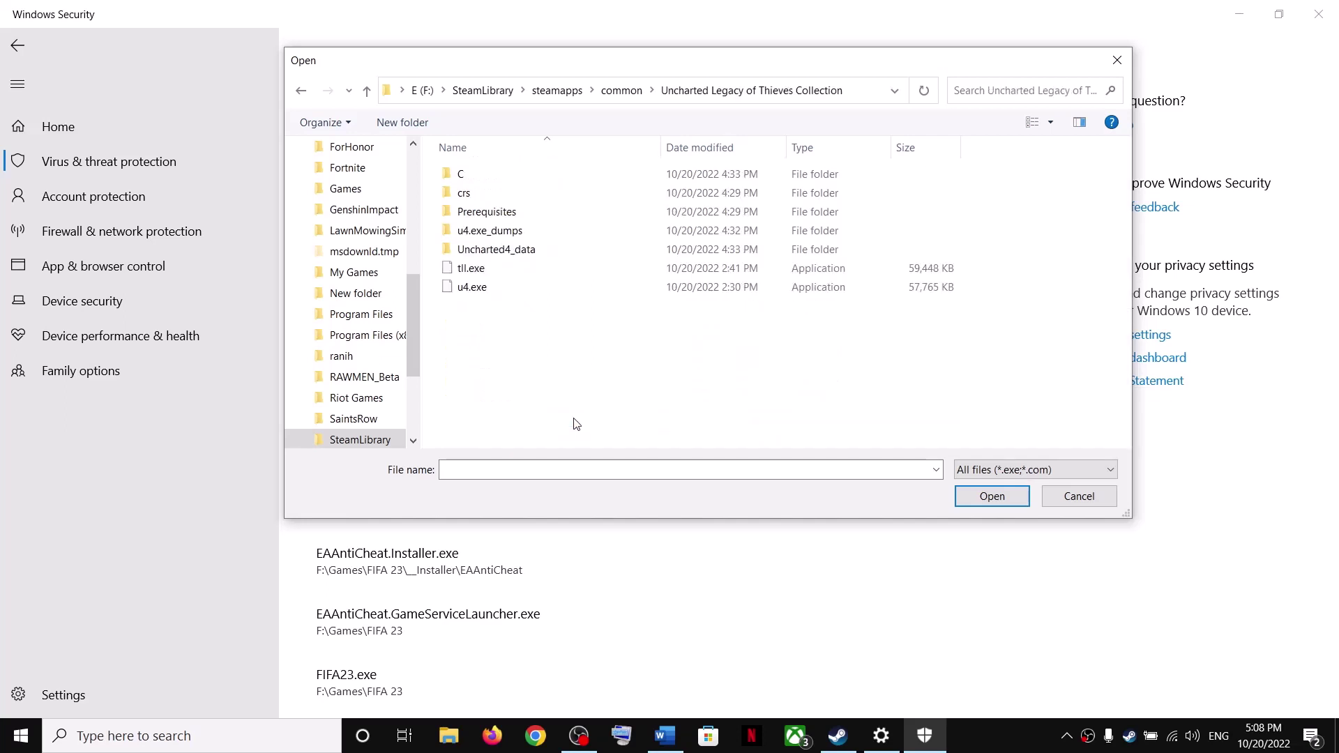
click(533, 292)
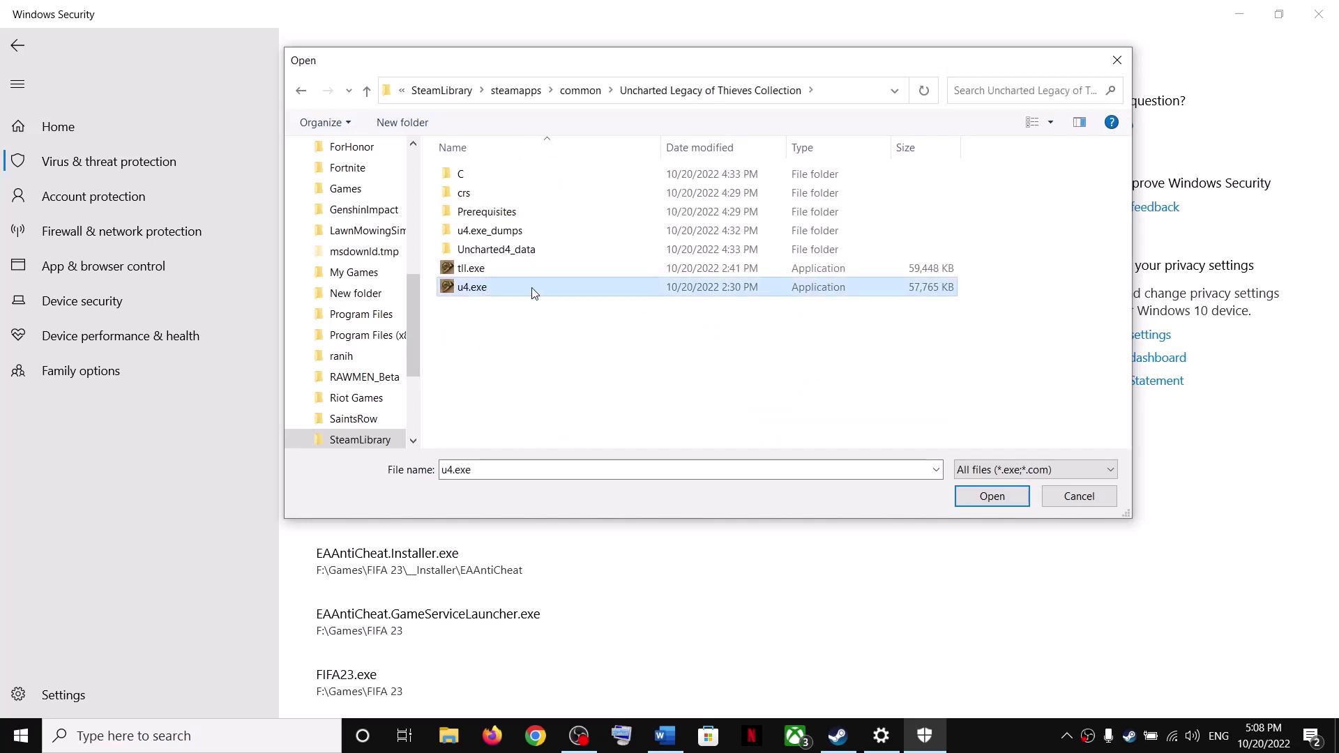
click(1000, 491)
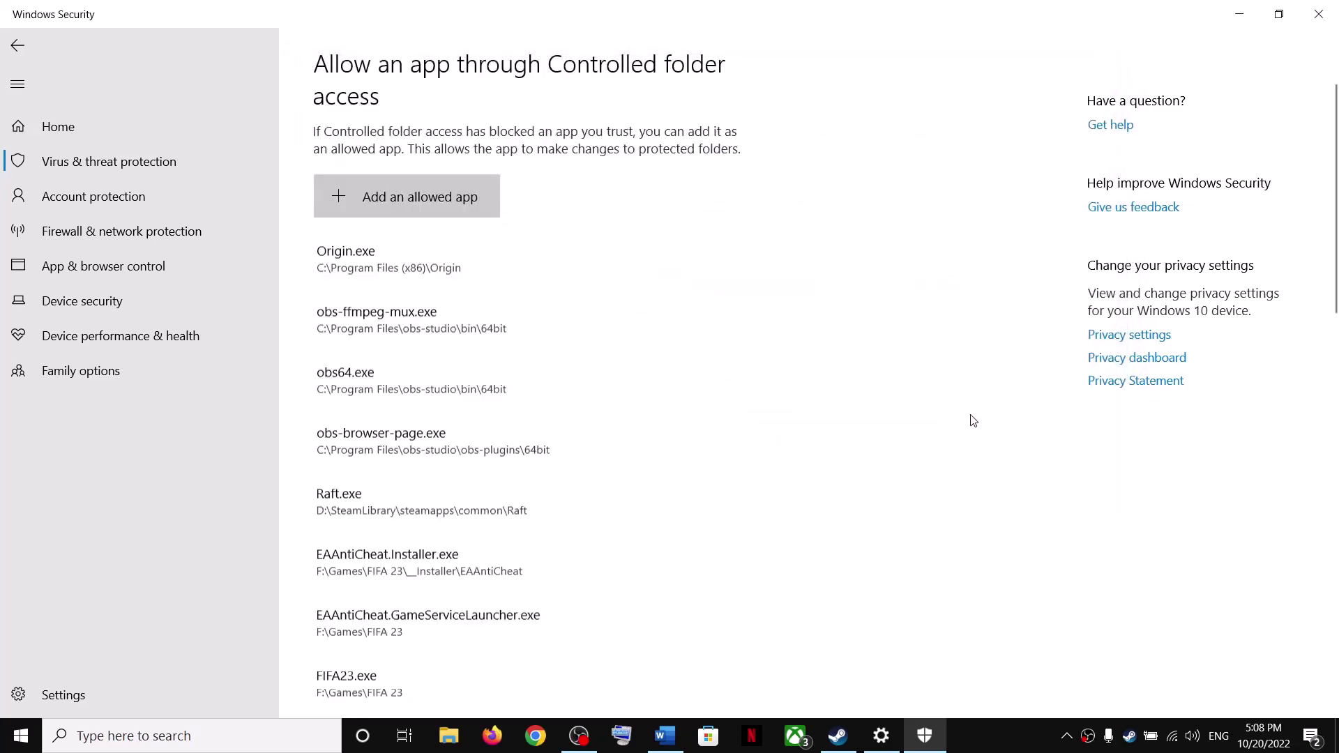
Step: Add tll.exe from the Uncharted Legacy of Thieves Collection folder as another allowed app for Controlled folder access
click(450, 209)
click(409, 272)
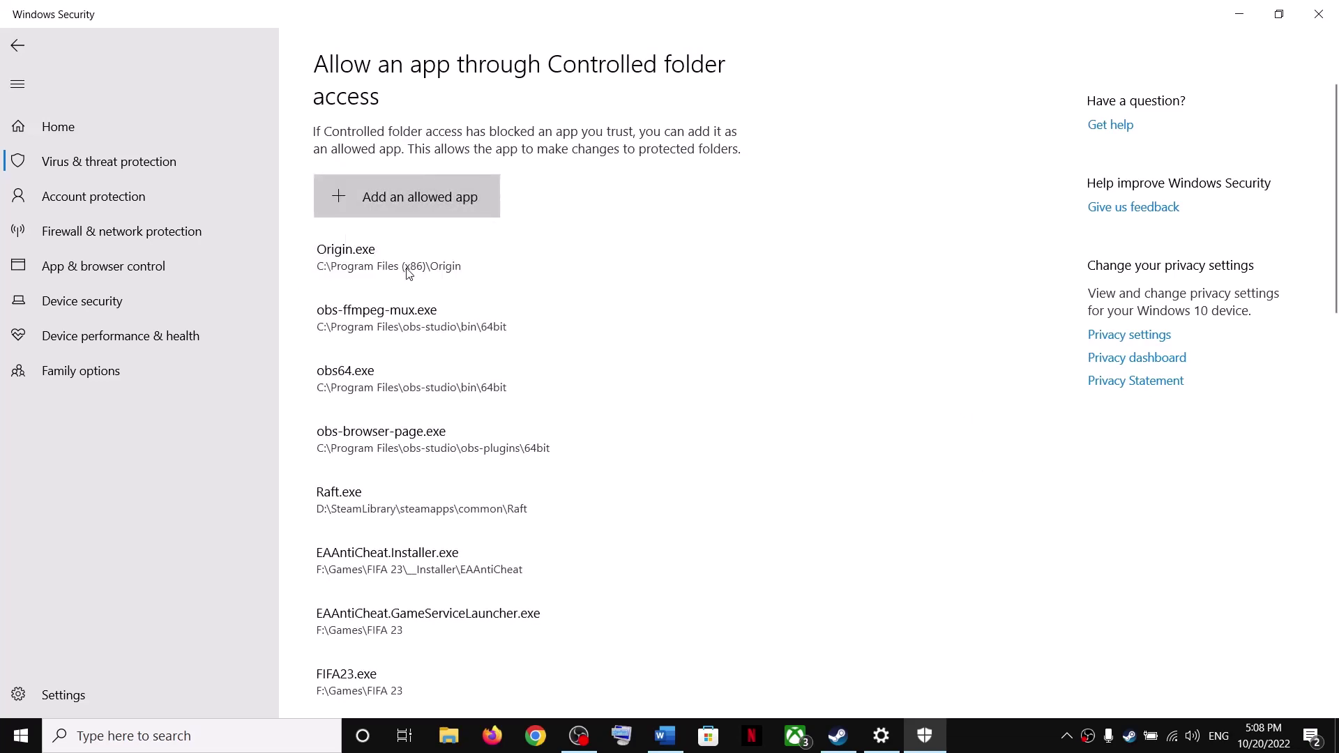
click(488, 268)
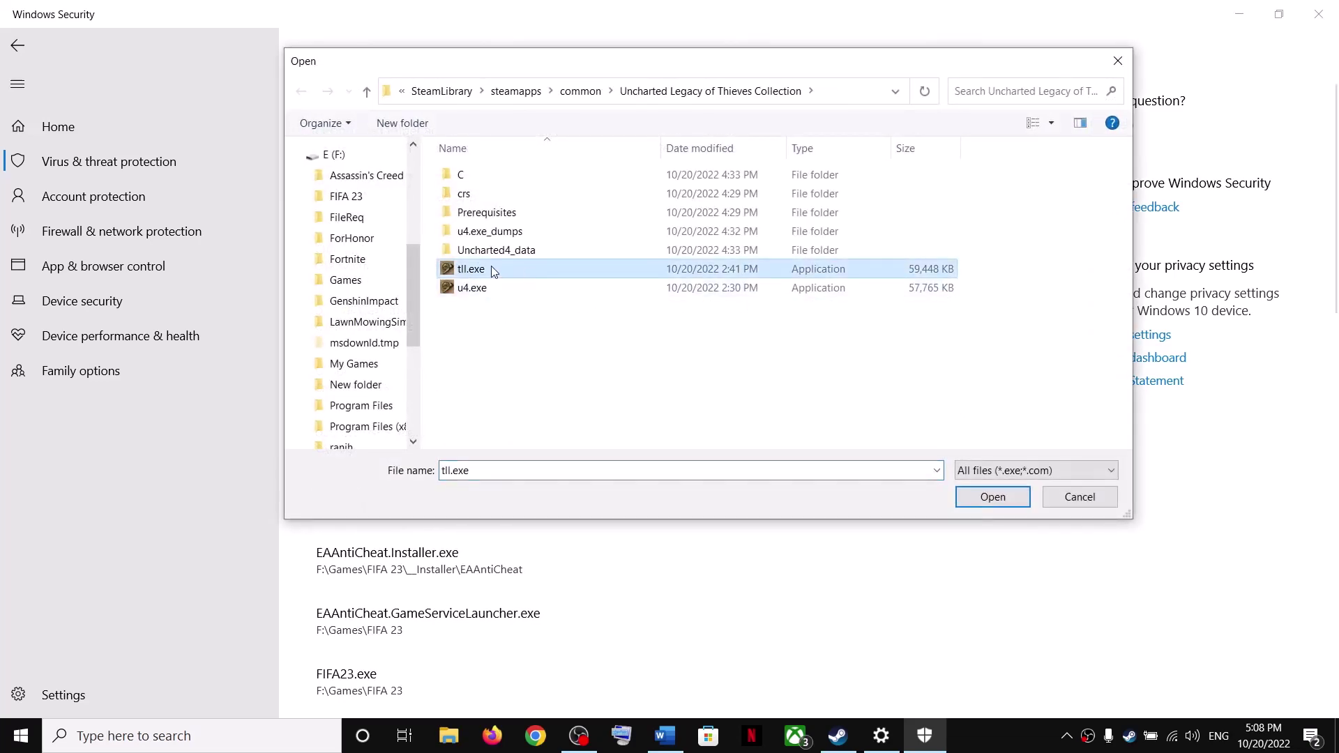
click(993, 497)
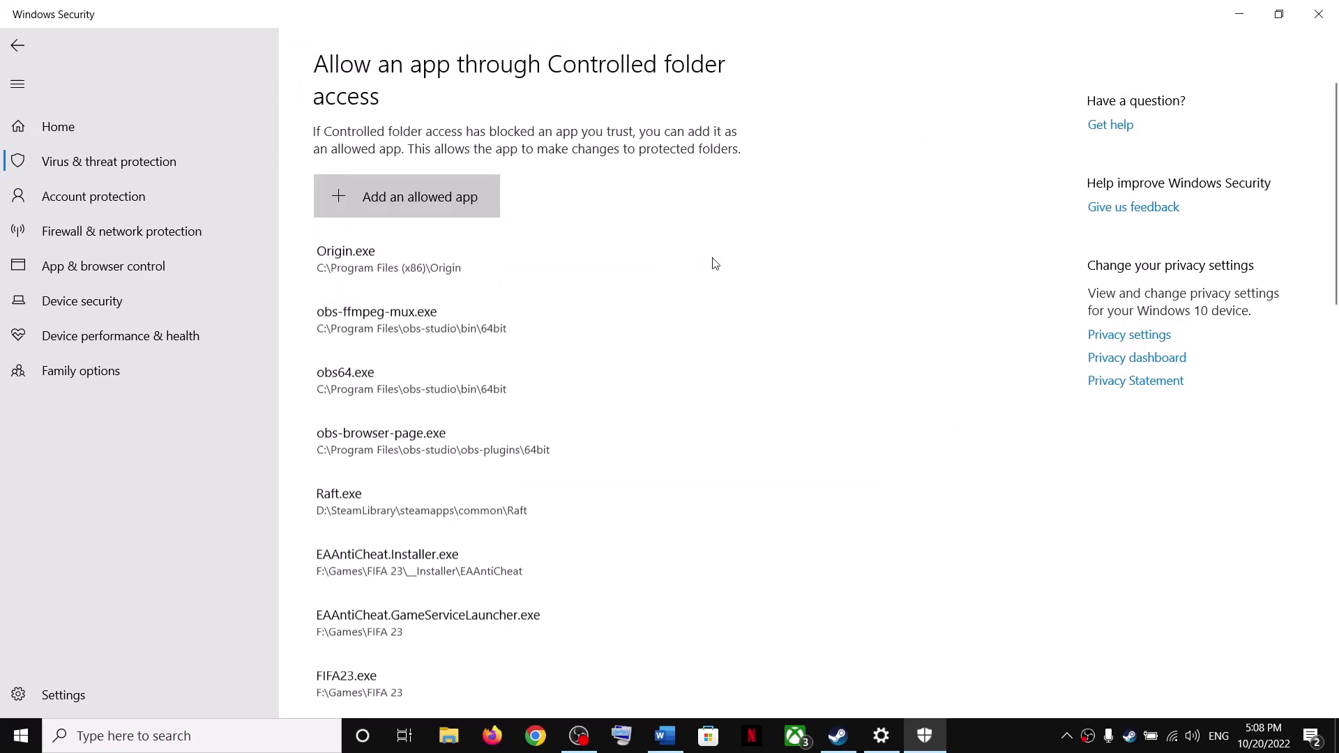
Step: Open Control Panel and go through System and Security to the apps allowed through Windows Defender Firewall
click(307, 742)
text(control)
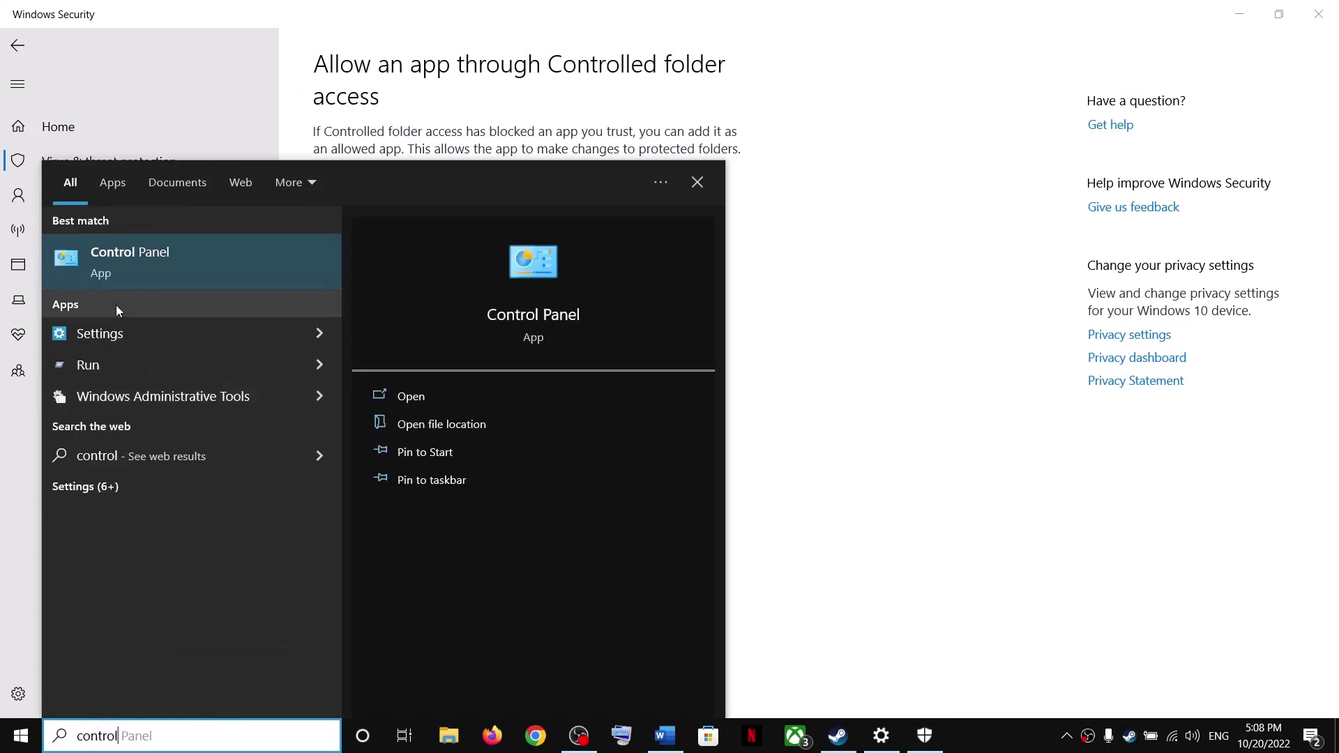
click(115, 277)
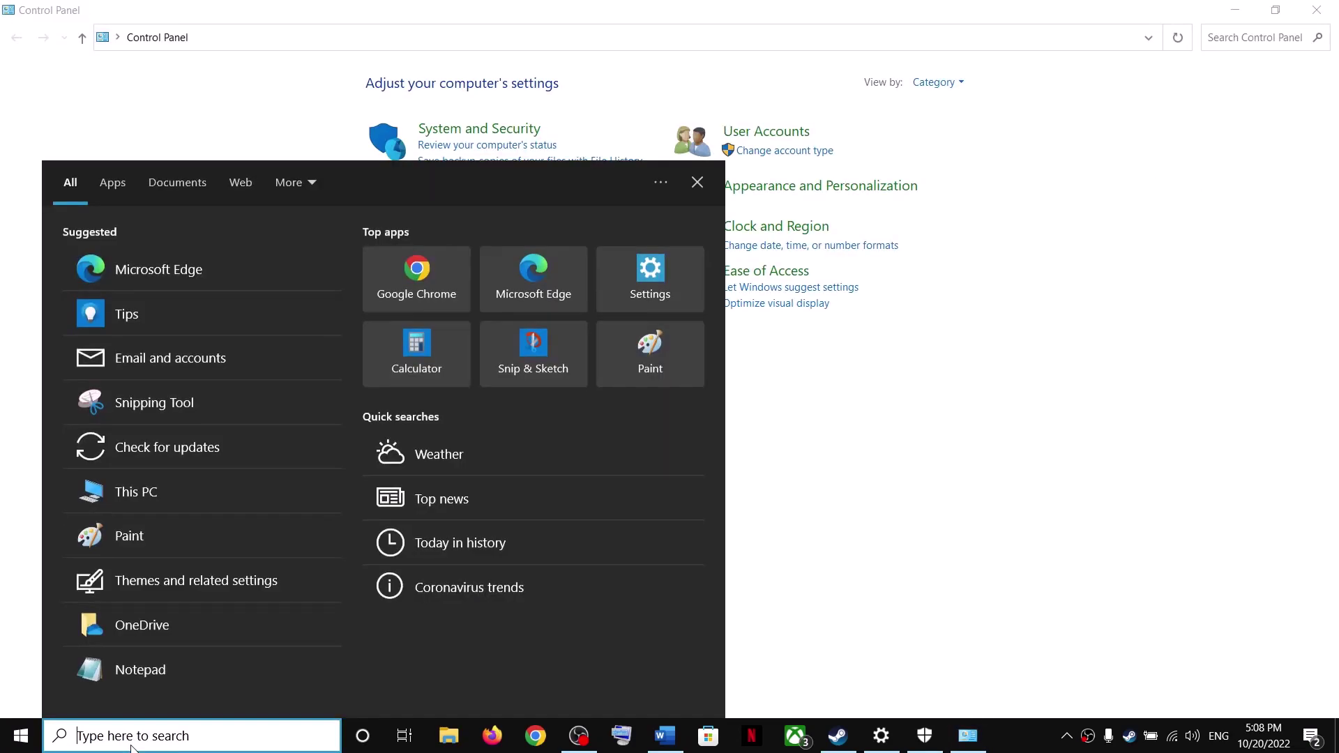
click(1166, 486)
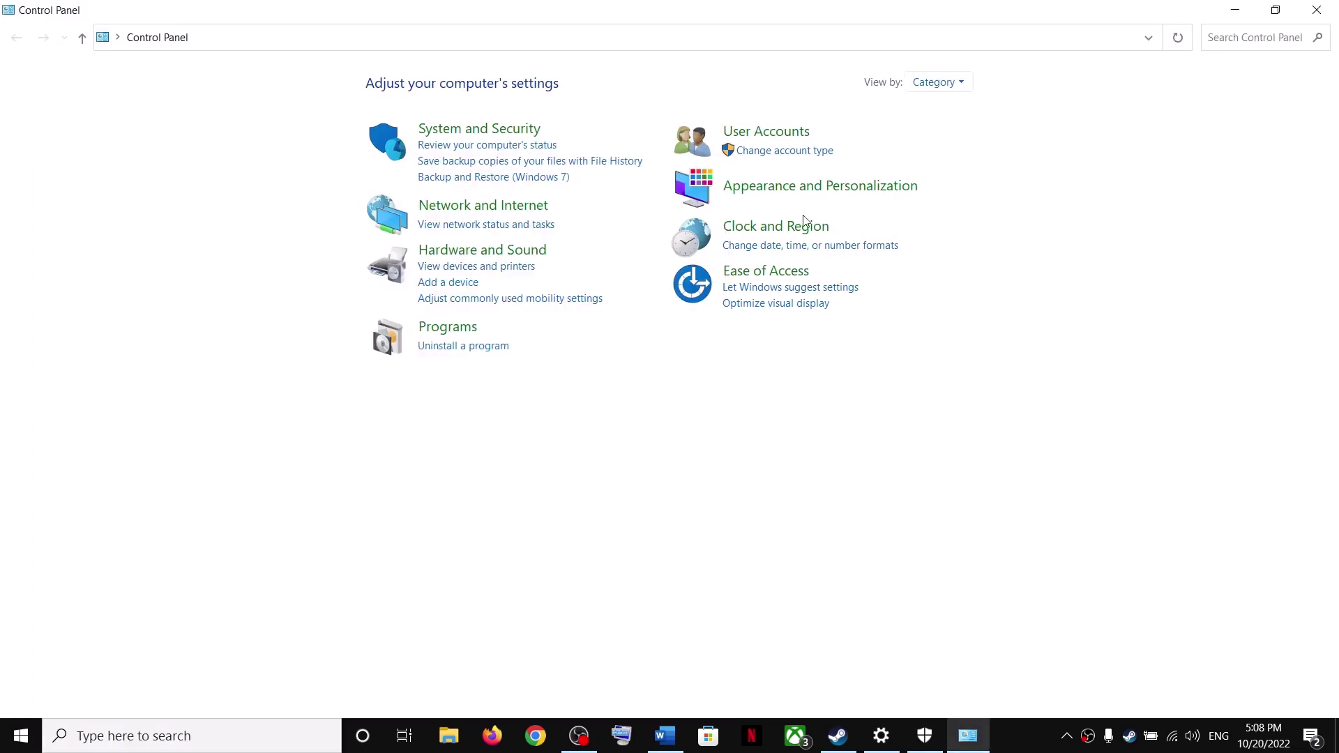
click(511, 131)
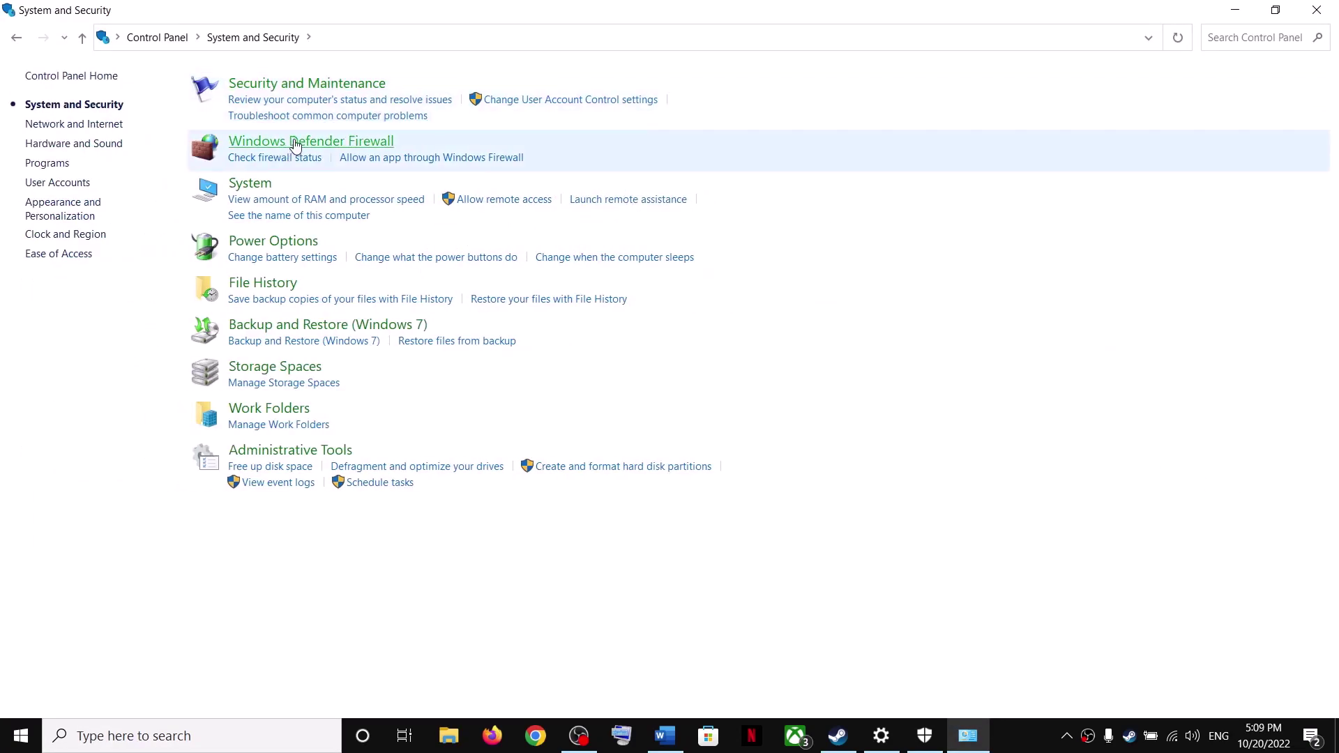
click(292, 144)
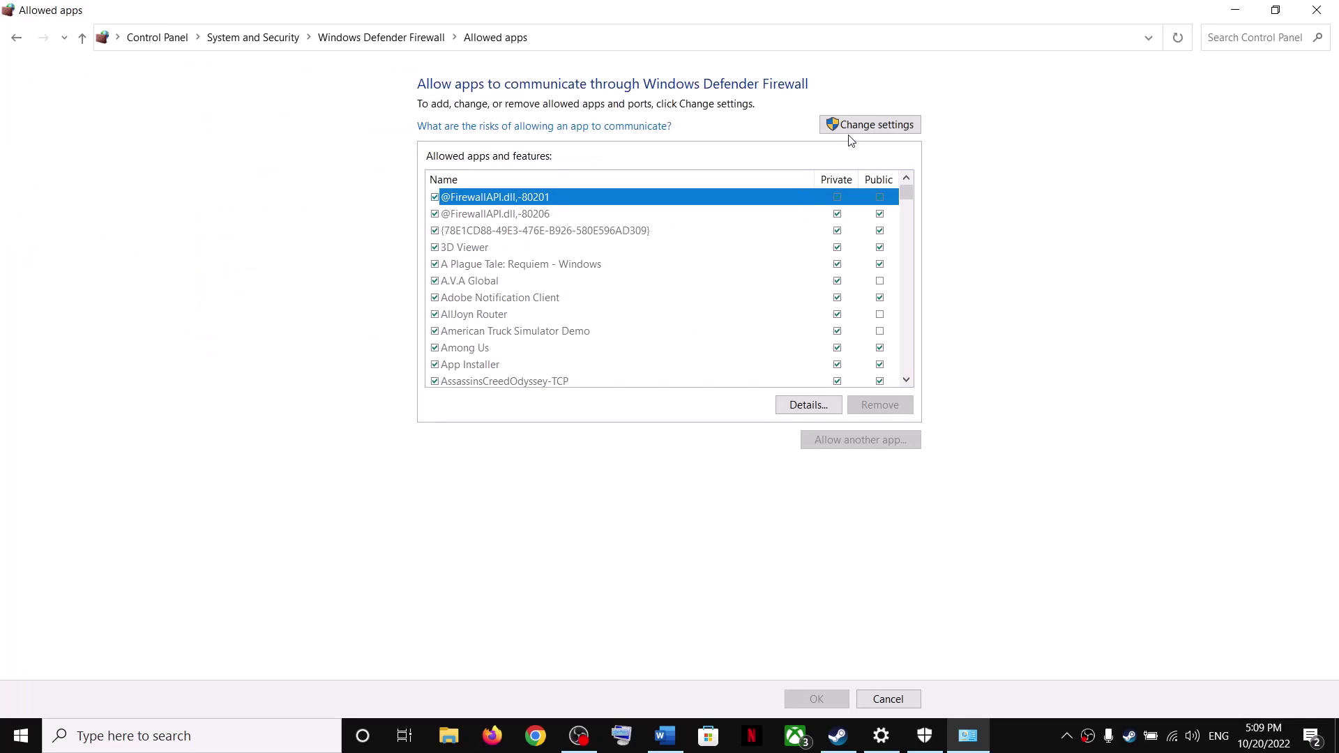
Step: Enable changes to the firewall's allowed apps and start adding another app by browsing for its file
click(850, 134)
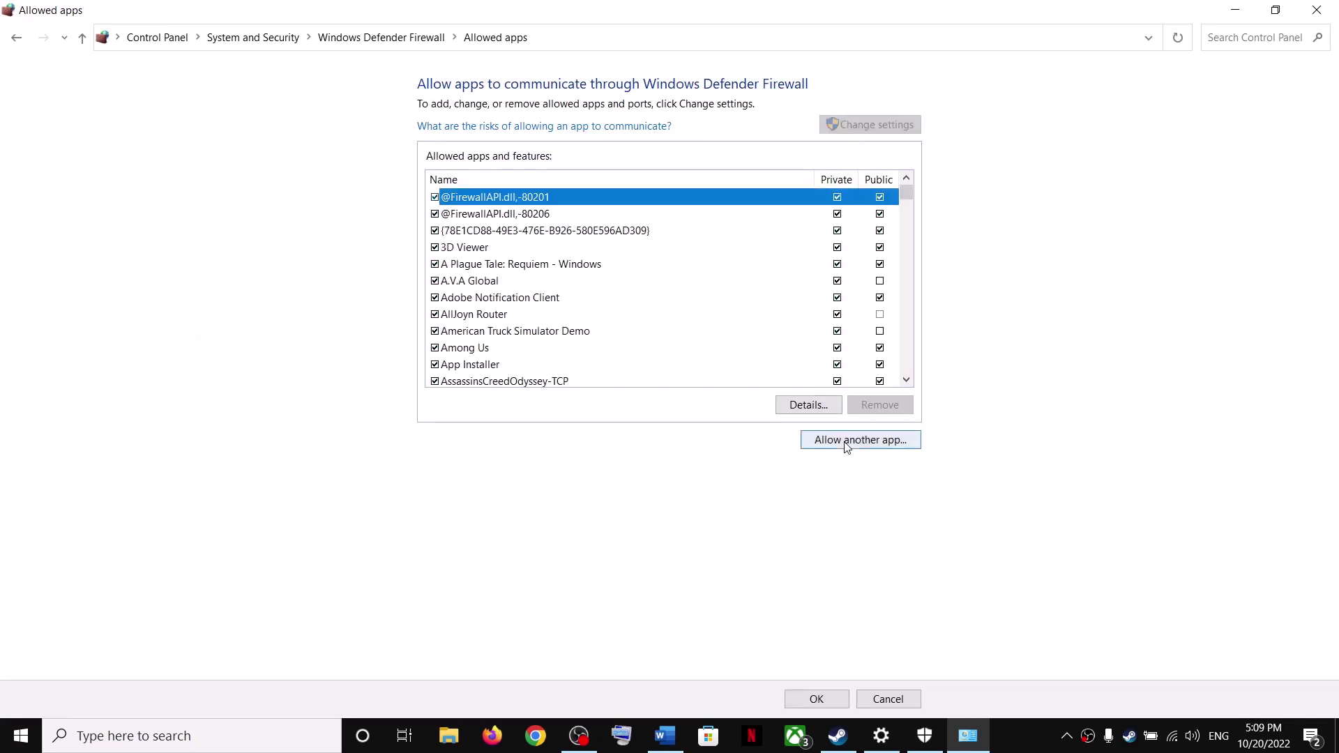
click(847, 444)
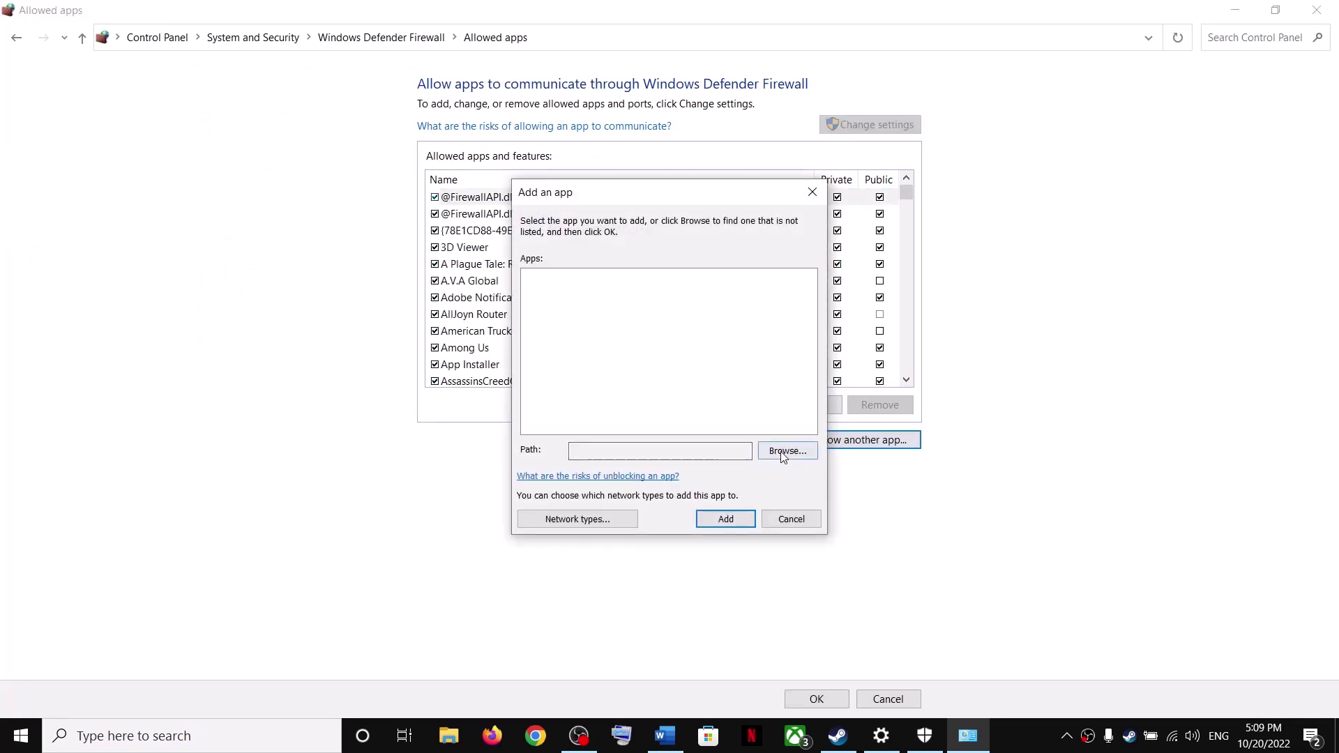
click(782, 454)
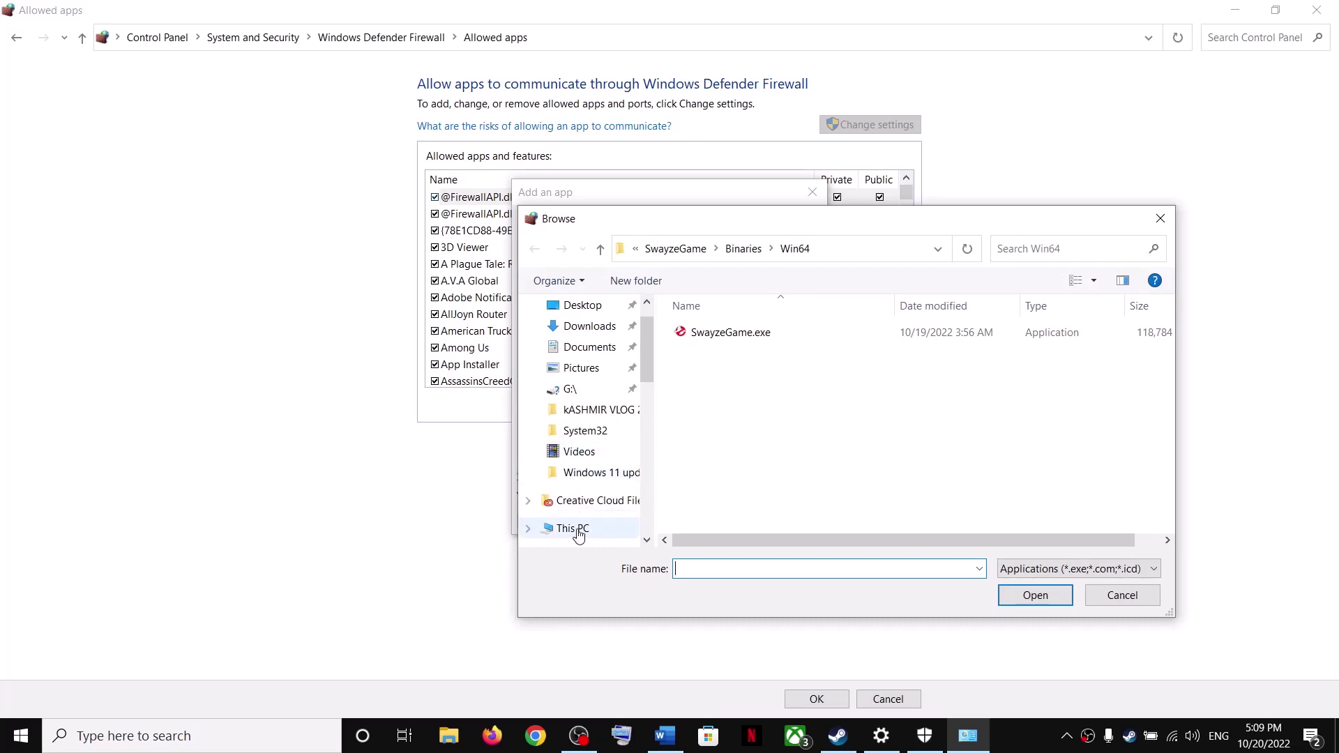
Step: Browse to the game folder F:\SteamLibrary\steamapps\common\Uncharted Legacy of Thieves Collection
click(578, 534)
scroll(922, 333, down, 3)
double_click(783, 517)
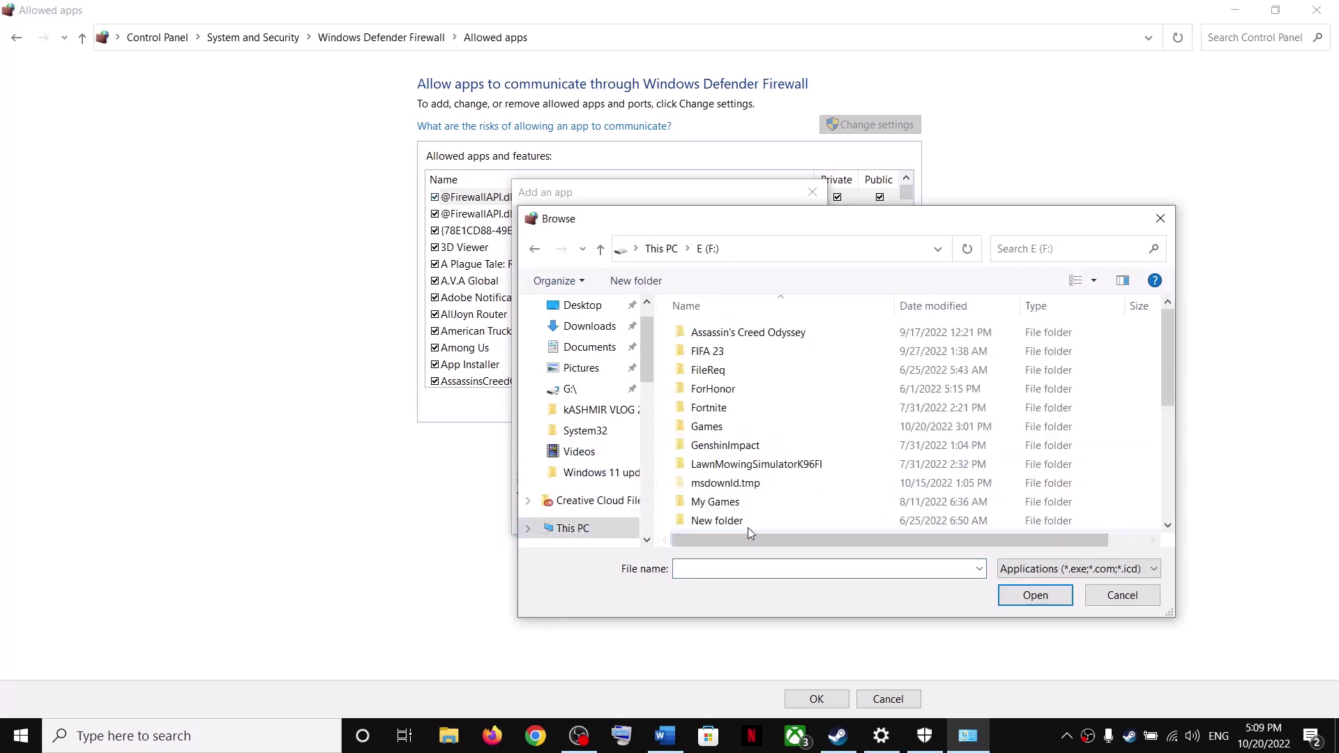
scroll(756, 488, down, 6)
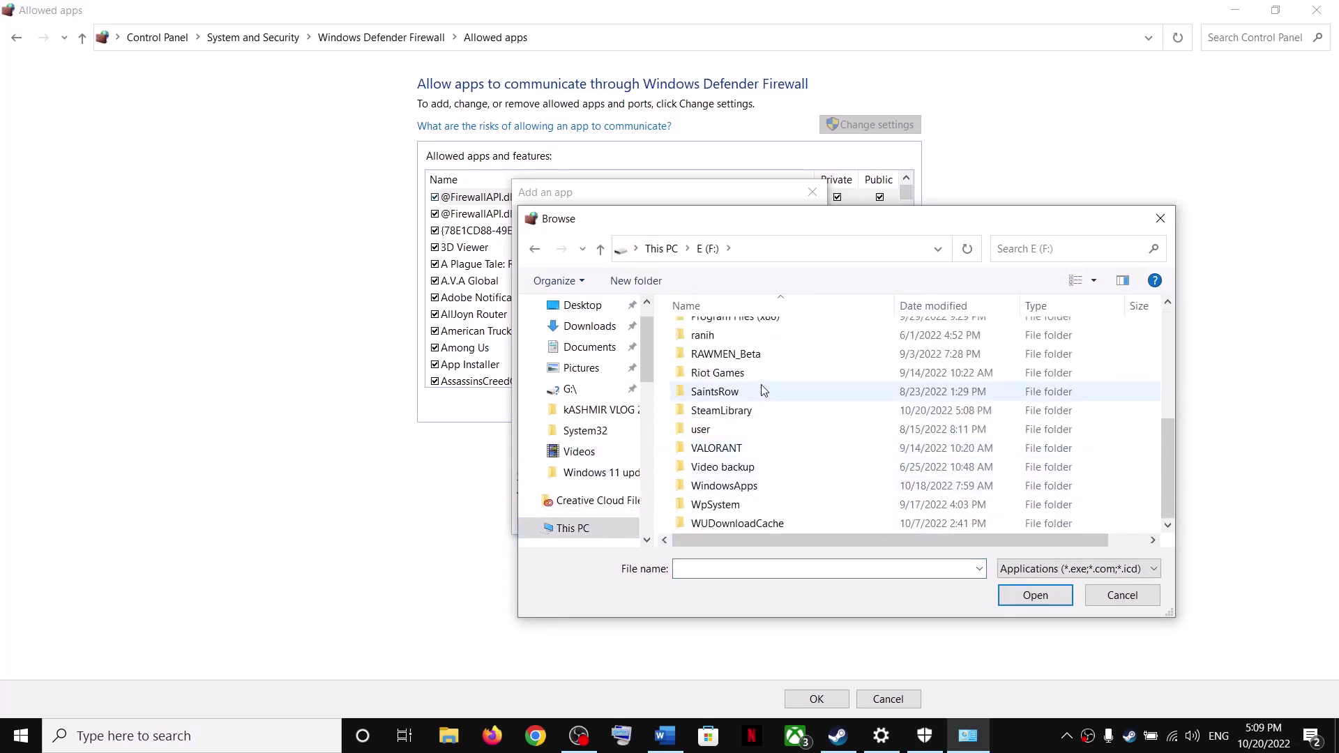
scroll(760, 405, up, 1)
scroll(746, 436, down, 1)
double_click(720, 410)
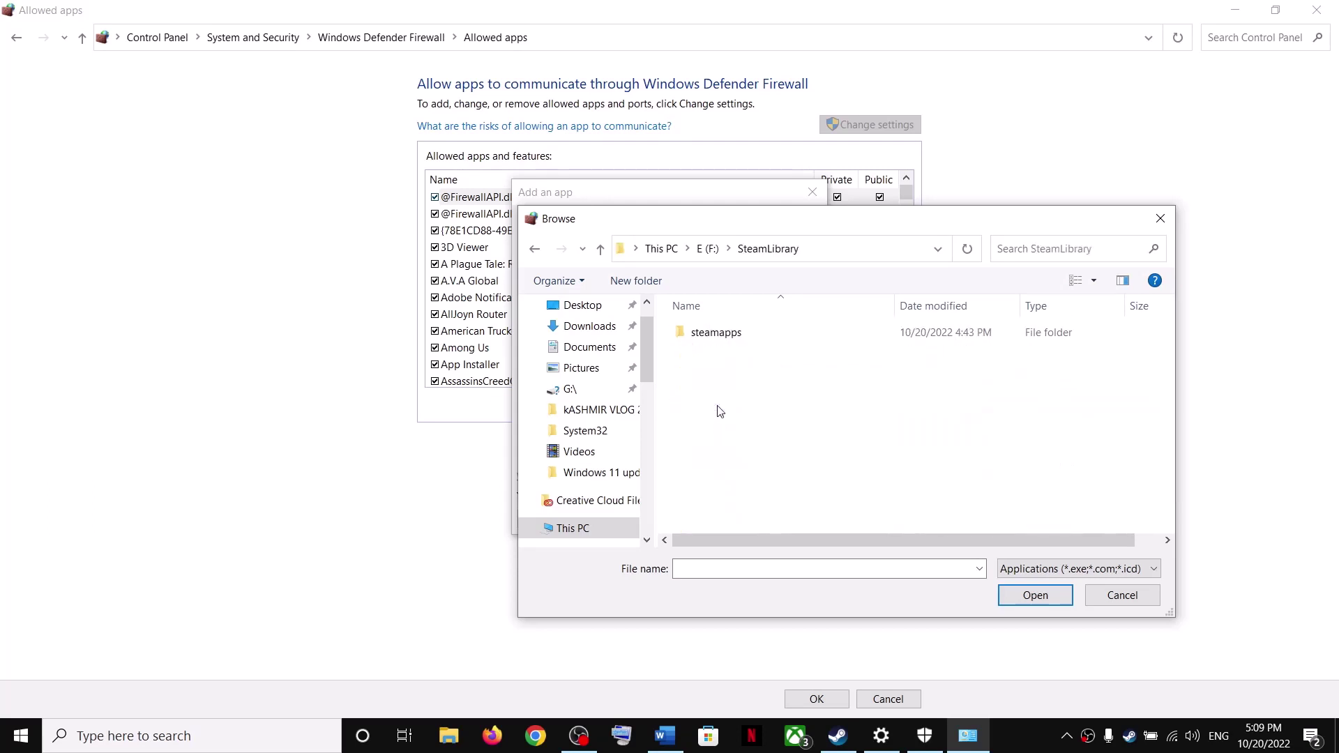
double_click(718, 333)
double_click(722, 334)
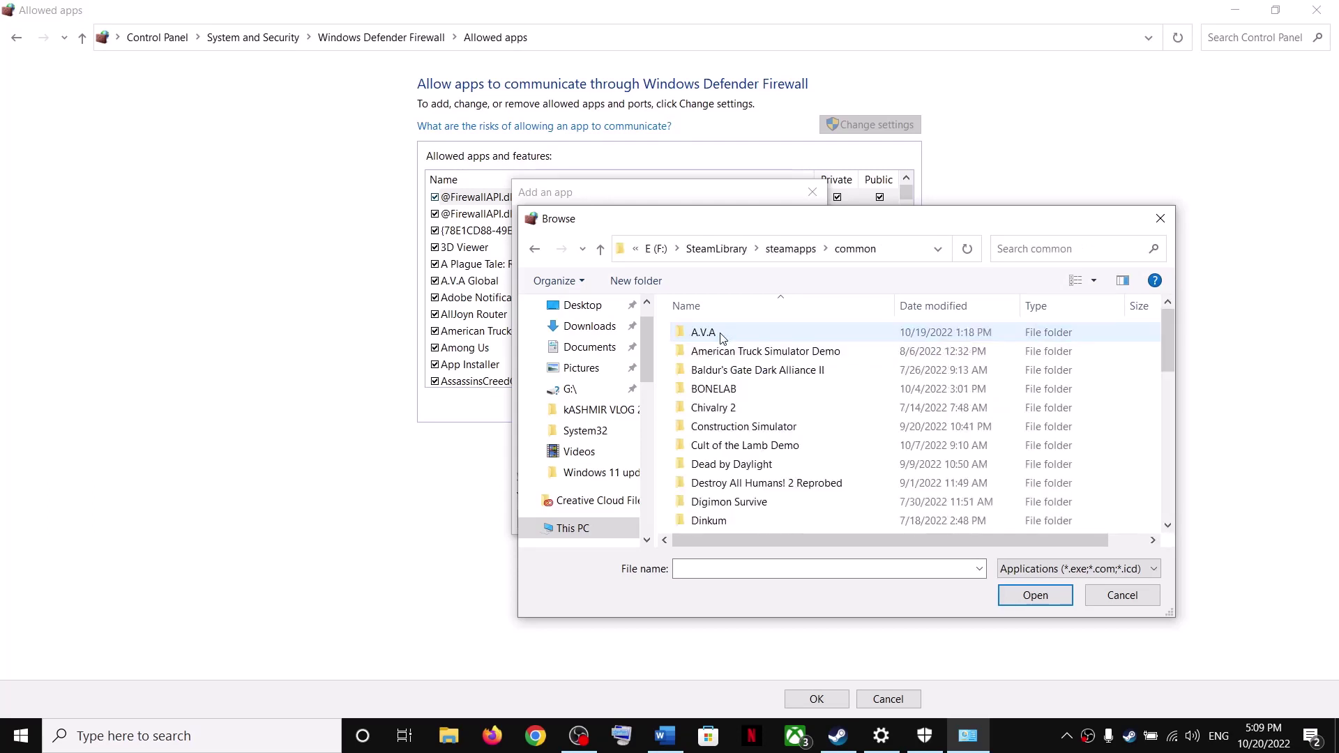
scroll(732, 418, down, 10)
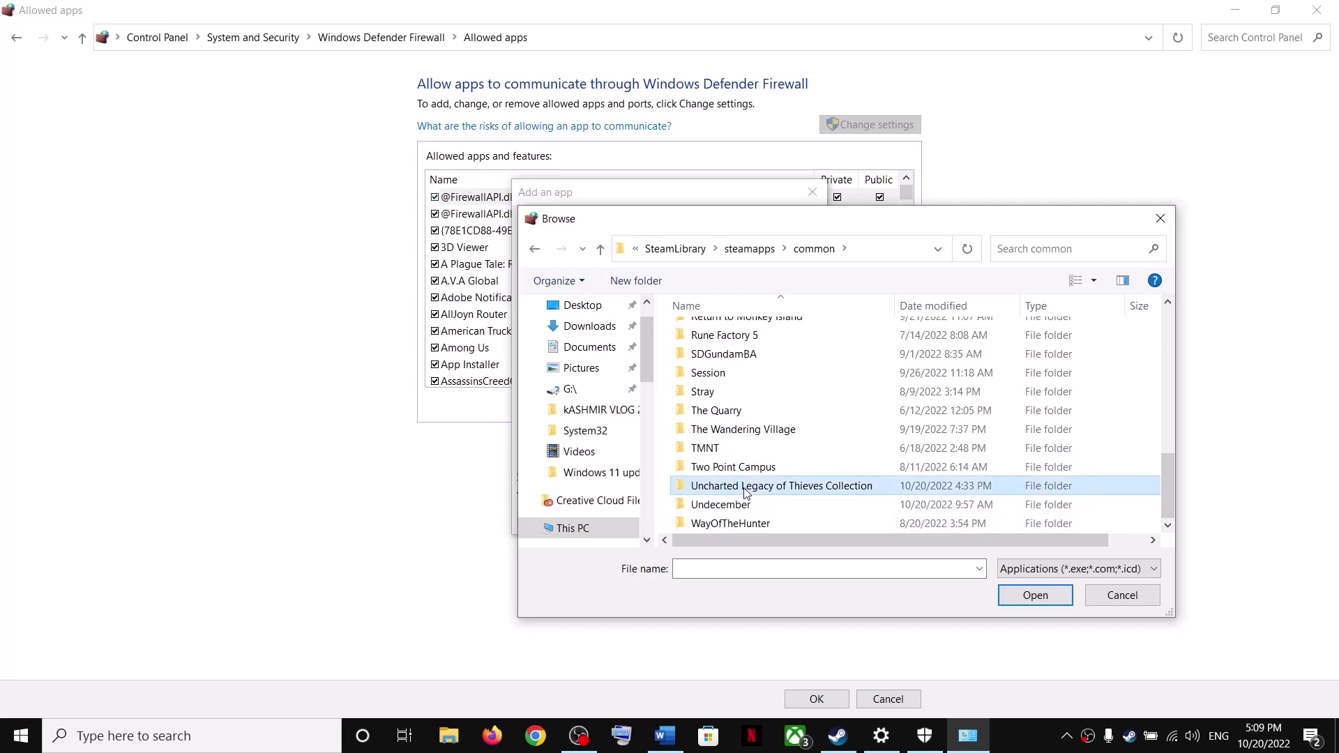
double_click(748, 488)
Step: Choose u4.exe and try to add it to the apps allowed through Windows Defender Firewall
click(714, 445)
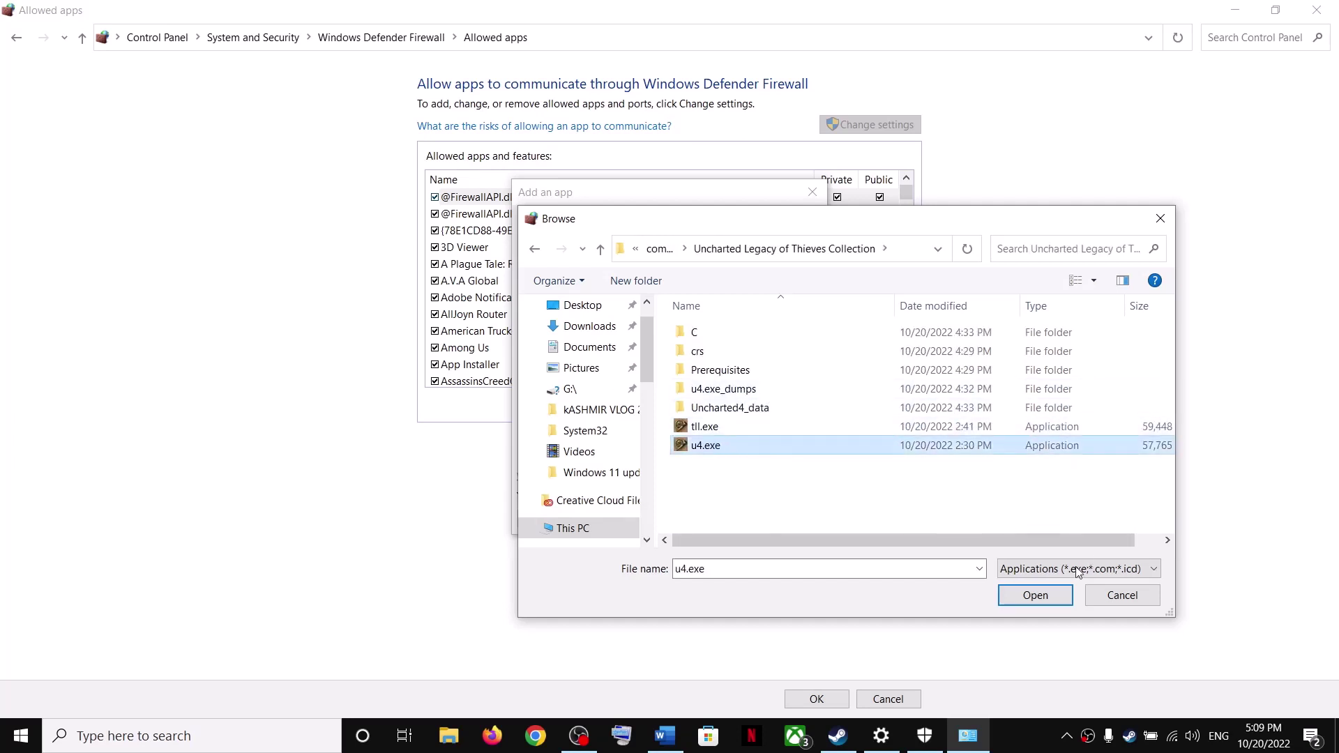
click(1035, 595)
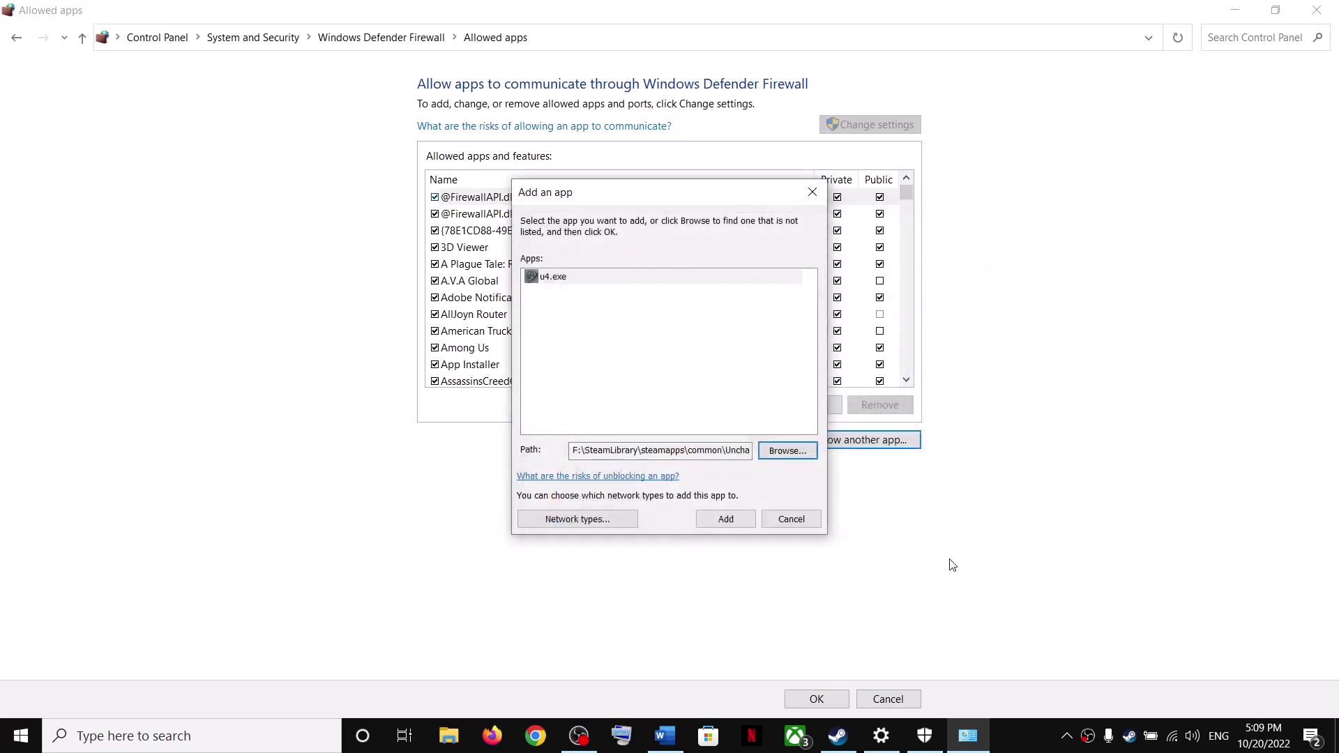
click(726, 520)
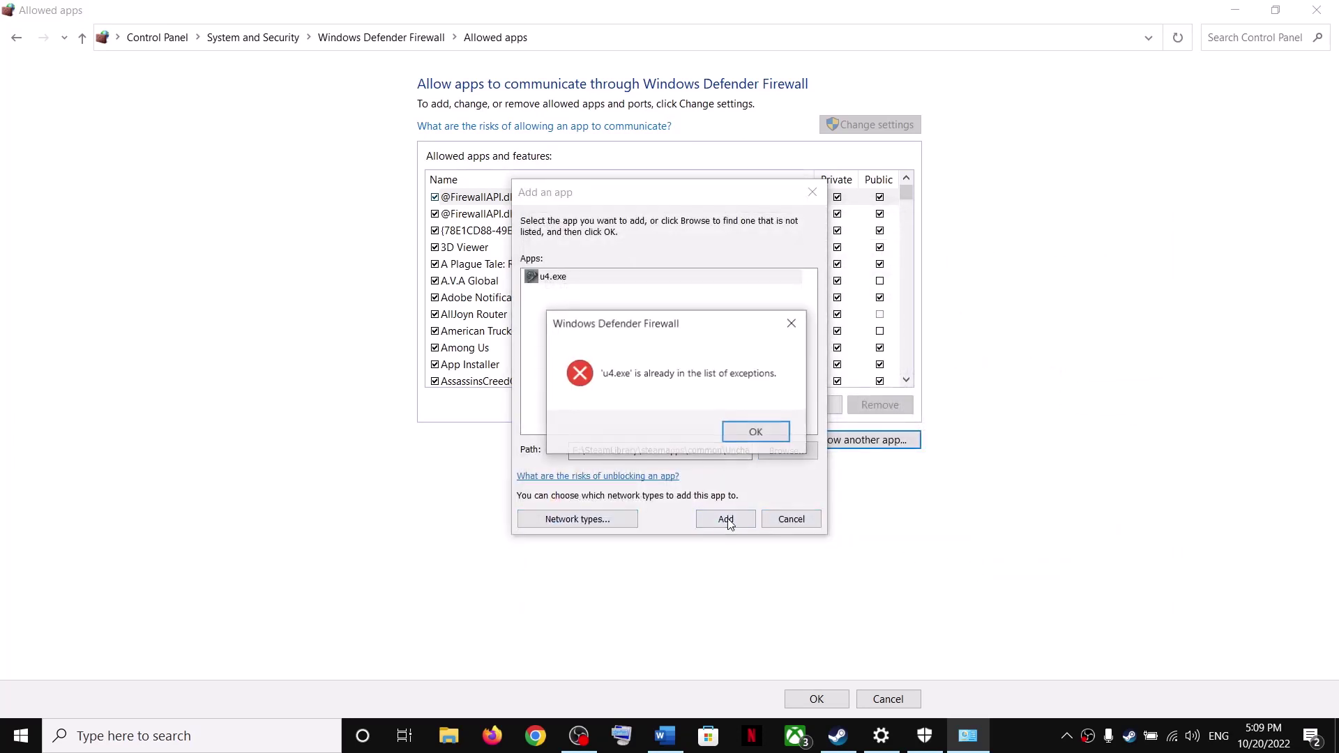
Step: Add tll.exe from the game folder to the apps allowed through Windows Defender Firewall and save the changes
click(739, 431)
click(786, 450)
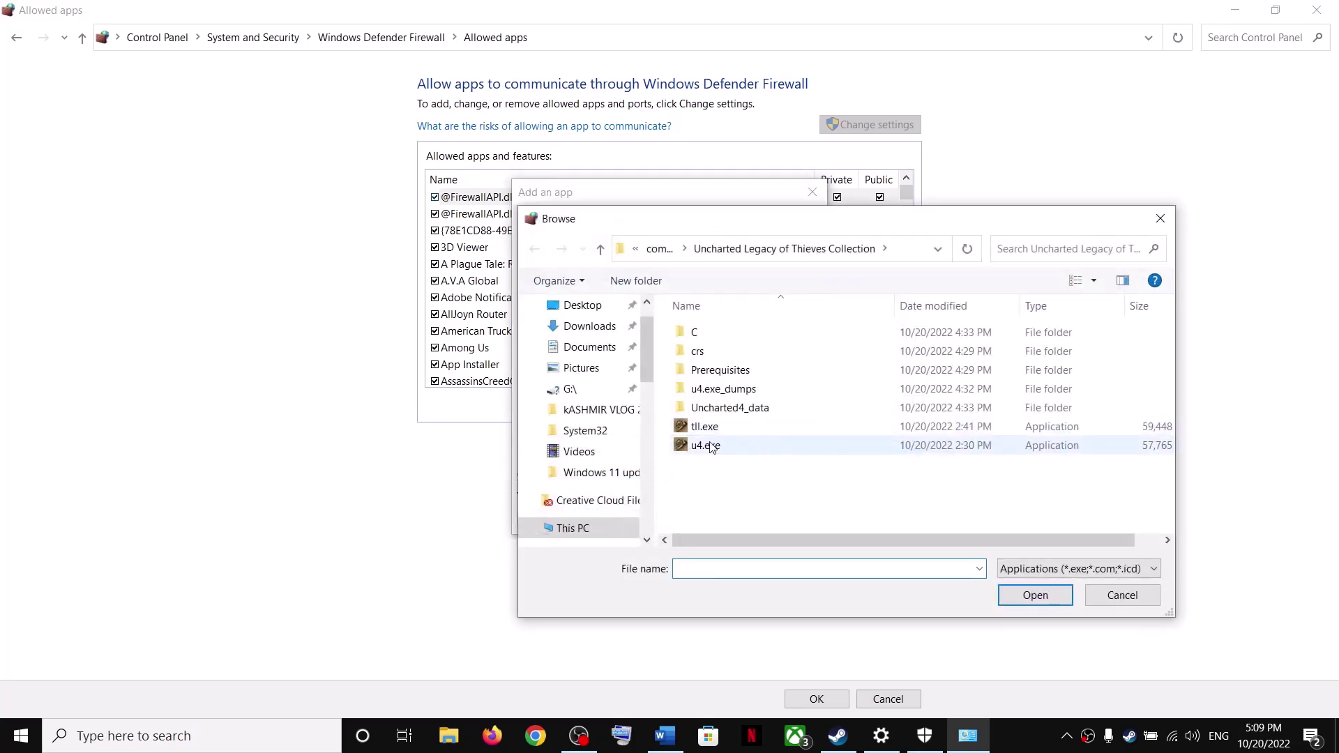
click(691, 429)
click(1028, 598)
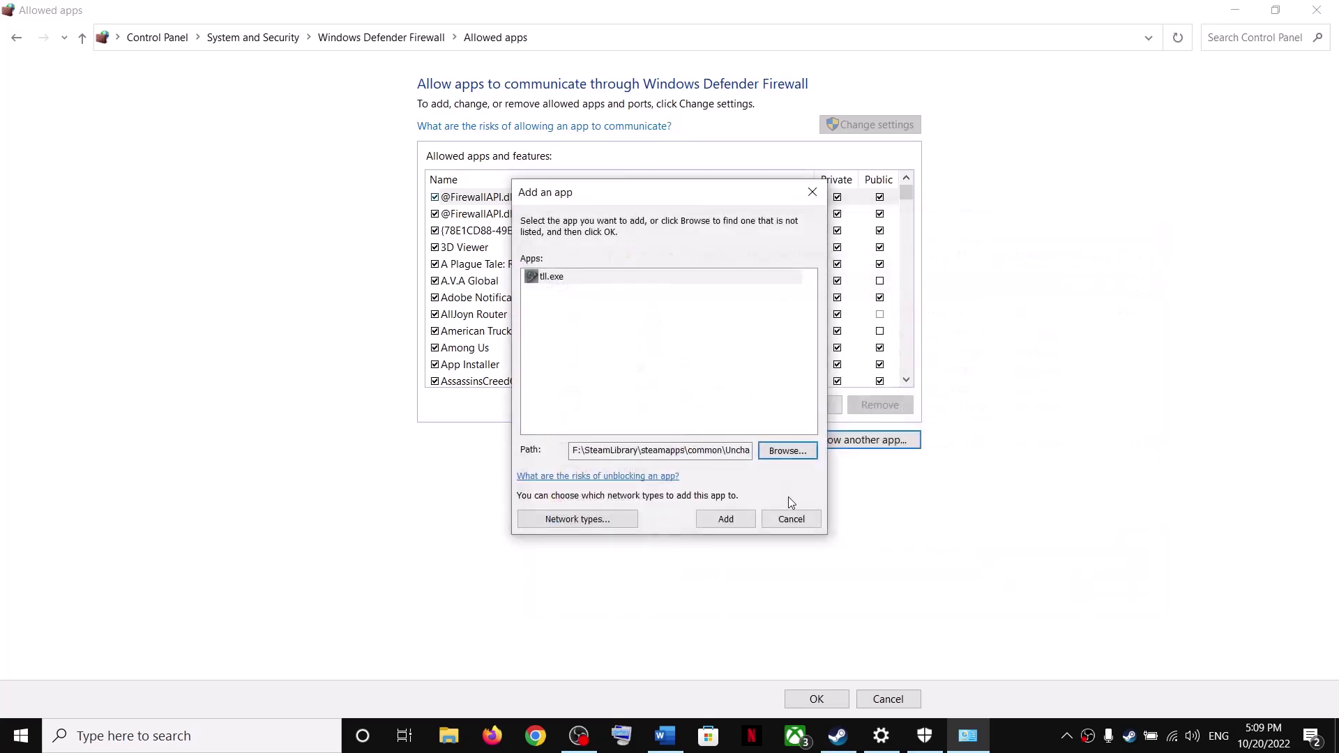
click(725, 522)
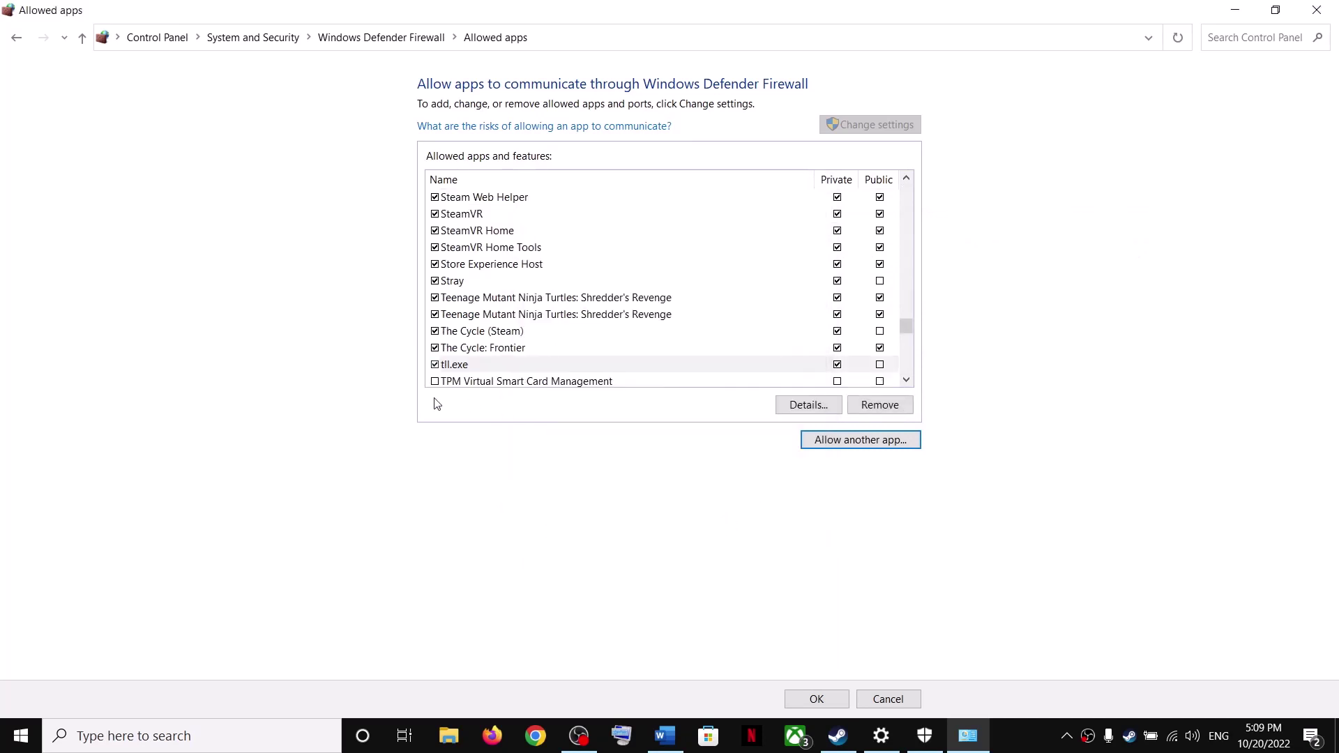
scroll(611, 383, down, 3)
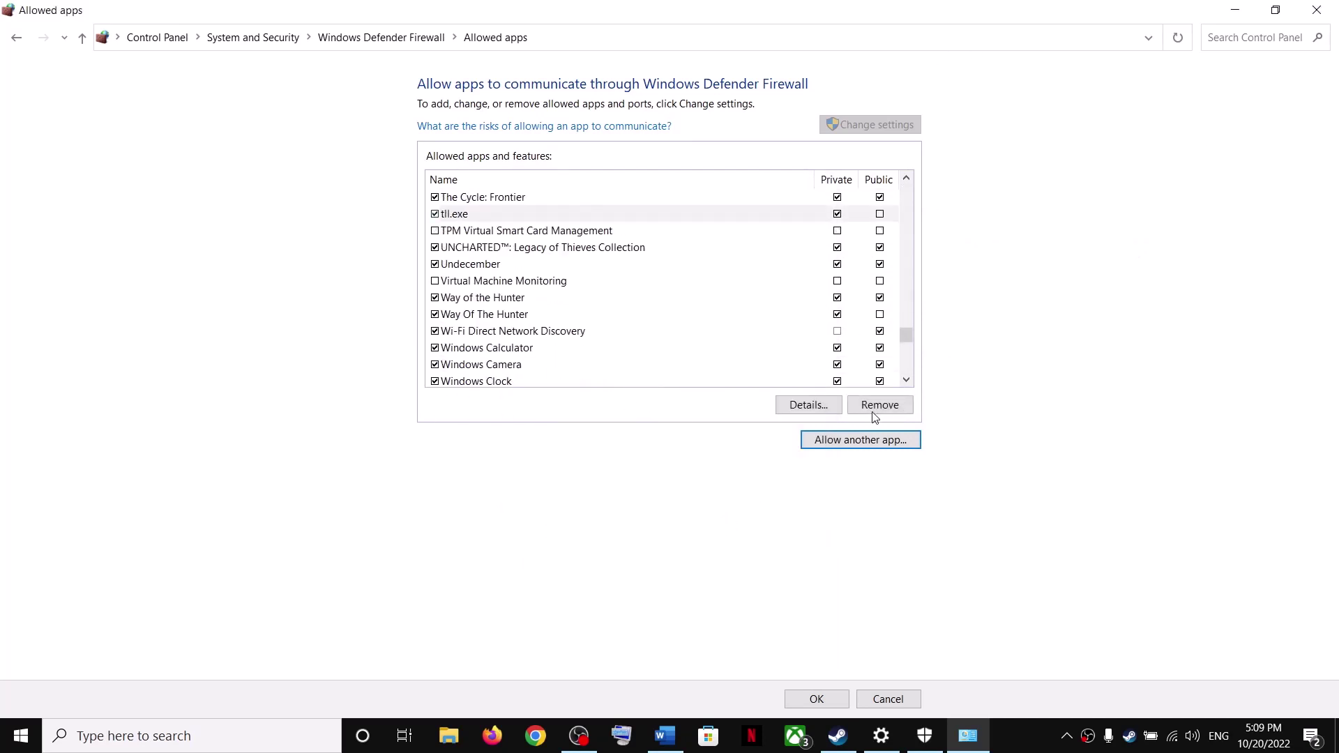
click(821, 705)
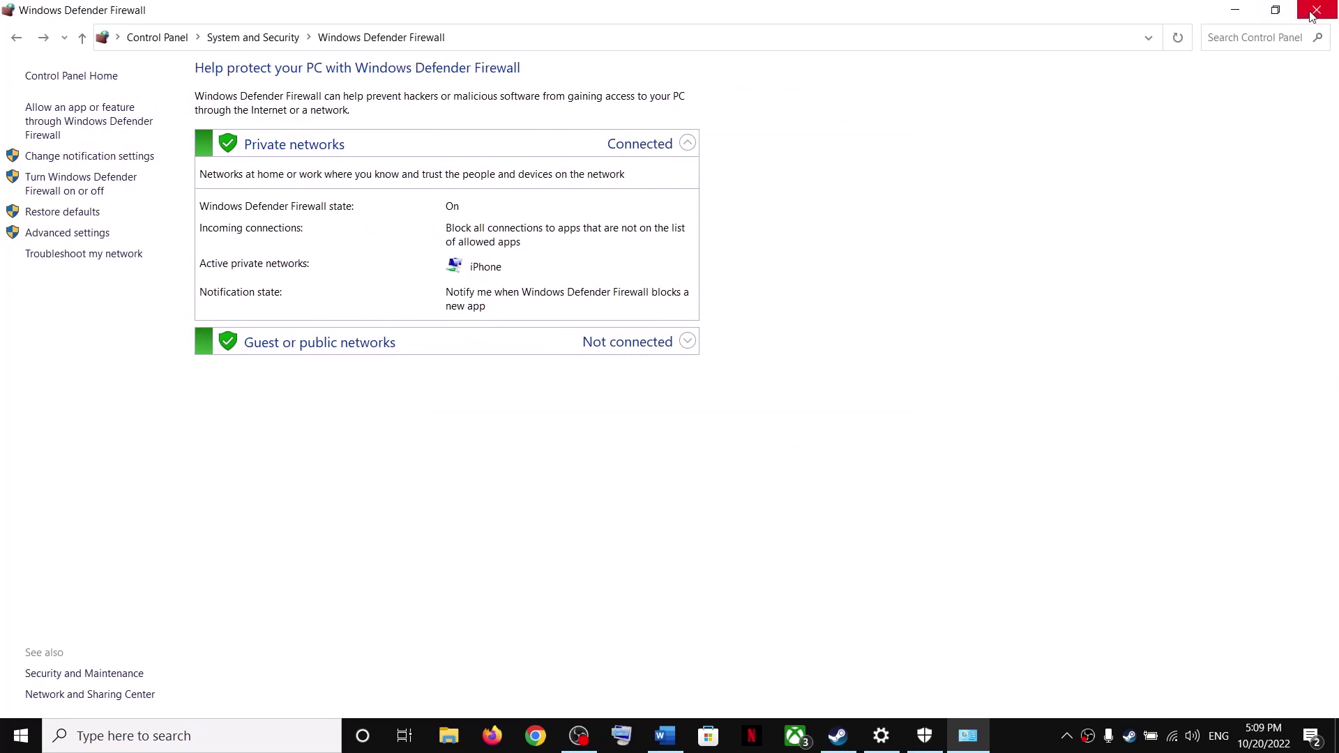
Step: Close the firewall, Windows Security and Settings windows and go to Step 16 on virtual memory in the Word document
click(1311, 14)
click(1303, 20)
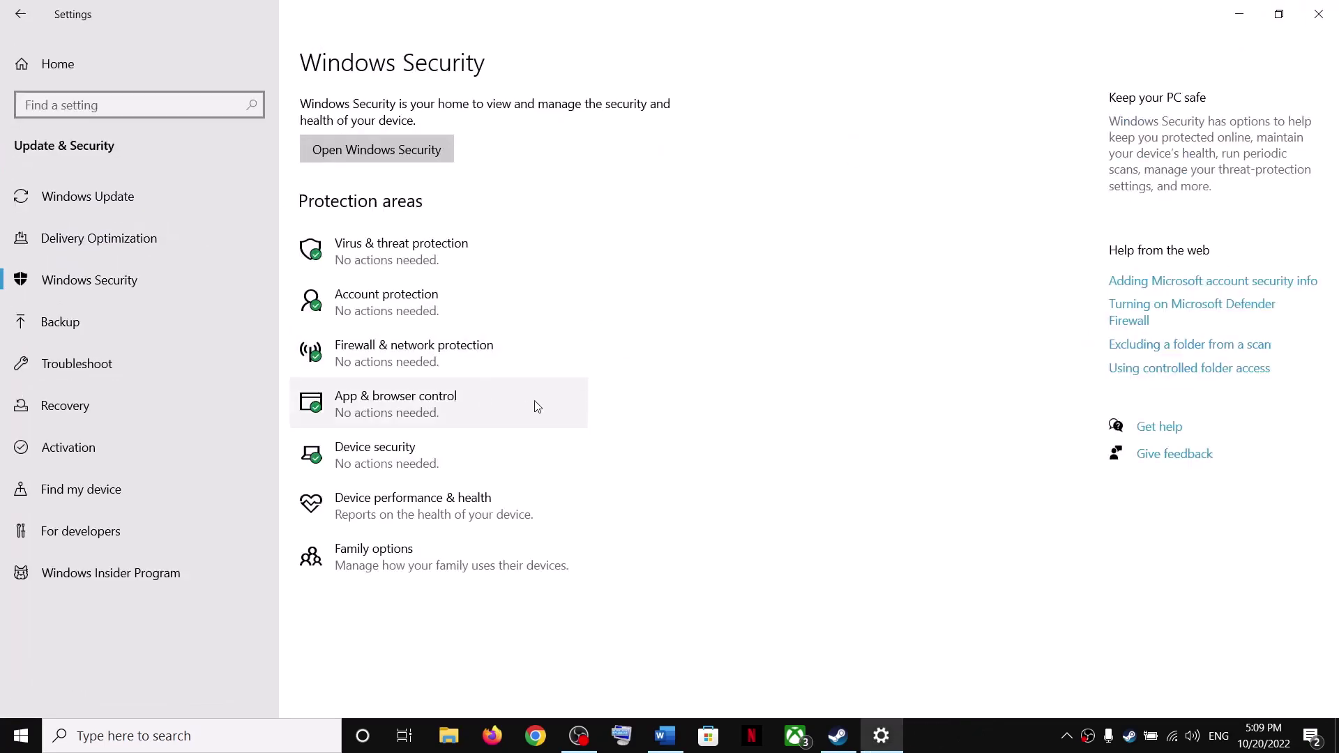
click(1310, 16)
scroll(487, 390, down, 5)
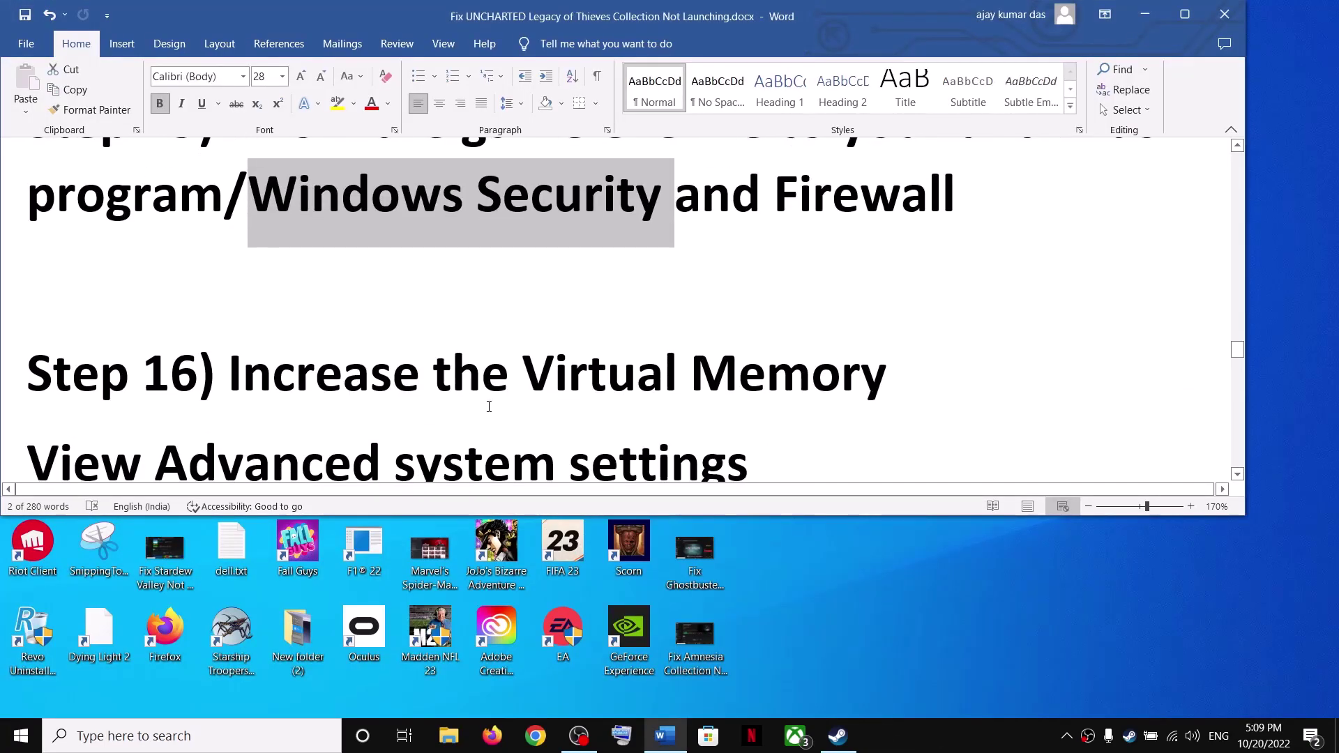
scroll(512, 351, down, 1)
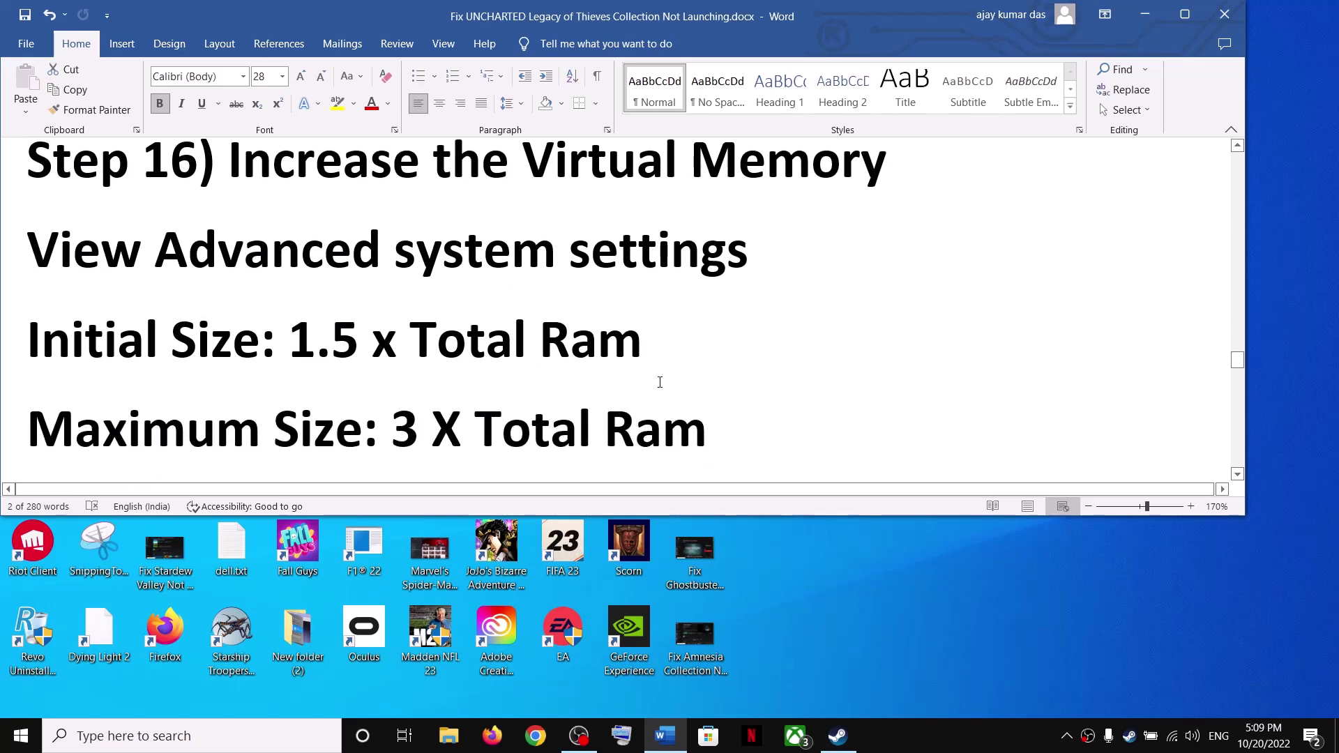
Step: Copy "View Advanced system settings" from the document, search Windows for it and open System Properties beside the instructions
drag(35, 252, 677, 259)
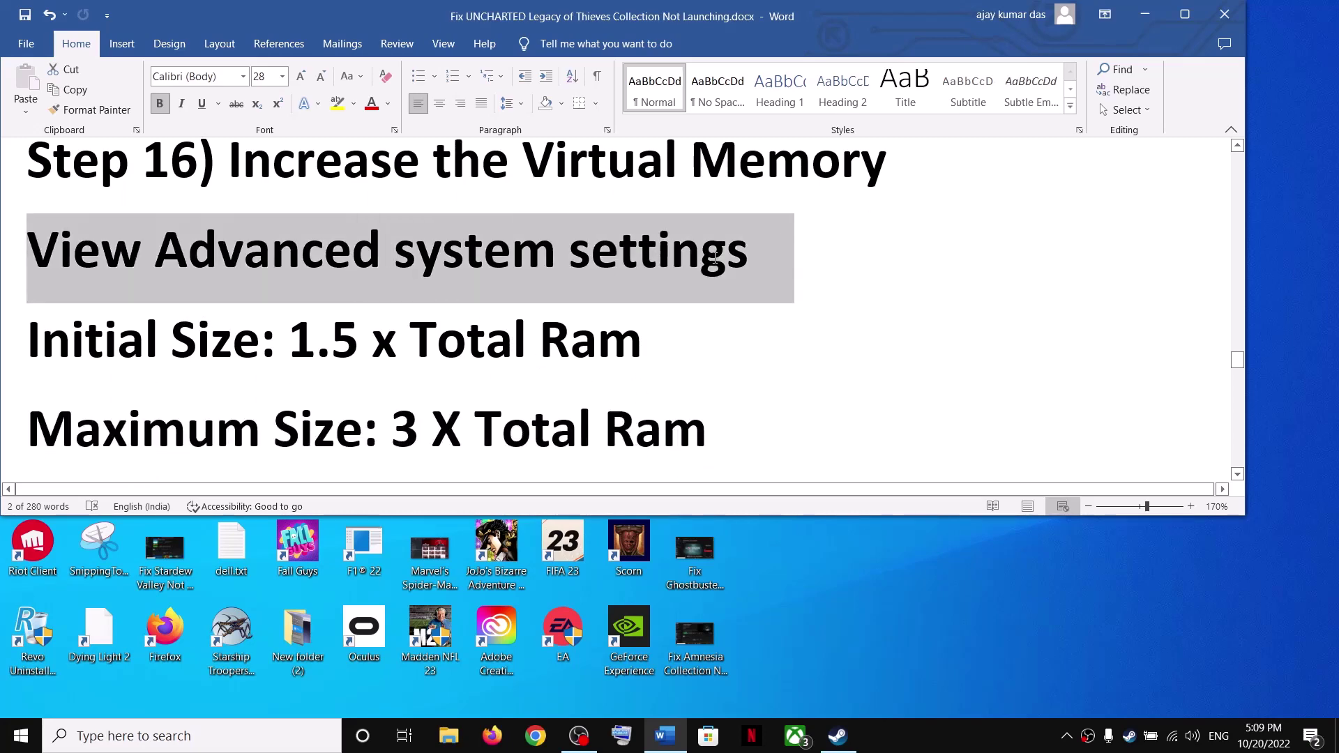
key(ctrl+c)
click(209, 736)
key(ctrl+v)
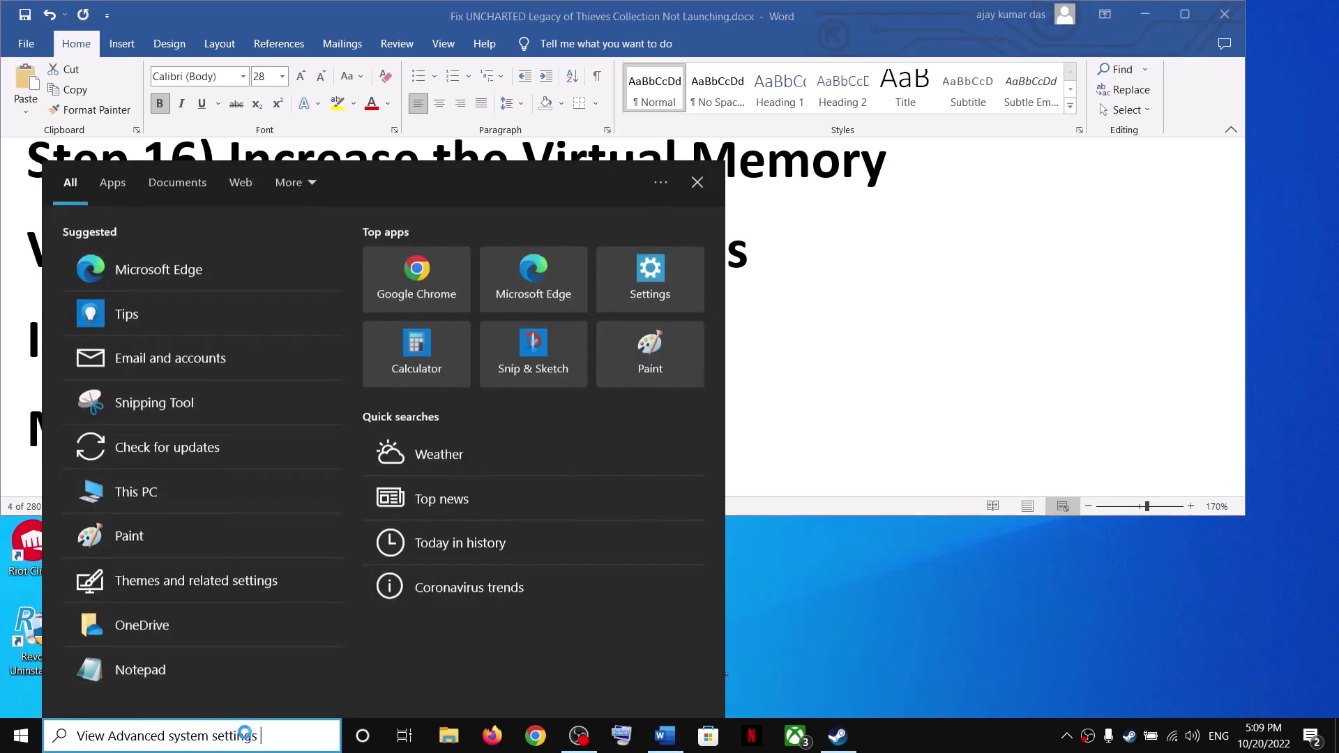
click(169, 267)
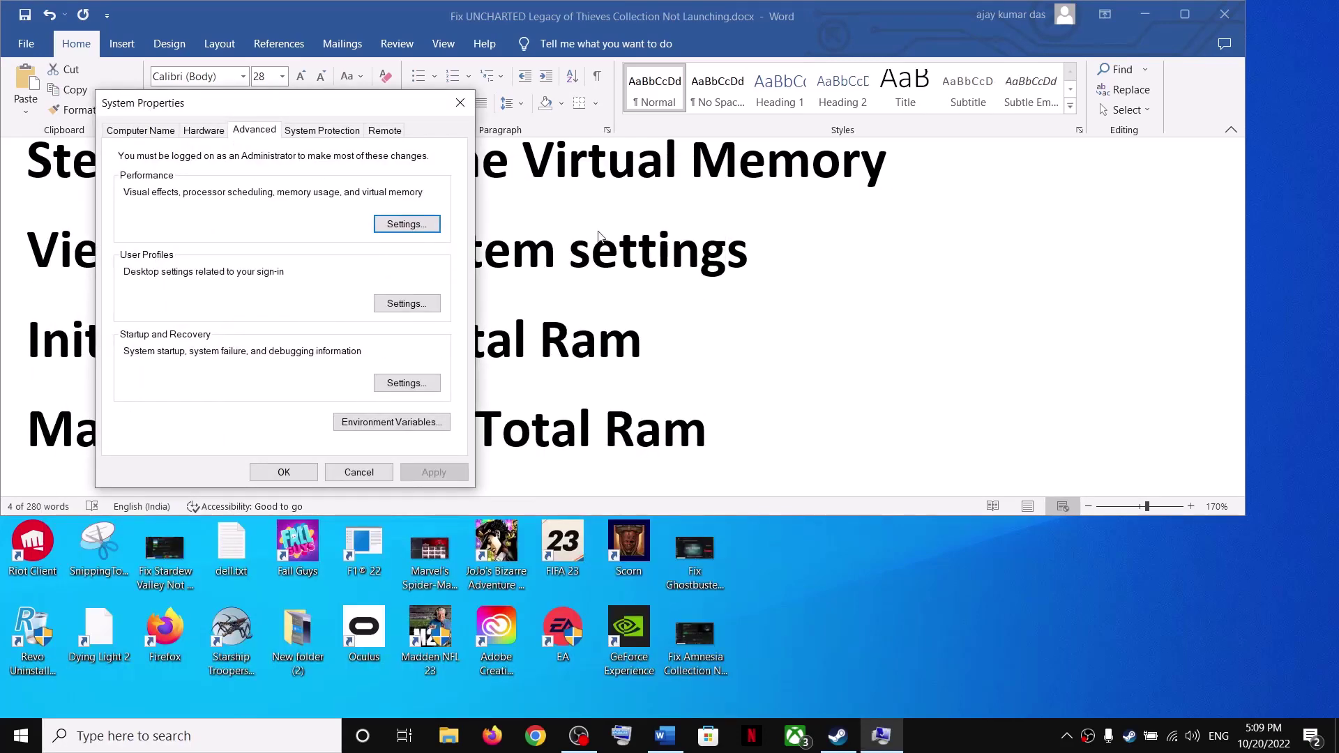
drag(307, 105, 782, 162)
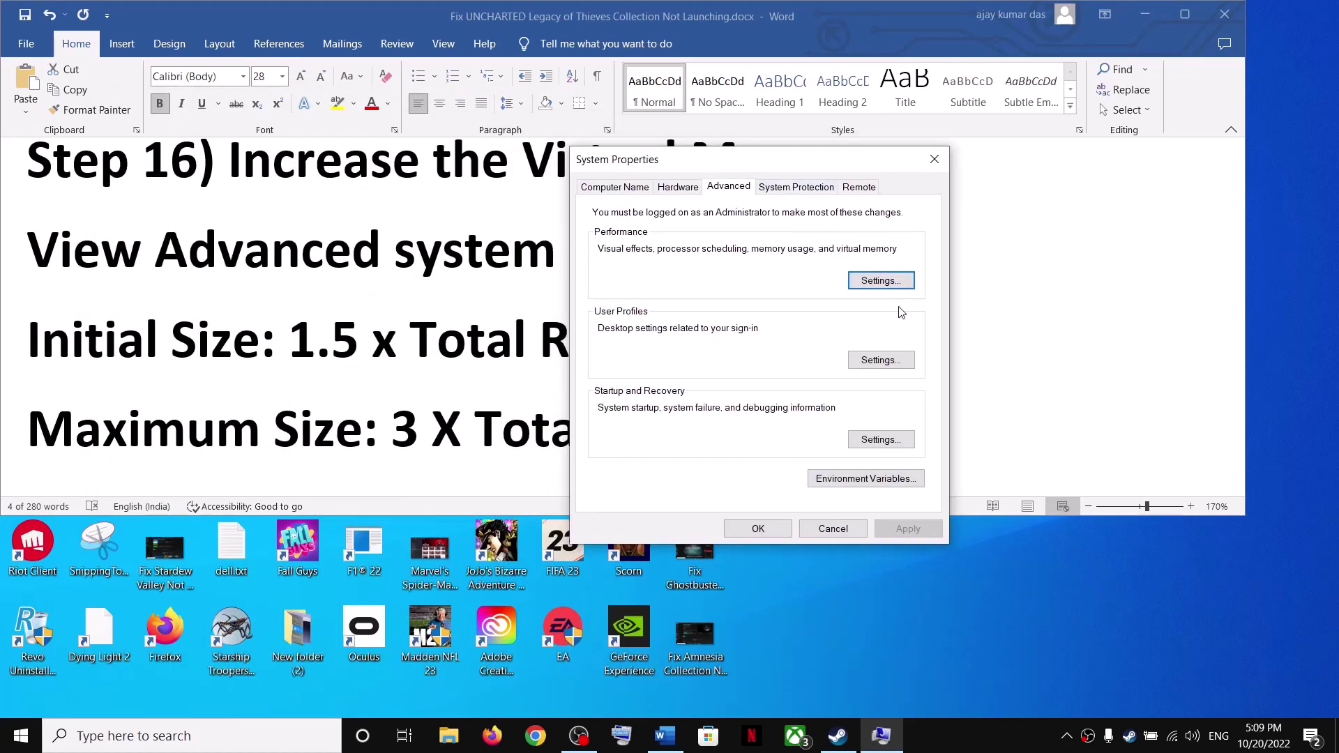
Step: Open the Virtual Memory settings from the advanced performance options and leave automatic paging file management for all drives off
click(881, 286)
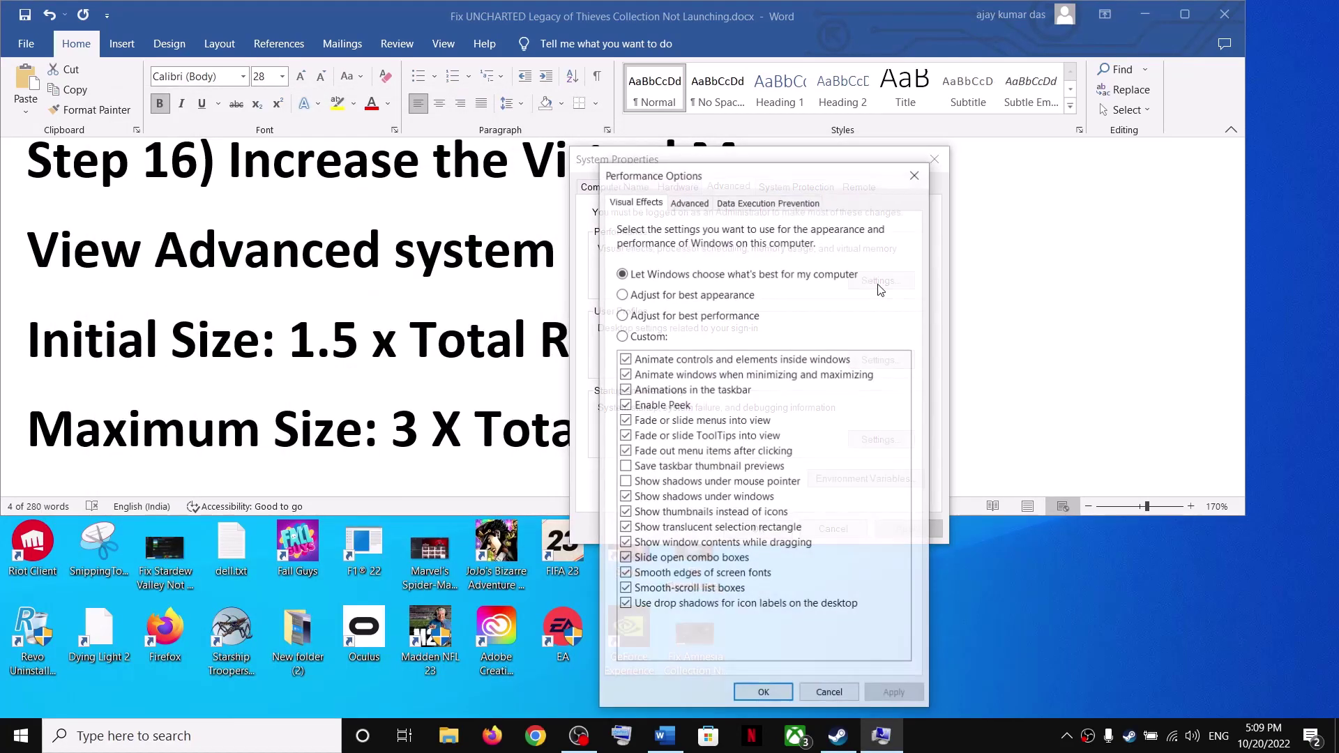
click(689, 202)
click(886, 439)
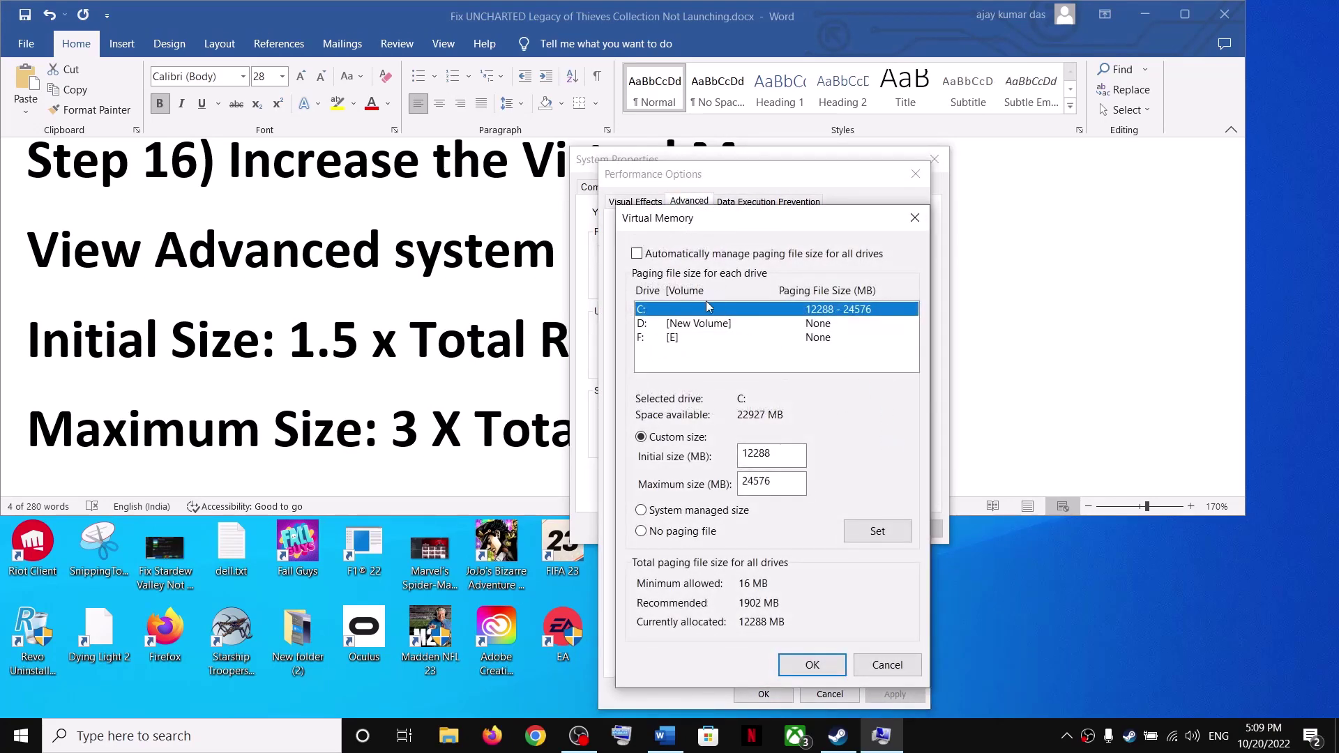
click(637, 254)
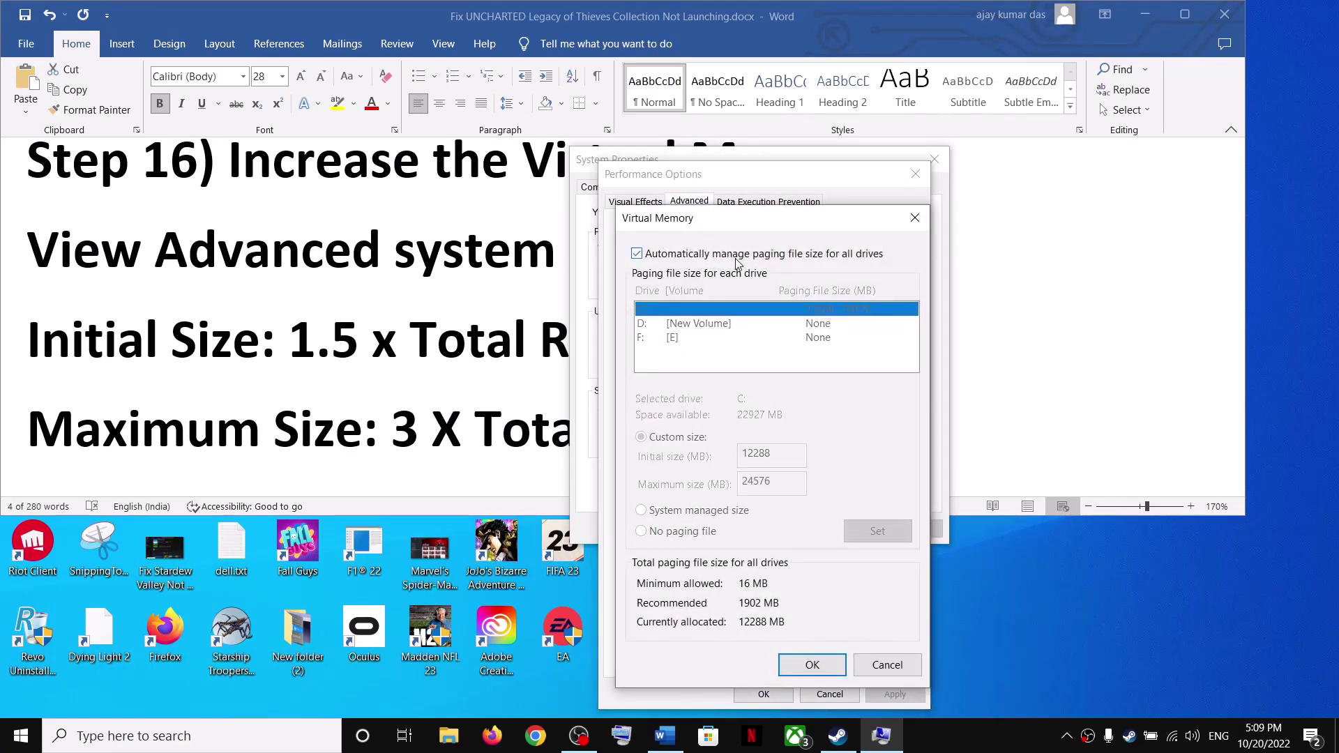
click(648, 256)
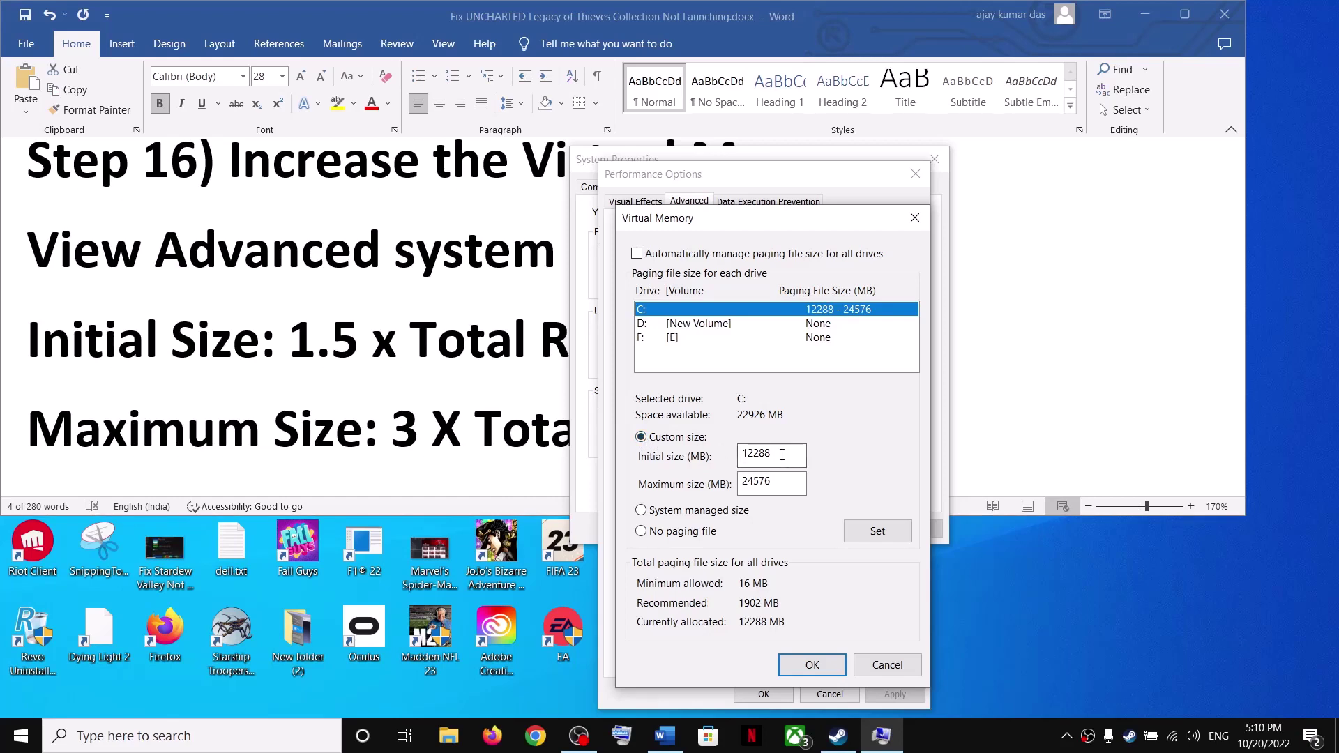
Step: Check the document's rule for the initial size and look up the installed RAM on the system's About page
click(357, 356)
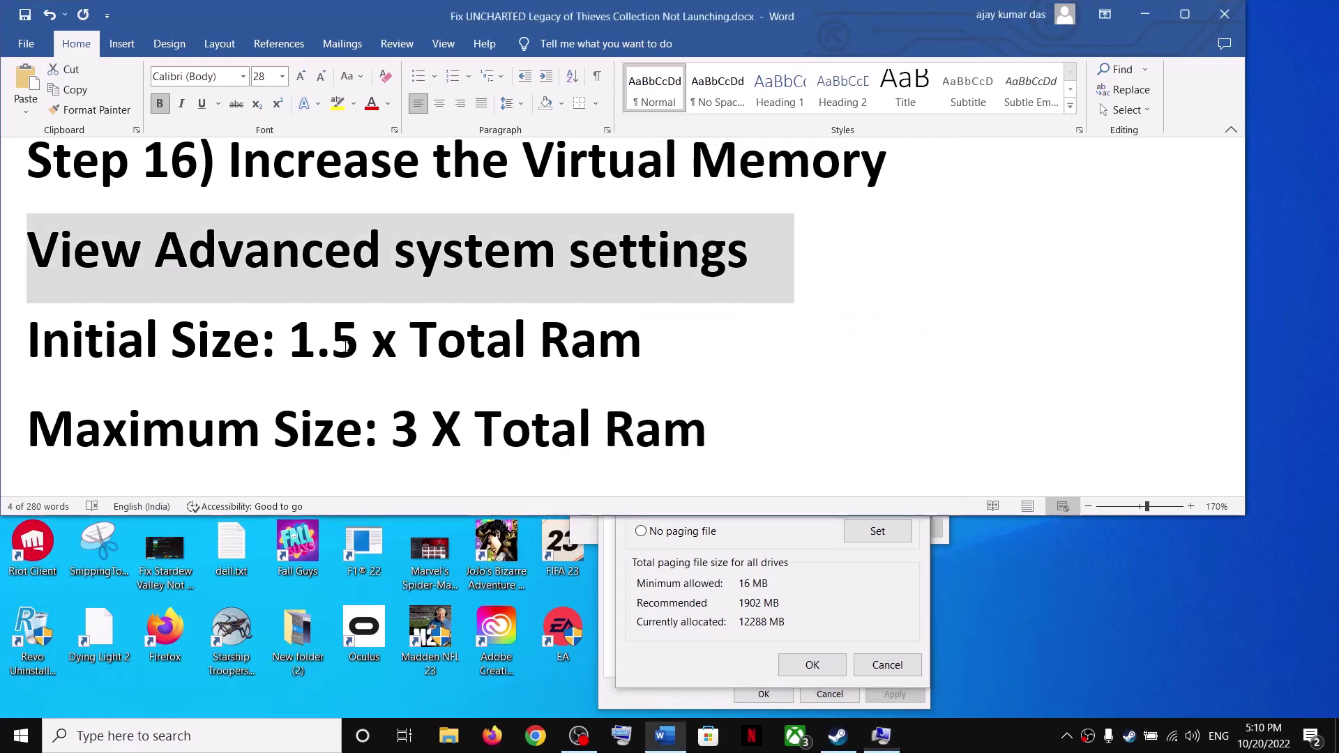
drag(331, 338, 615, 338)
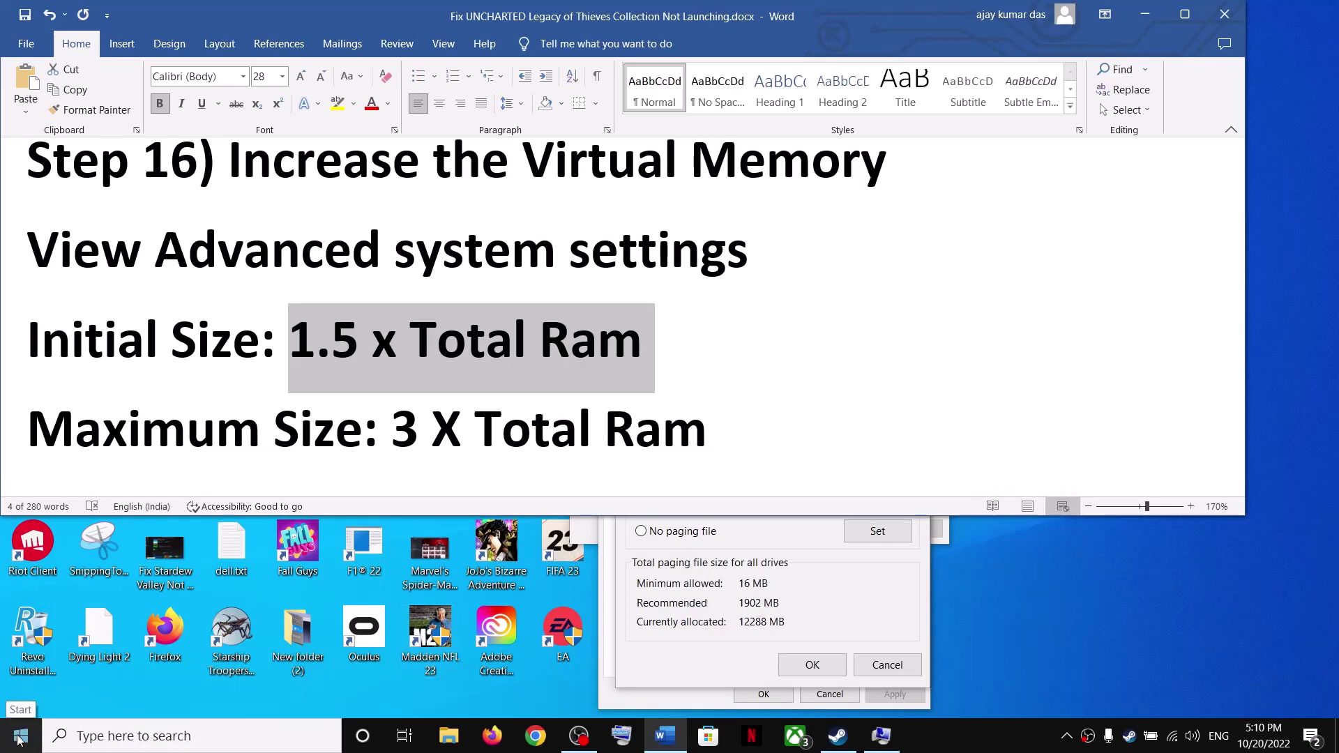
key(super+i)
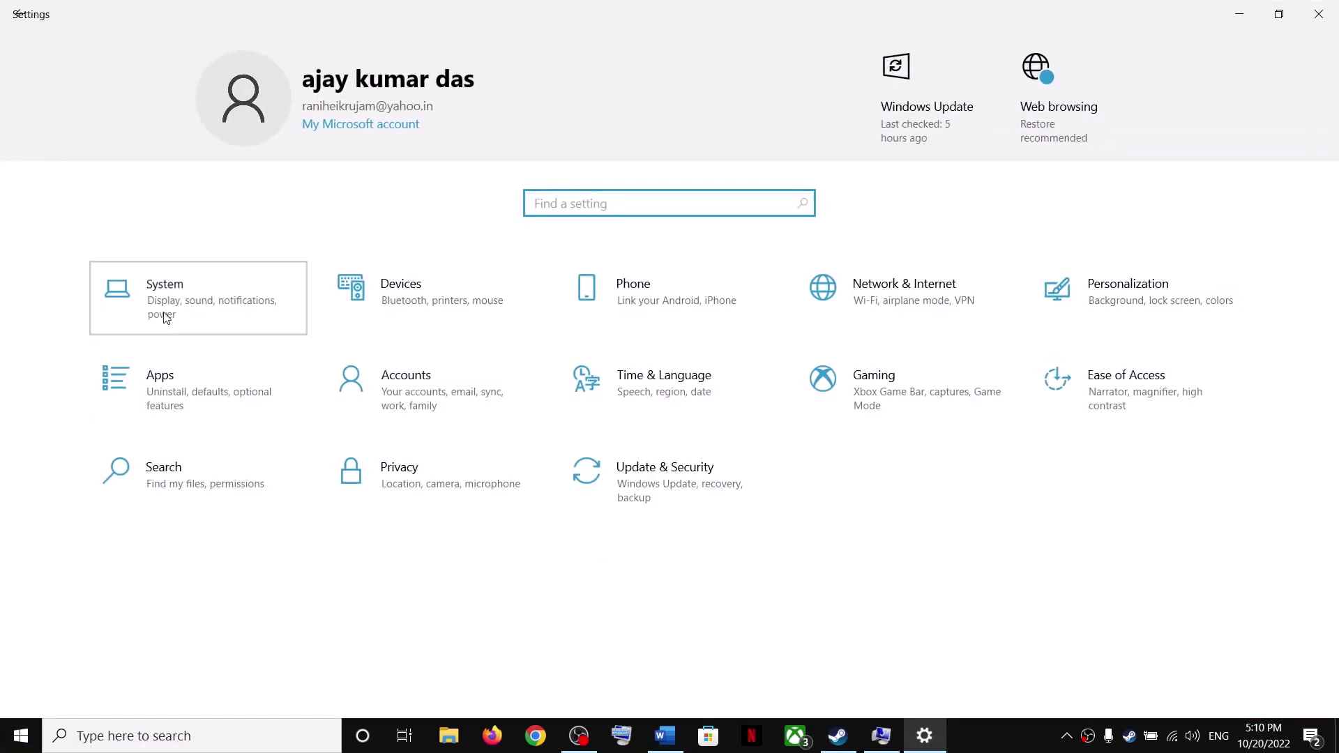
click(165, 316)
scroll(103, 655, down, 3)
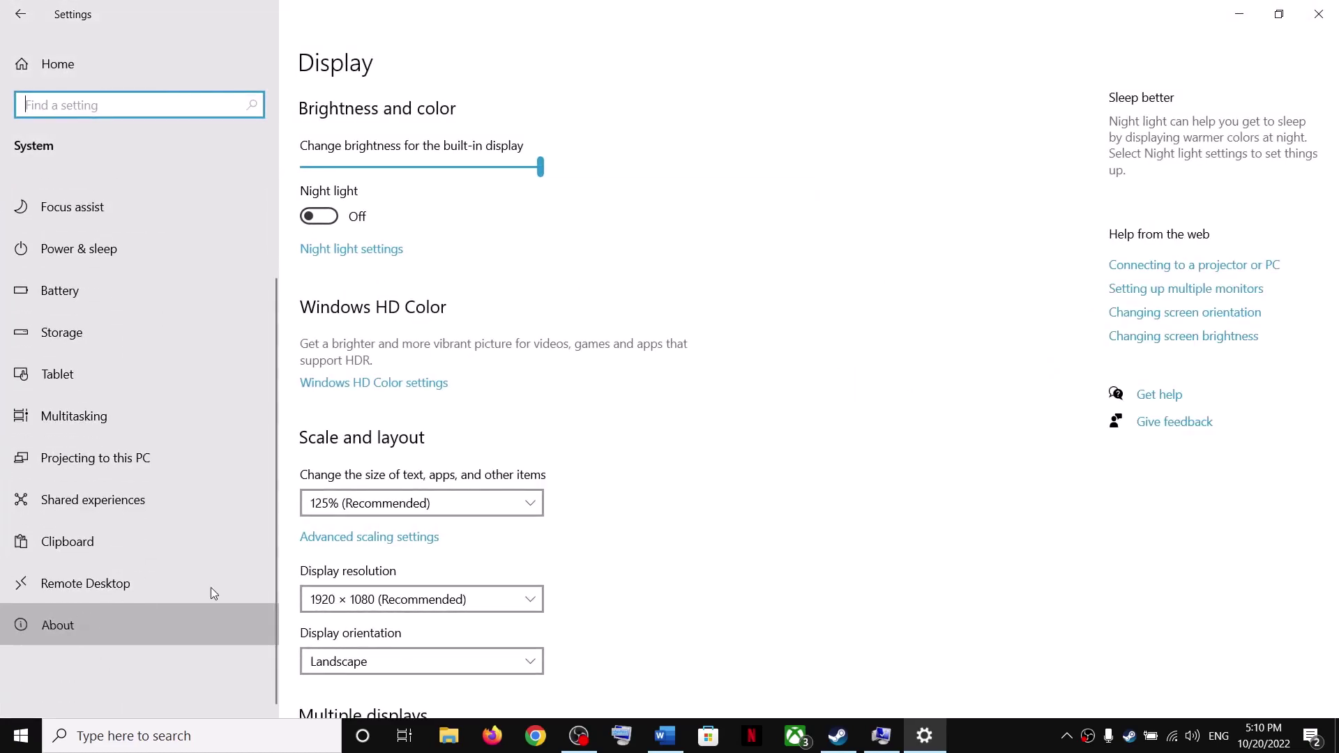
click(206, 622)
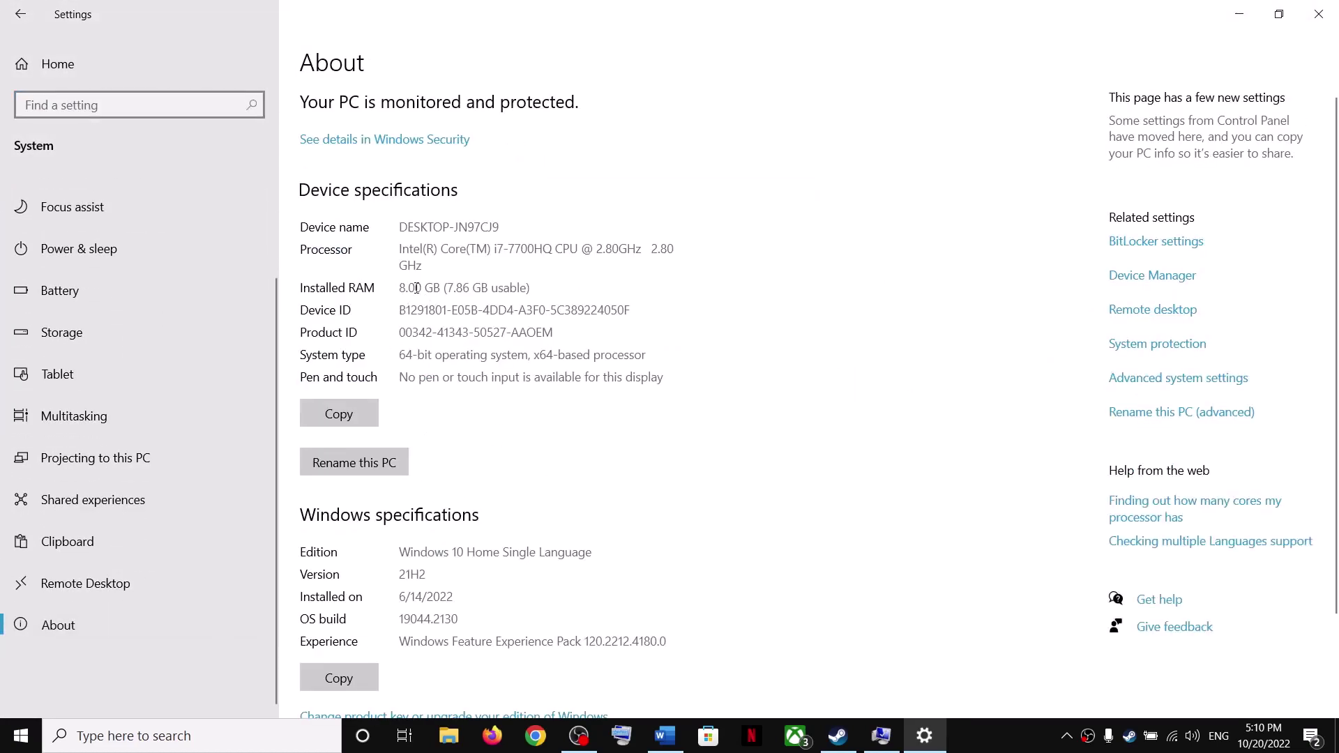
drag(398, 288, 526, 293)
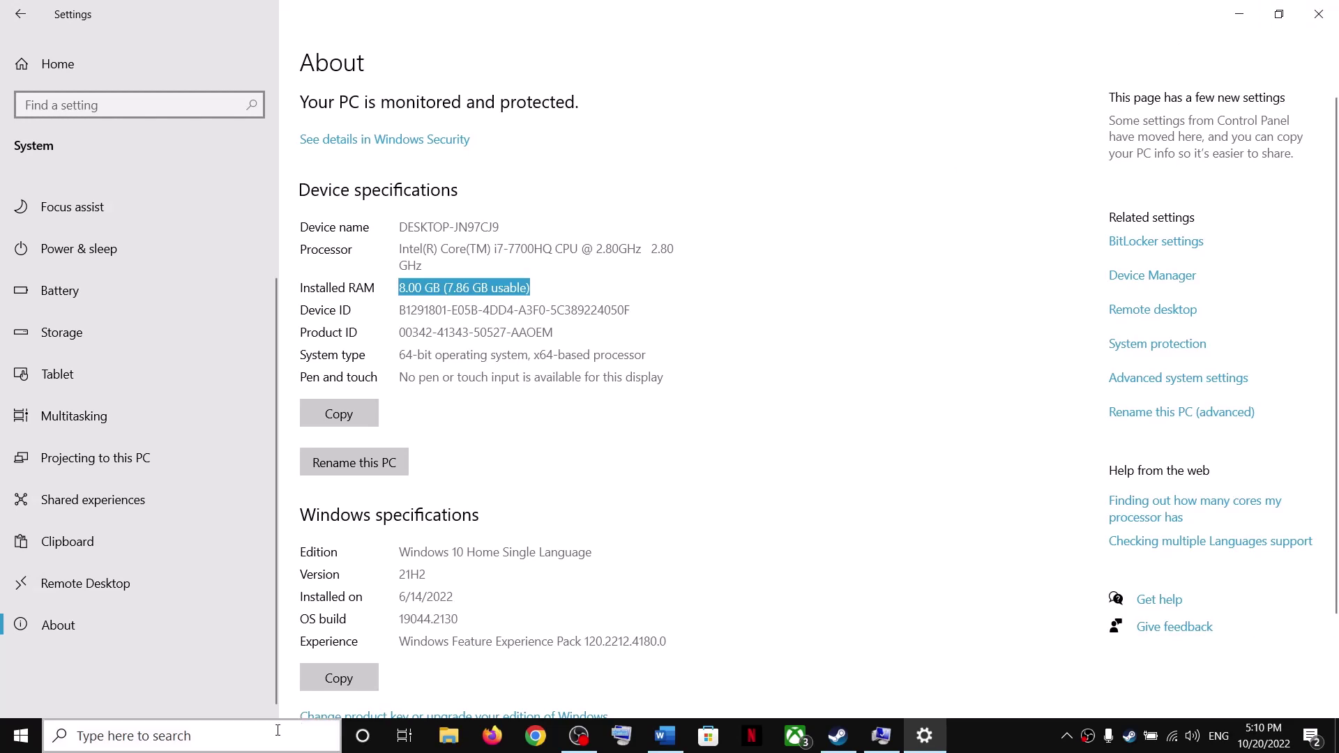
Step: Open Calculator and convert the installed RAM to megabytes by multiplying 8 by 1024
click(239, 741)
text(calc)
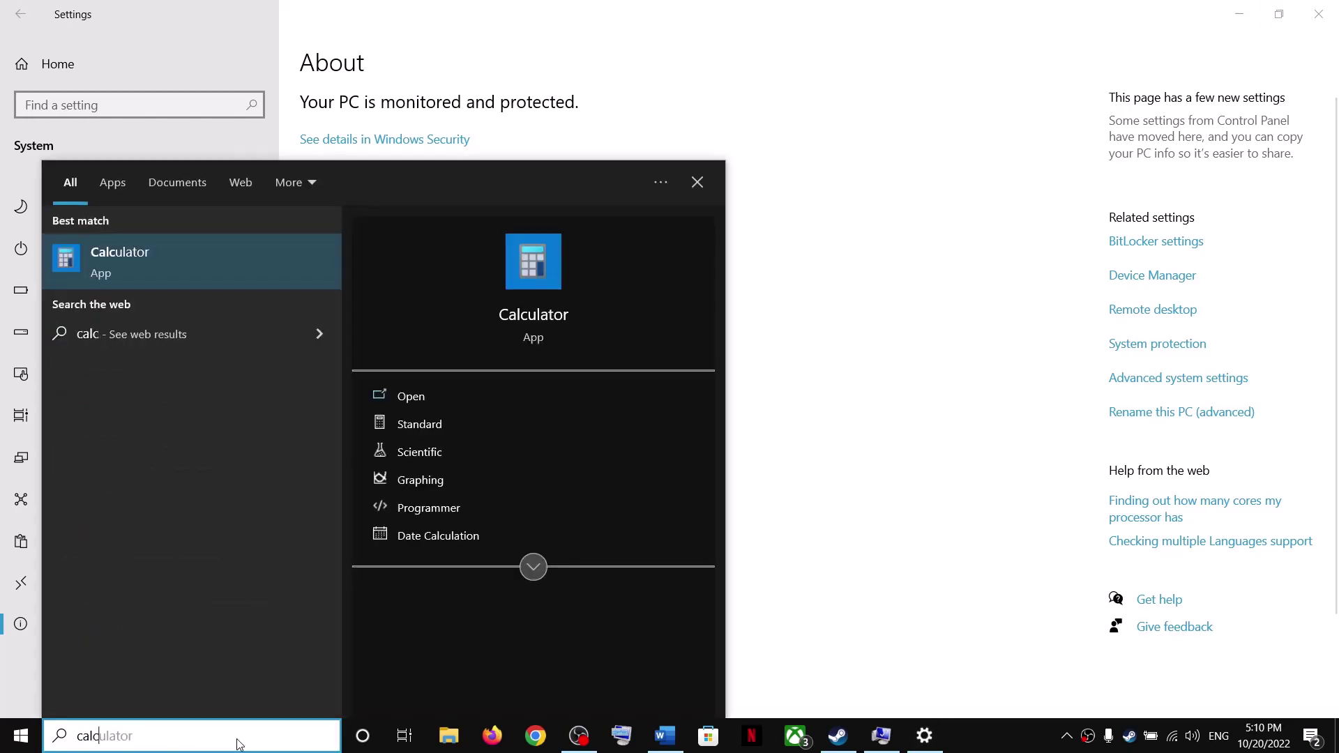
click(147, 254)
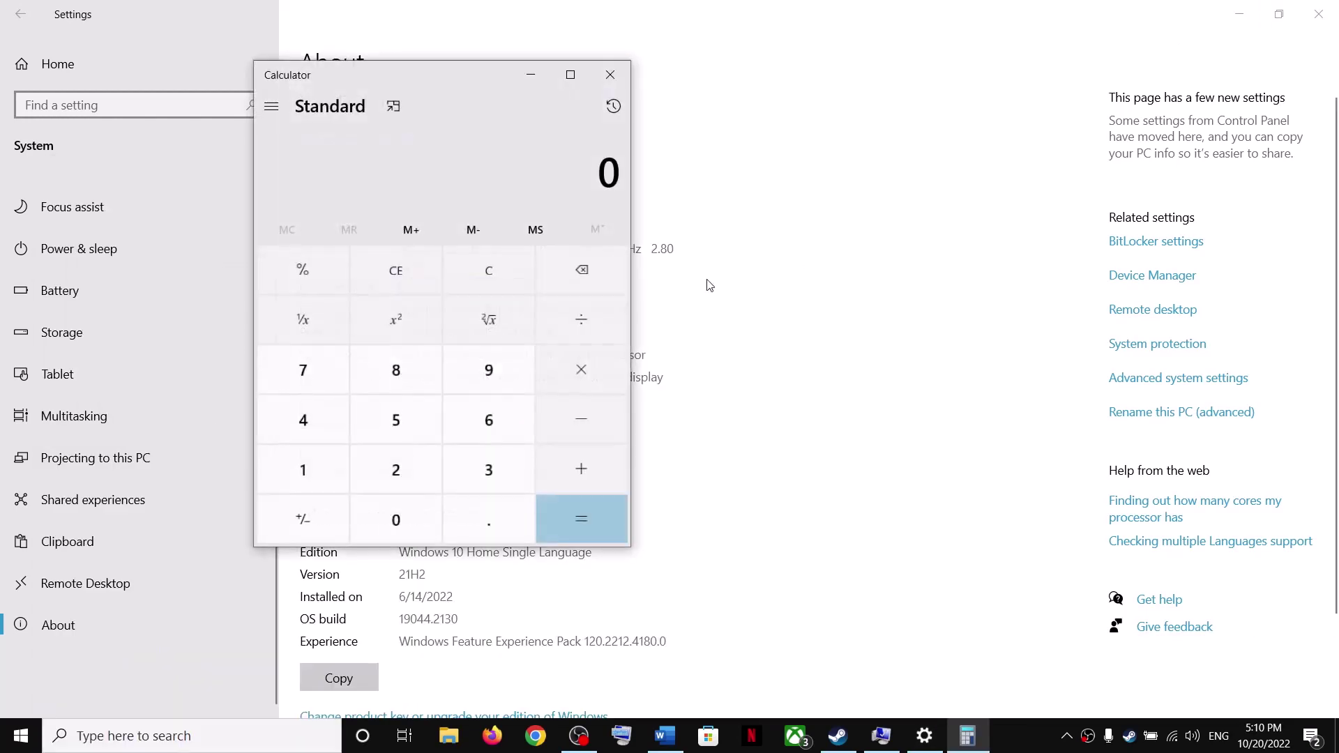
drag(412, 73, 699, 172)
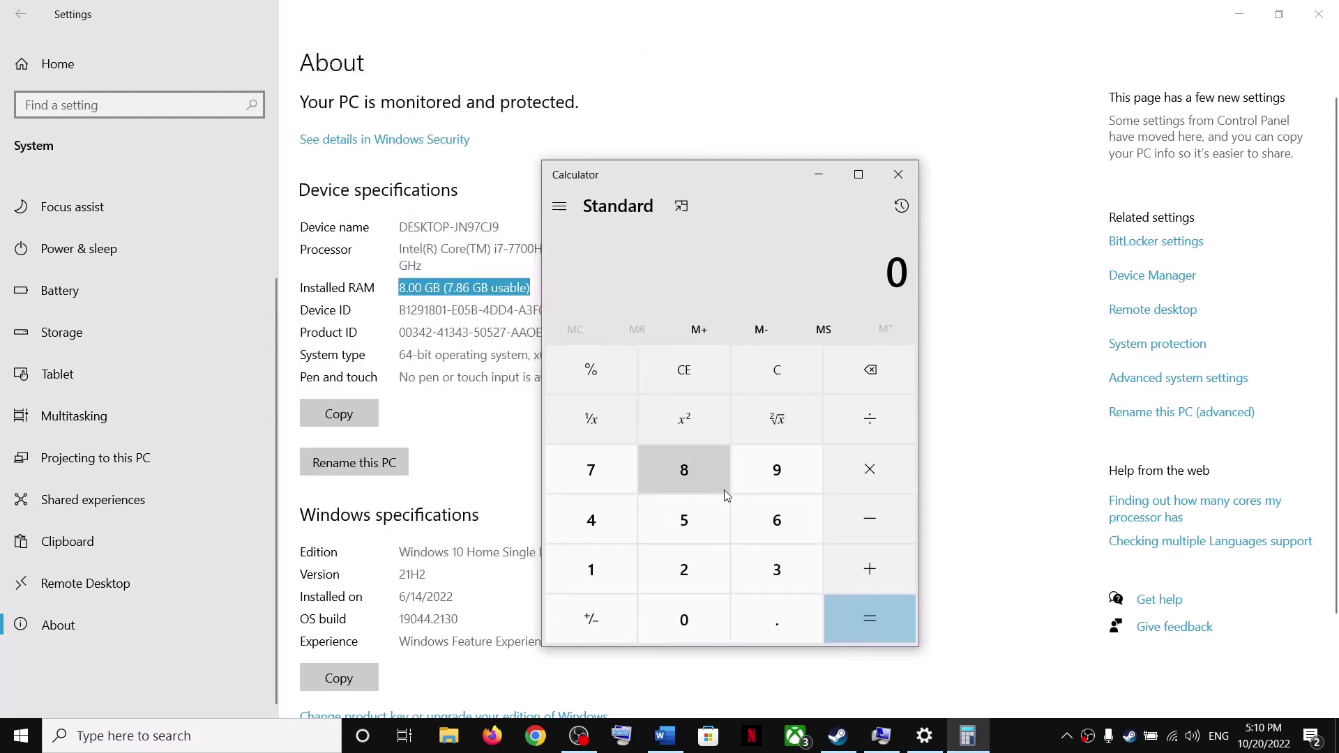
click(697, 477)
click(868, 469)
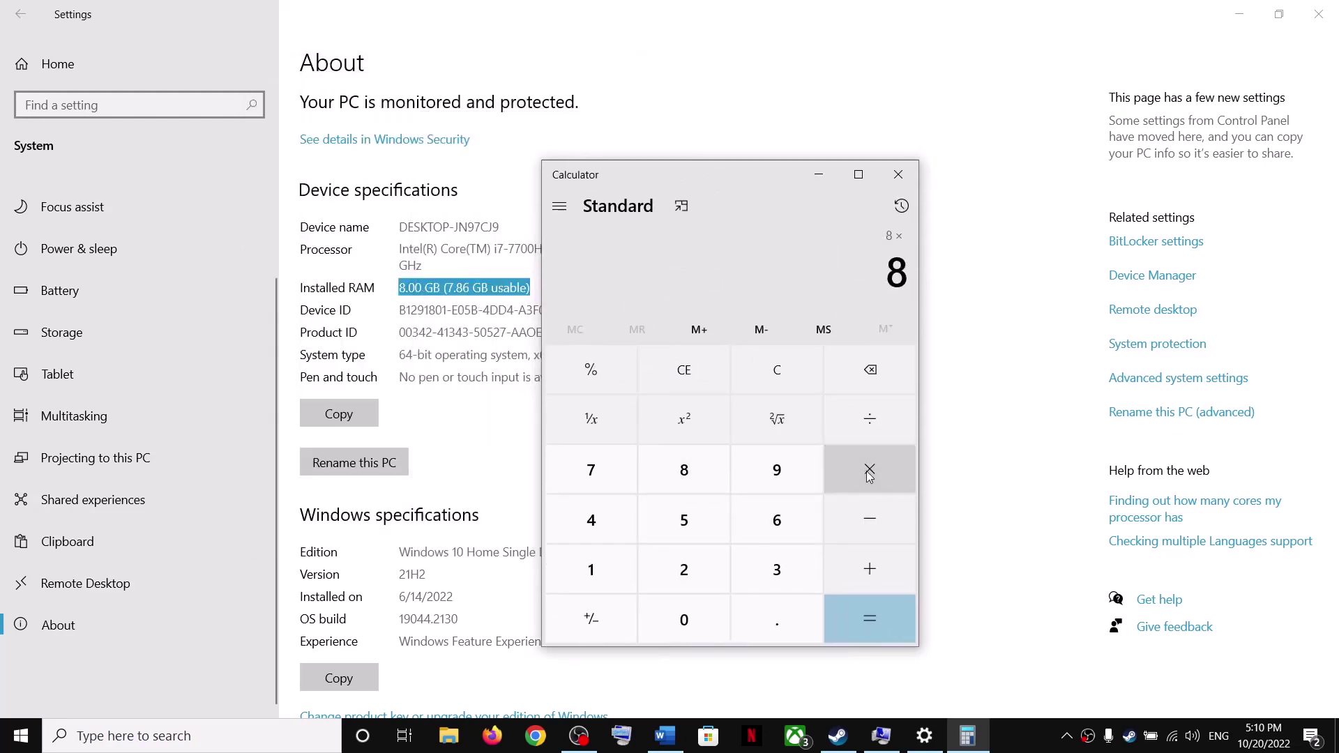
click(604, 575)
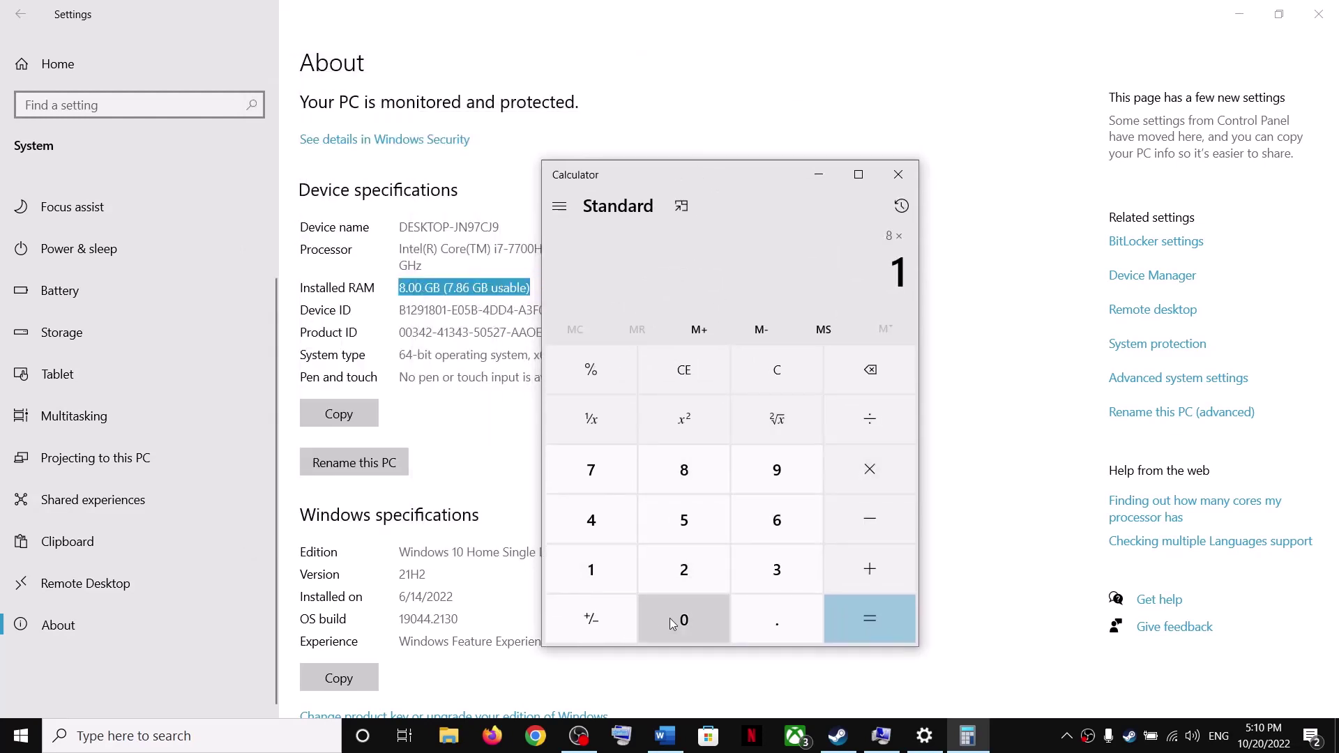
click(680, 619)
click(685, 569)
click(591, 520)
click(882, 630)
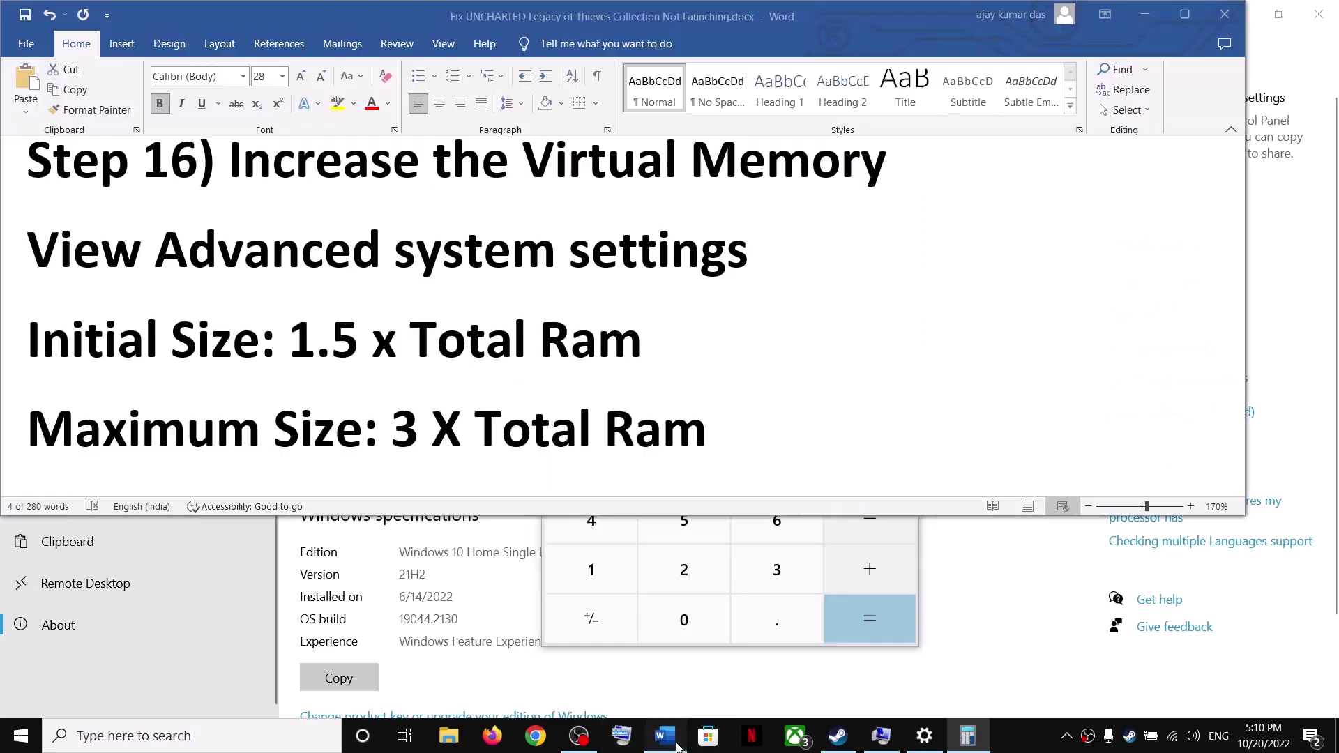
Step: Multiply the RAM size in megabytes by 1.5 in Calculator, following the document's initial size rule
click(665, 736)
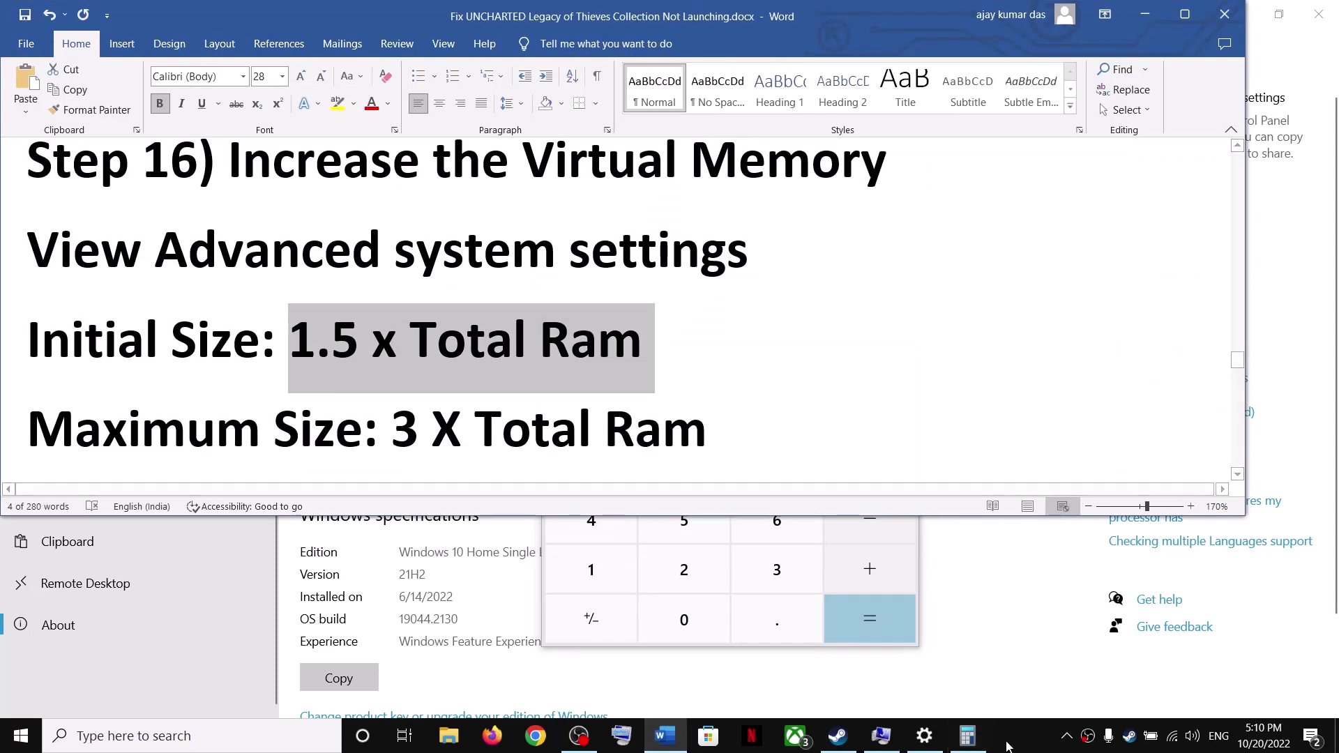
click(967, 736)
click(851, 487)
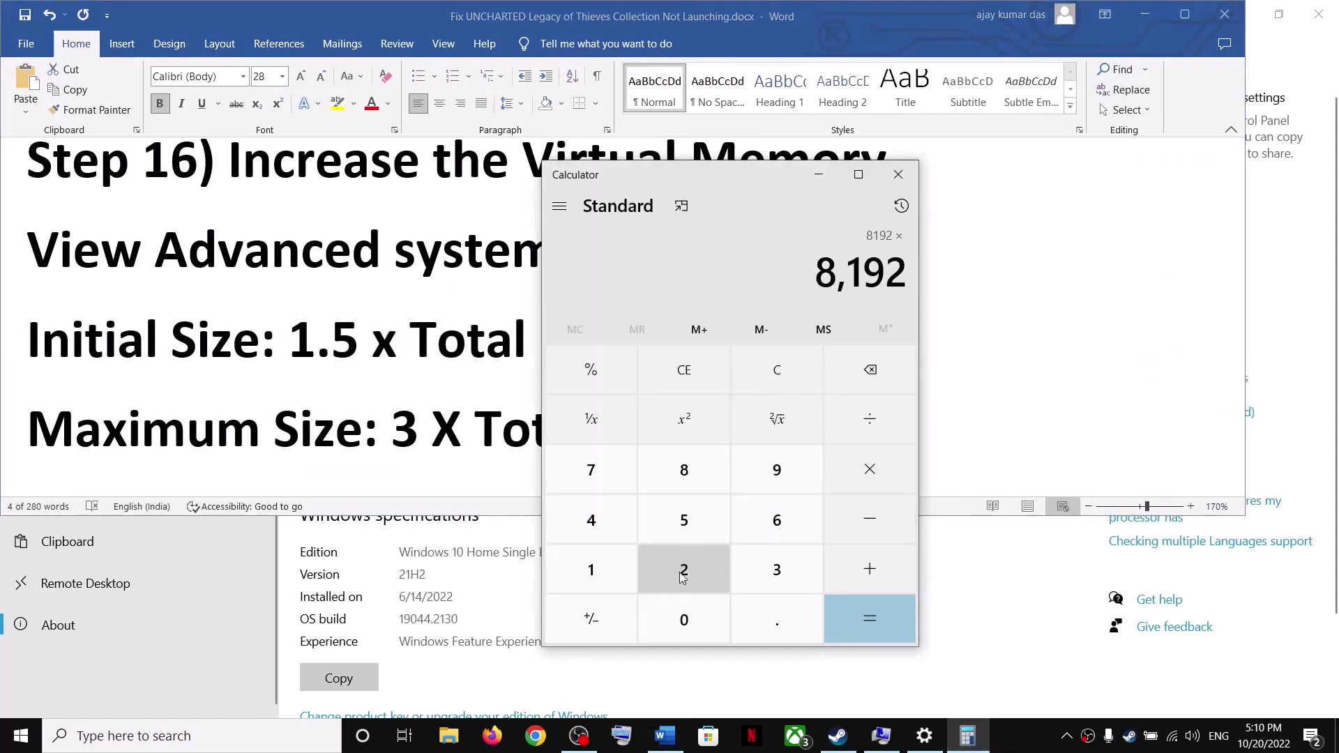
click(590, 570)
click(743, 606)
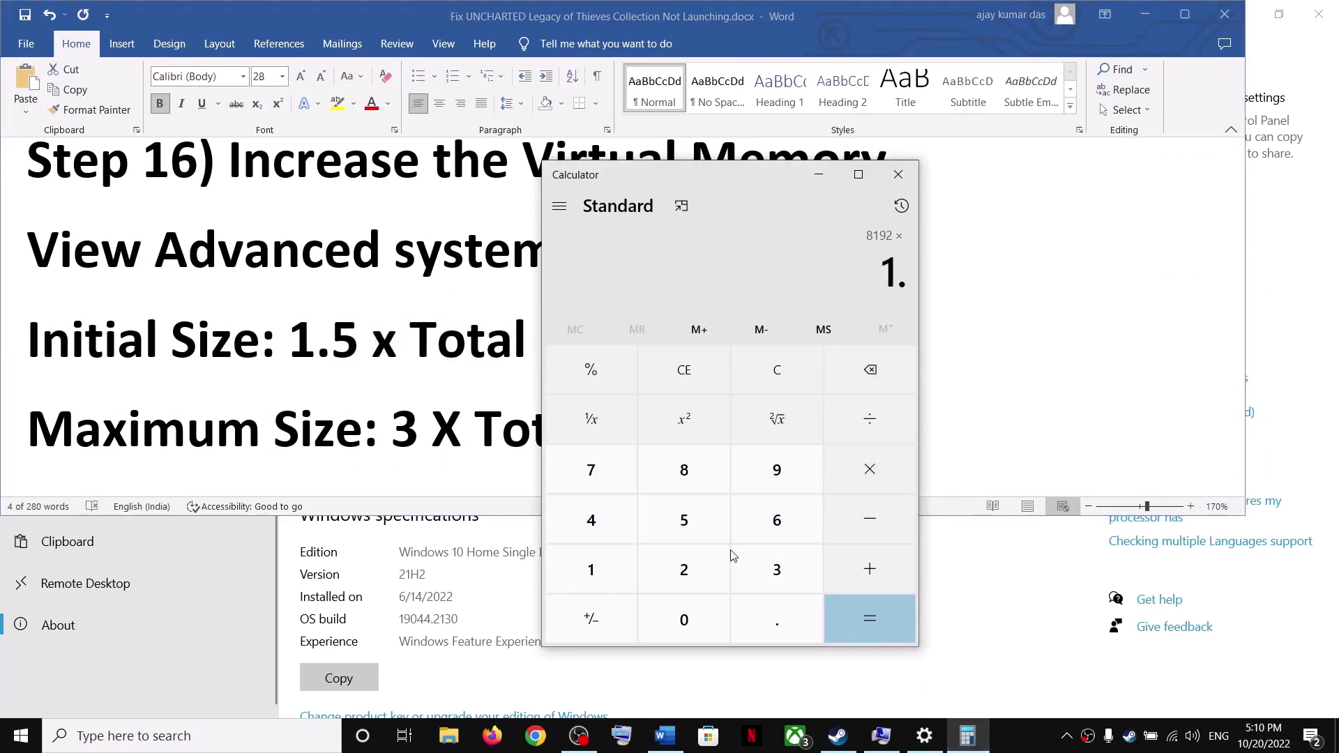
click(684, 519)
click(886, 627)
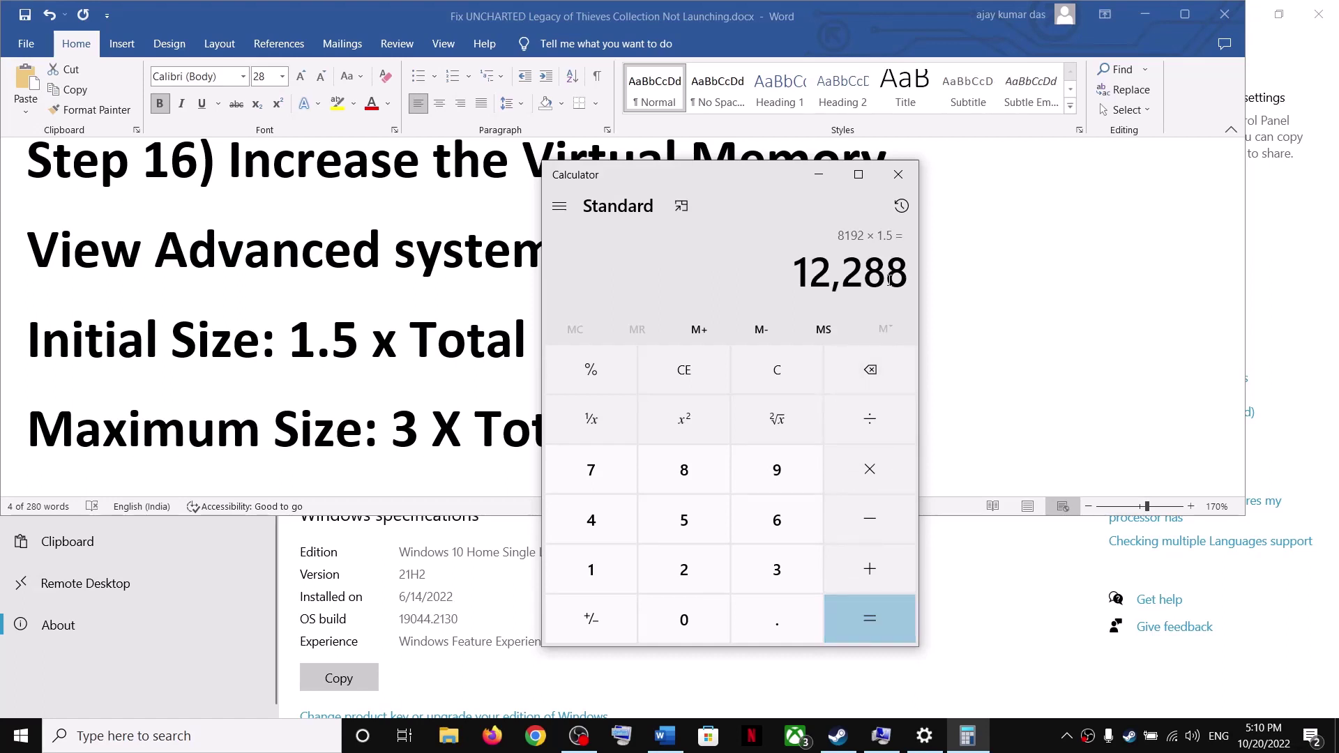
Step: Check the document's maximum size rule and multiply 3 by 8192 in Calculator
click(881, 736)
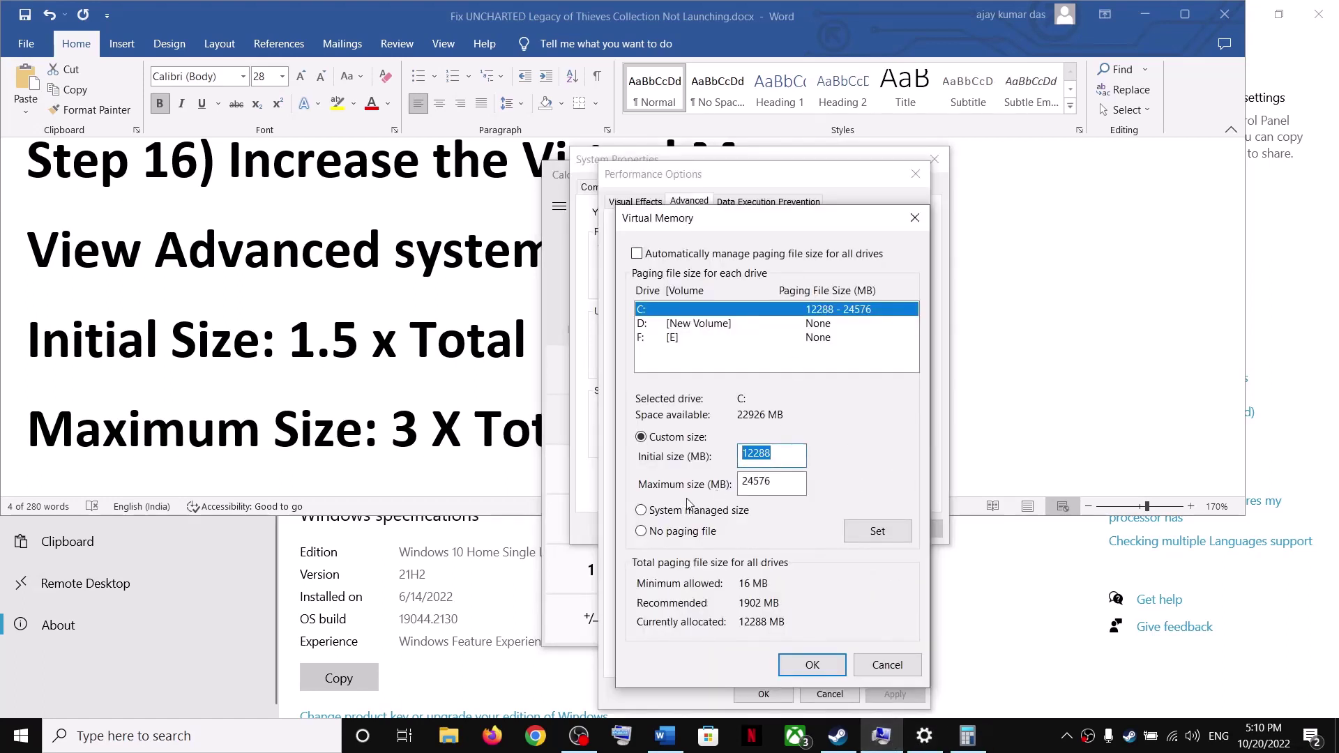
click(665, 736)
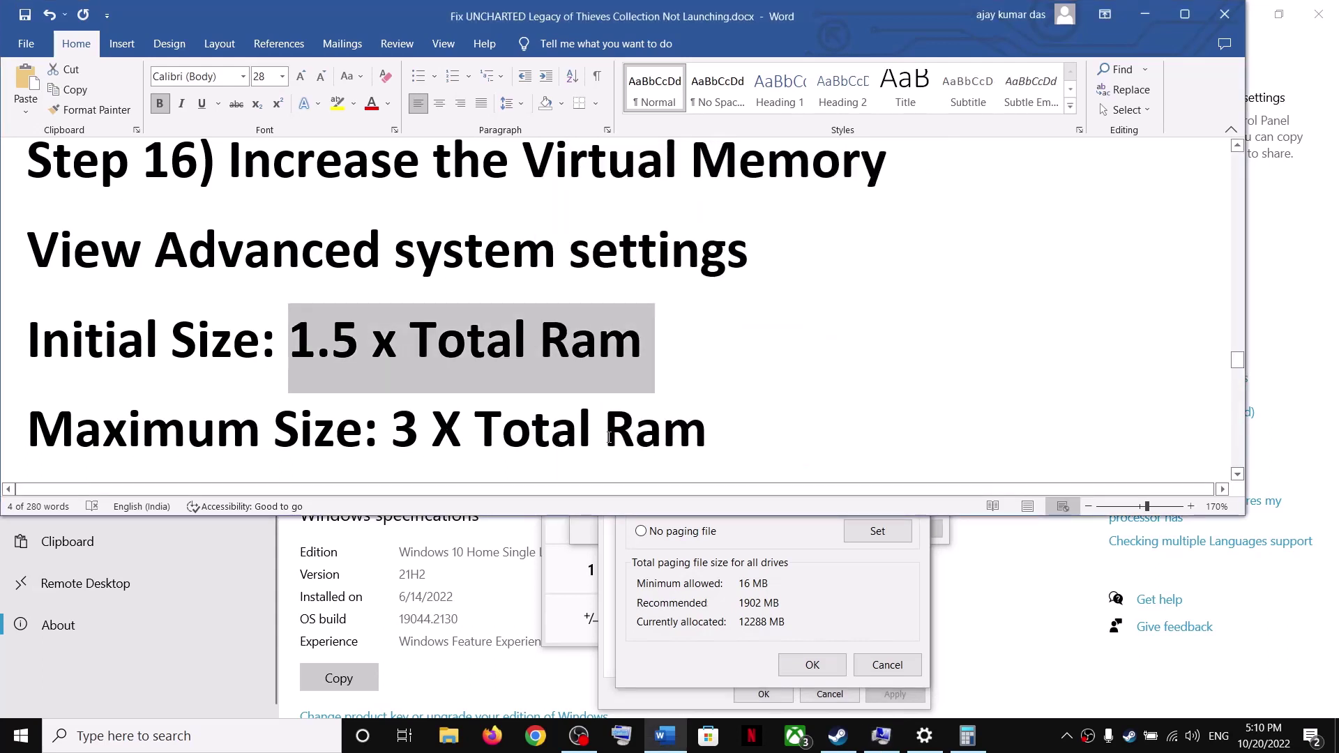
click(967, 738)
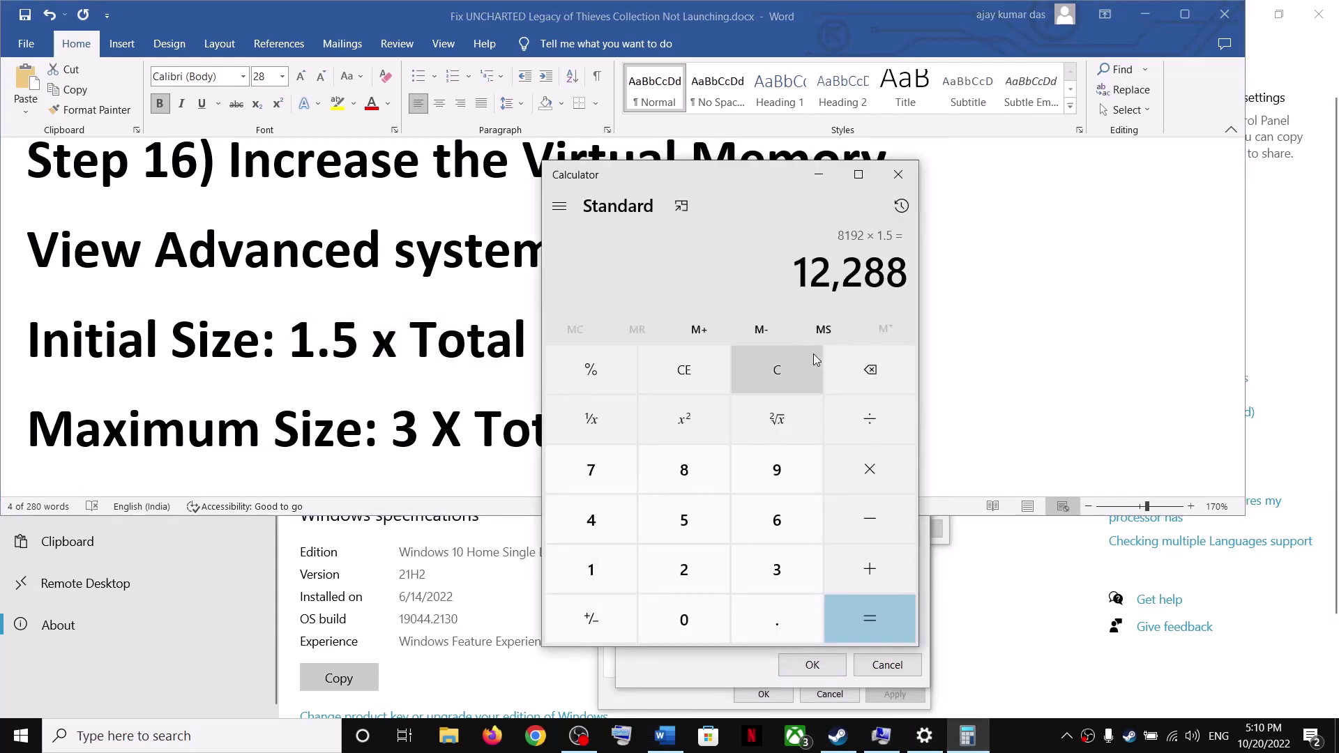
click(796, 375)
click(774, 576)
click(870, 469)
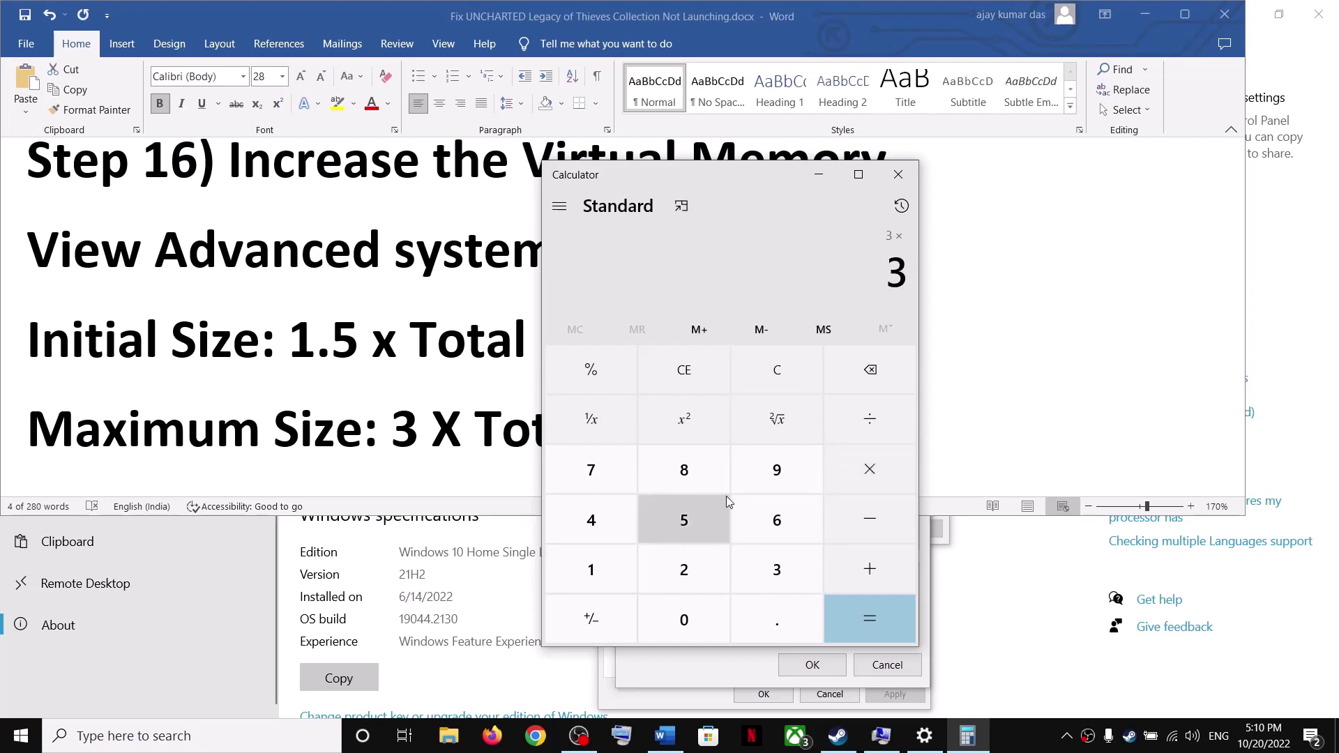
click(684, 474)
click(593, 572)
click(789, 470)
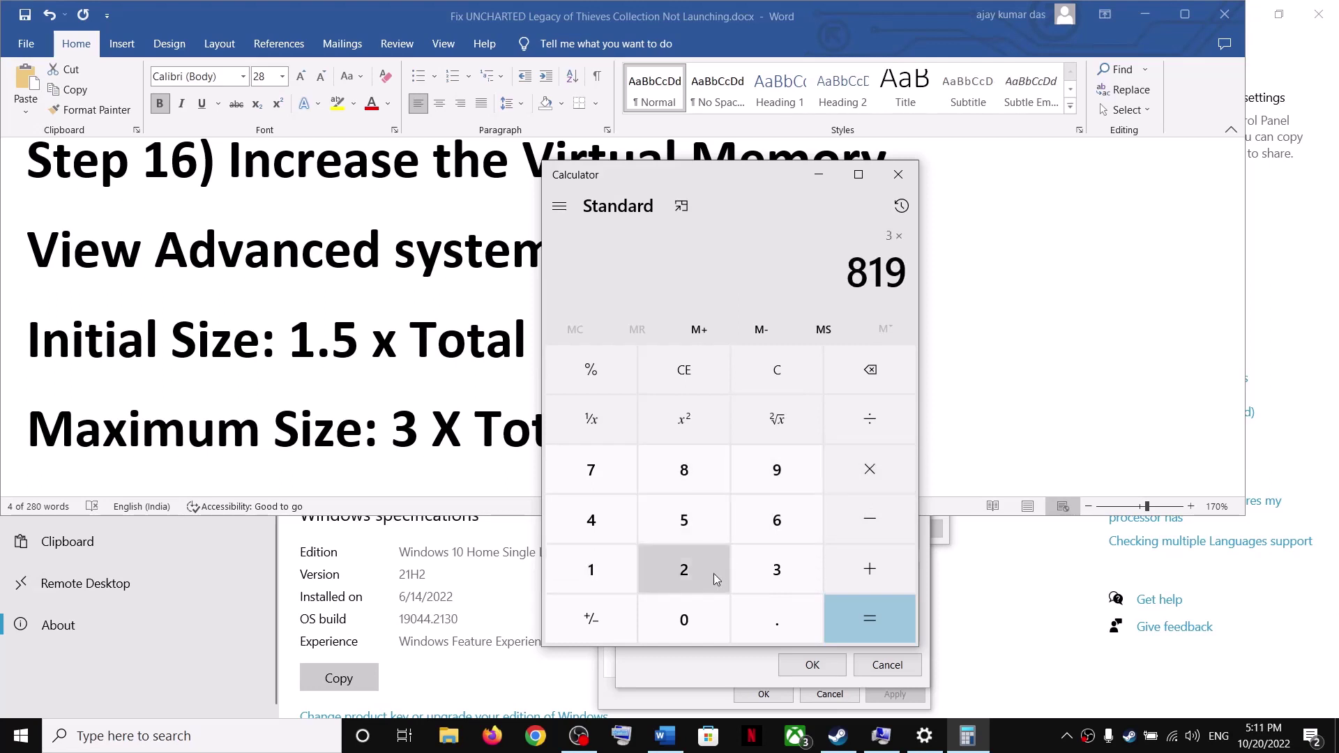
click(687, 569)
click(870, 625)
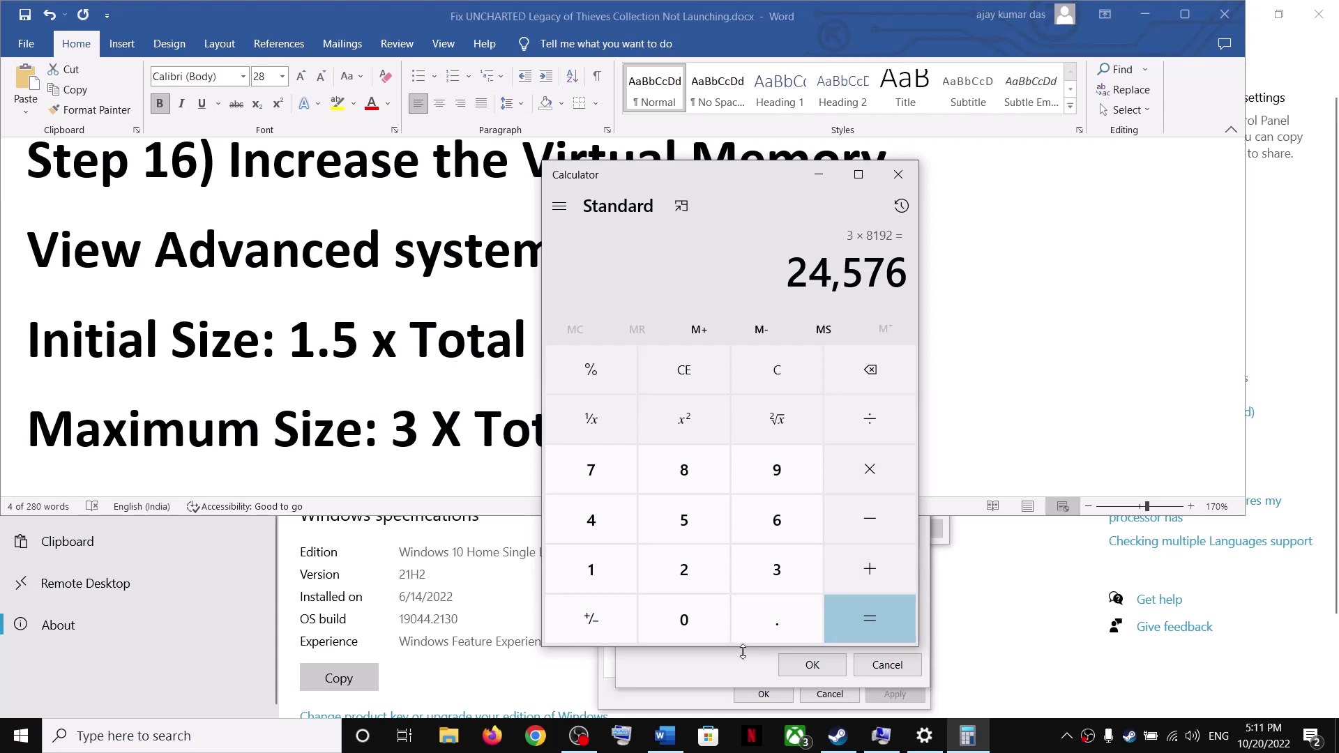
Step: Apply the custom paging file size of 12288 MB initial and 24576 MB maximum to drive C:, closing the settings dialogs and Calculator
click(745, 677)
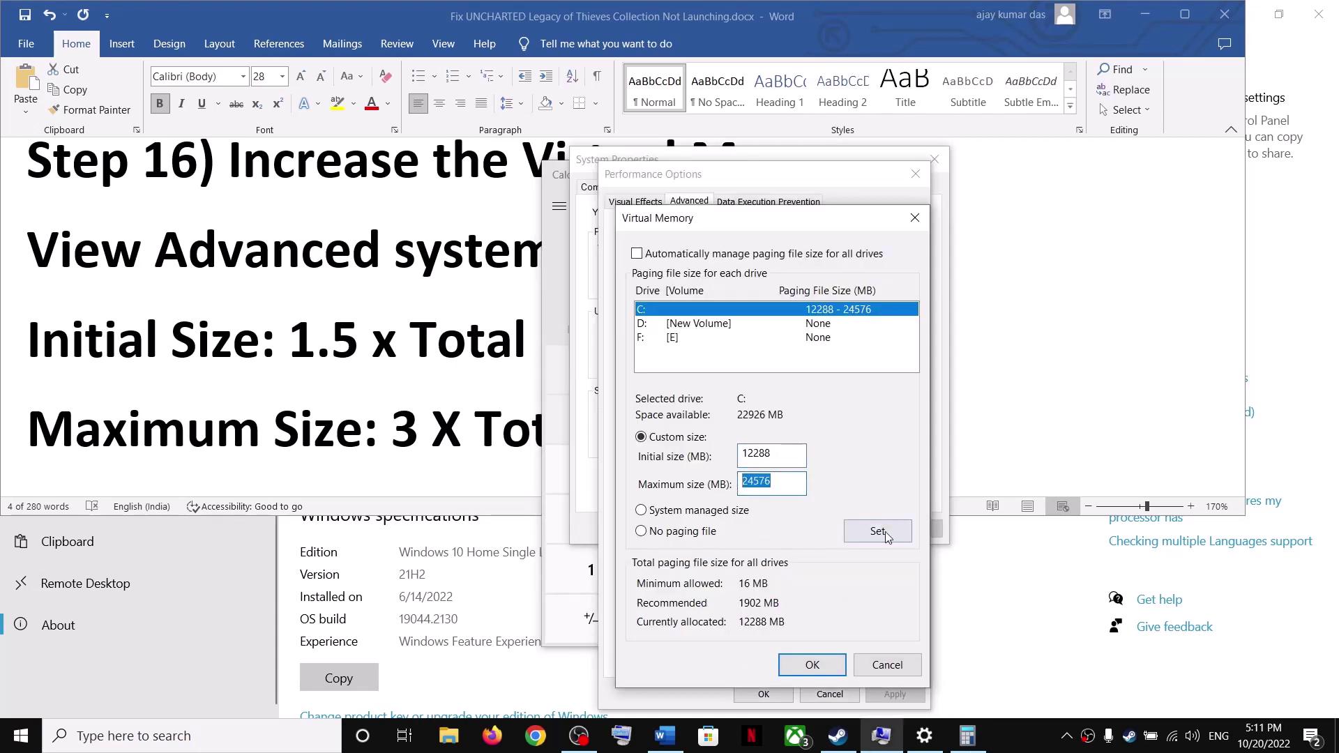
click(858, 523)
click(740, 440)
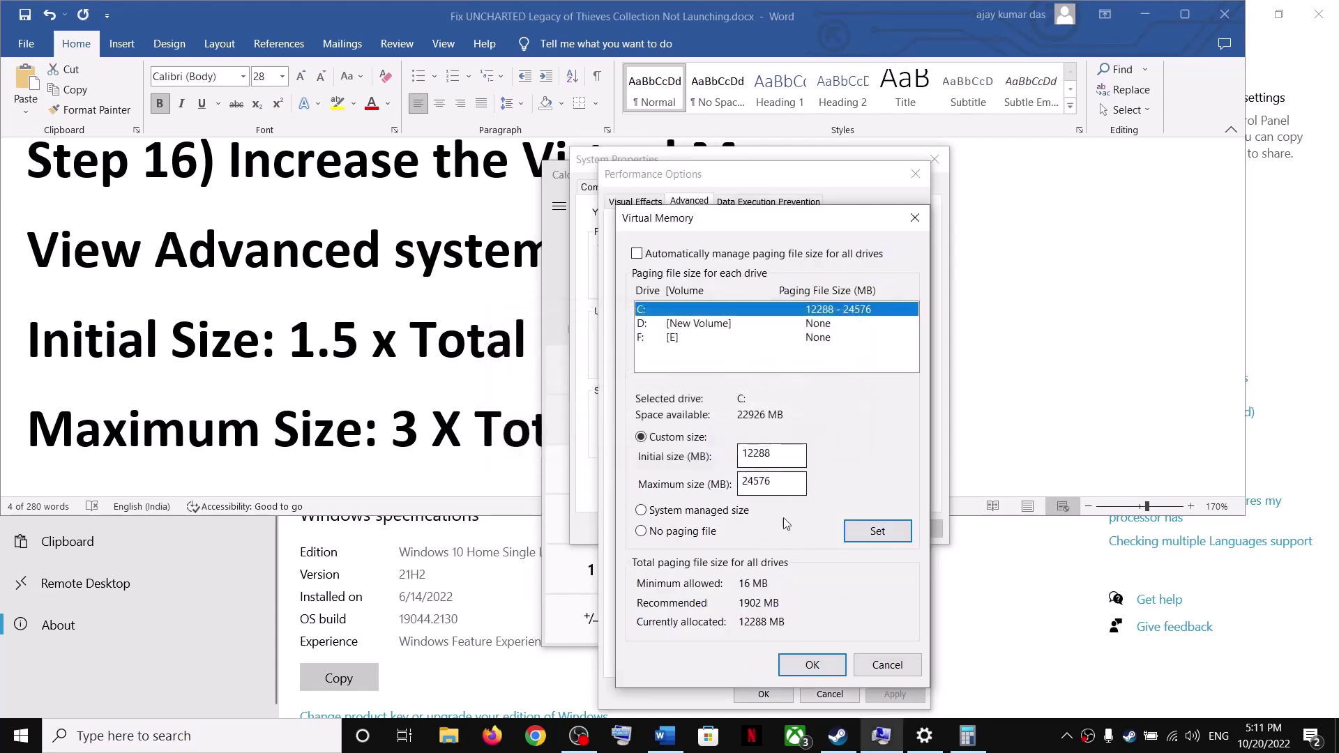
click(811, 665)
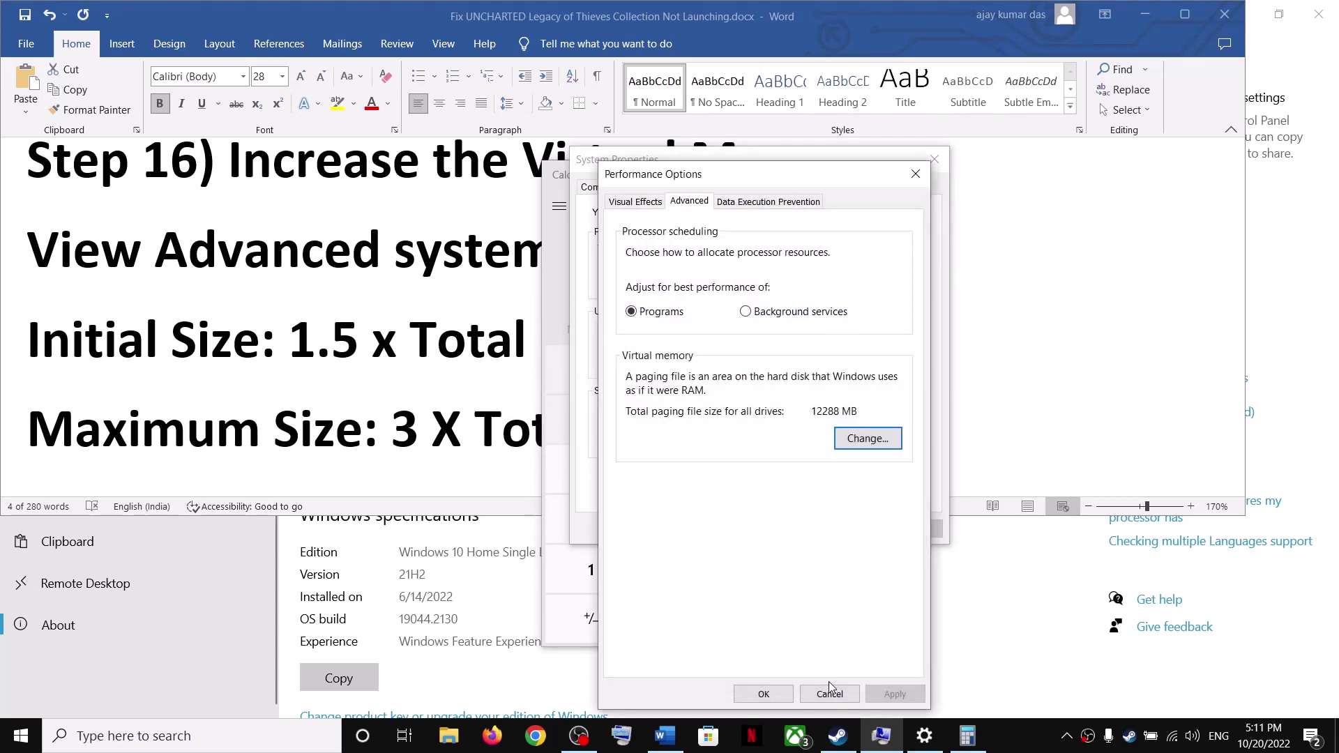
click(763, 694)
click(758, 529)
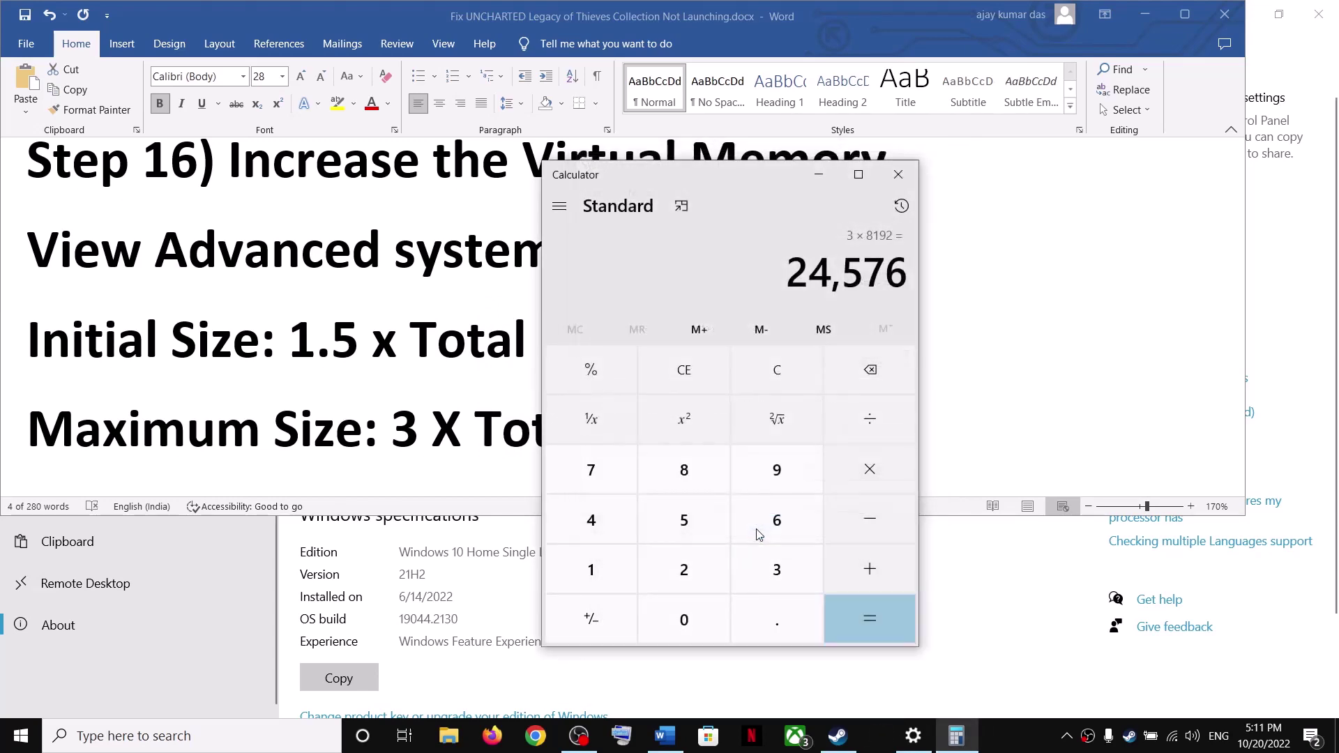
click(900, 173)
Step: Highlight the document's Step 17 instruction and open the Windows Graphics settings by searching for "graphics"
drag(653, 345, 290, 345)
scroll(220, 362, down, 3)
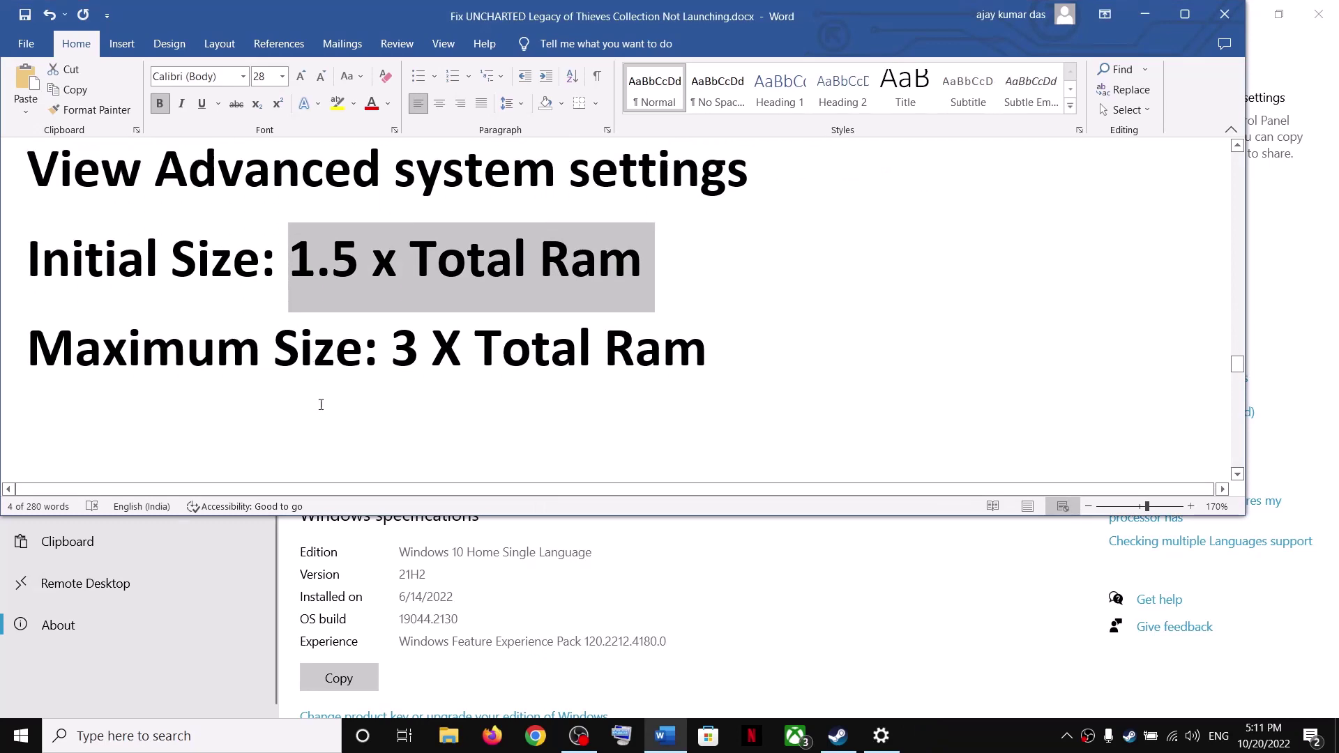
drag(228, 394, 1162, 412)
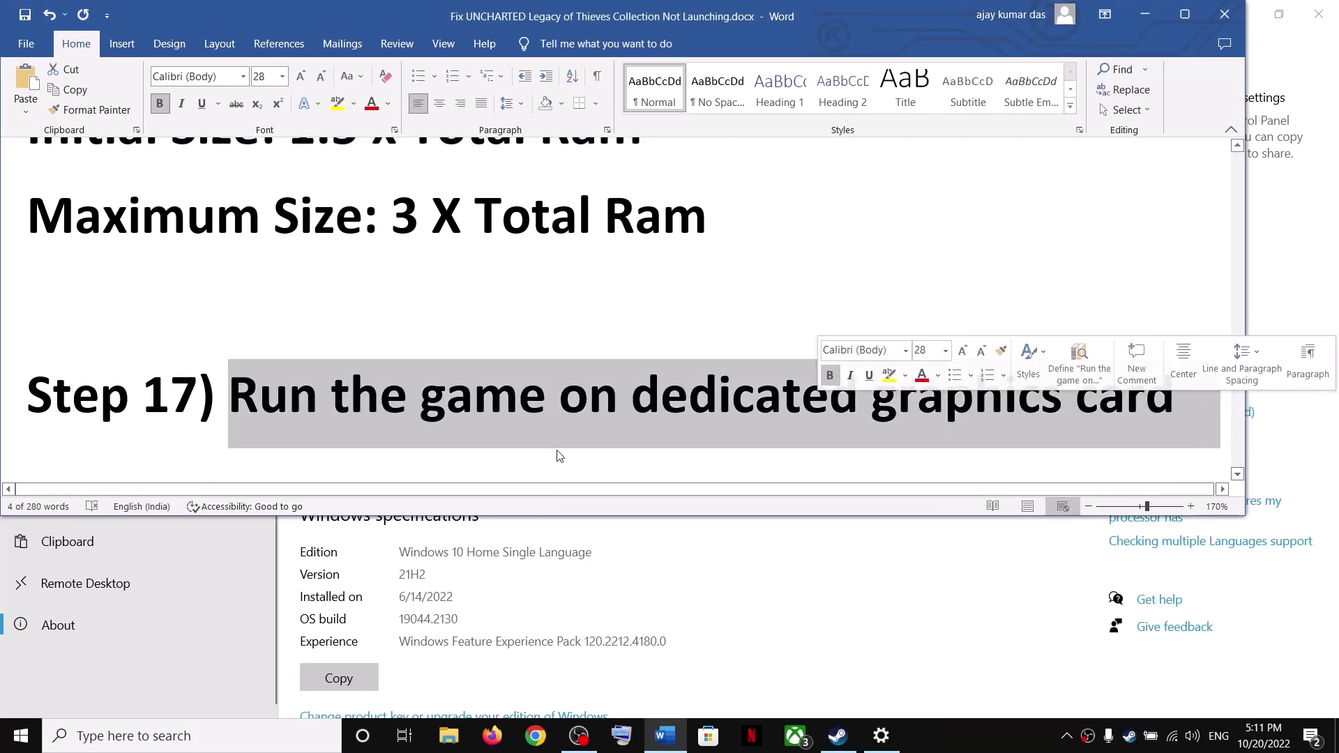
click(204, 741)
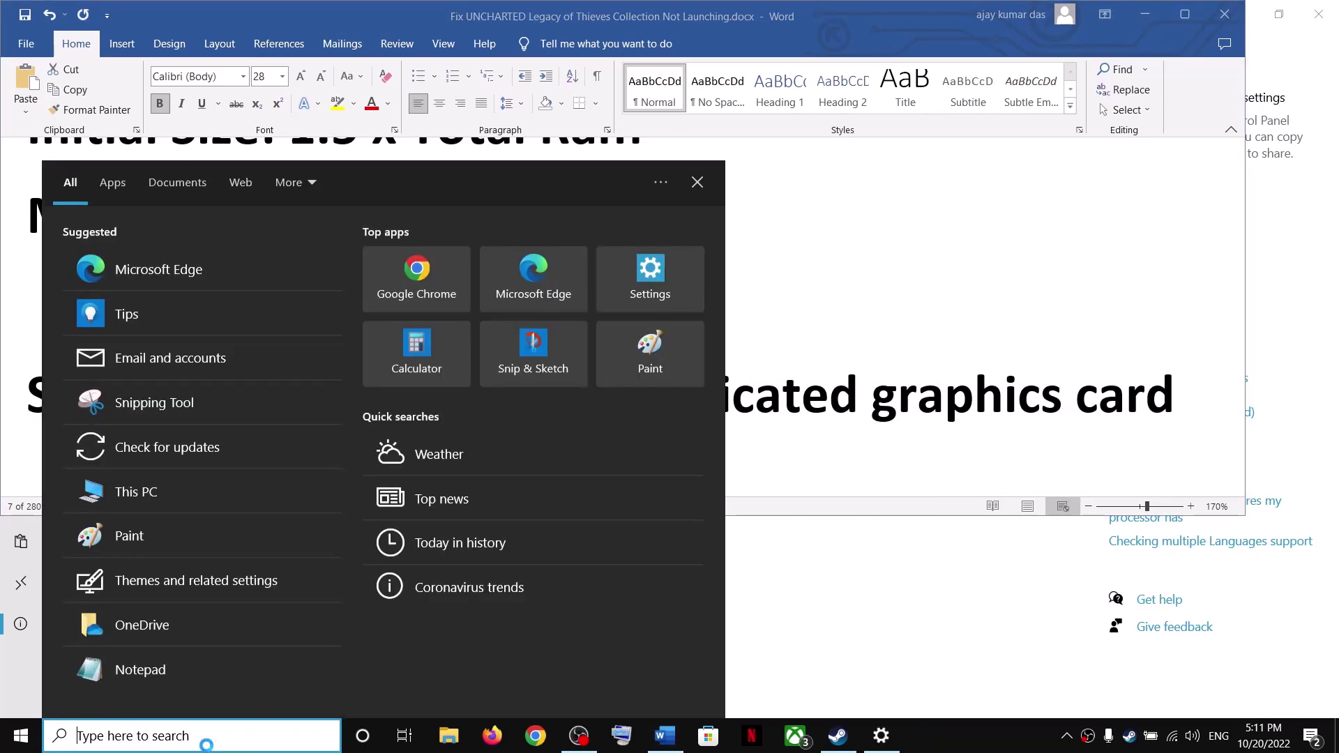
text(graphics)
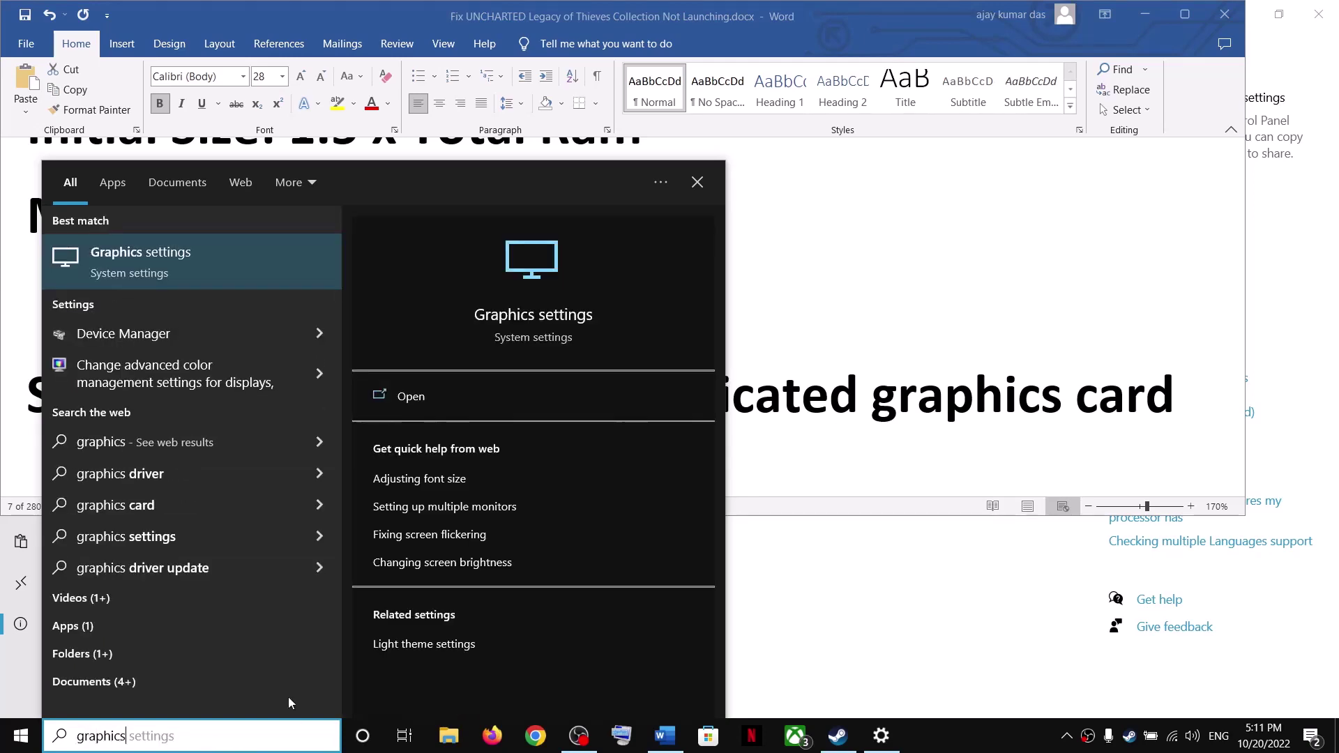
click(213, 269)
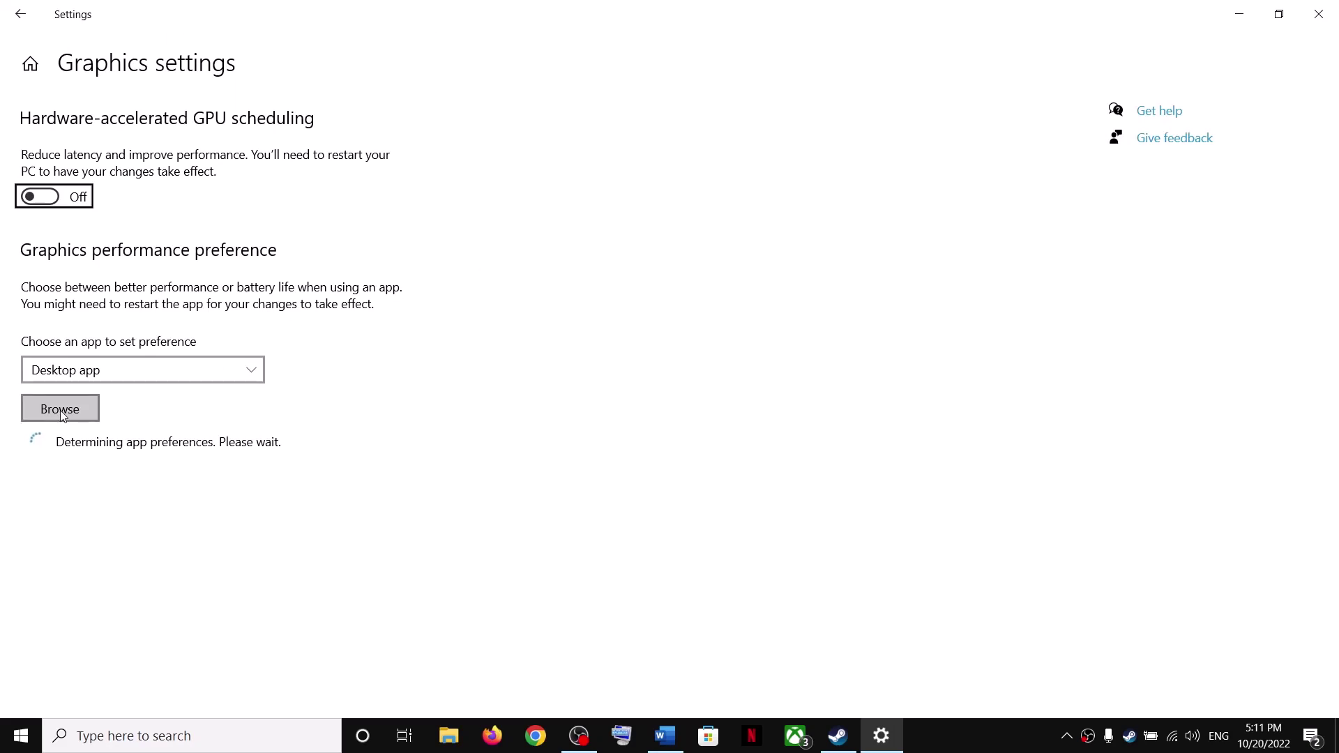
Step: Browse for a desktop app in the SteamLibrary\steamapps\common folder on drive F:
click(62, 415)
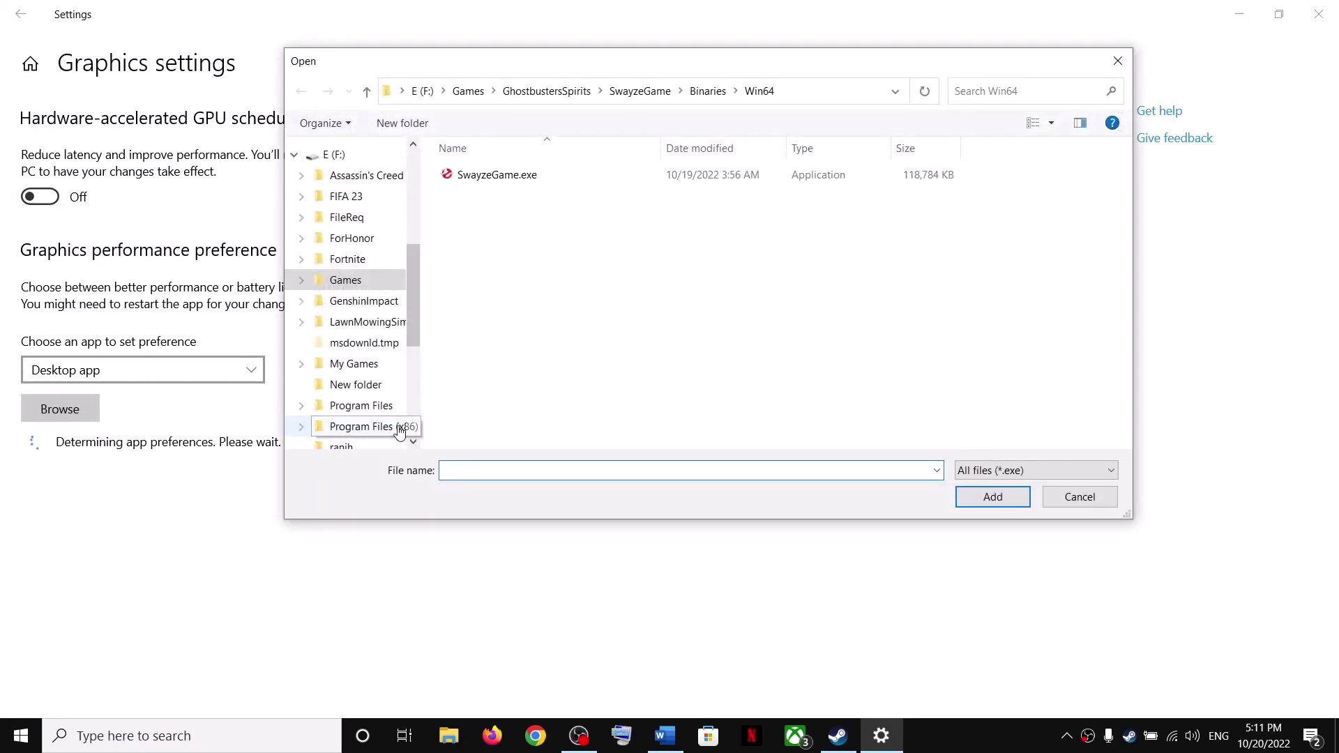
scroll(359, 426, down, 2)
scroll(371, 360, up, 2)
click(333, 182)
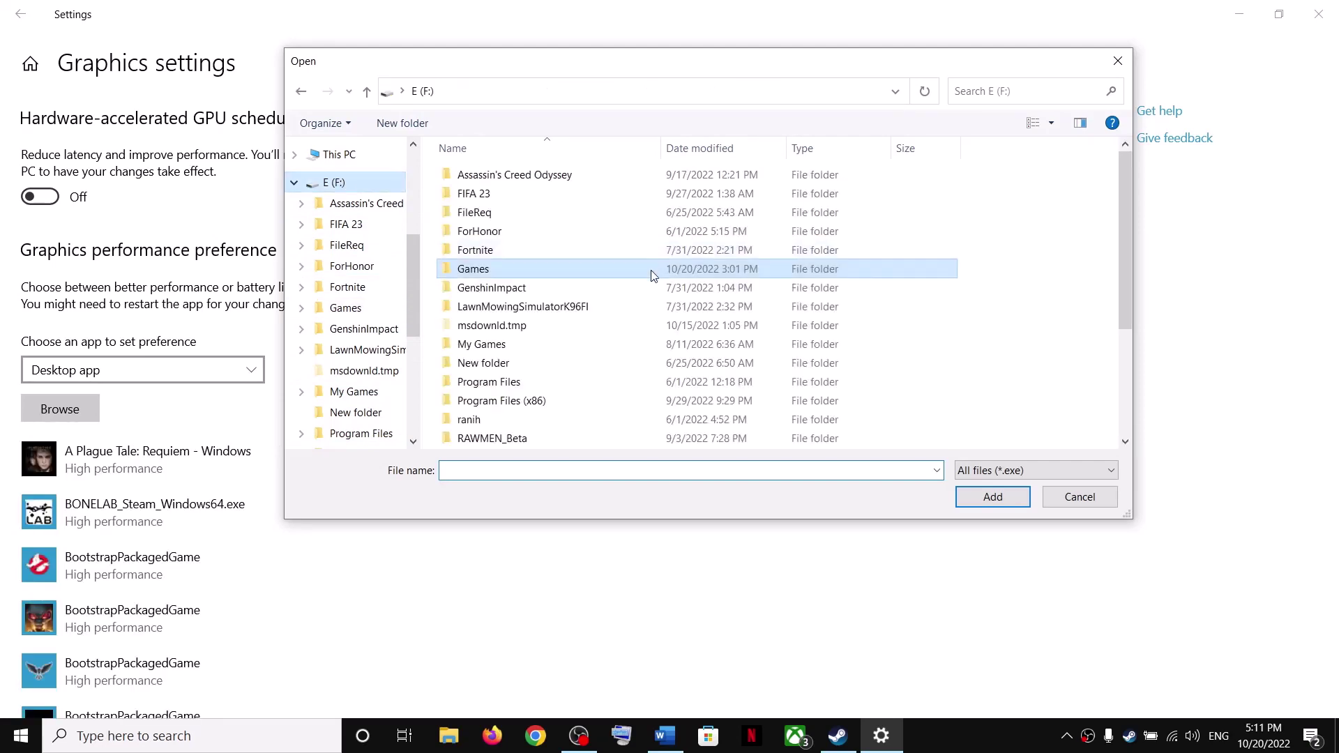
scroll(516, 335, down, 3)
double_click(518, 328)
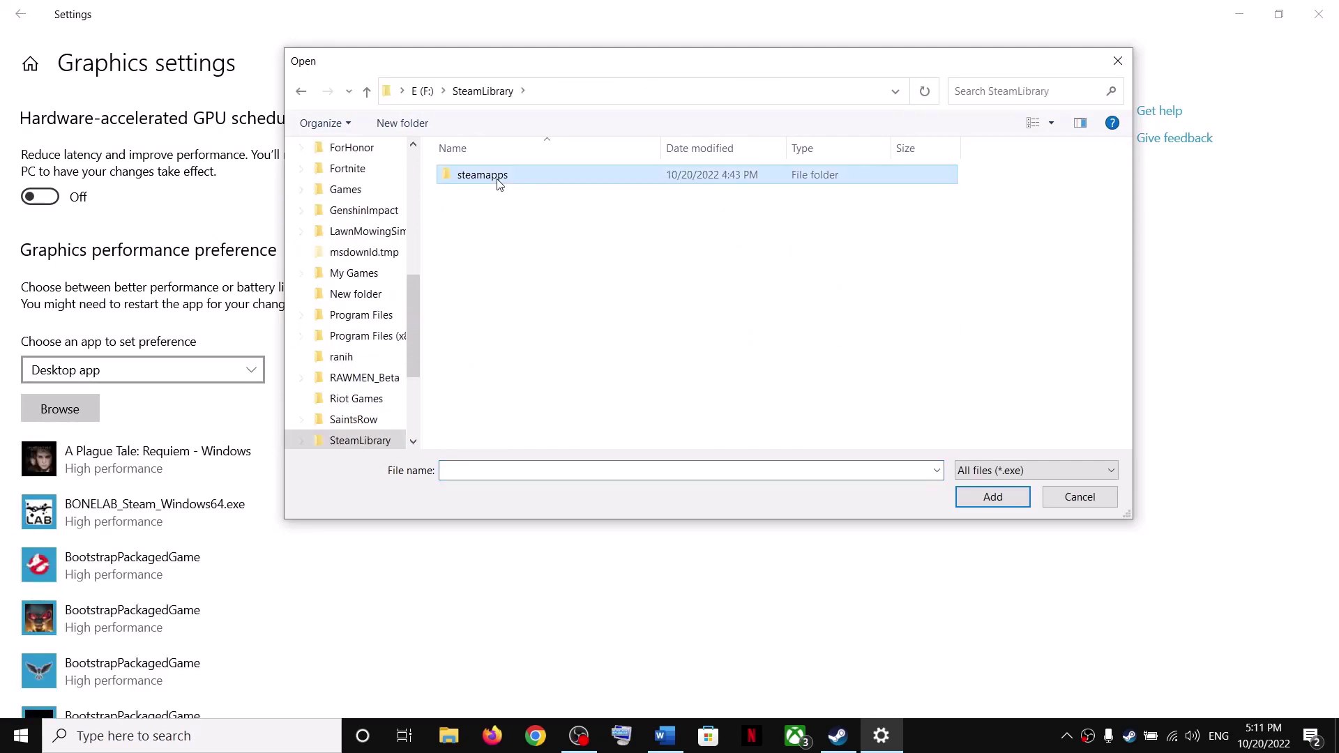
double_click(499, 178)
double_click(500, 176)
scroll(520, 328, down, 10)
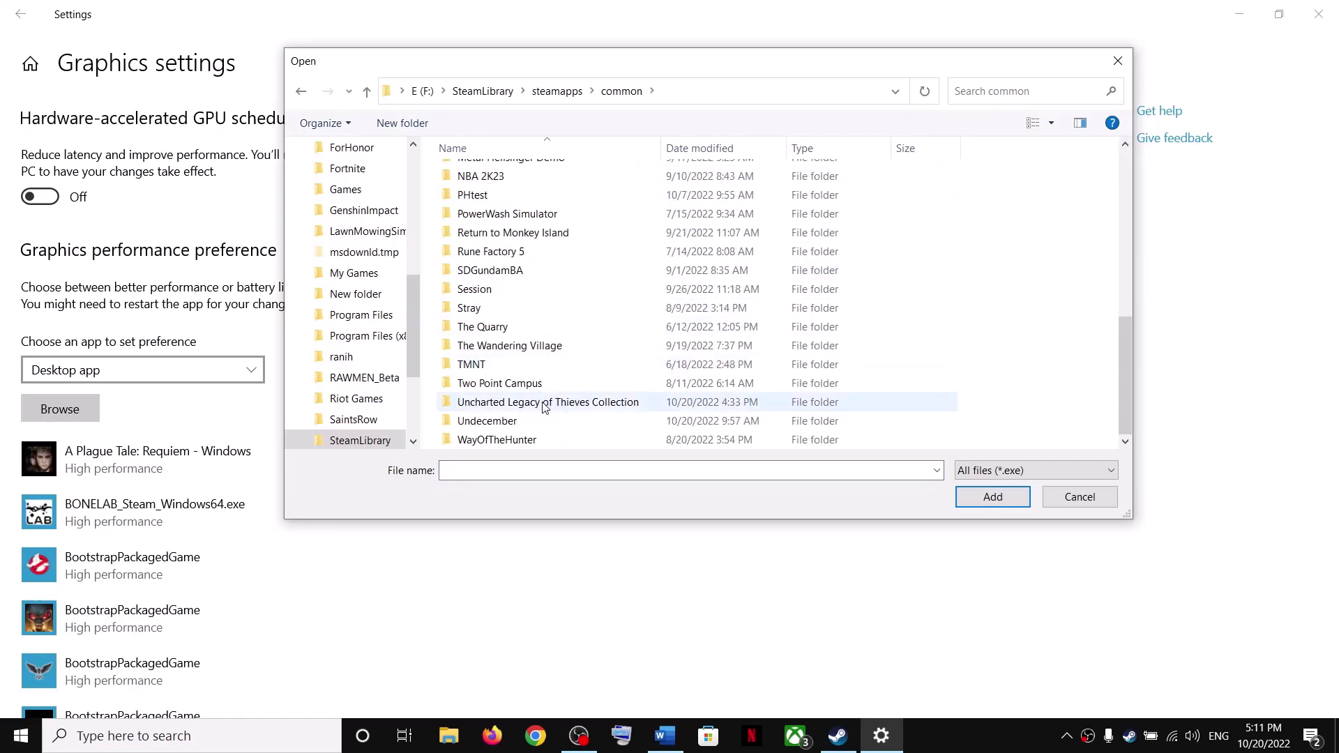
Step: Add u4.exe from the Uncharted Legacy of Thieves Collection folder and set its graphics preference to High performance
double_click(520, 419)
click(474, 289)
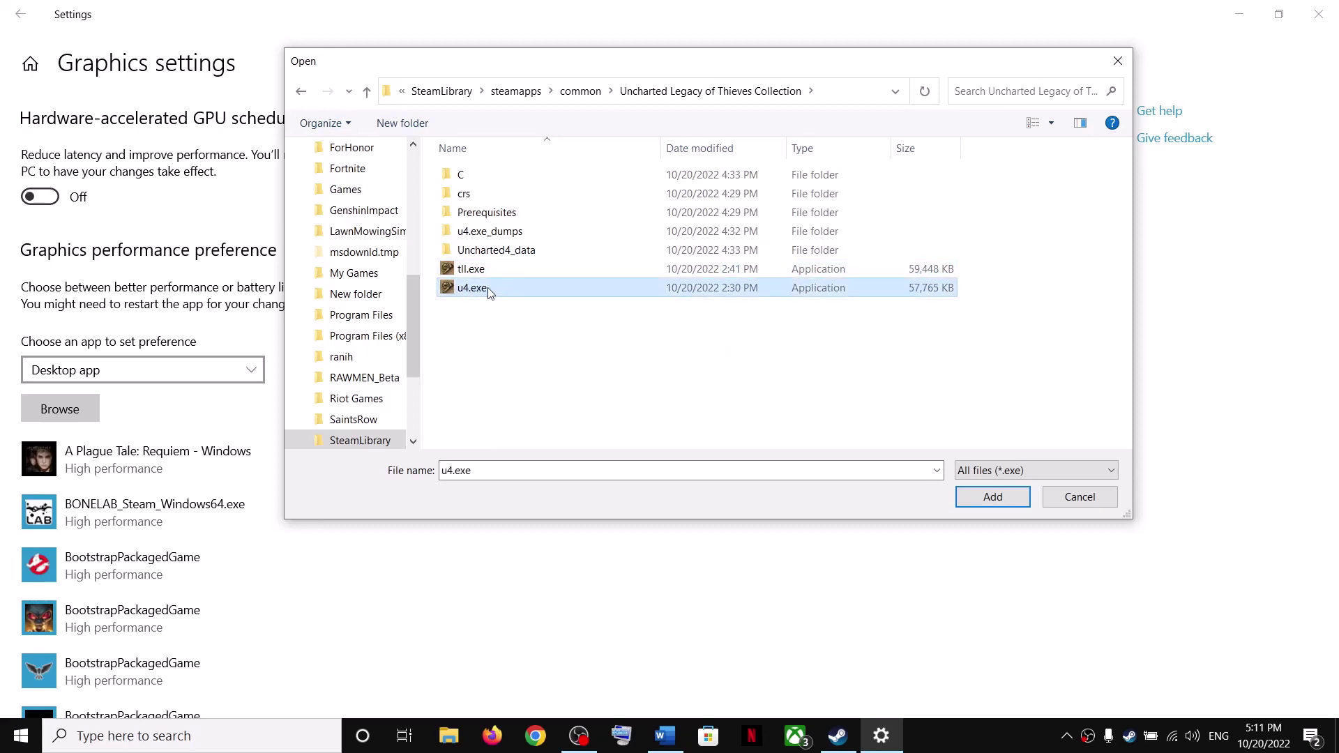
click(987, 510)
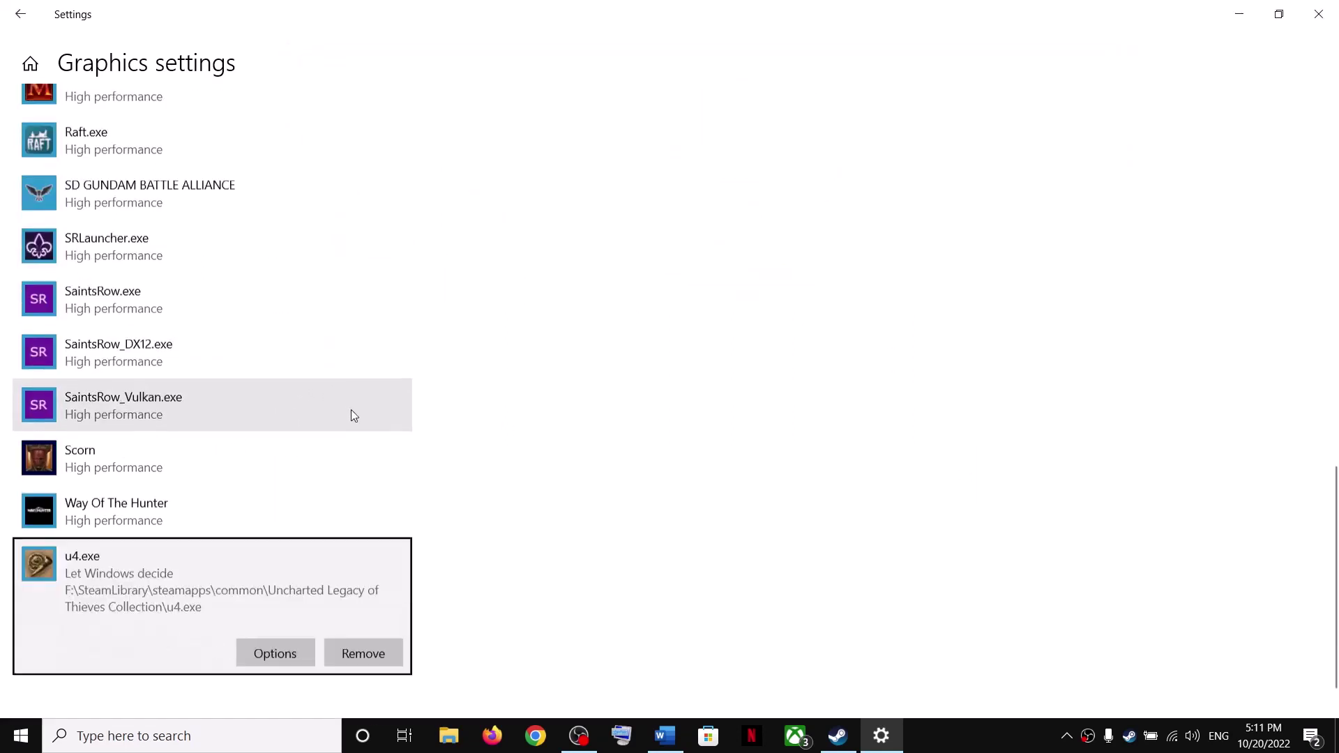
click(276, 607)
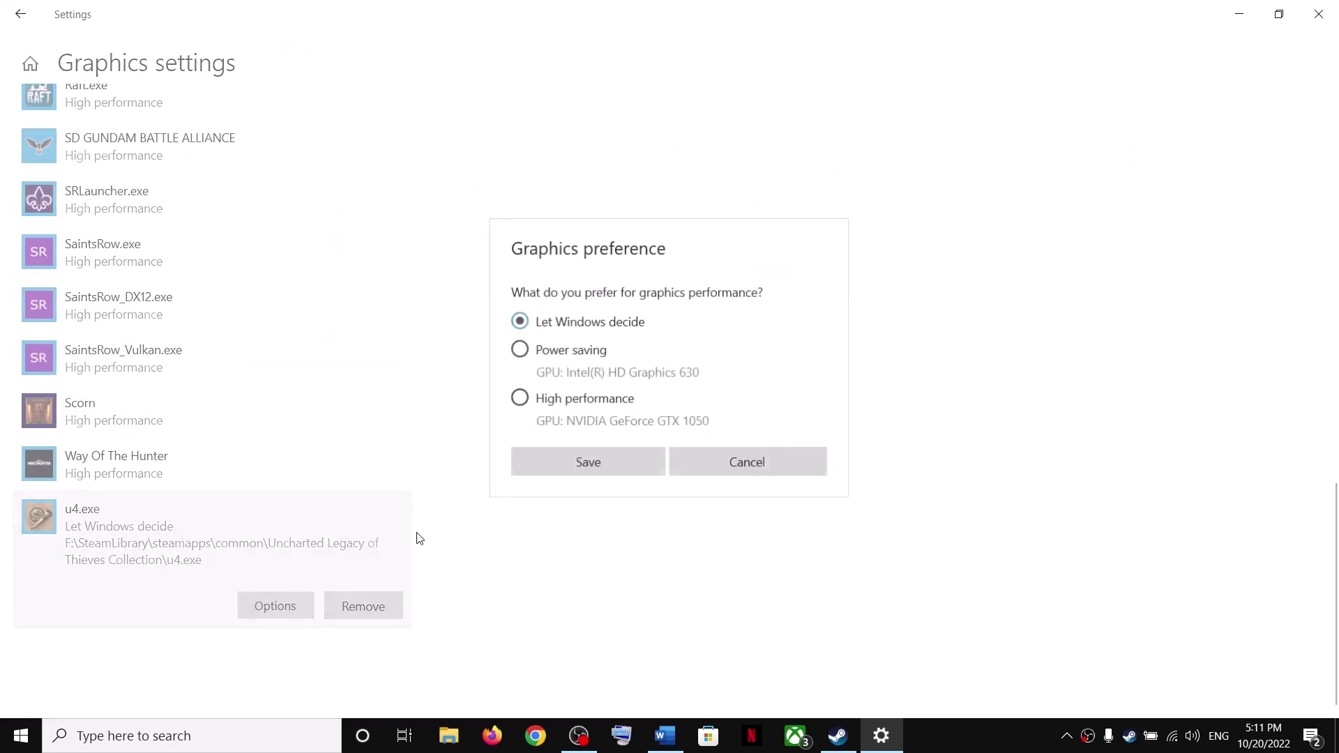
click(603, 481)
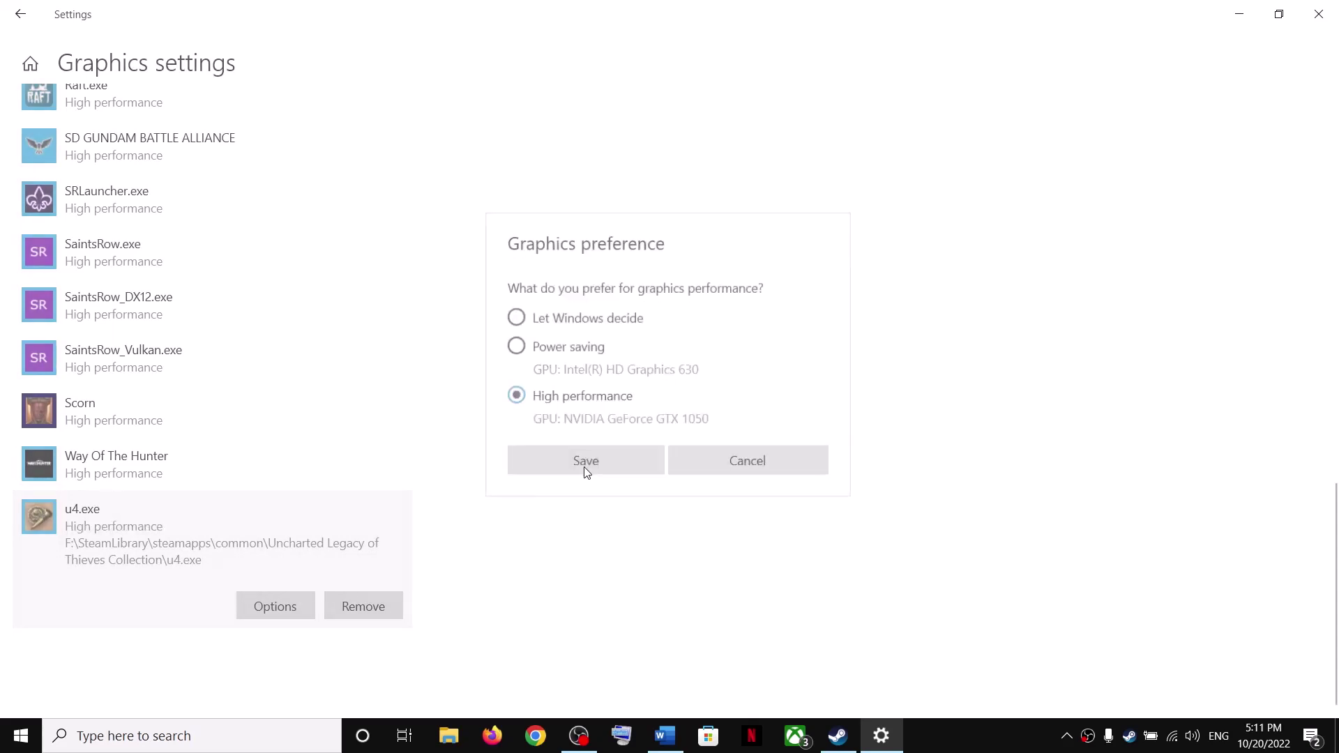
Step: Add tll.exe from the same game folder, save its graphics preference as High performance and close Settings
scroll(309, 489, up, 20)
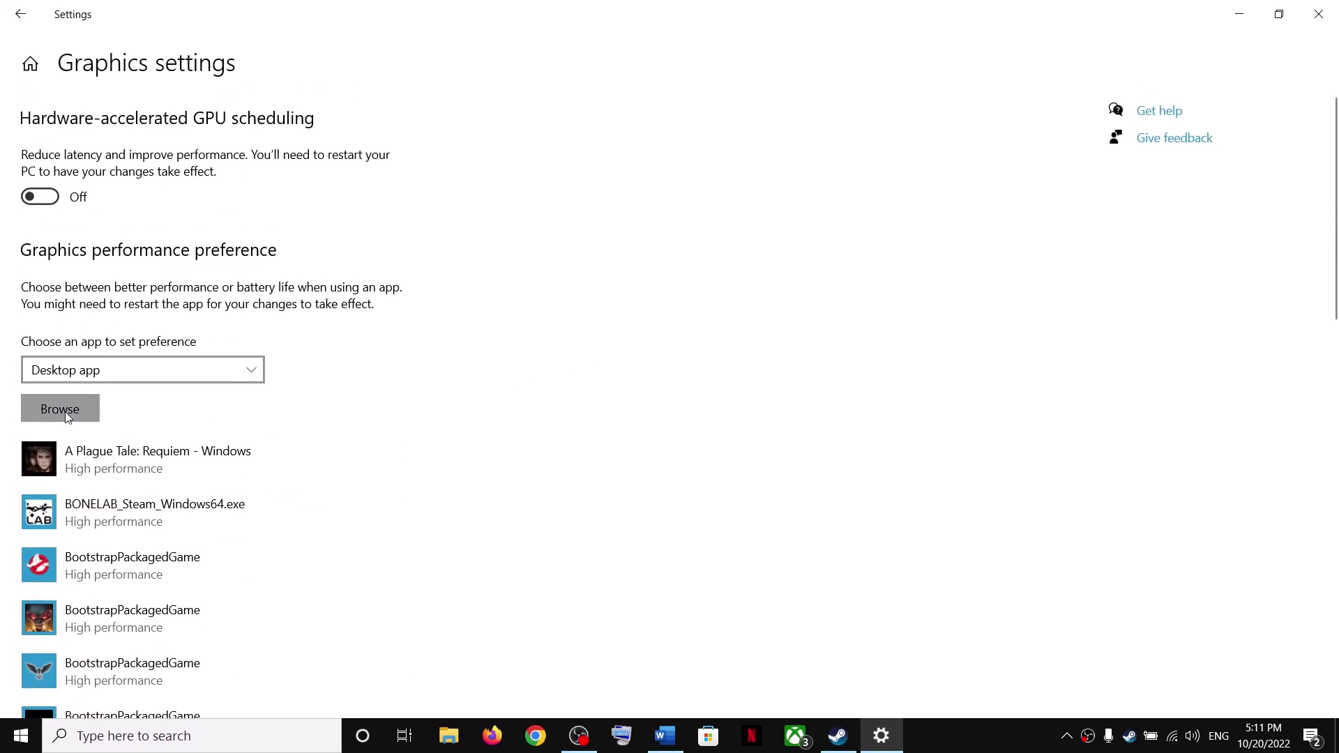
click(68, 416)
click(472, 269)
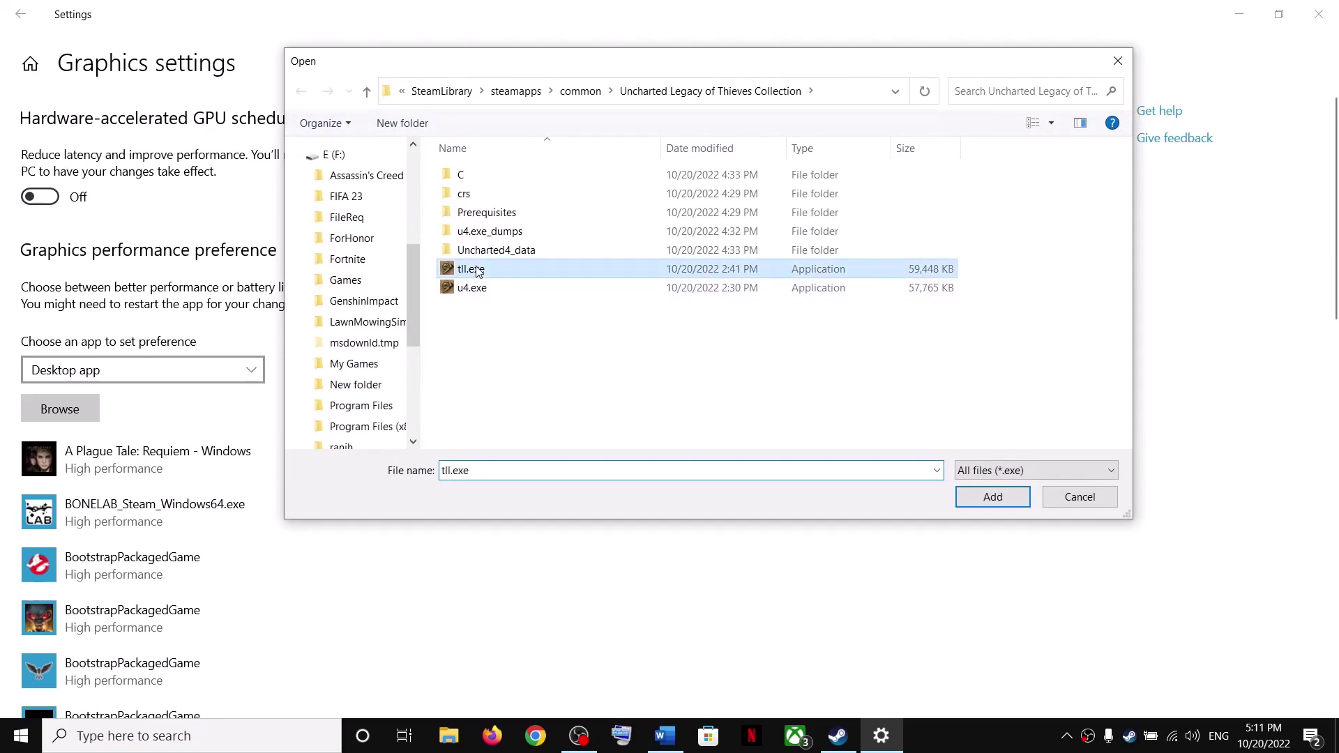
click(996, 497)
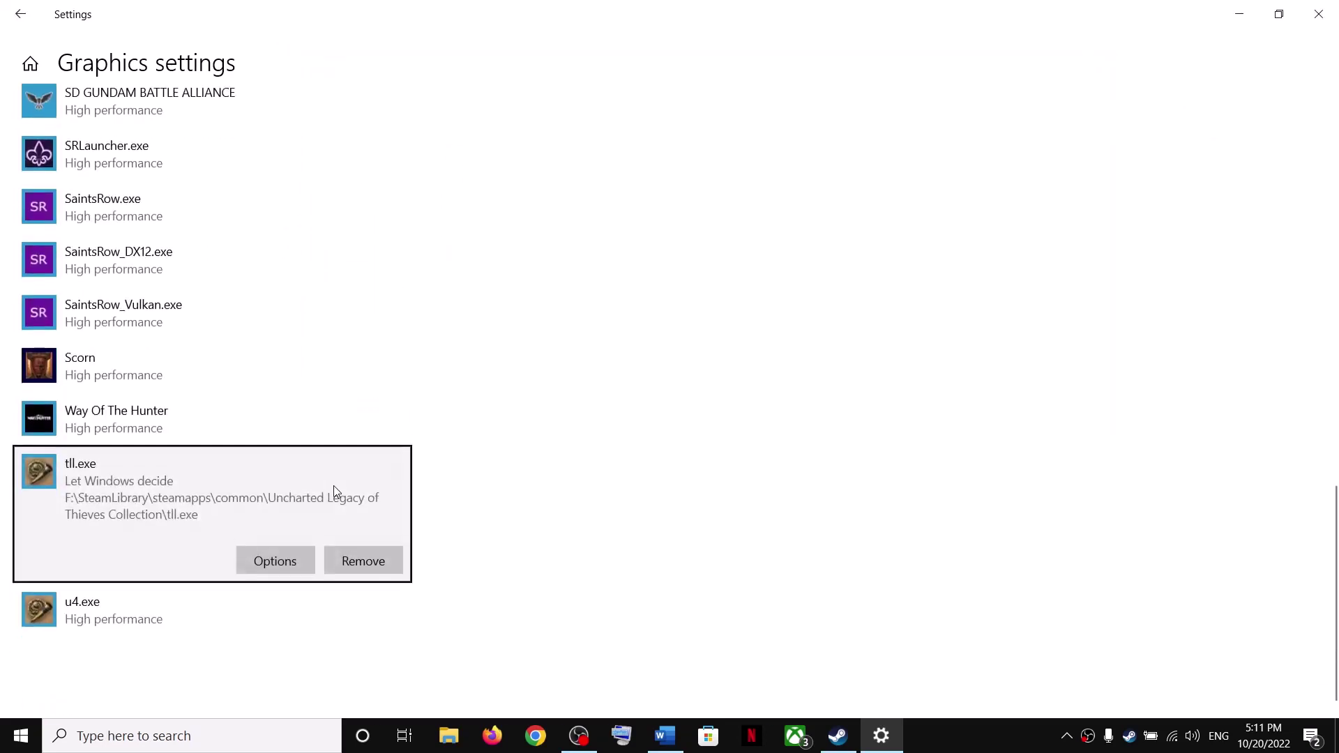
click(287, 560)
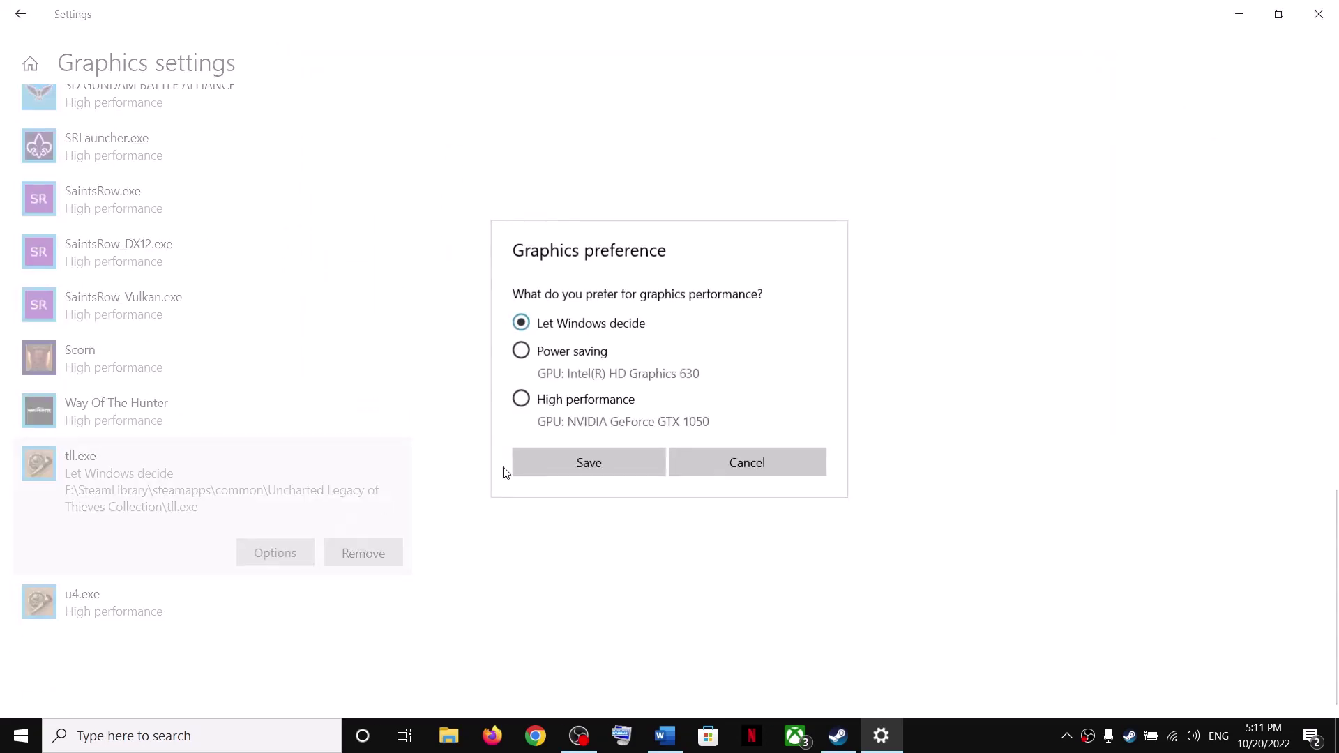
click(571, 415)
click(589, 468)
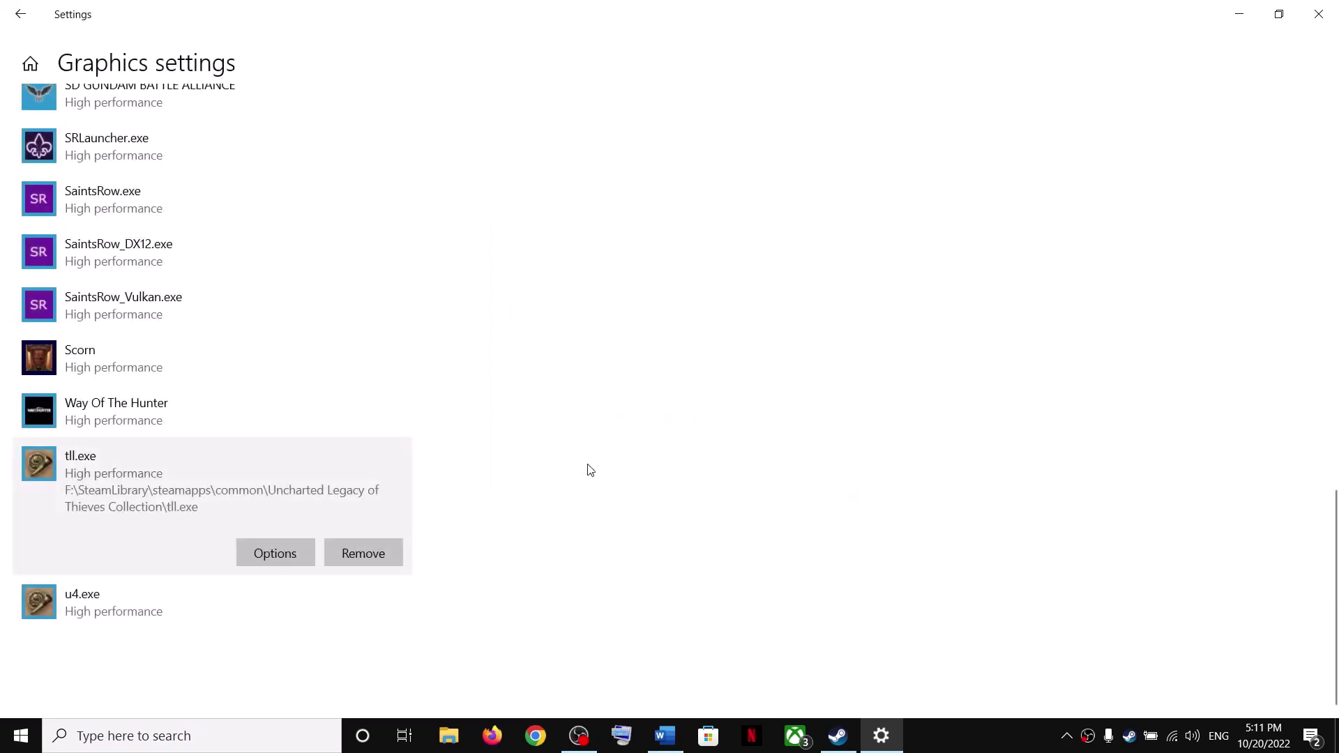
click(1319, 14)
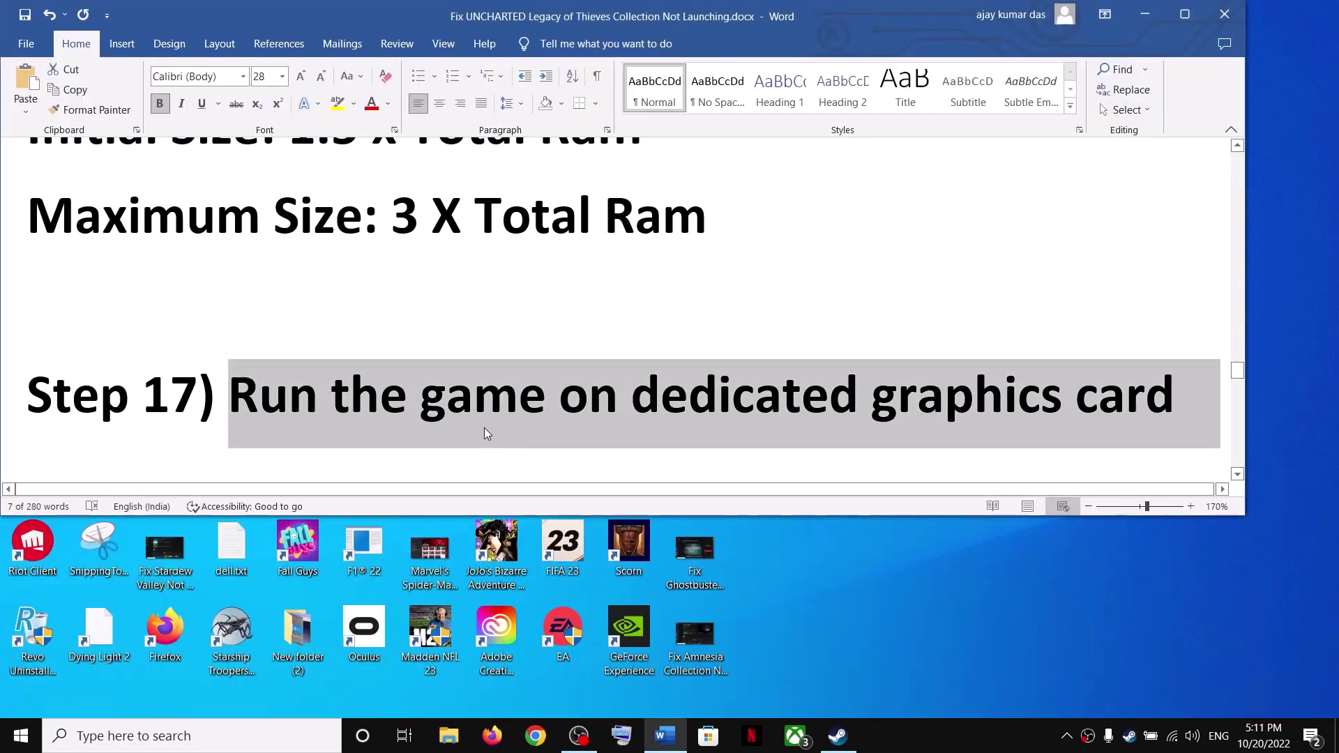
Step: Highlight Step 18's overlay instruction, then disable the in-game Steam Overlay in the properties of UNCHARTED: Legacy of Thieves Collection in Steam
scroll(487, 434, down, 3)
drag(307, 373, 739, 371)
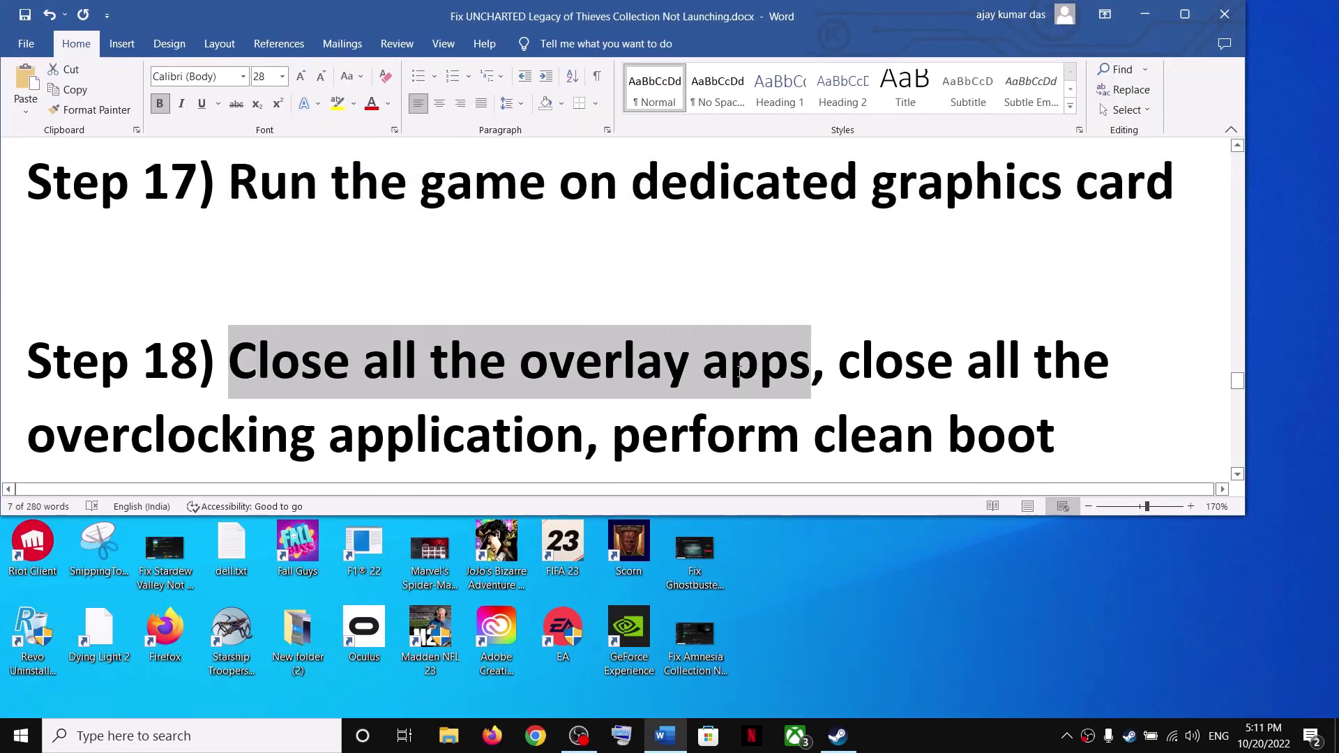
click(838, 736)
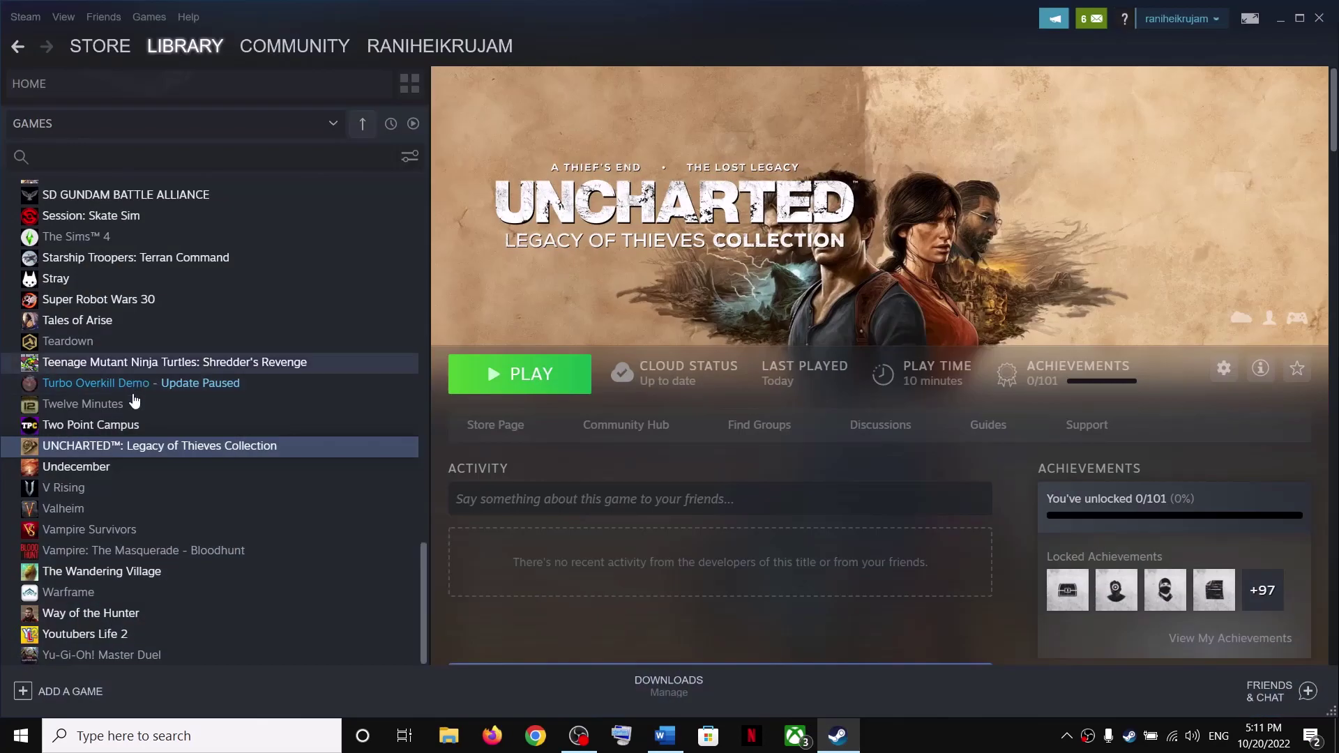
right_click(159, 453)
click(197, 551)
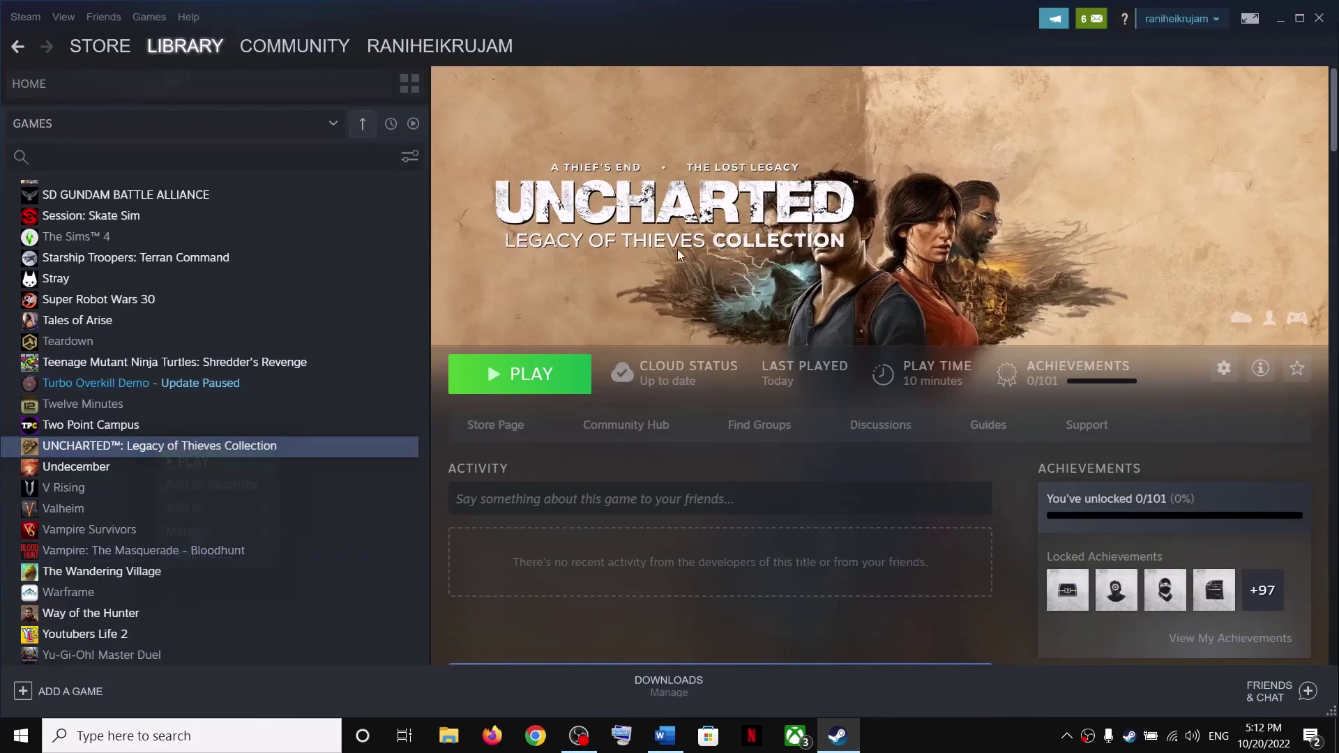
click(604, 260)
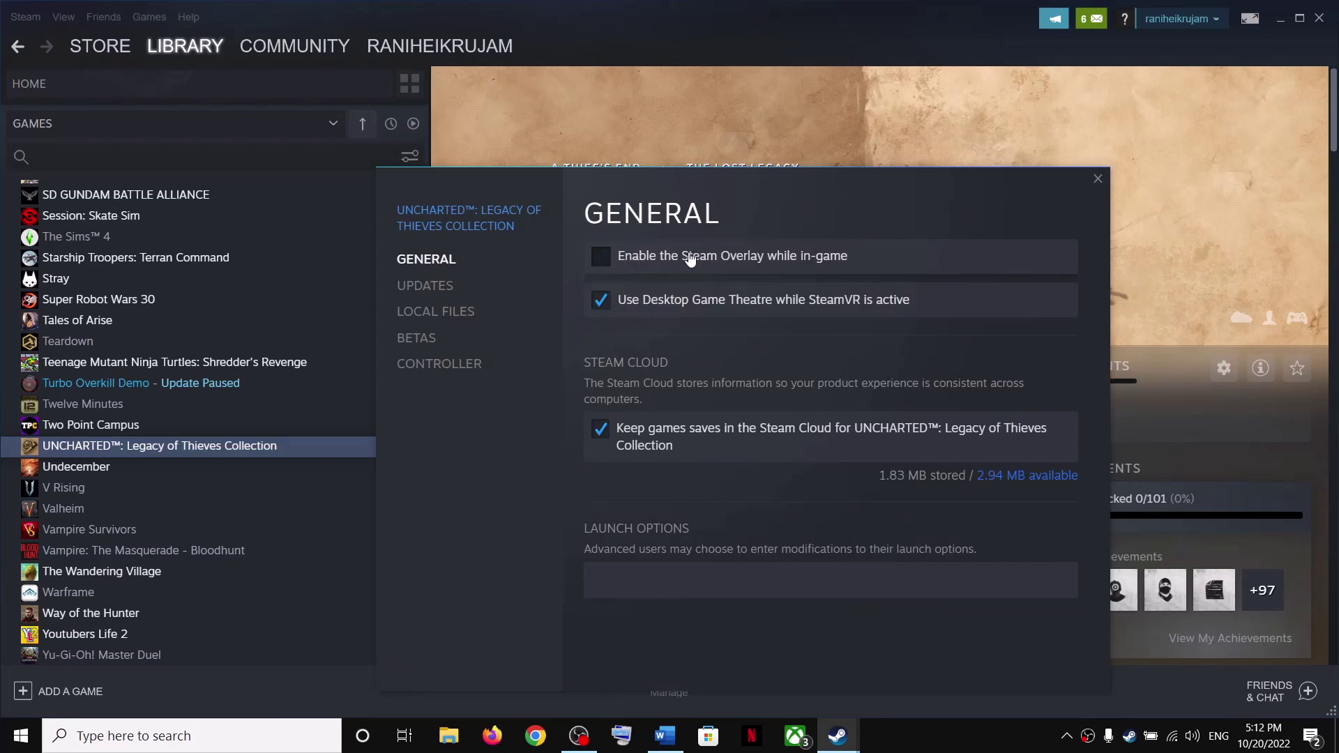
click(1098, 179)
Step: Return to the Word document and highlight Step 18's instruction to close all the overclocking applications
click(665, 736)
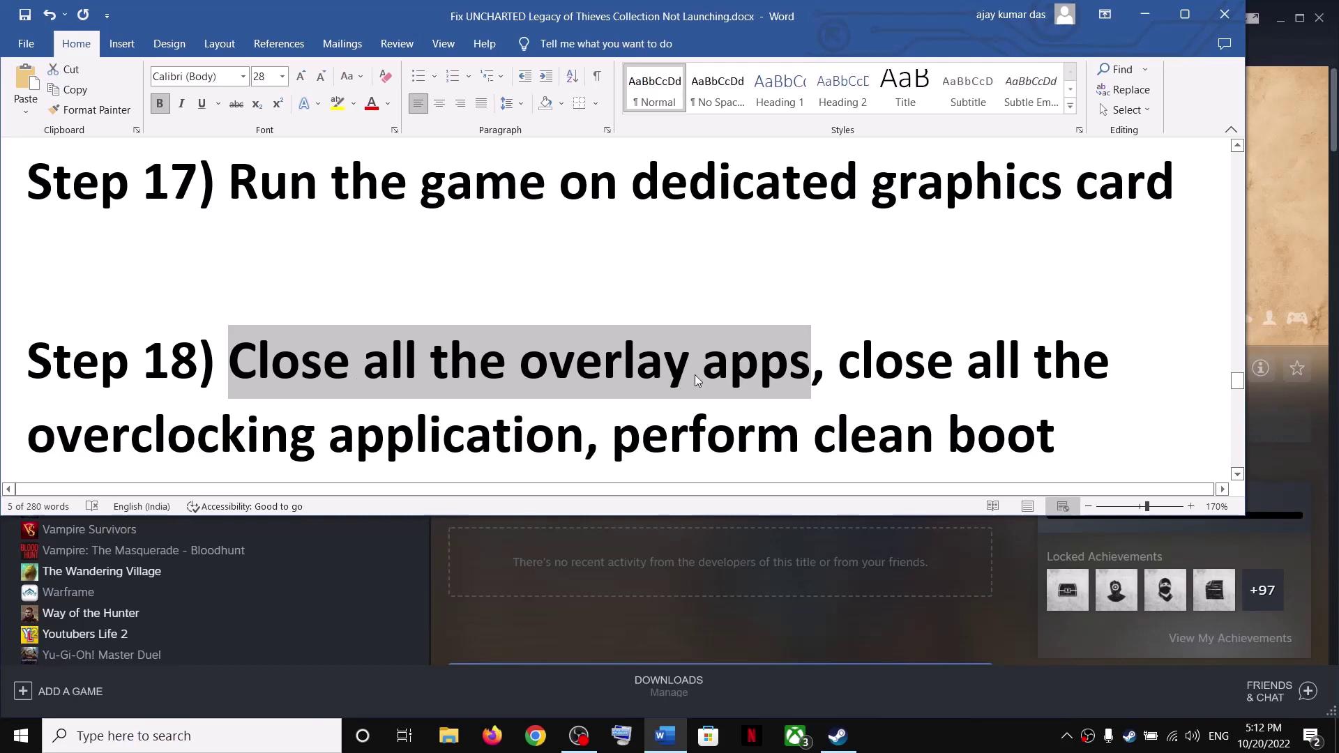
drag(842, 374, 588, 430)
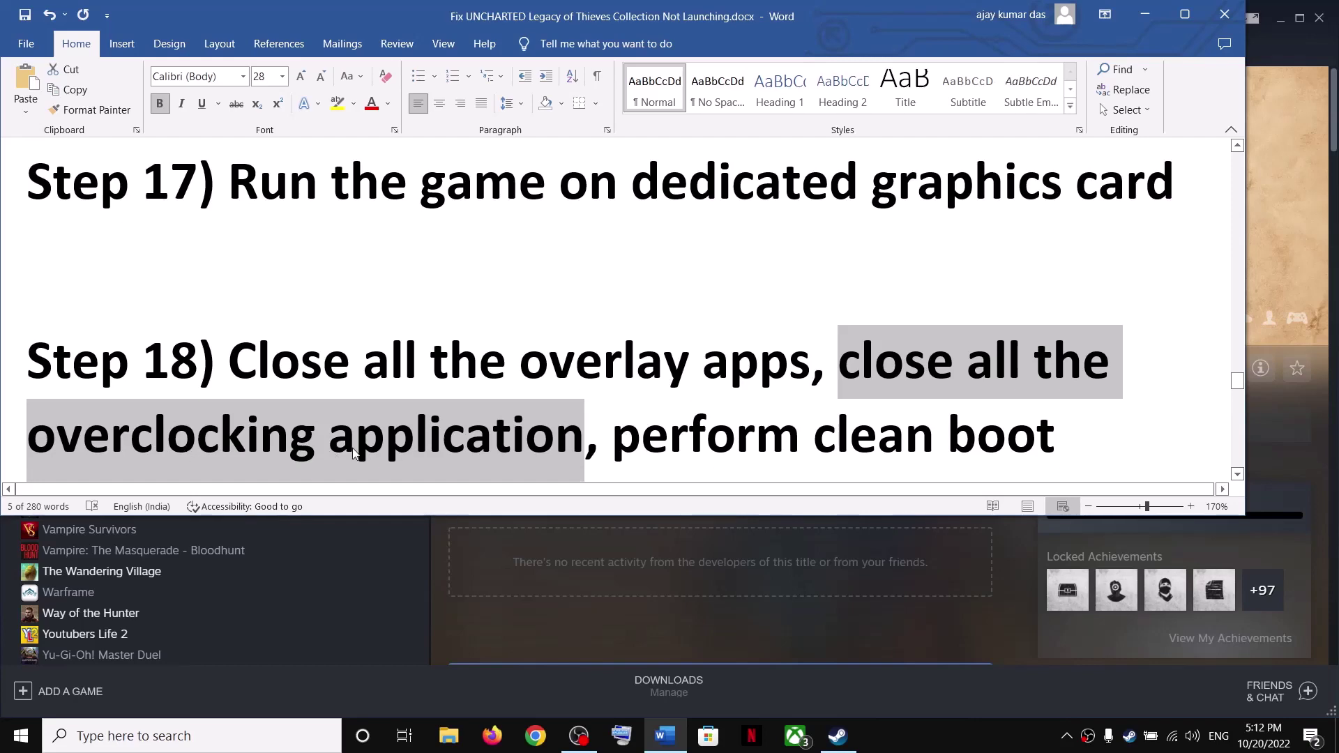
Step: Highlight Step 18's clean boot instruction, then hide all Microsoft services in the System Configuration services list and confirm the configuration
drag(1073, 442, 612, 436)
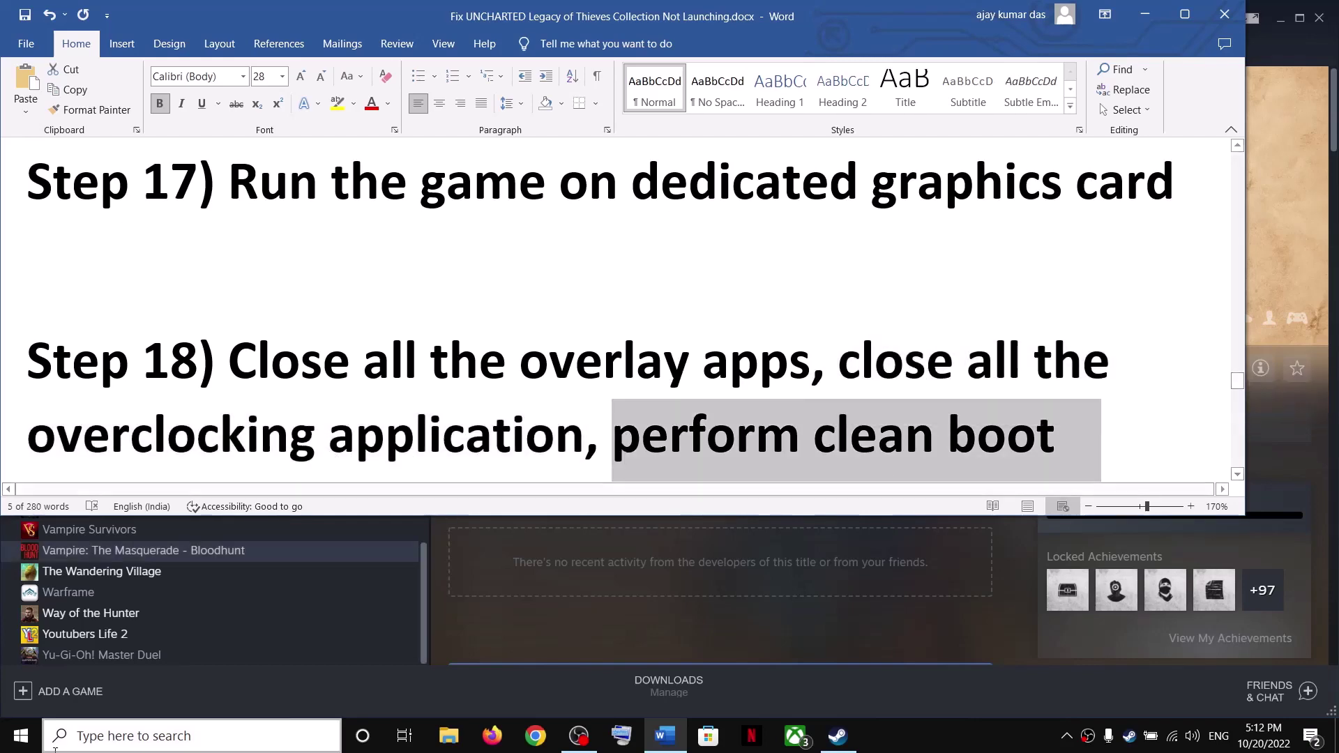
click(119, 736)
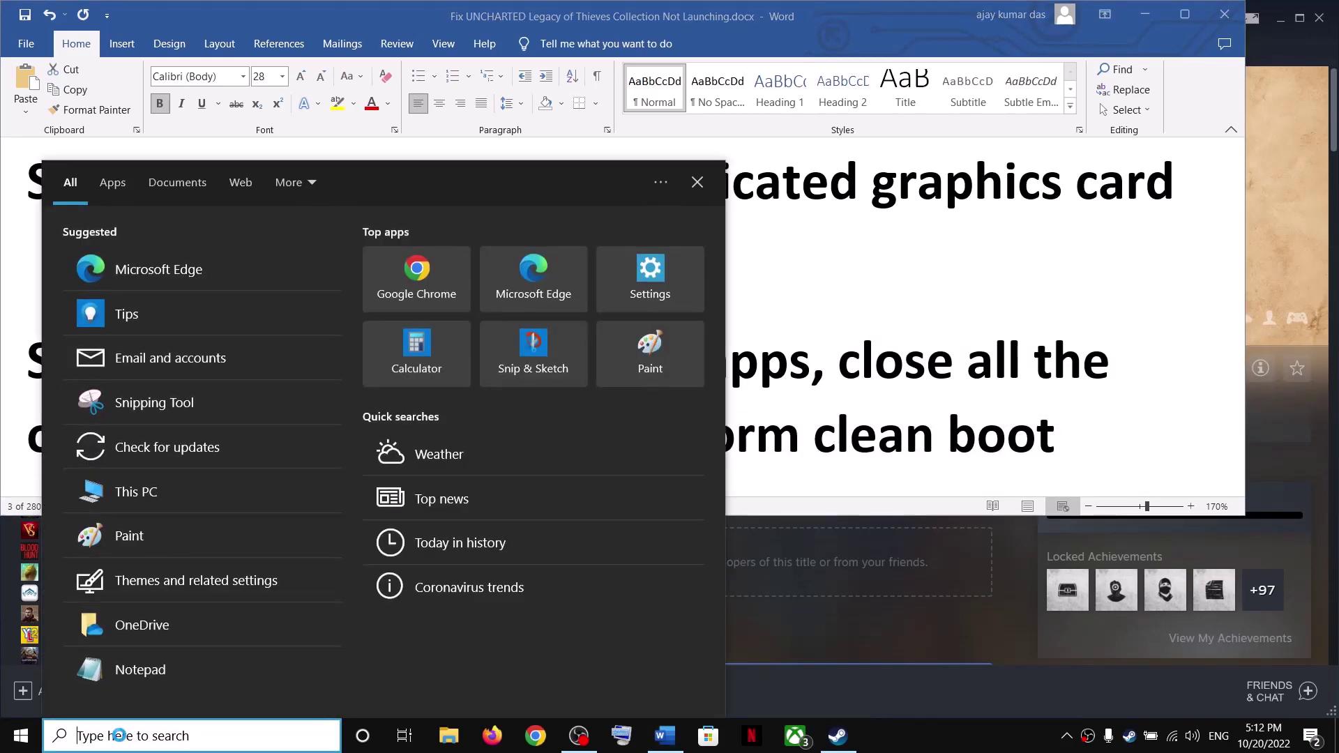
text(system Configuration)
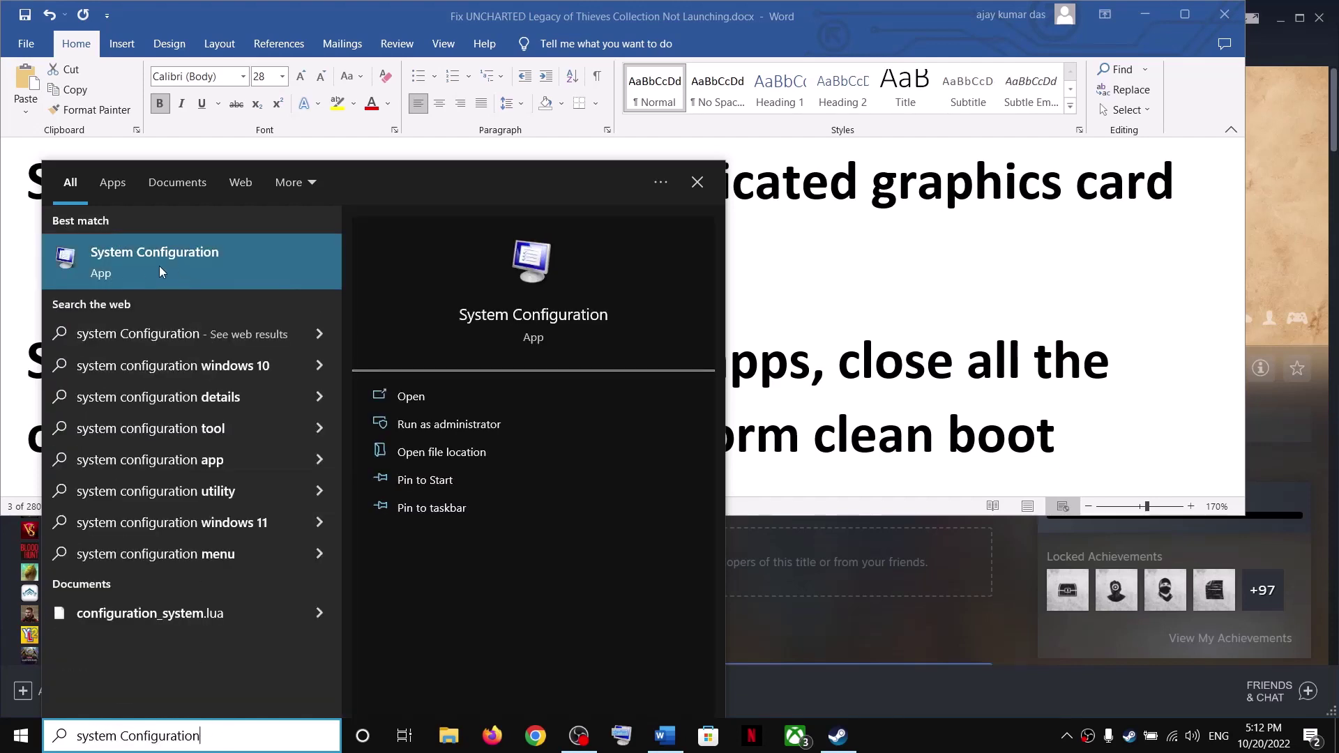
click(159, 265)
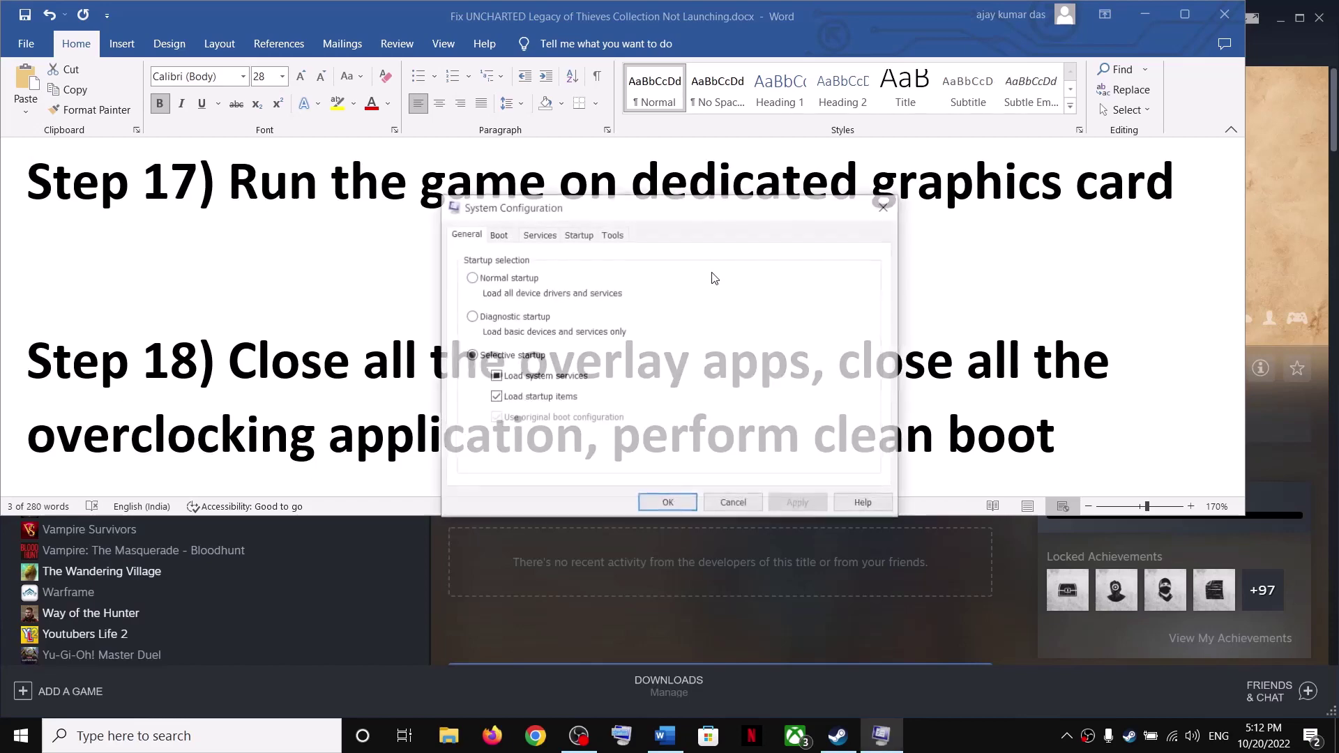
click(539, 236)
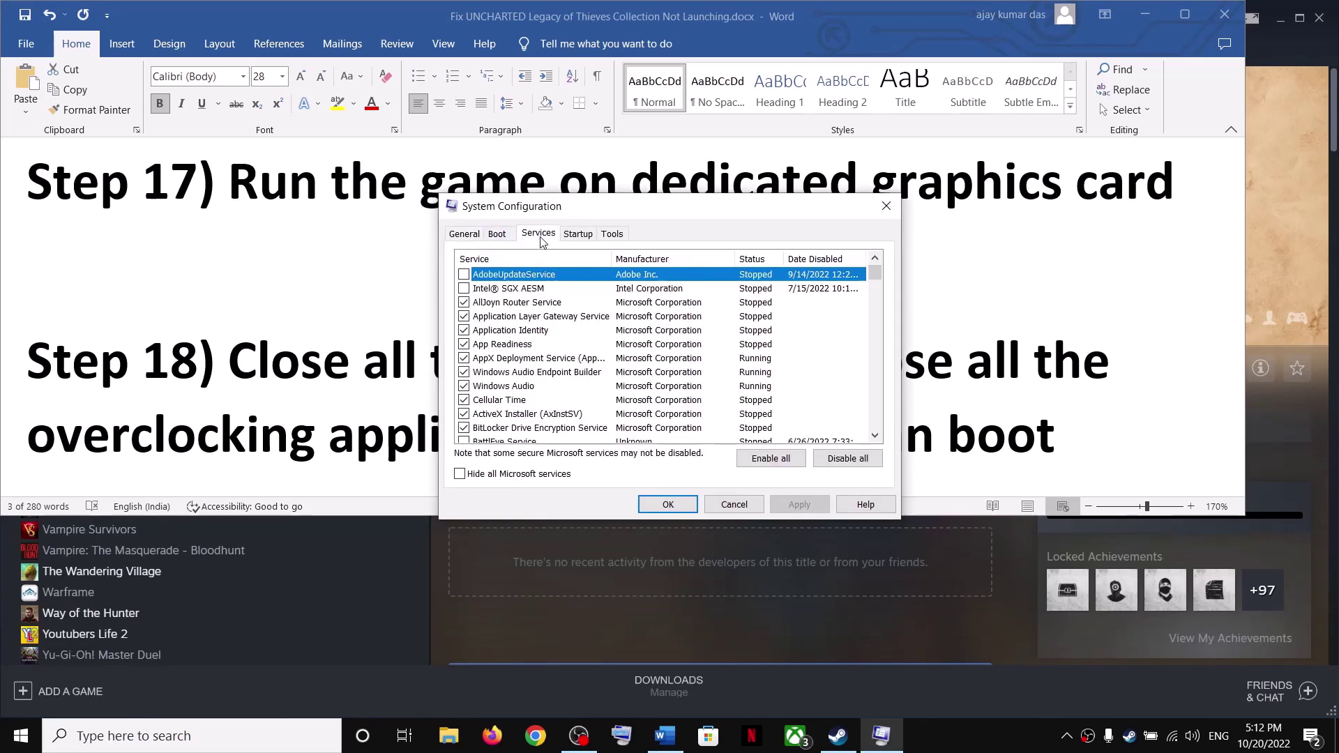
click(460, 475)
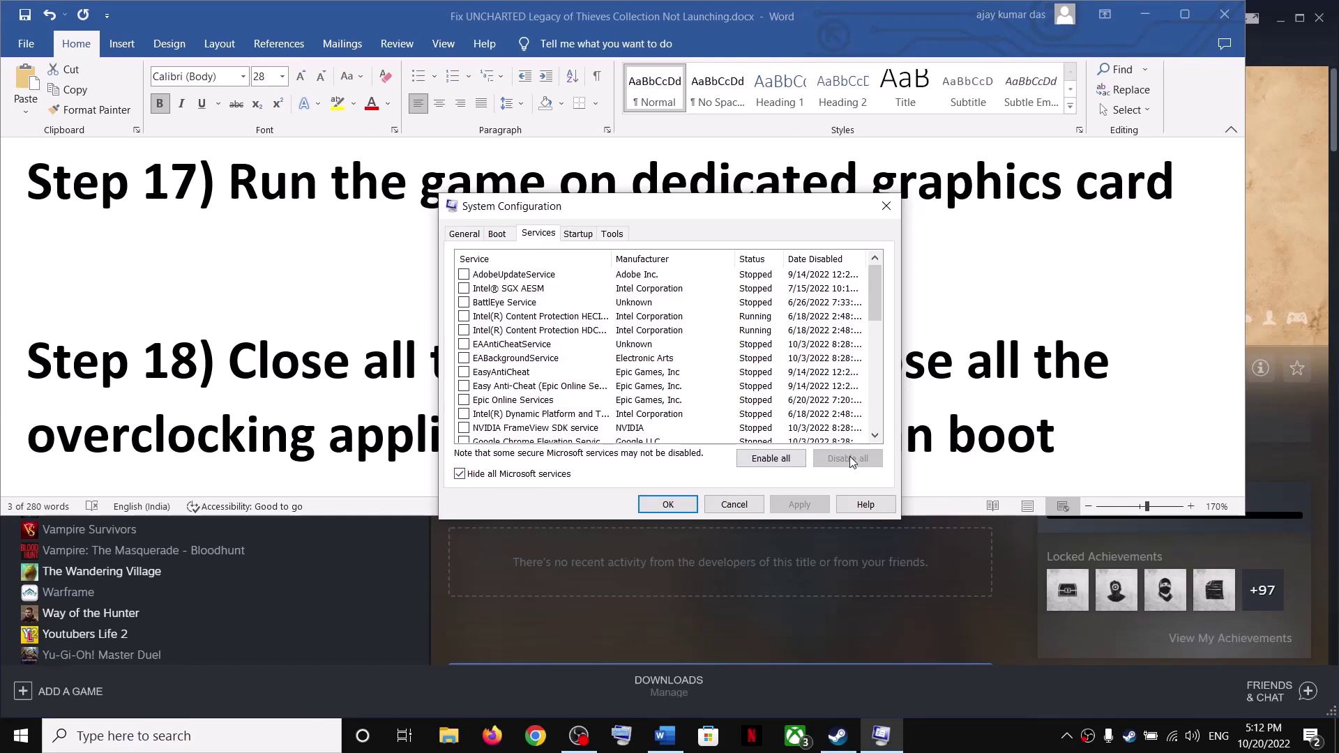
click(667, 504)
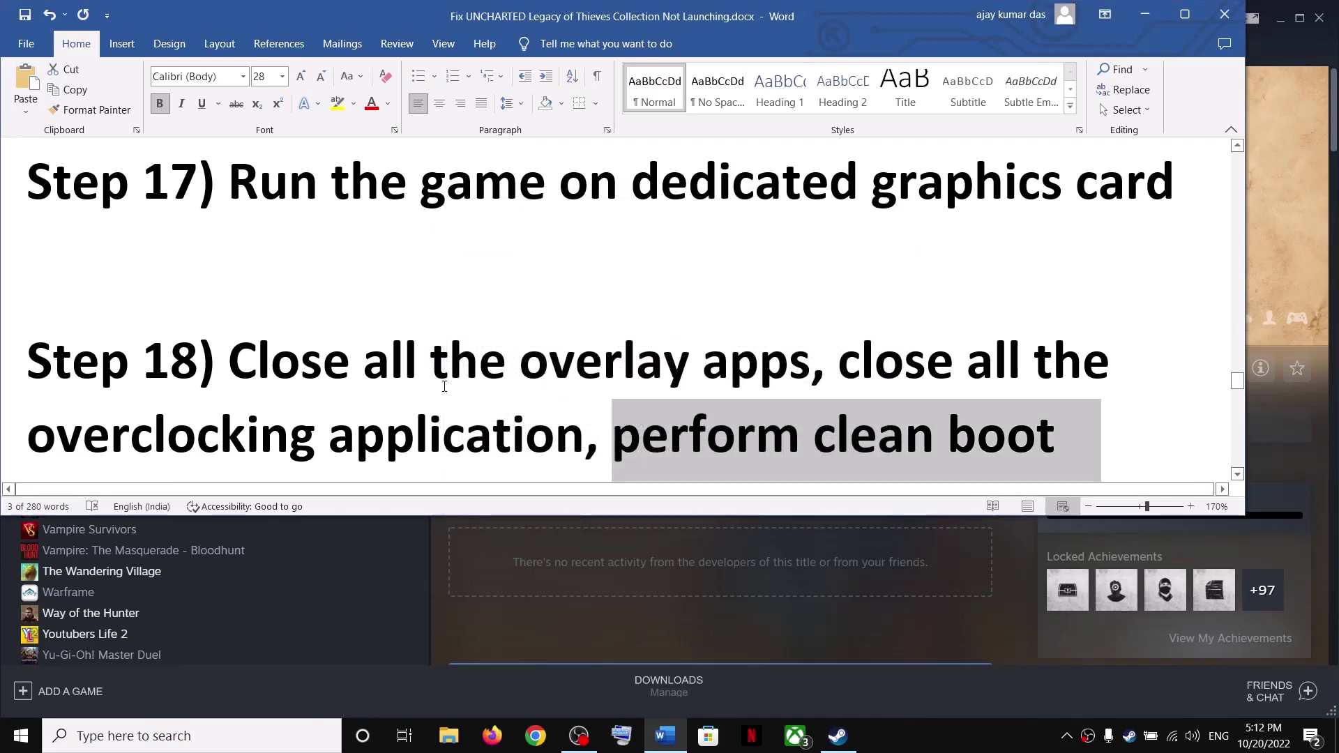
Step: Copy the Visual C++ download link under Step 19 of the document and load it in Chrome
scroll(445, 386, down, 6)
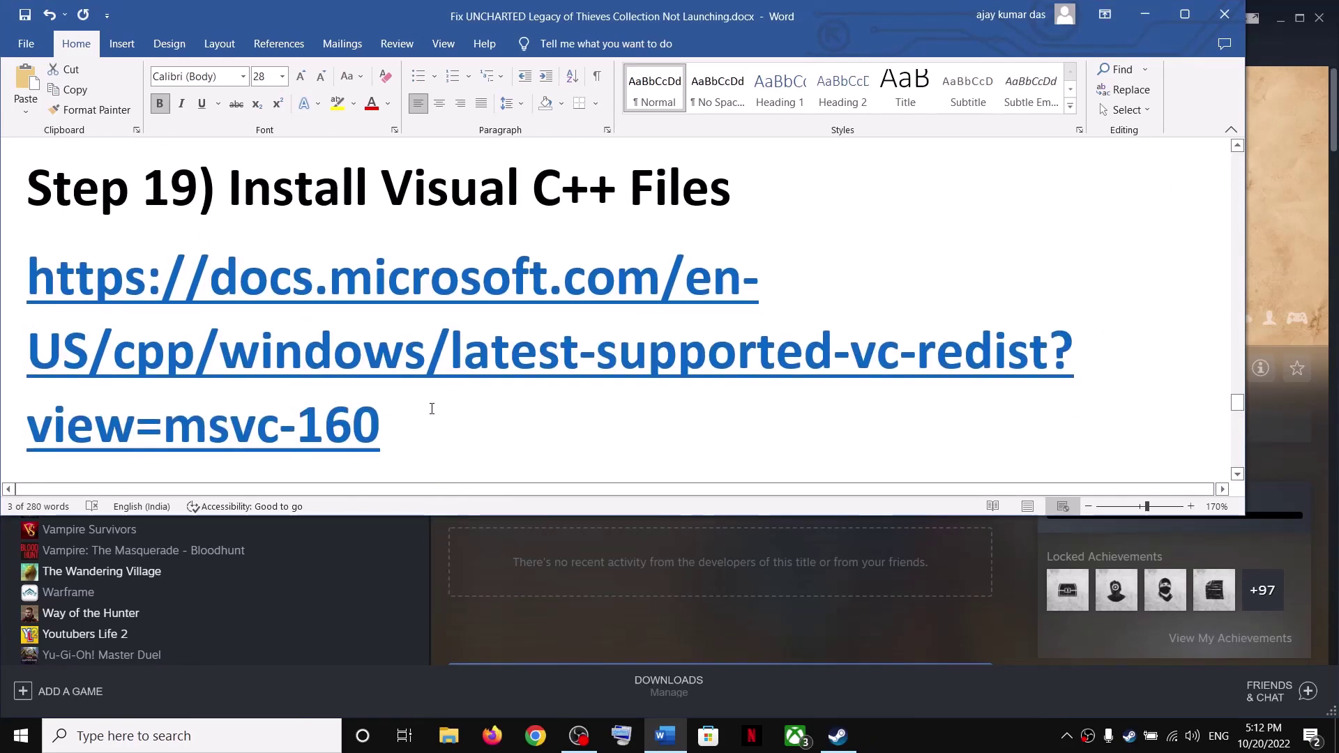
triple_click(432, 409)
key(ctrl+c)
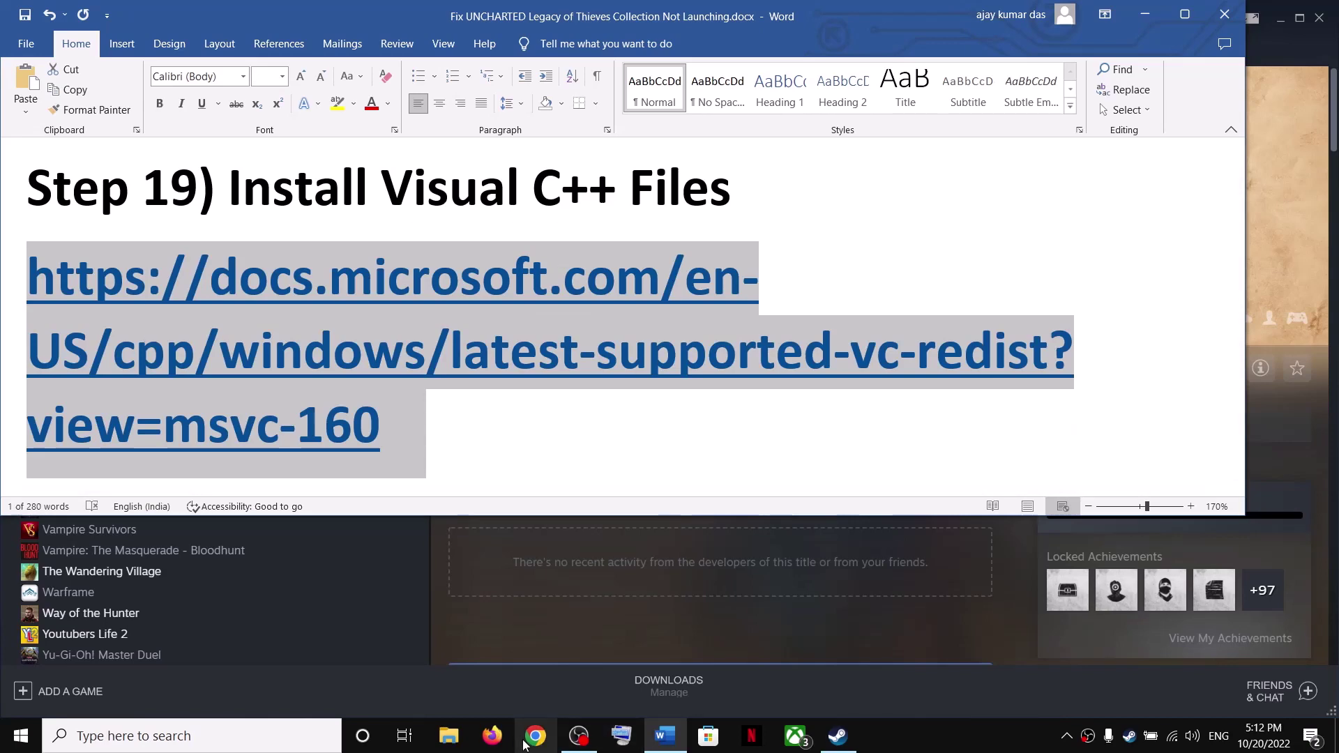
click(525, 744)
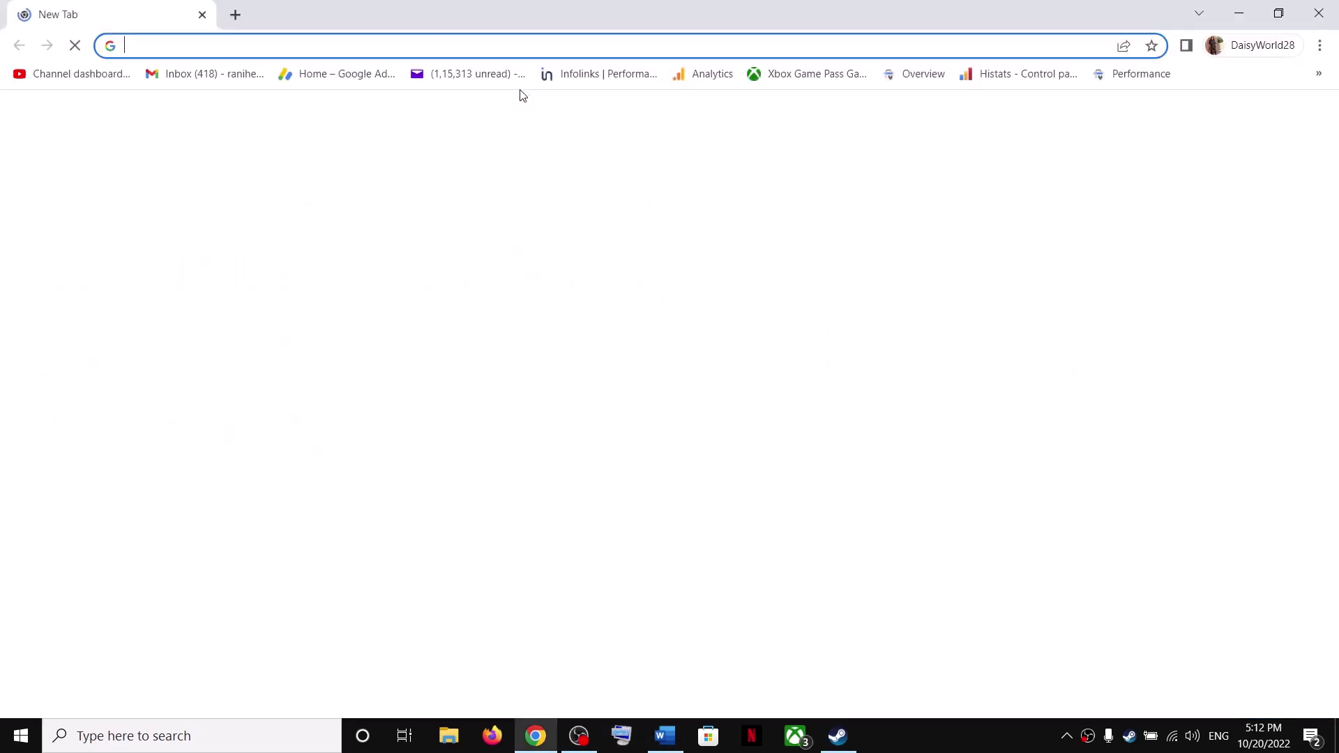
key(ctrl+v)
key(Return)
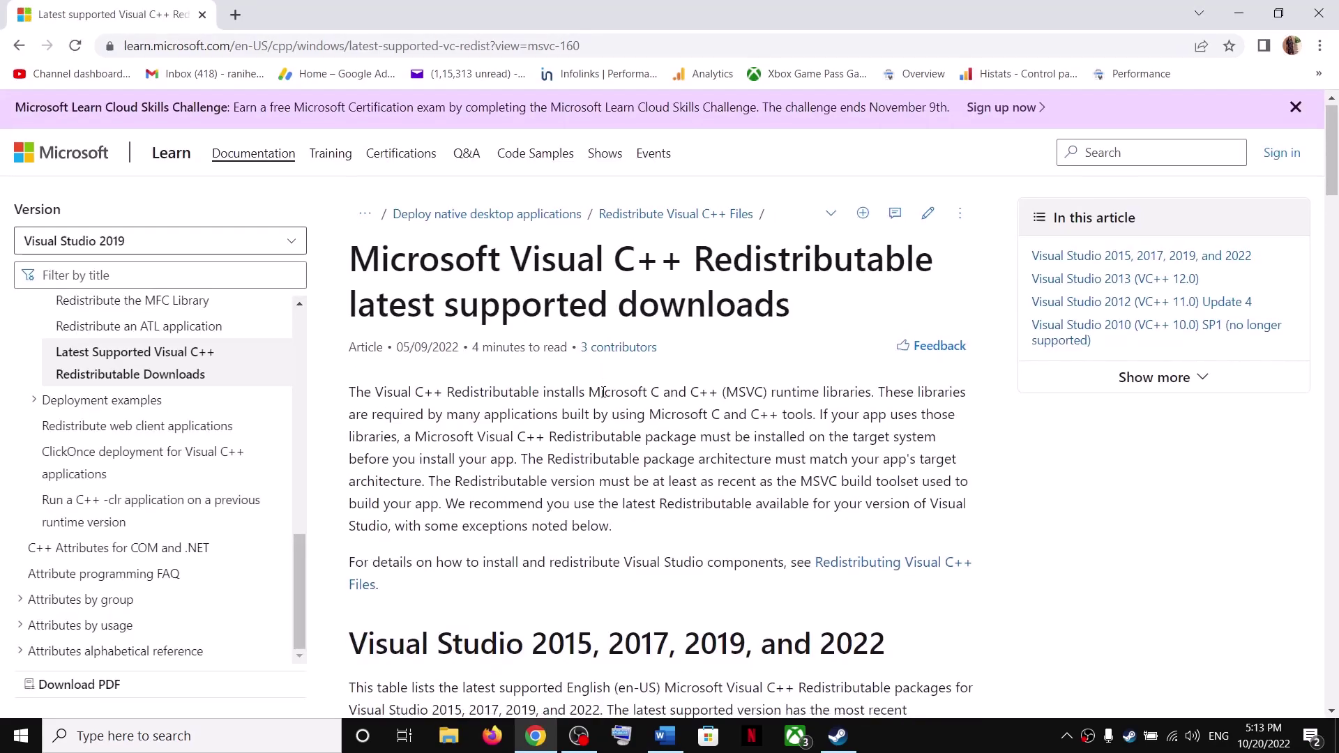
Step: Download the X86 Visual C++ redistributable for Visual Studio 2015, 2017, 2019 and 2022, run VC_redist.x86.exe and start its repair
scroll(604, 393, down, 3)
drag(368, 387, 886, 388)
scroll(407, 456, down, 2)
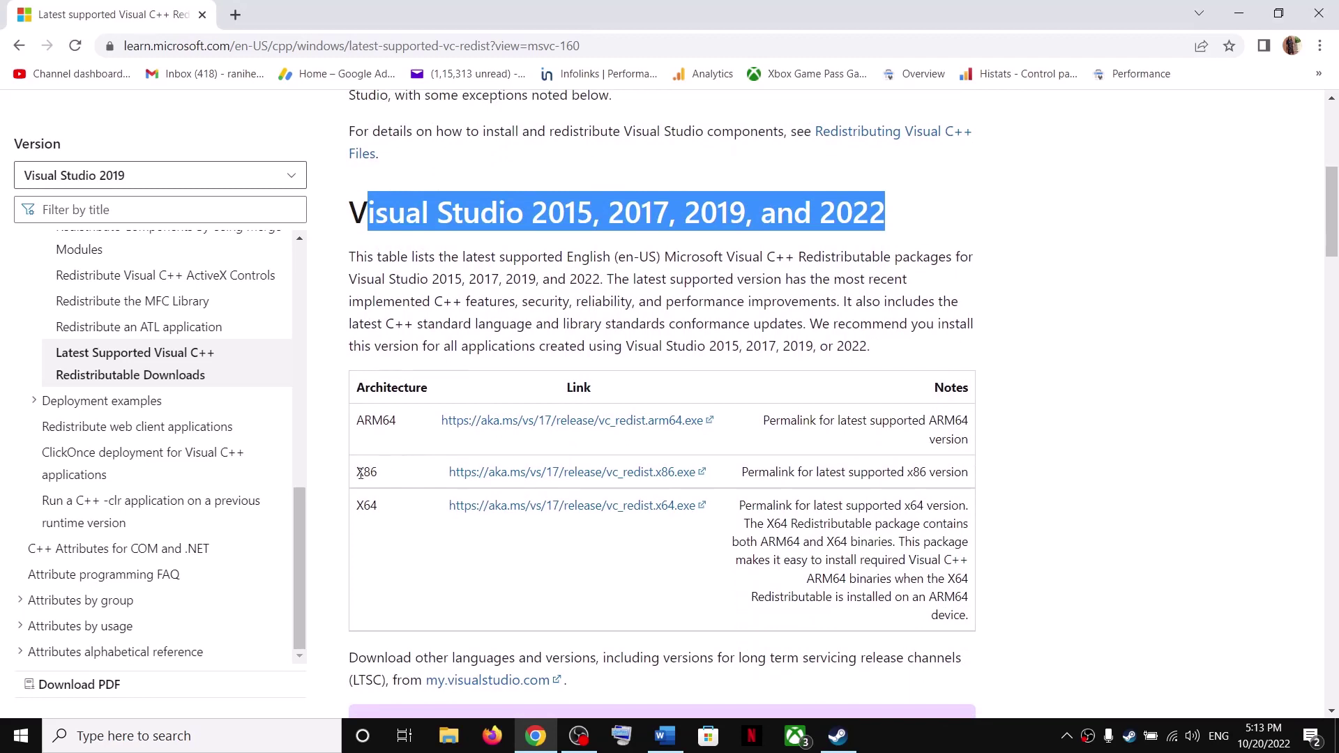
drag(360, 474, 452, 473)
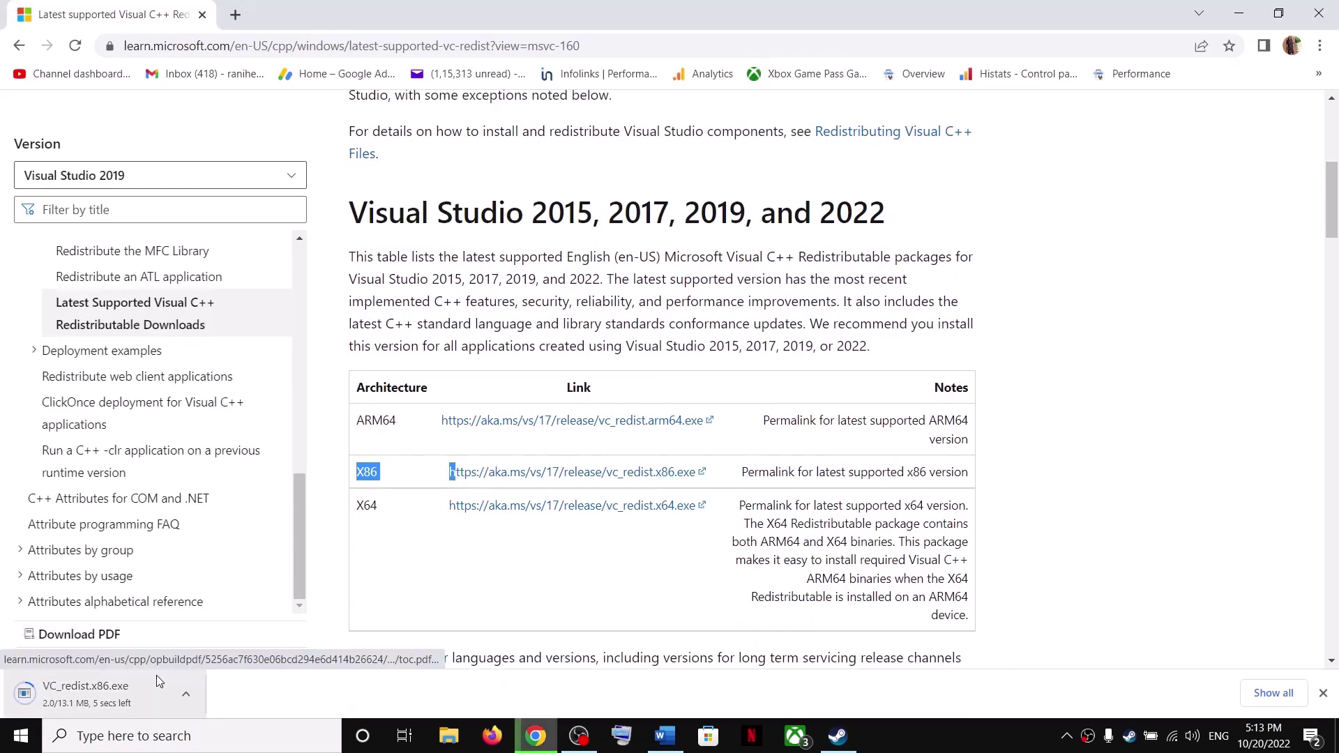
click(97, 697)
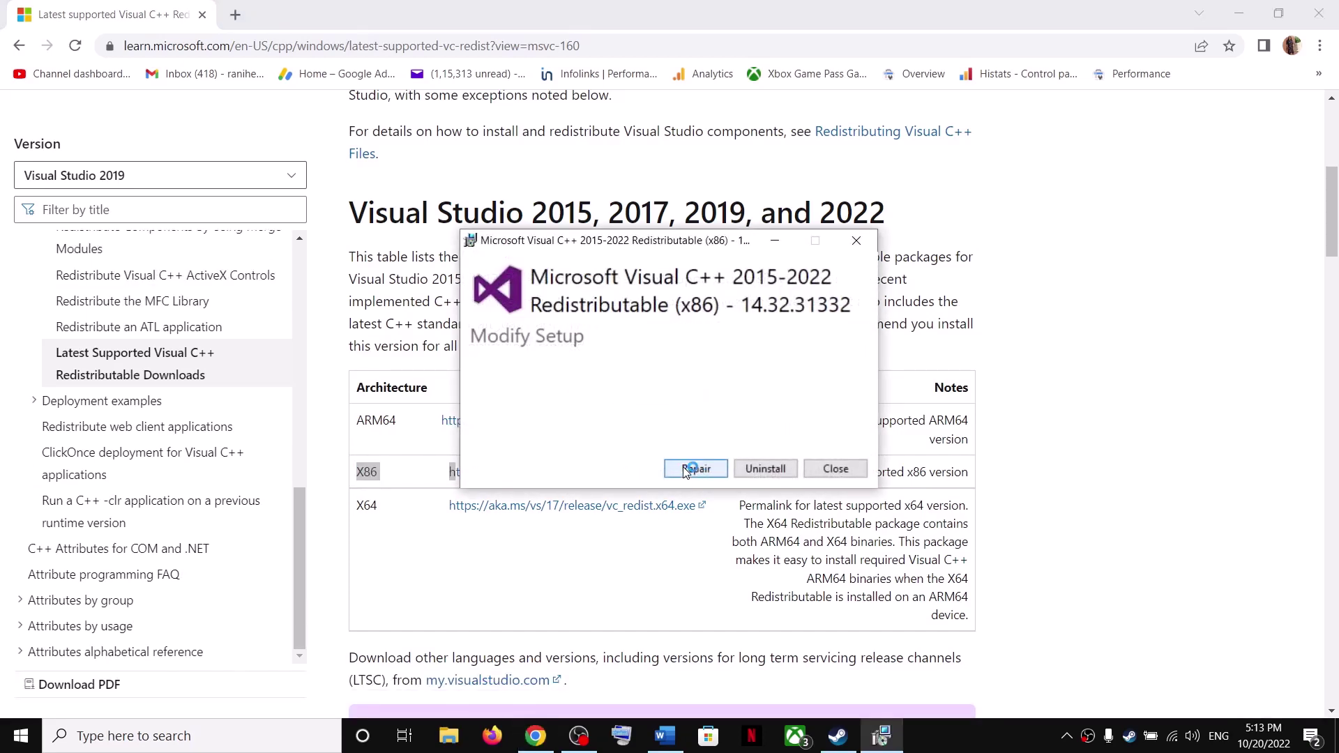
click(688, 470)
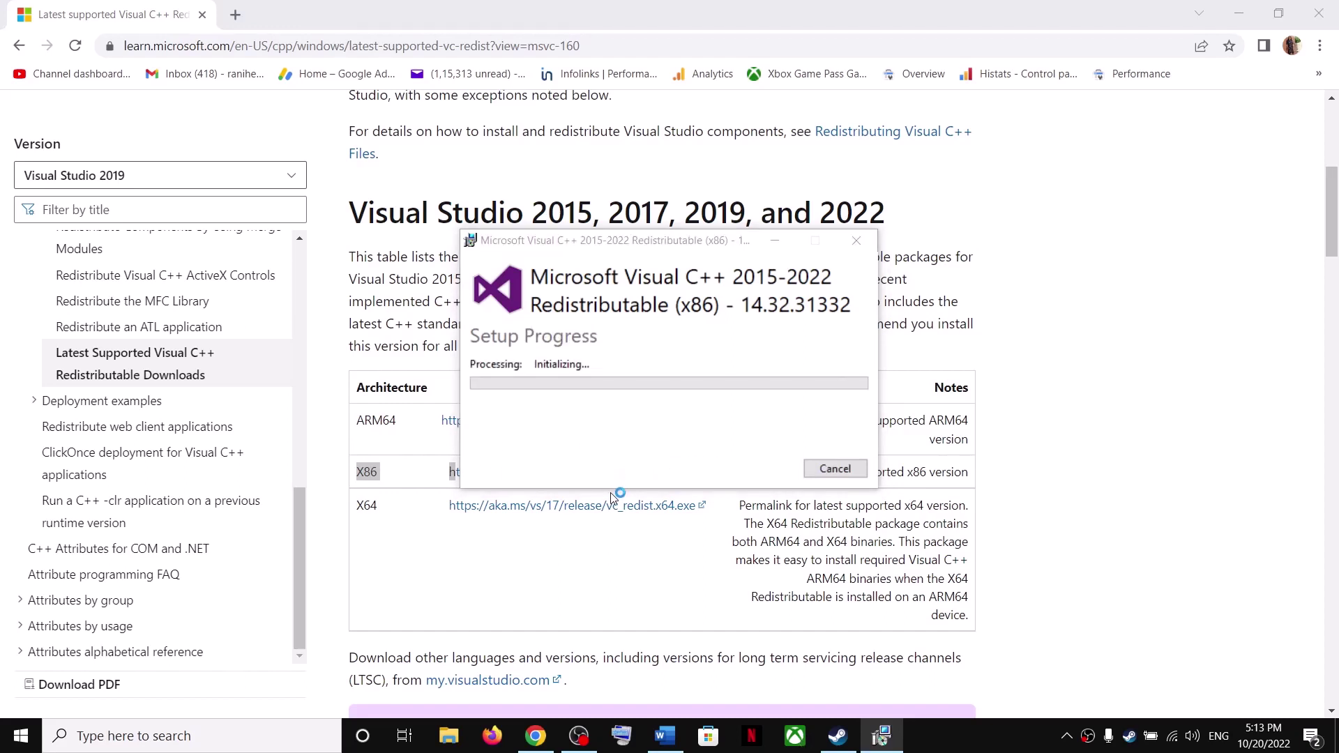
Step: Download the X64 Visual C++ redistributable, run VC_redist.x64.exe and start its repair
click(498, 580)
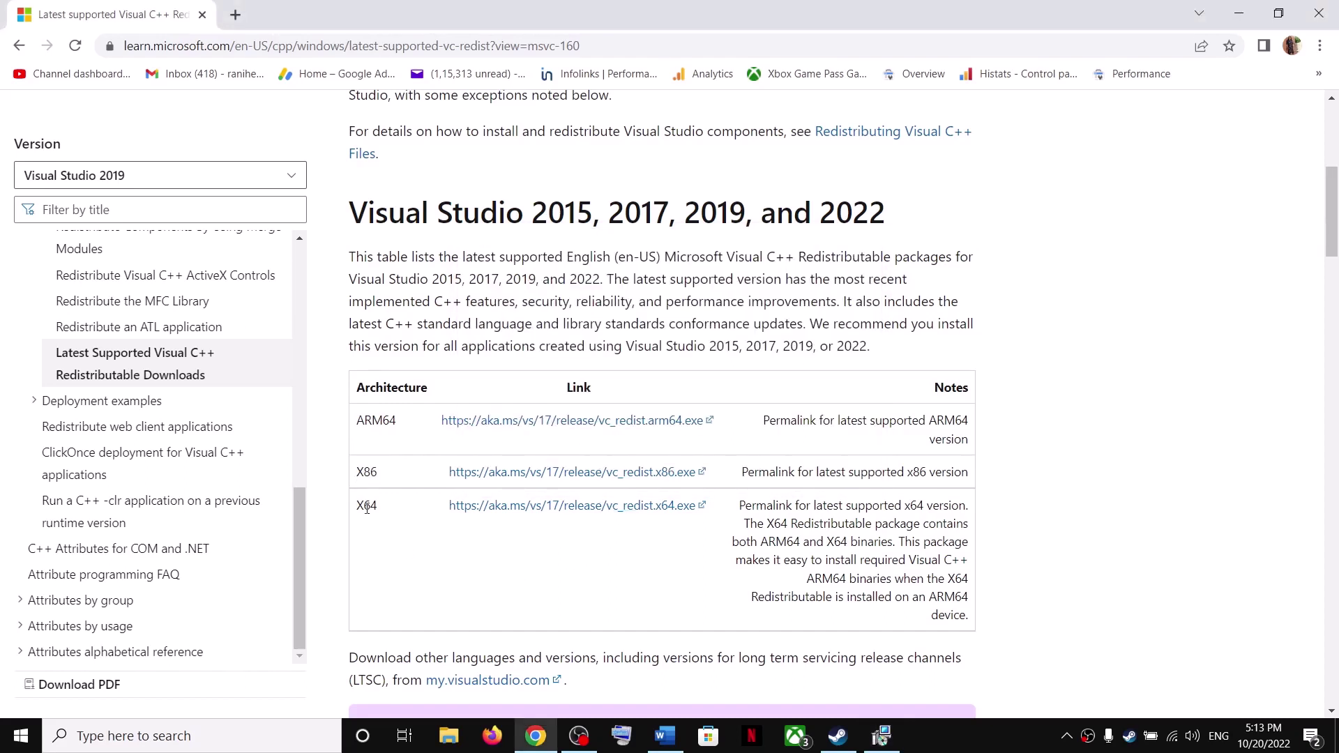
double_click(366, 505)
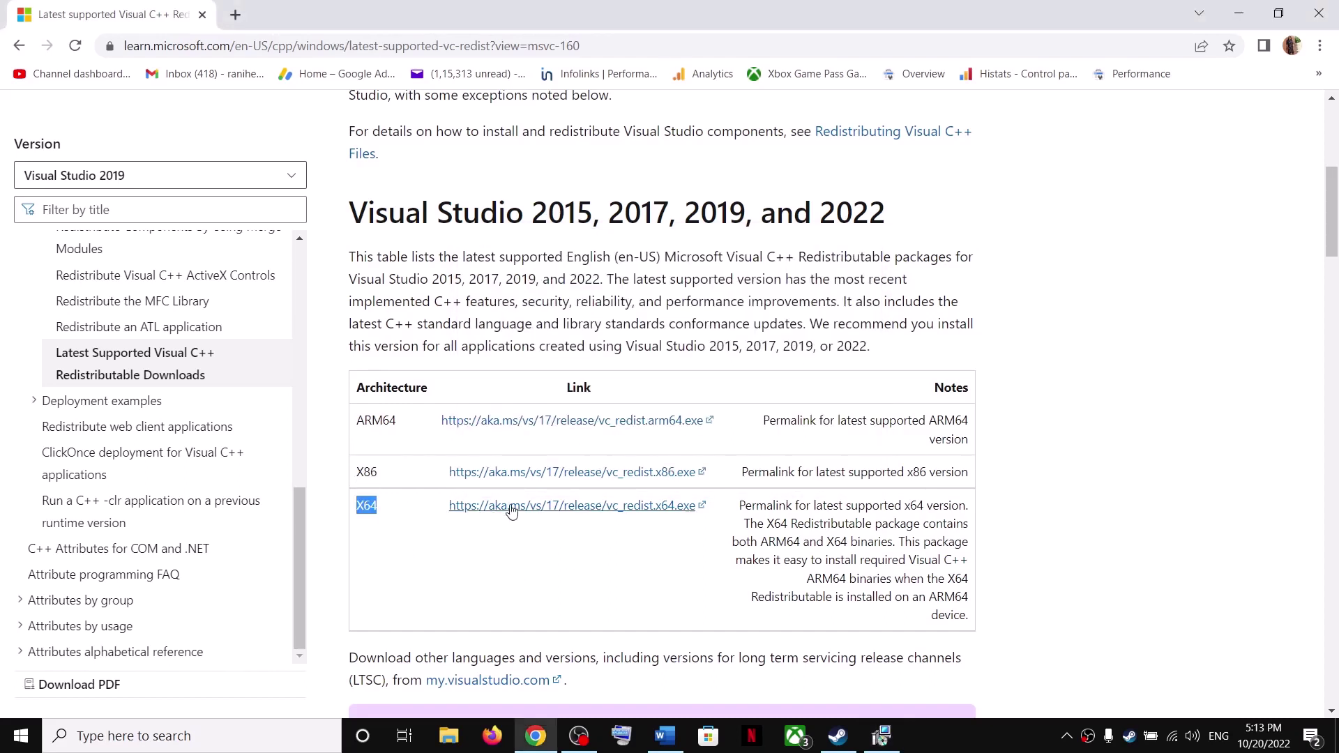
click(615, 514)
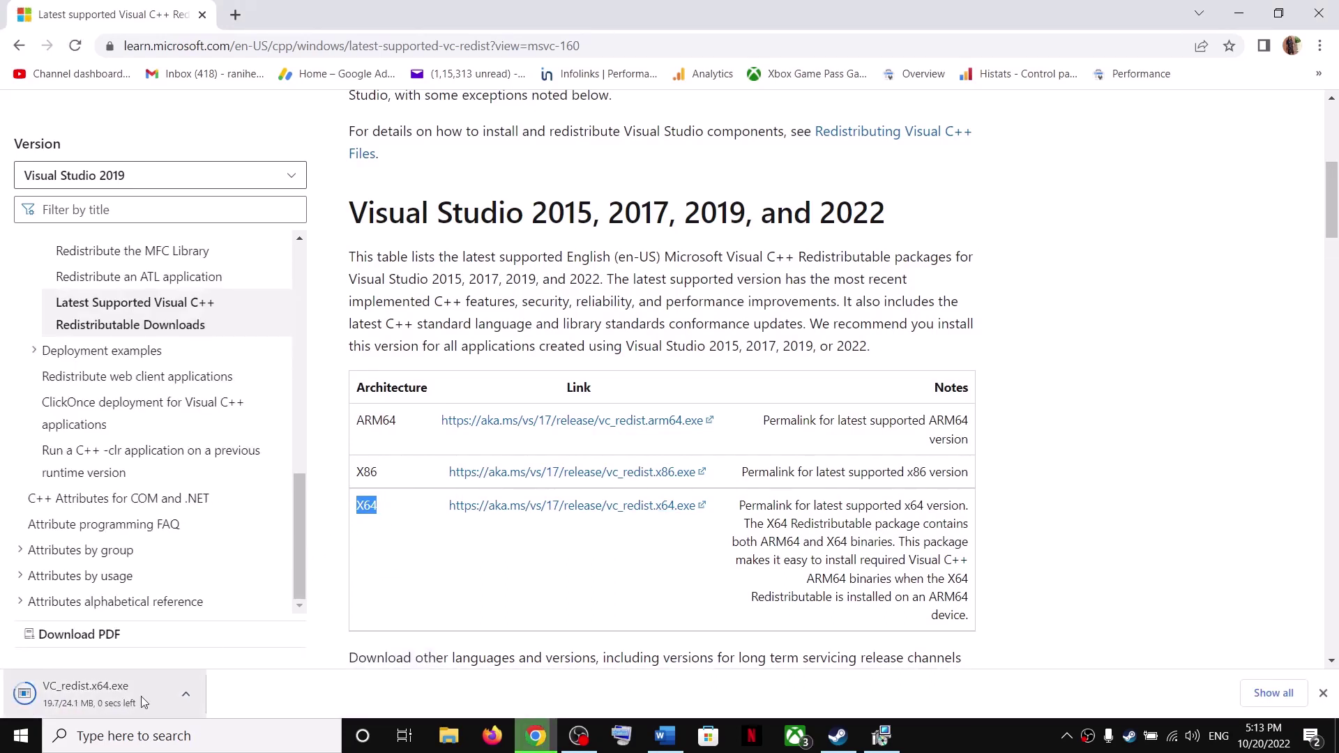
click(87, 703)
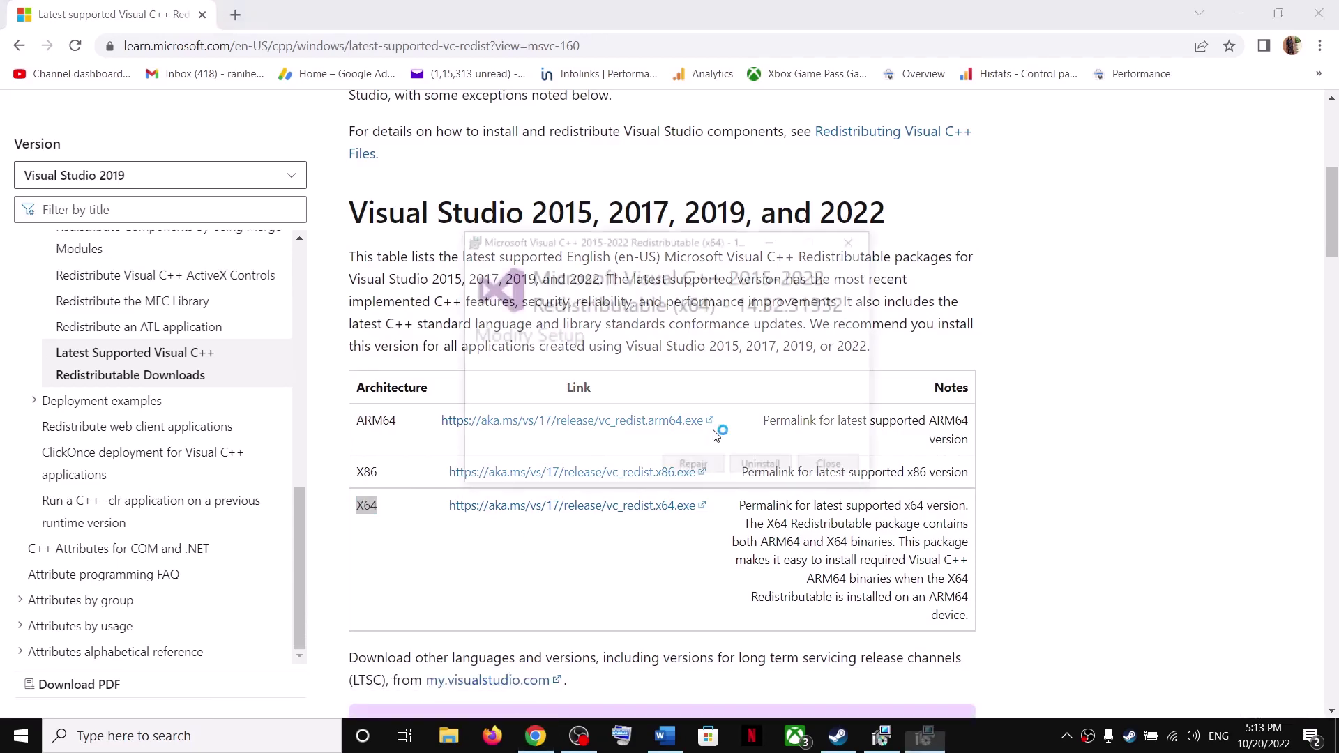
click(694, 467)
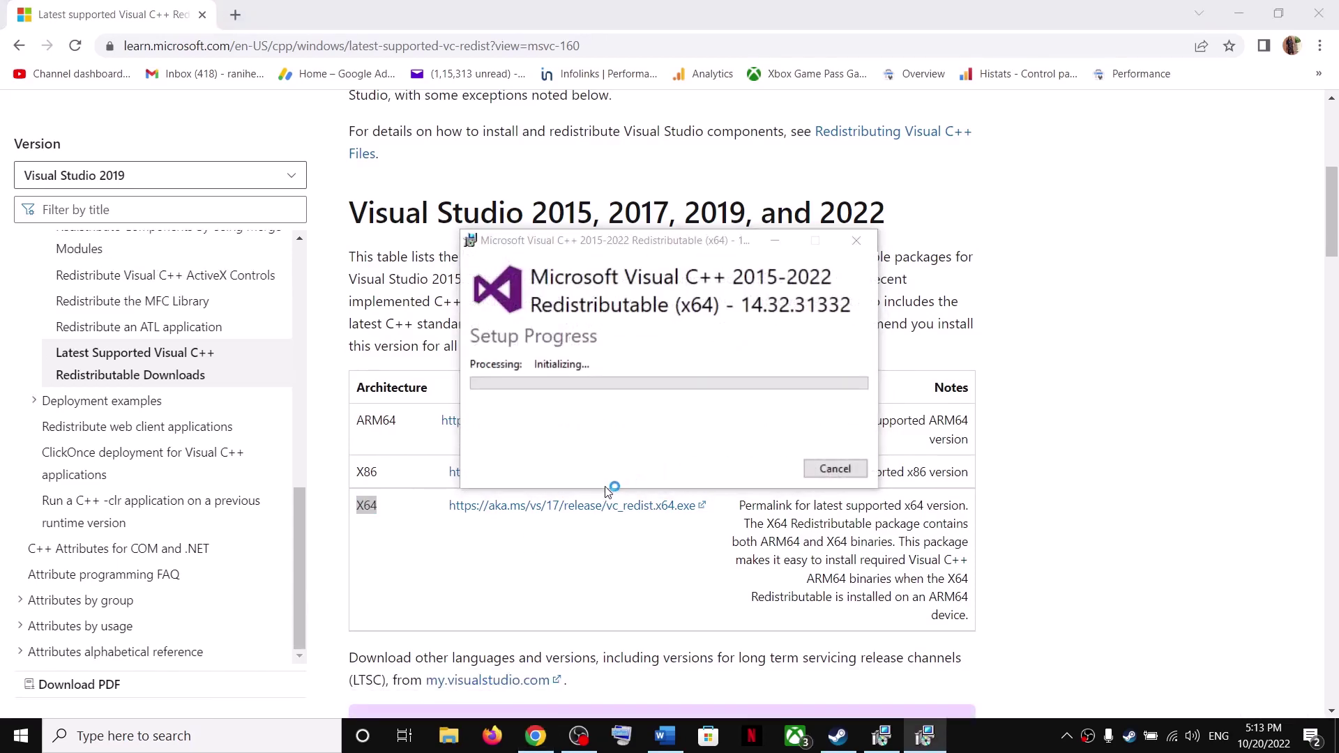
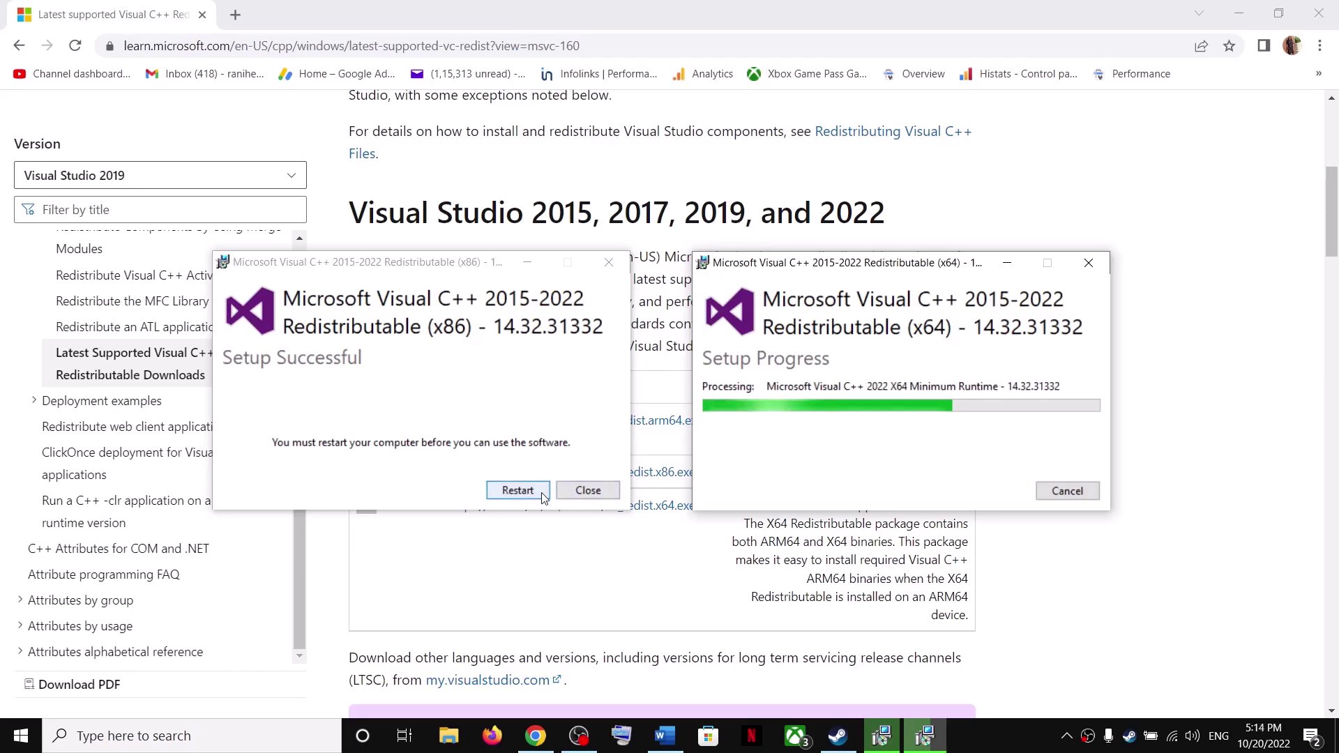
Step: Return to the Word document, maximize it and highlight Step 20's instructions on monitors, USB devices, background software and removing the undervolt
click(673, 737)
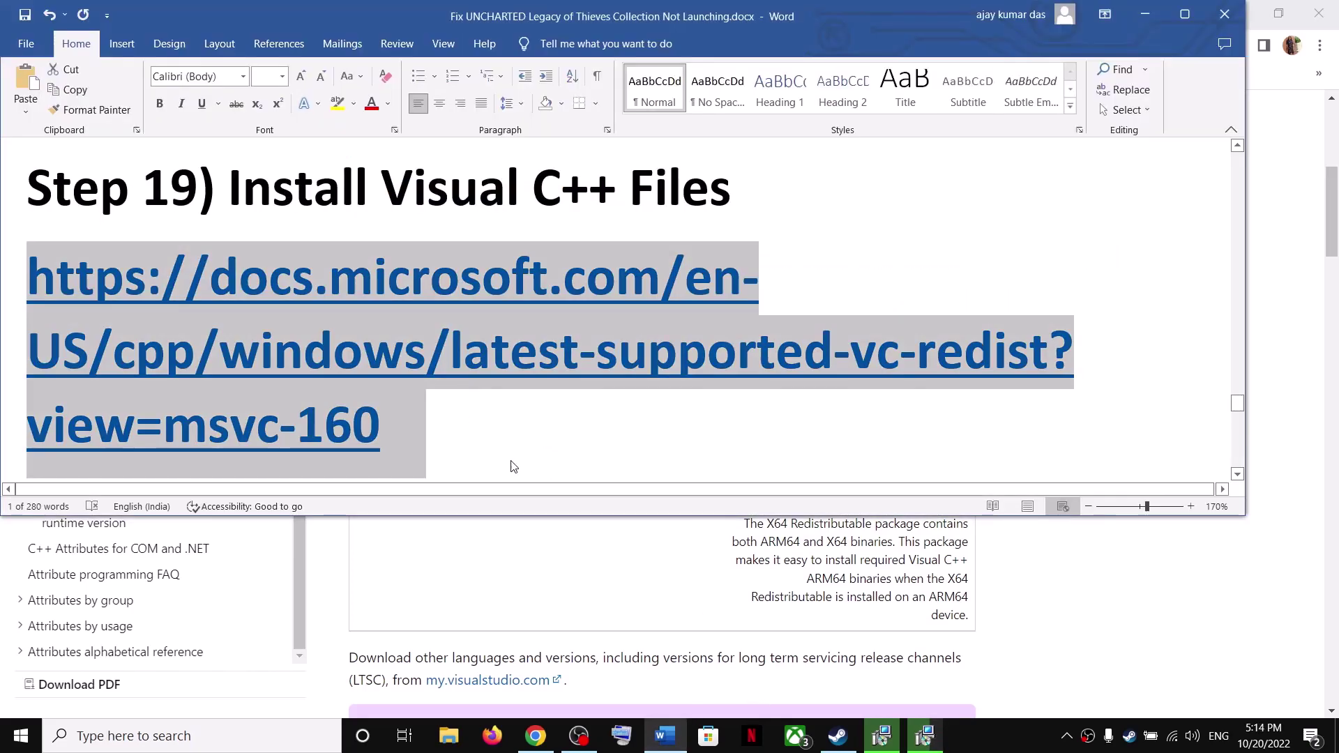
scroll(514, 461, down, 5)
drag(256, 264, 872, 264)
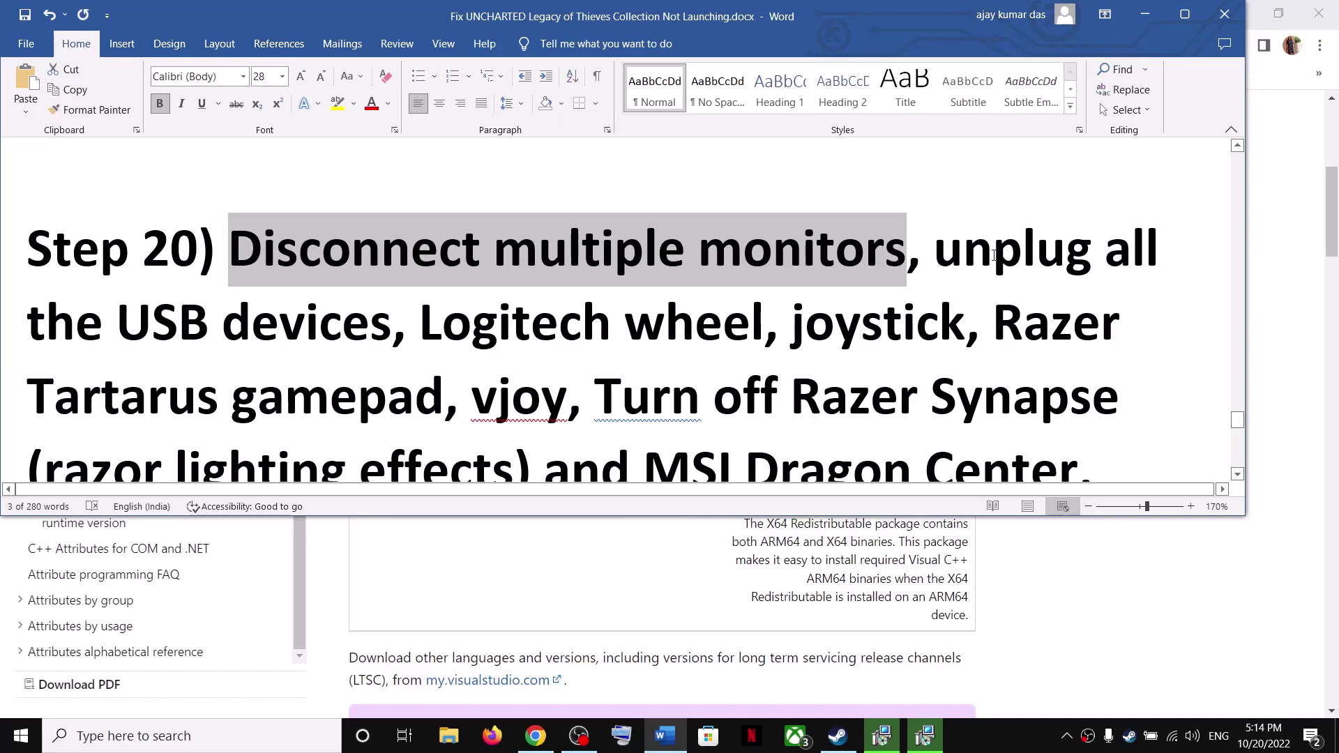
drag(994, 256, 463, 410)
click(1184, 14)
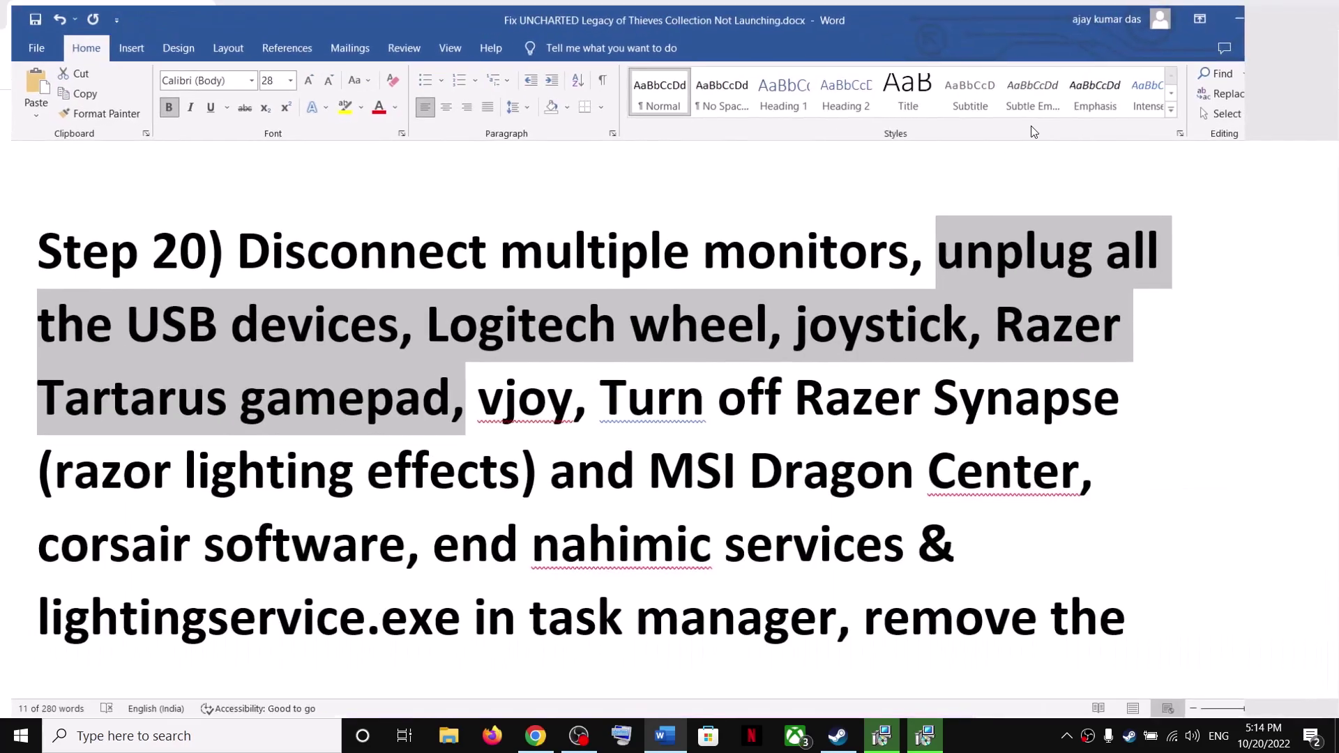
drag(493, 402, 907, 600)
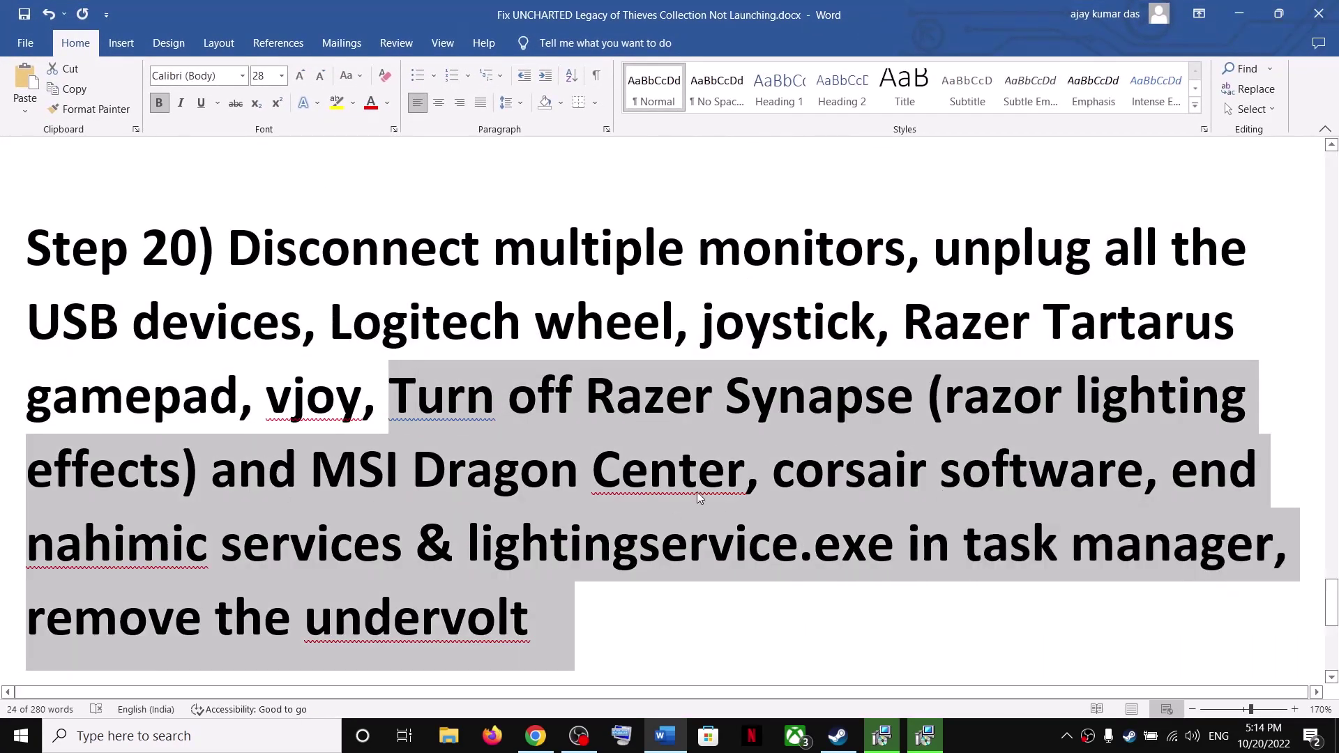
click(397, 638)
drag(45, 617, 475, 617)
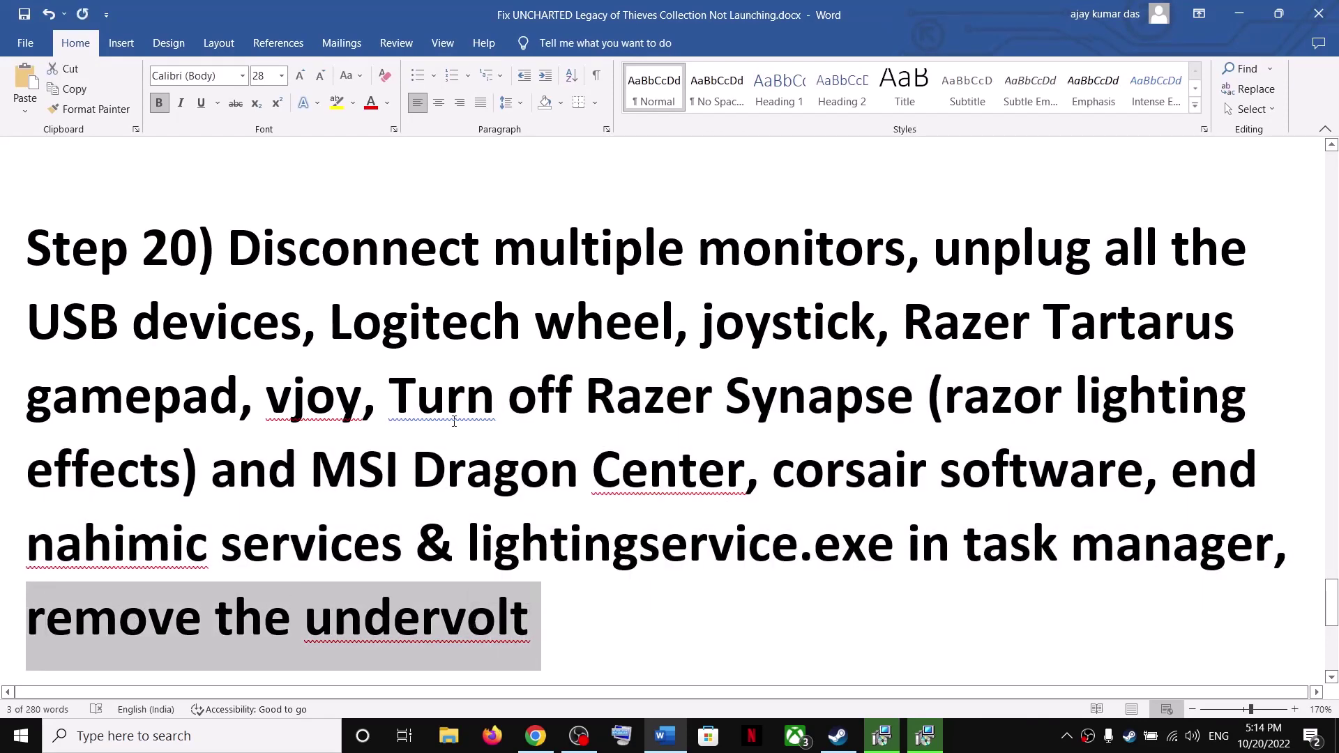
Step: Highlight Step 21's instructions on windowed mode, lower graphics settings and turning off DLSS
scroll(457, 421, down, 5)
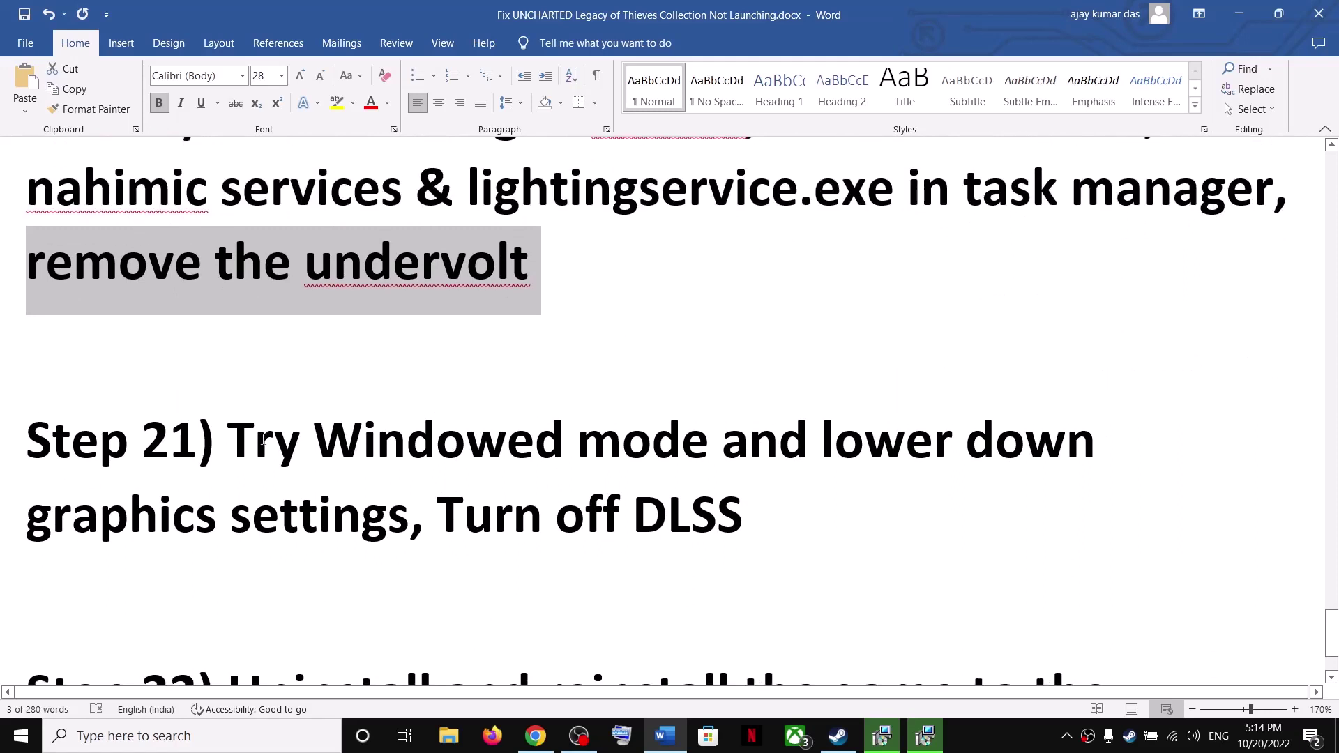
drag(241, 450, 712, 450)
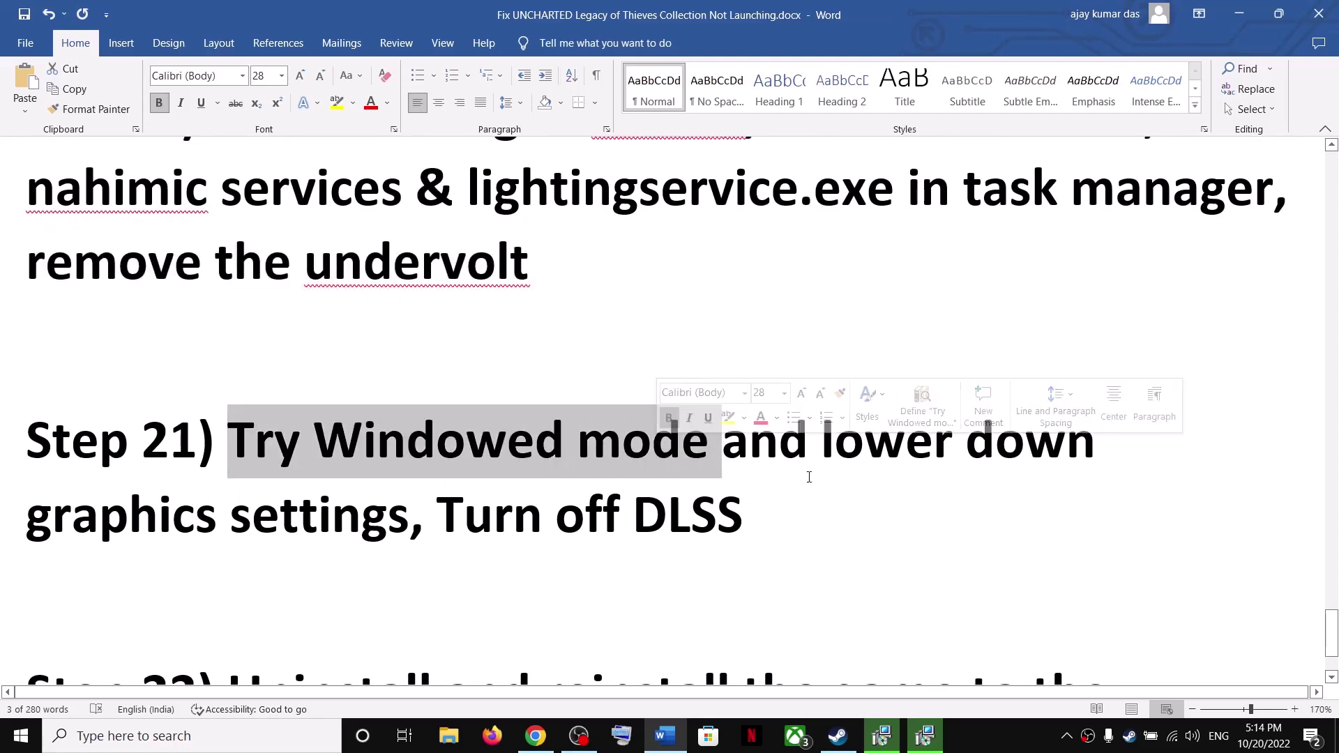
drag(821, 447, 366, 525)
drag(450, 528, 711, 519)
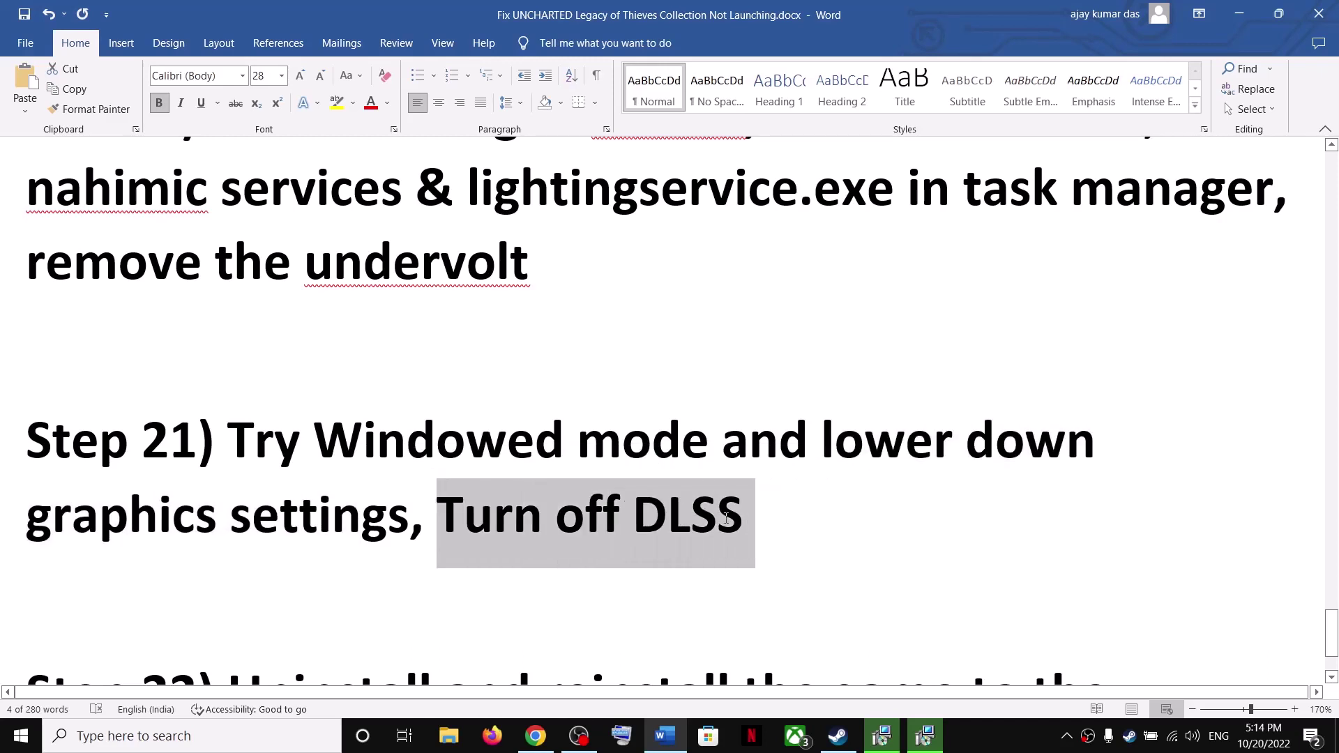
click(534, 529)
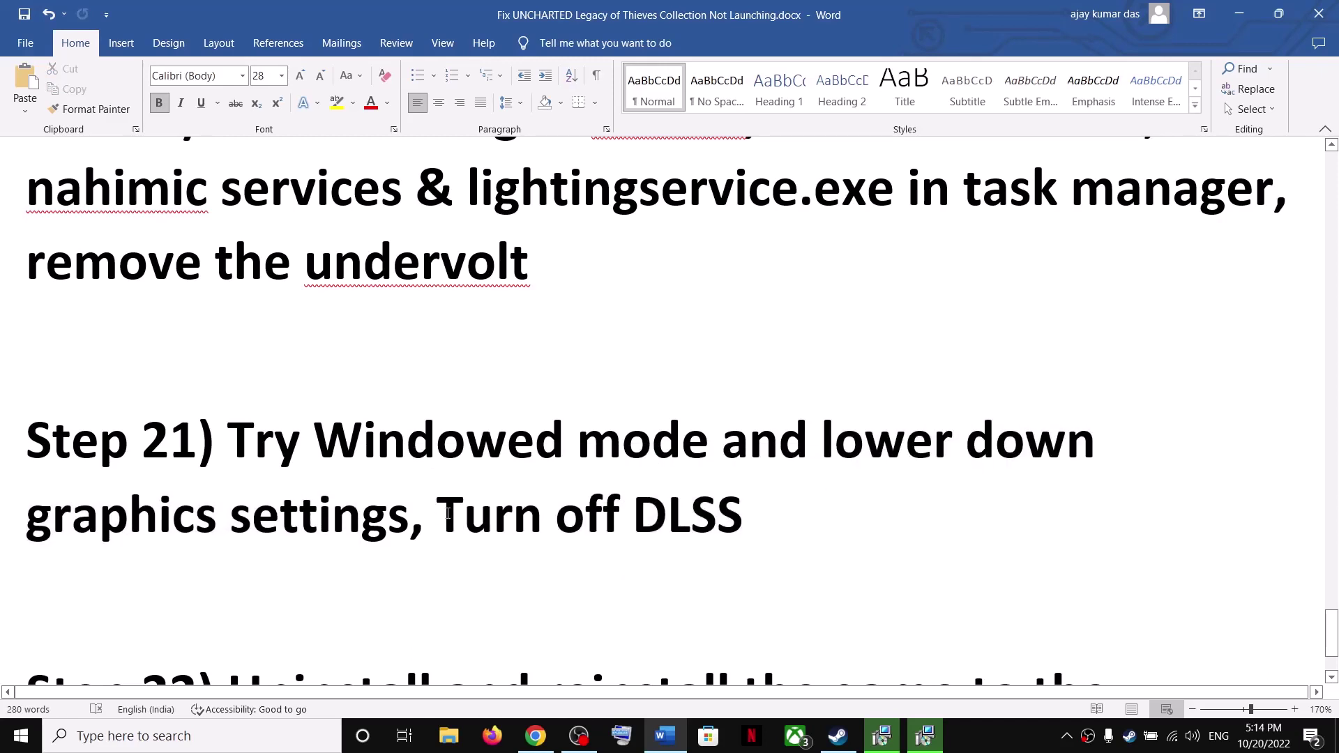
drag(448, 514, 750, 523)
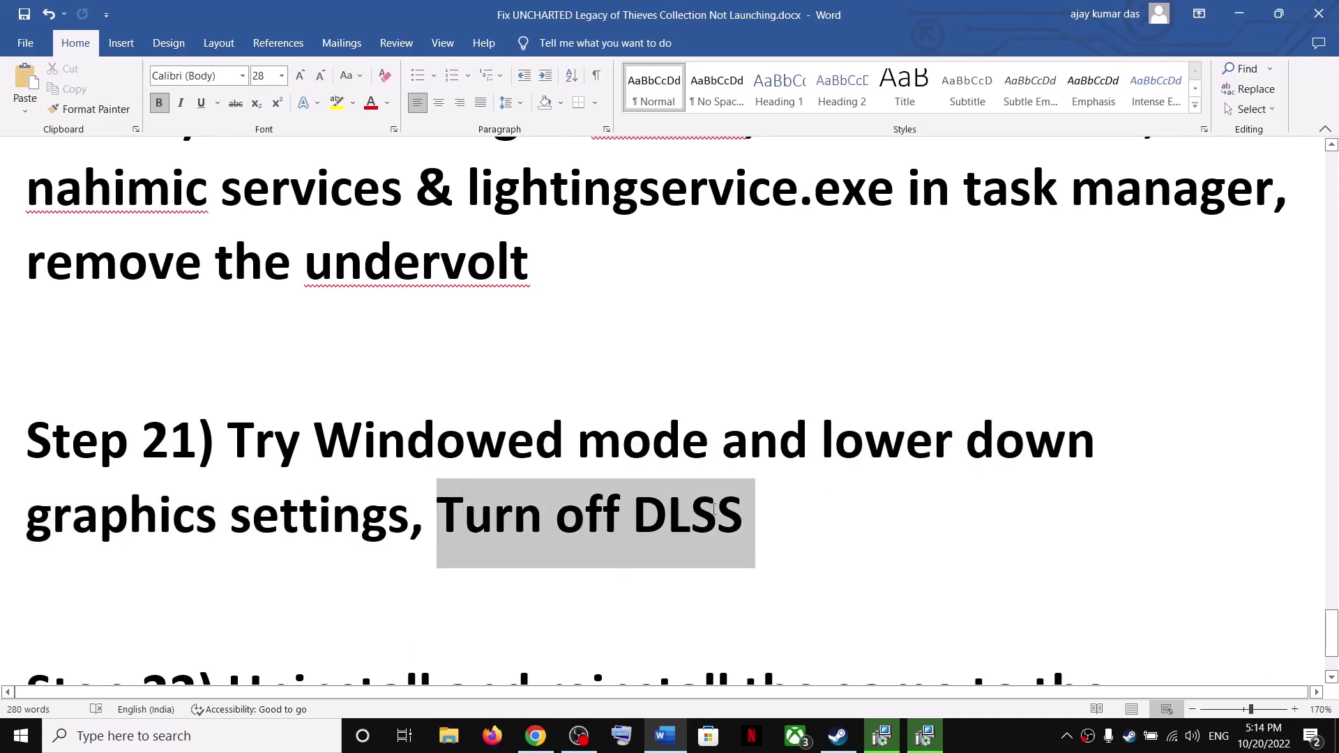
click(448, 528)
drag(447, 528, 698, 515)
drag(287, 450, 631, 520)
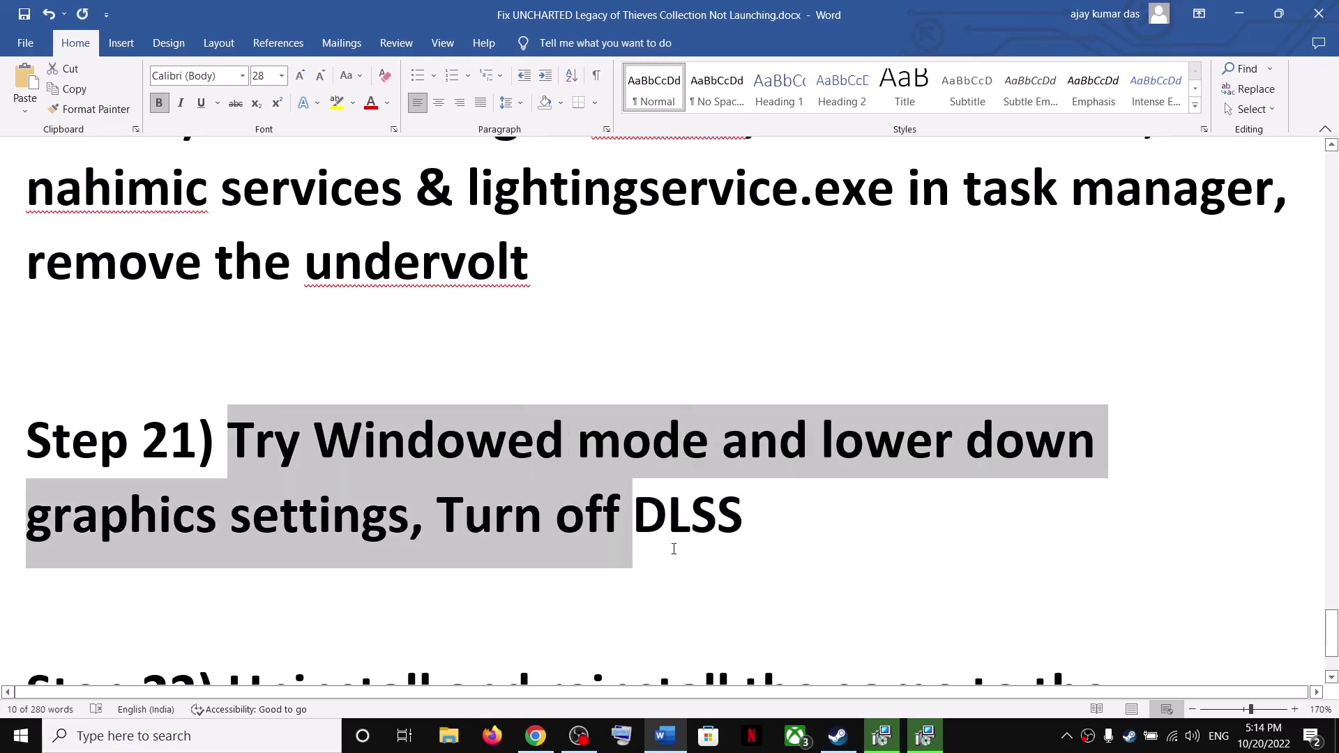
Step: Switch to the running UNCHARTED game and set its display mode to Windowed with a display resolution of 1600x900
click(977, 725)
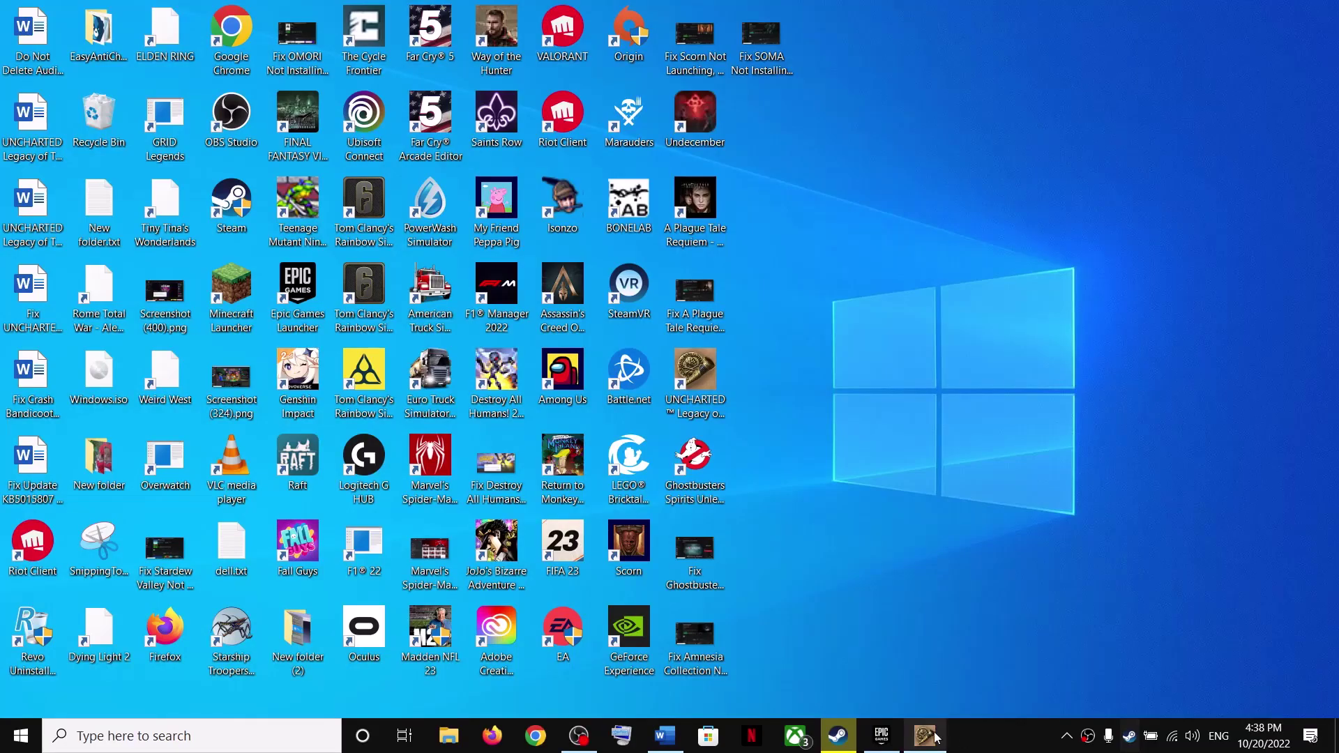
click(933, 738)
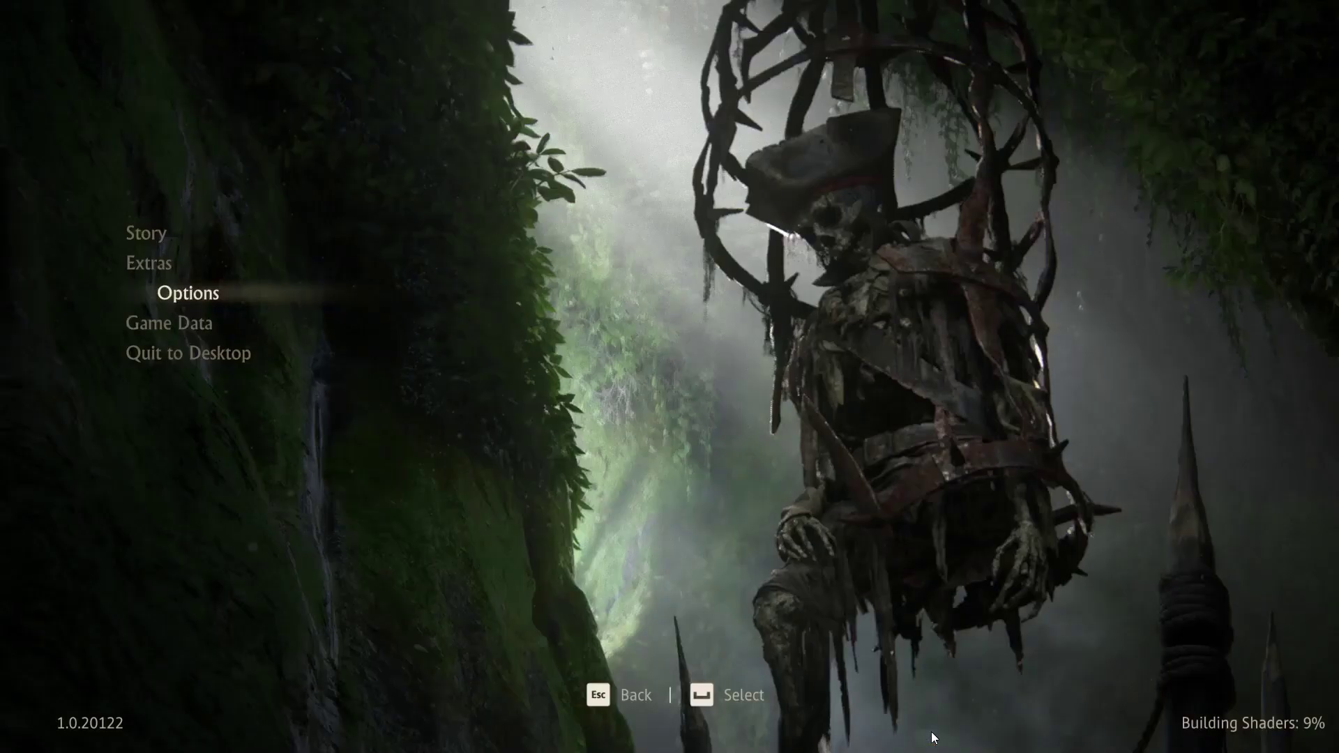
click(189, 295)
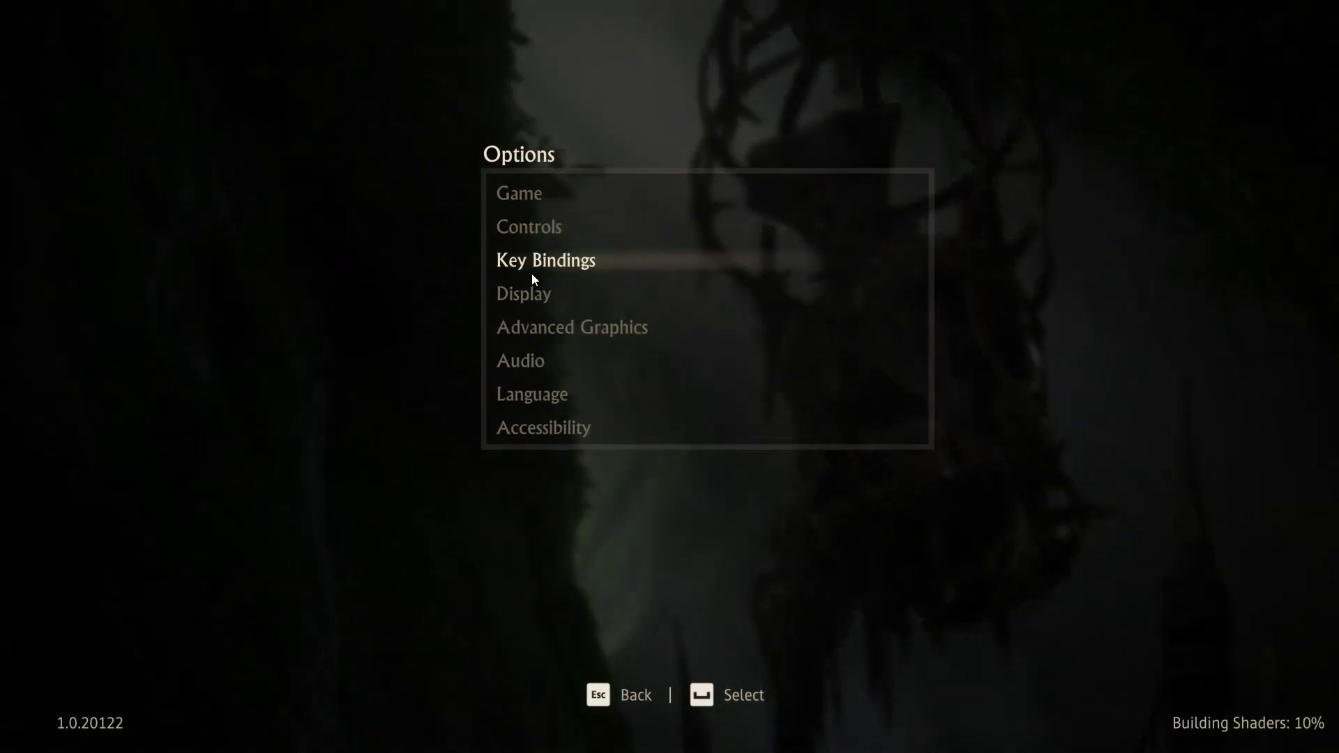
click(537, 304)
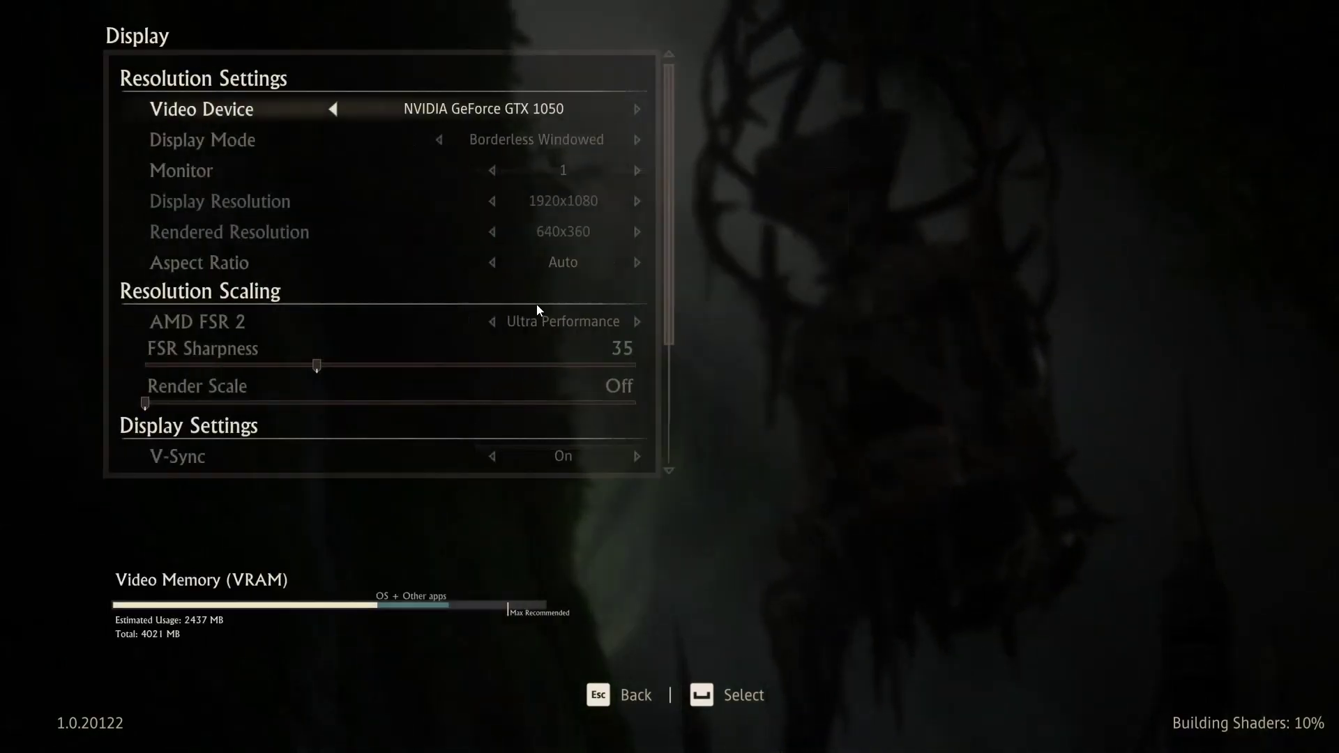
click(441, 139)
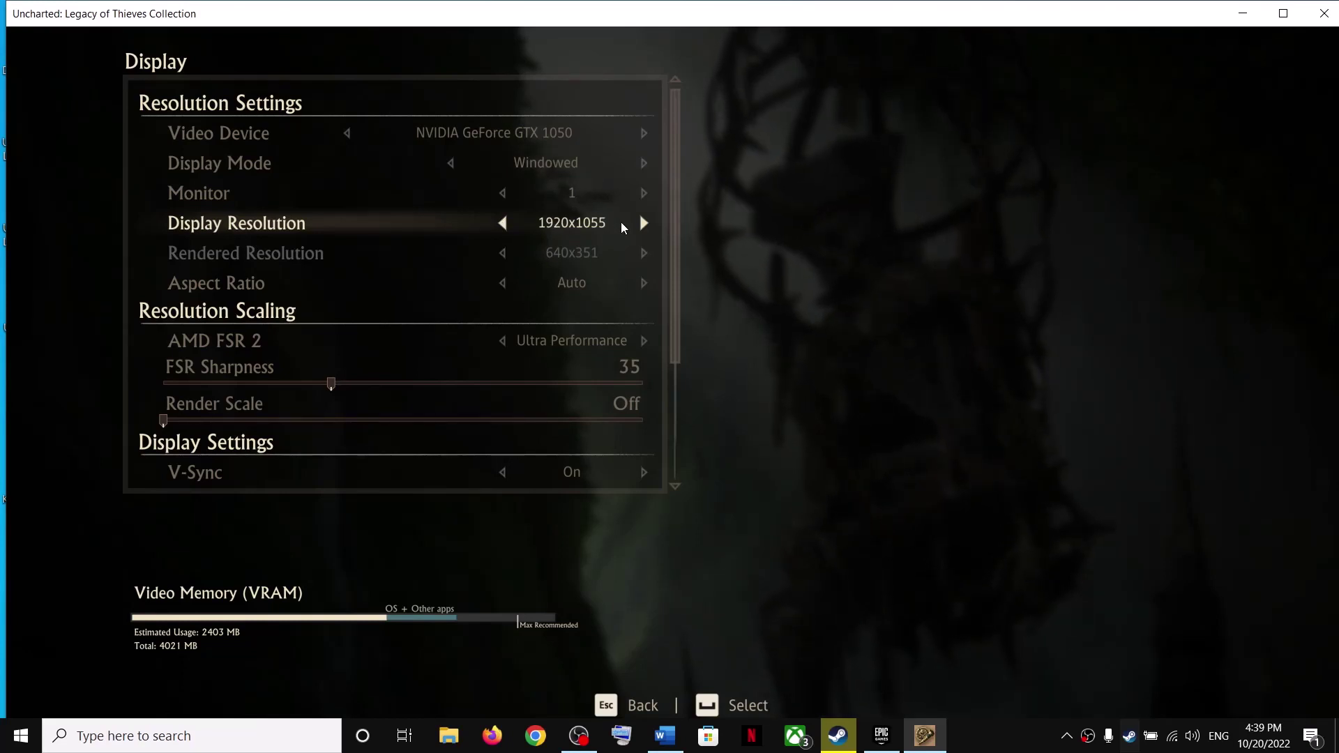
key(Right)
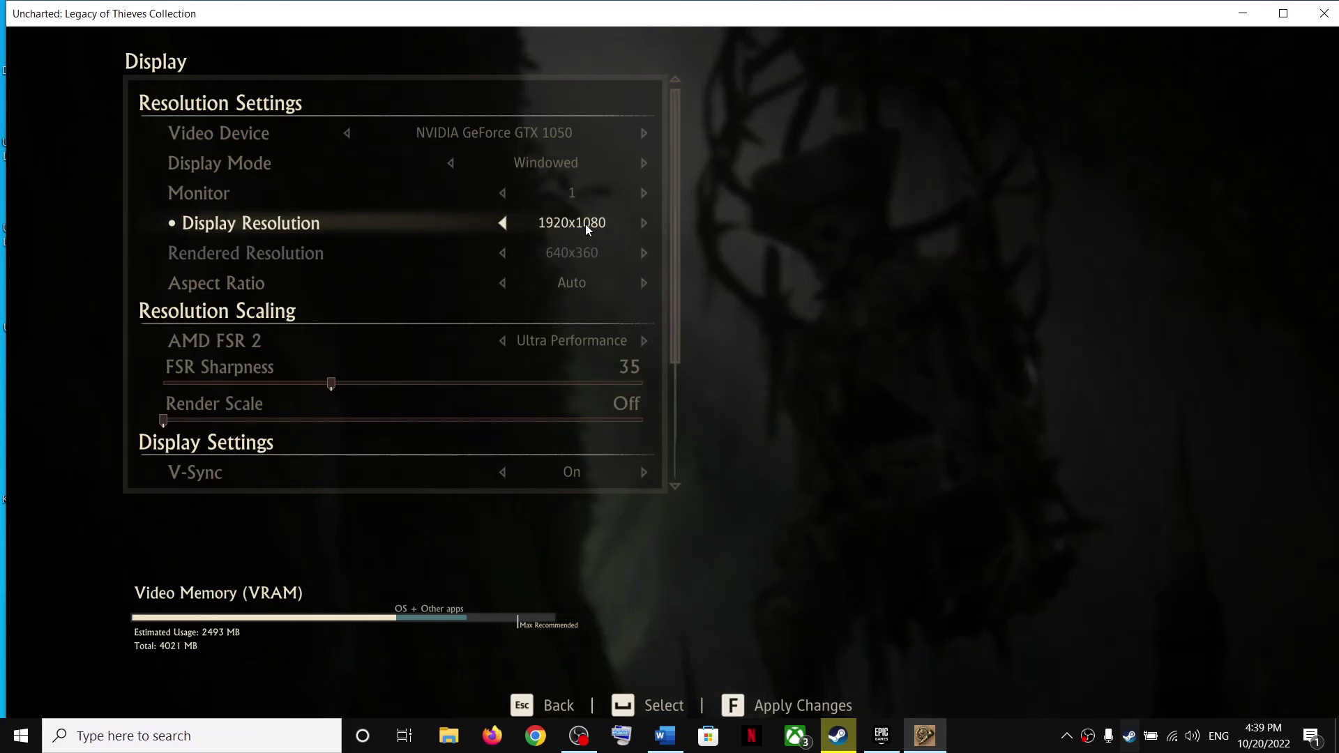
click(503, 223)
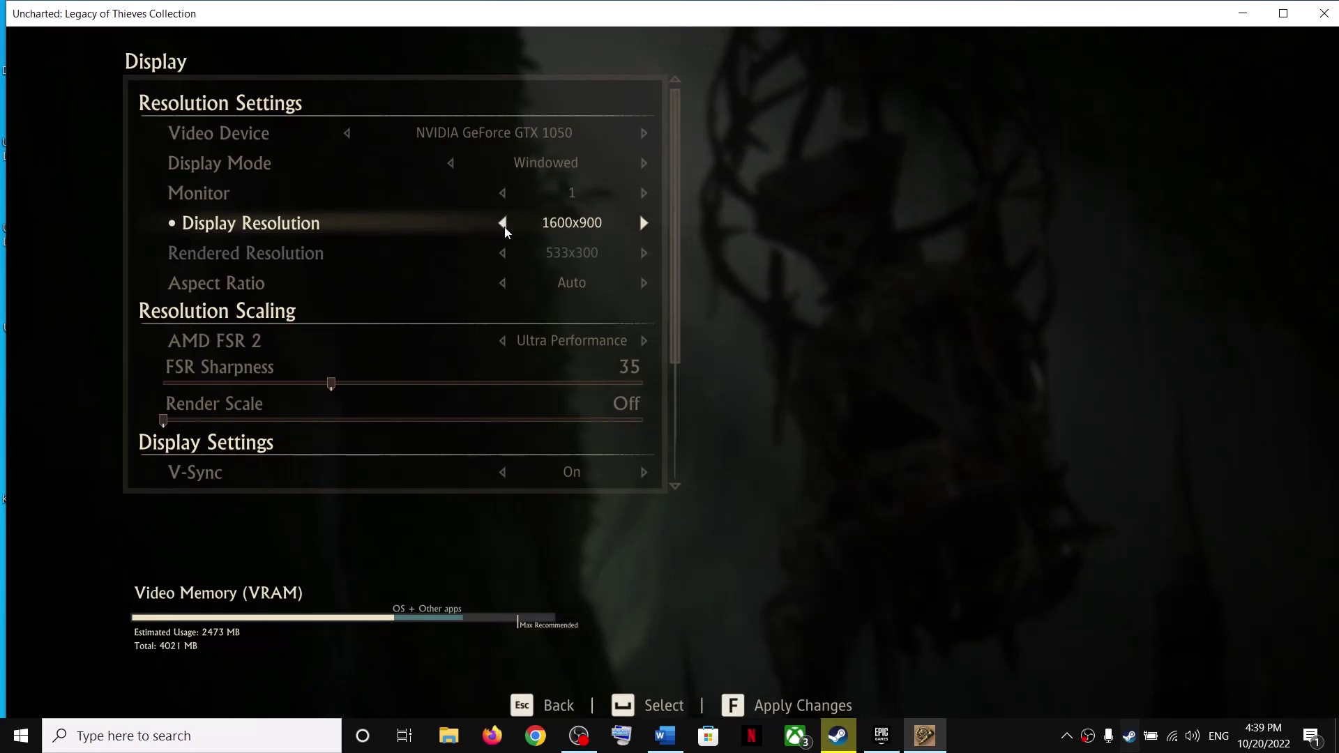
Step: Turn off AMD FSR 2 in the game's resolution scaling settings
key(Down)
key(Down)
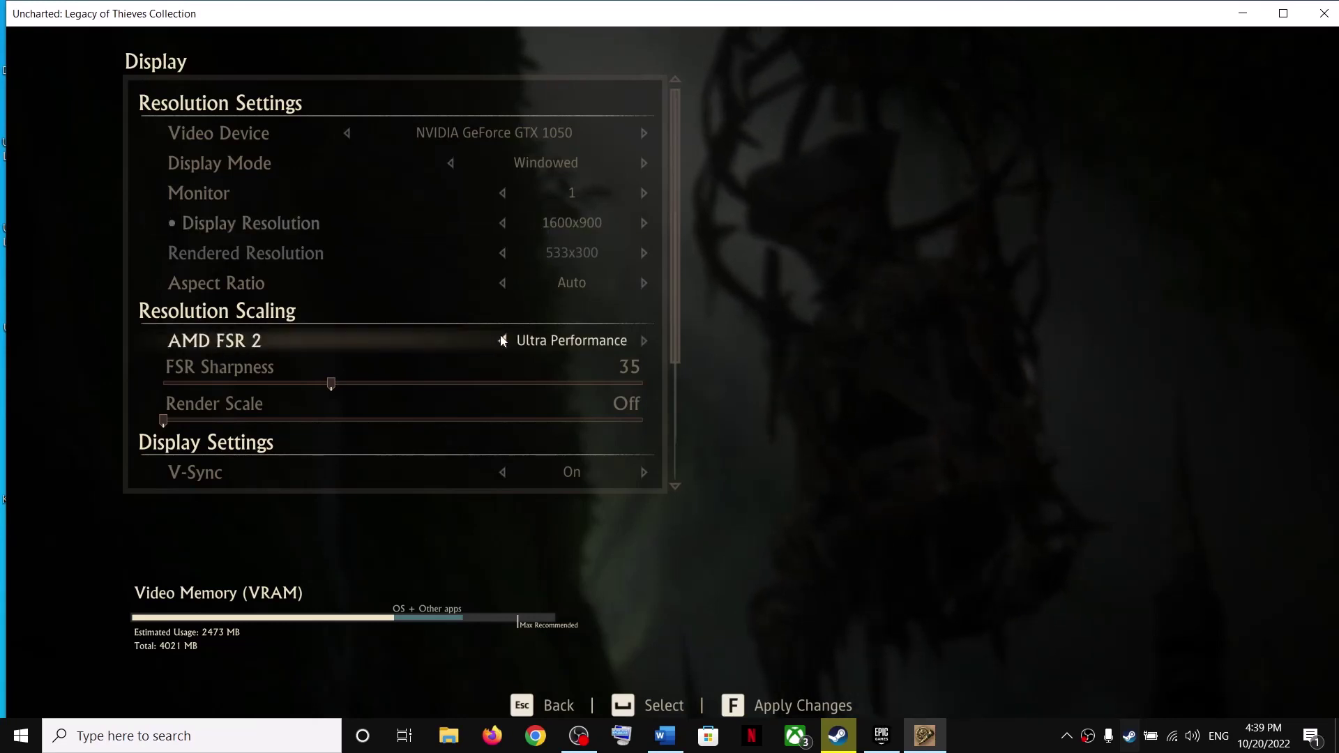
click(520, 345)
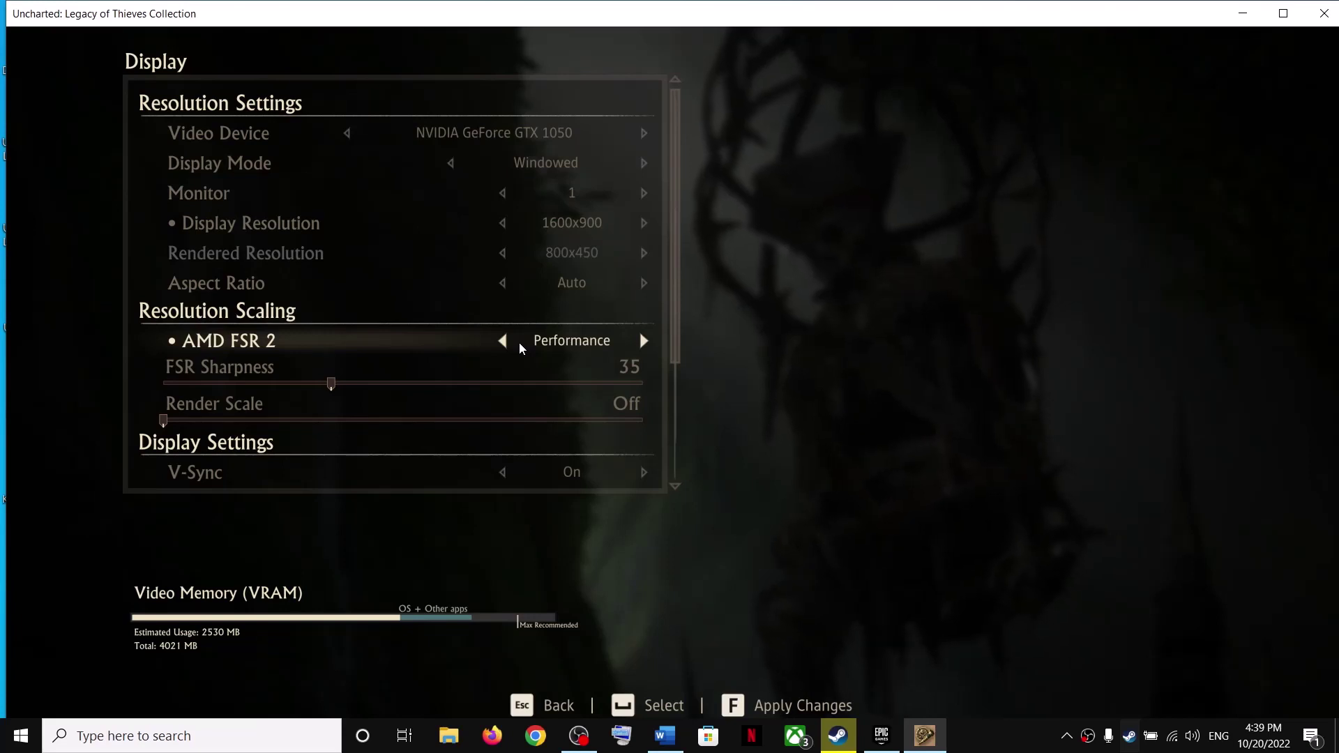
click(519, 341)
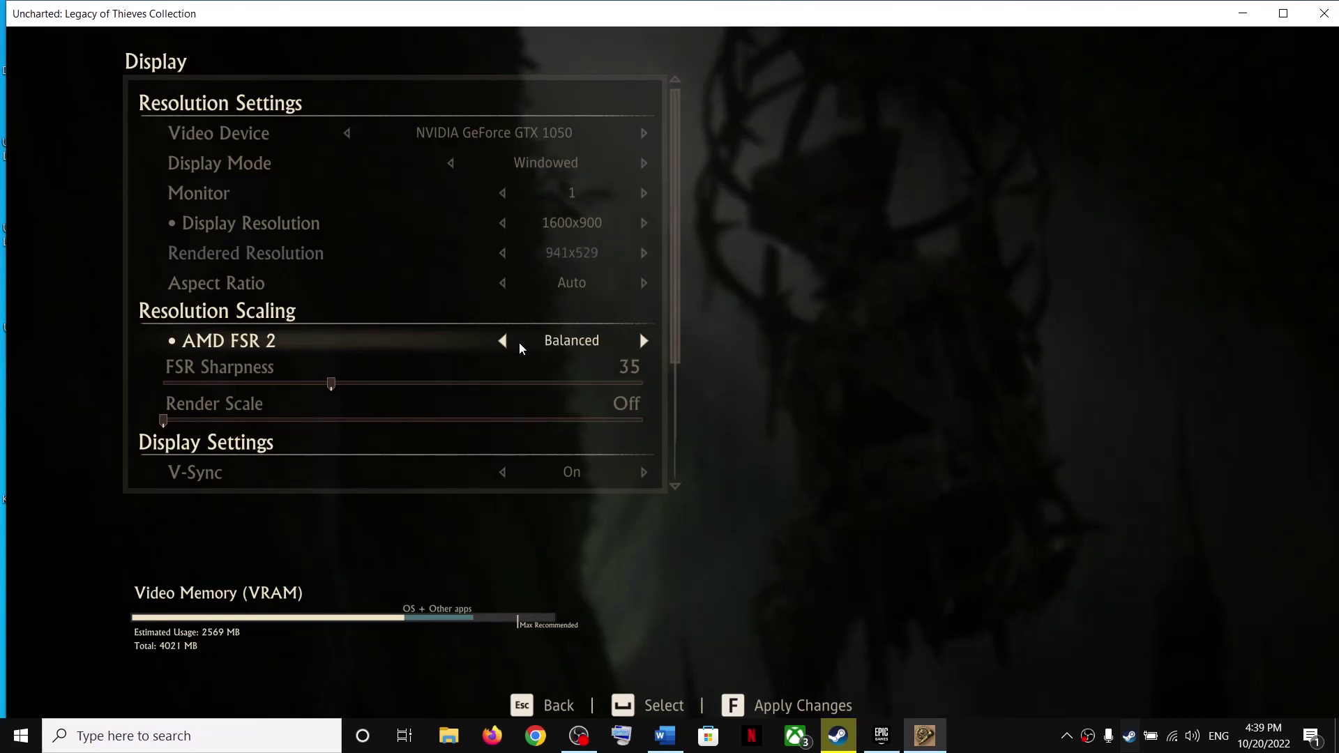
click(519, 342)
click(519, 342)
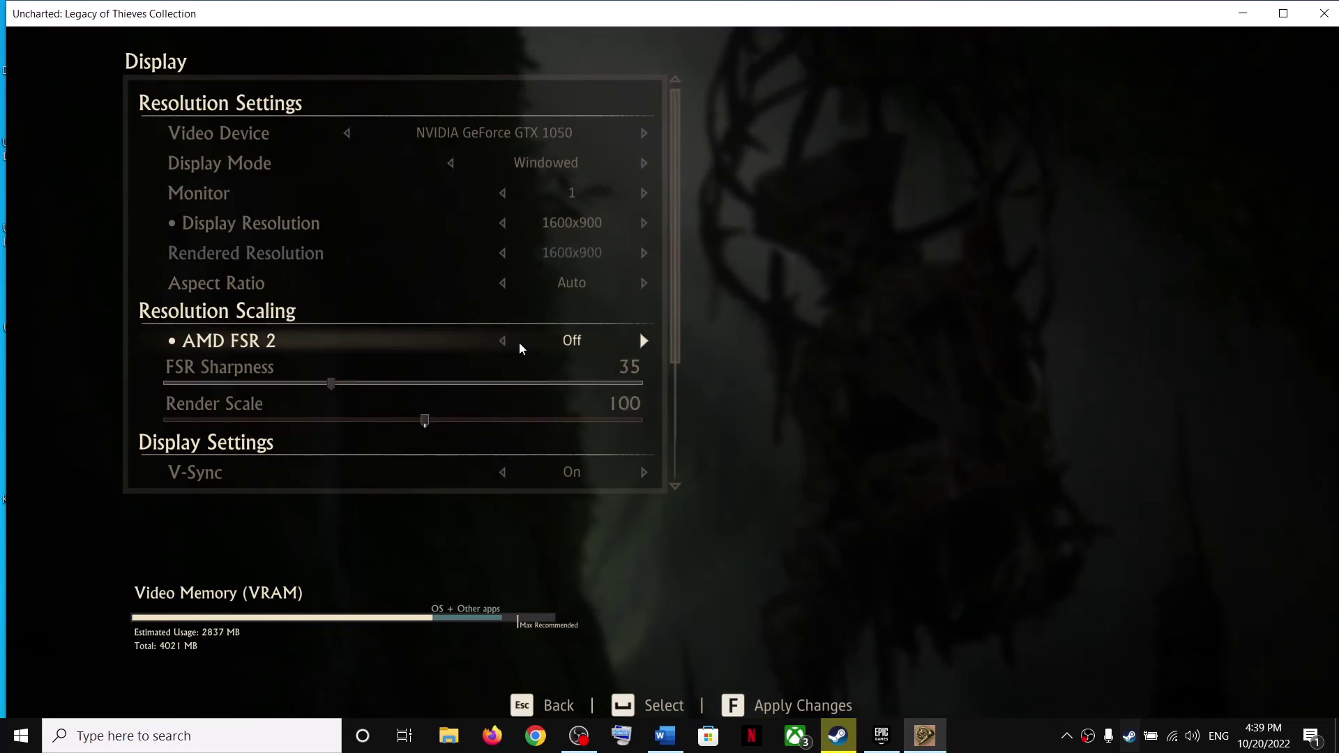
Step: Turn V-Sync off and apply the changed display settings
scroll(551, 412, down, 3)
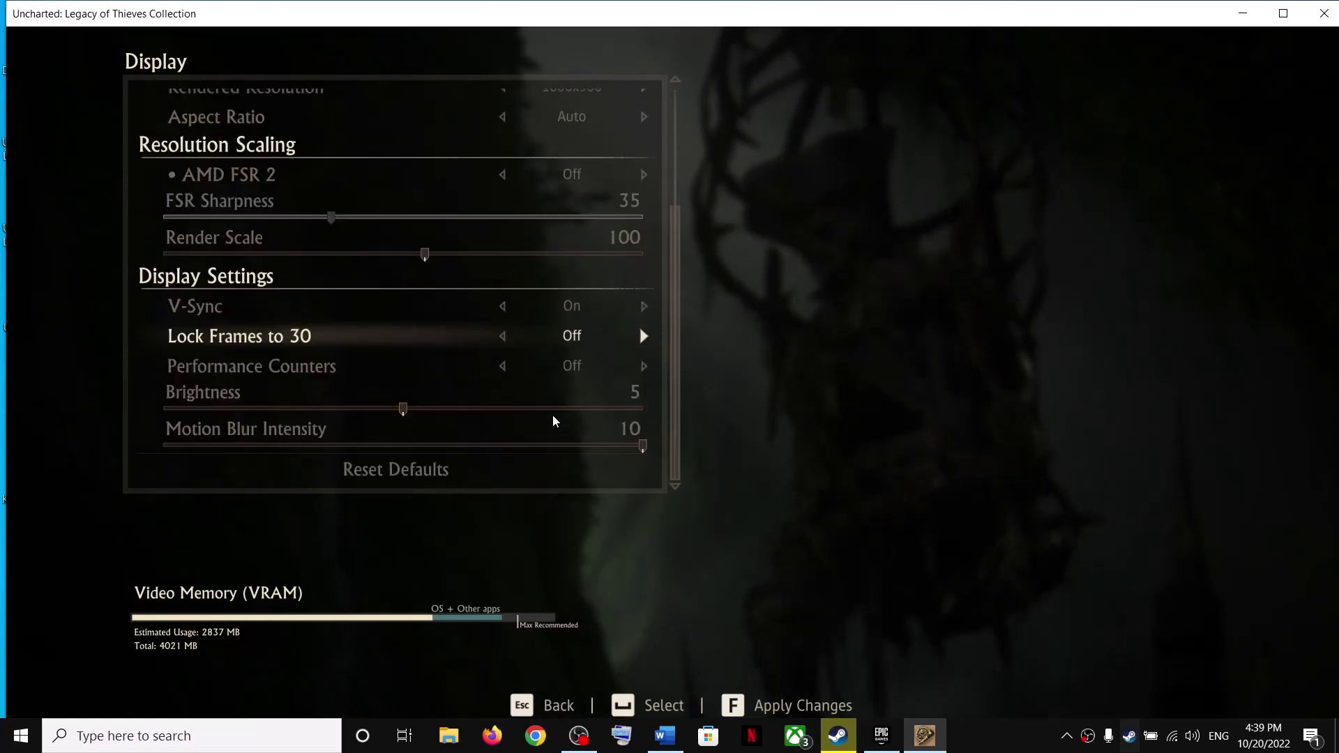
click(512, 312)
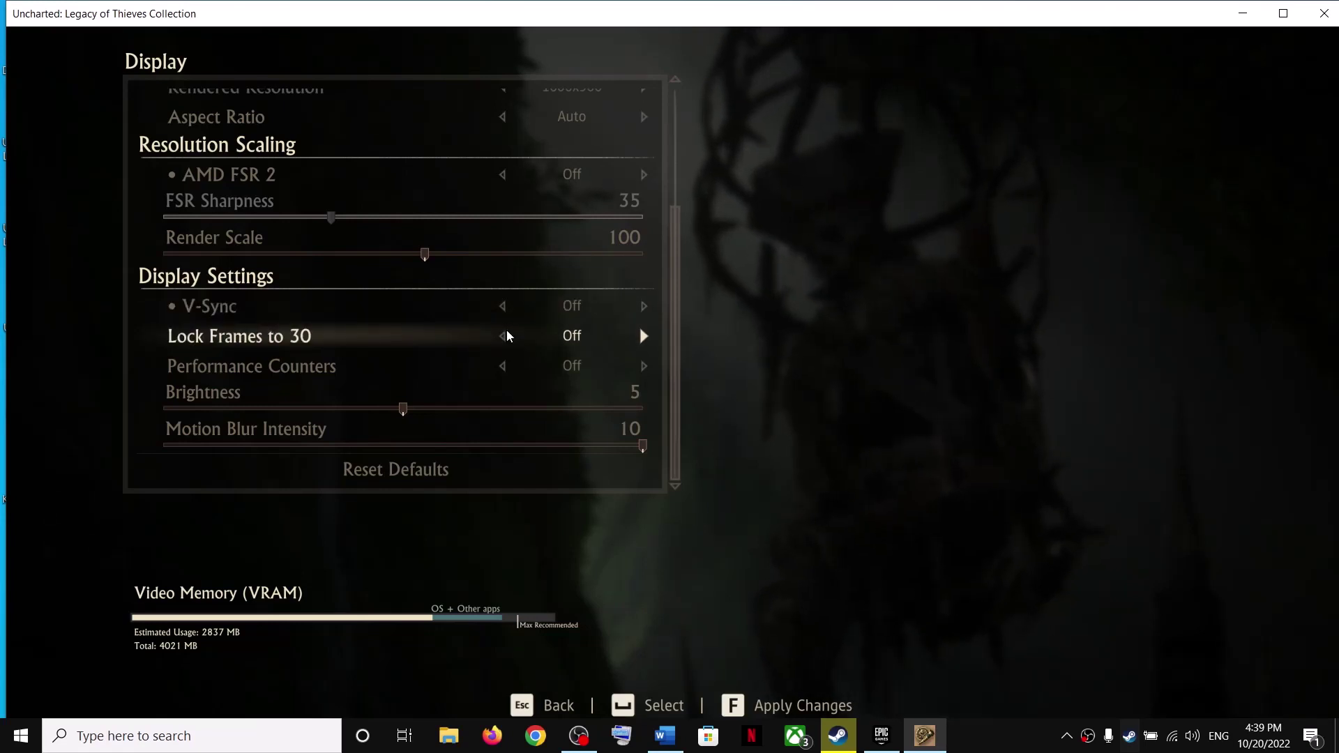
mouse_move(508, 416)
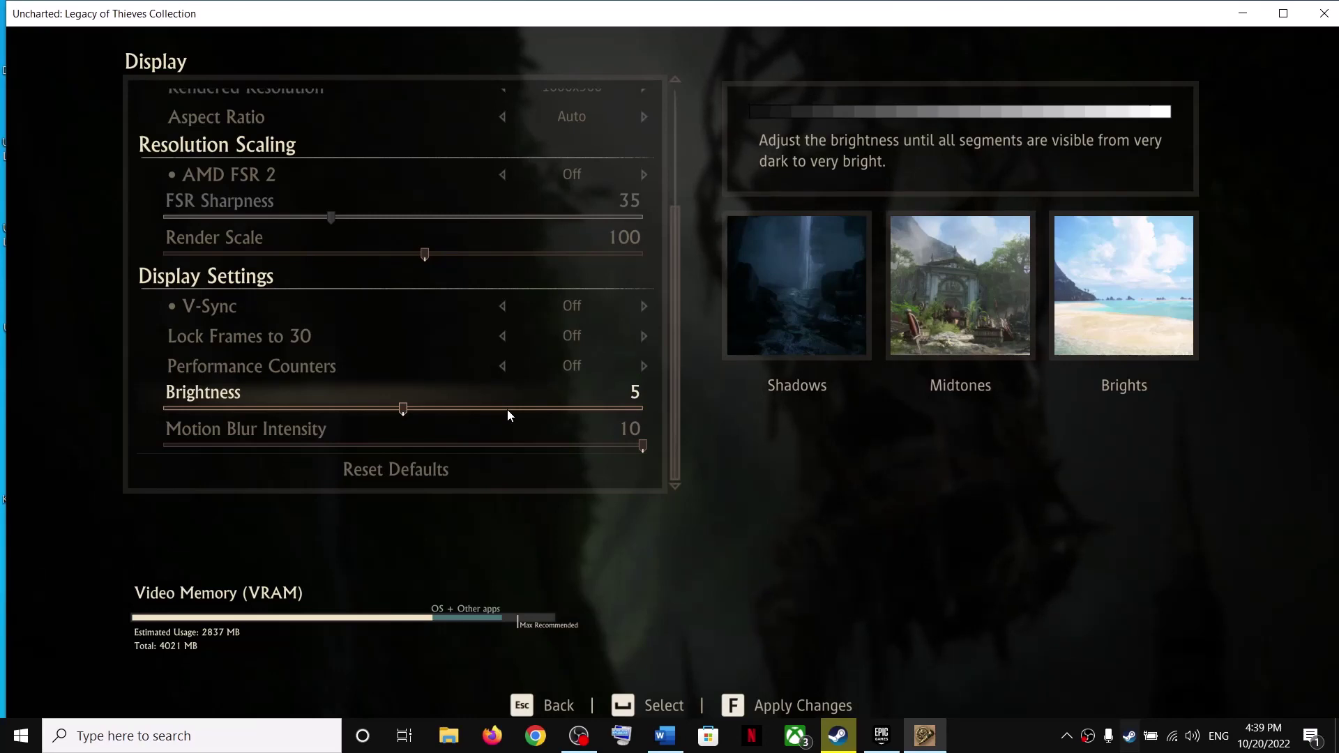
key(Escape)
click(631, 364)
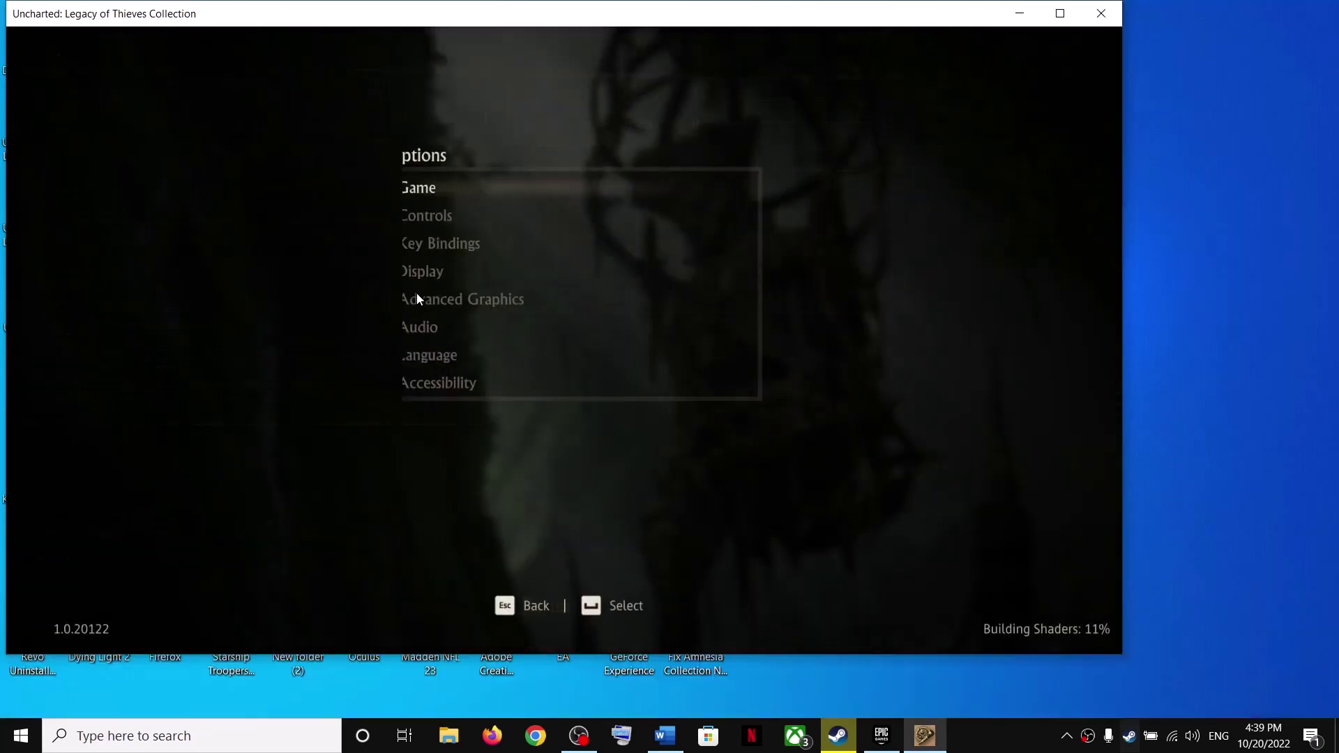
Step: Set the advanced graphics preset to Low and apply the changes
click(459, 301)
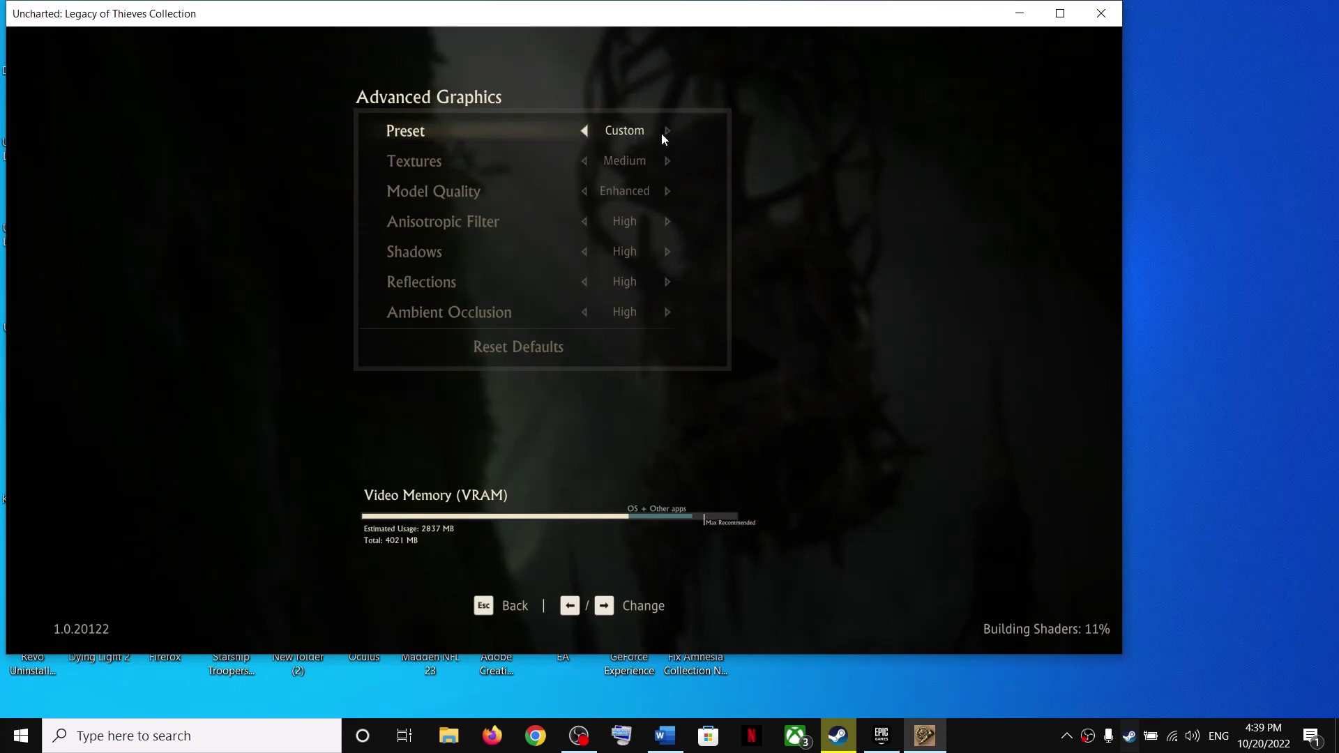
click(619, 136)
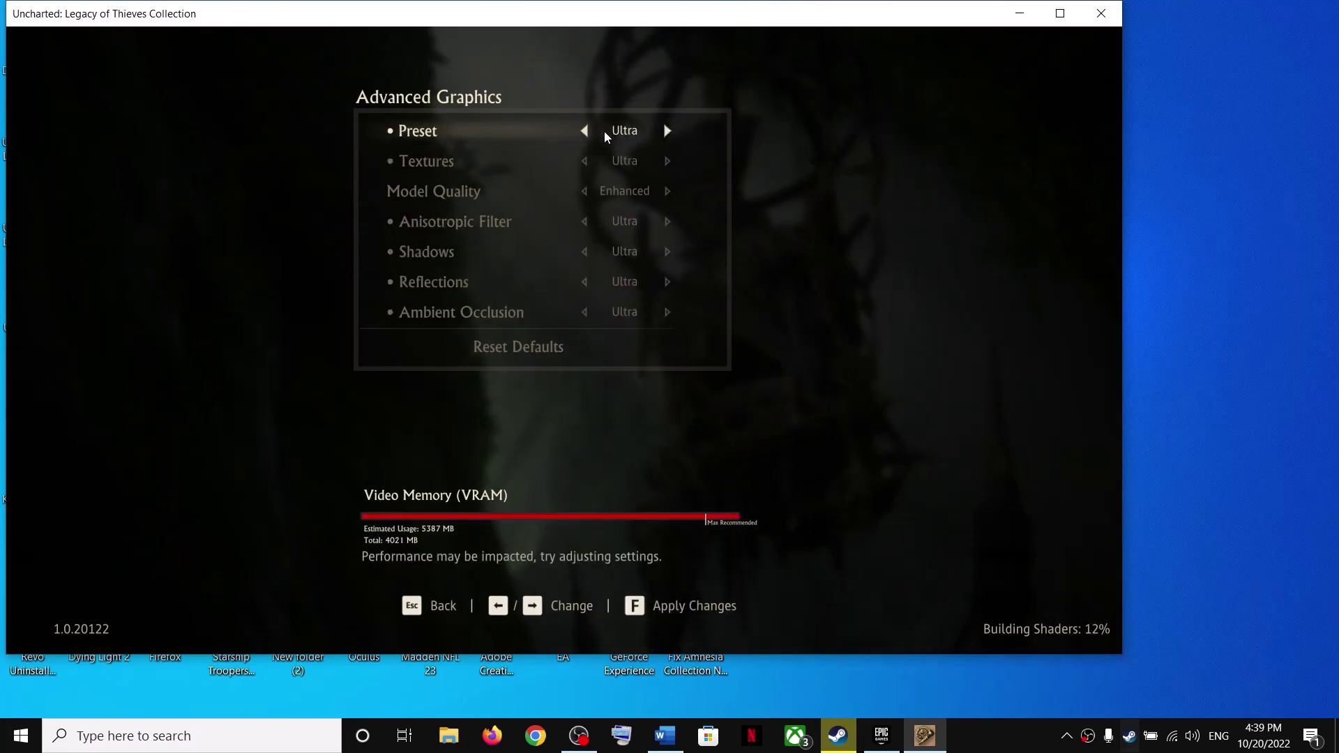
click(623, 133)
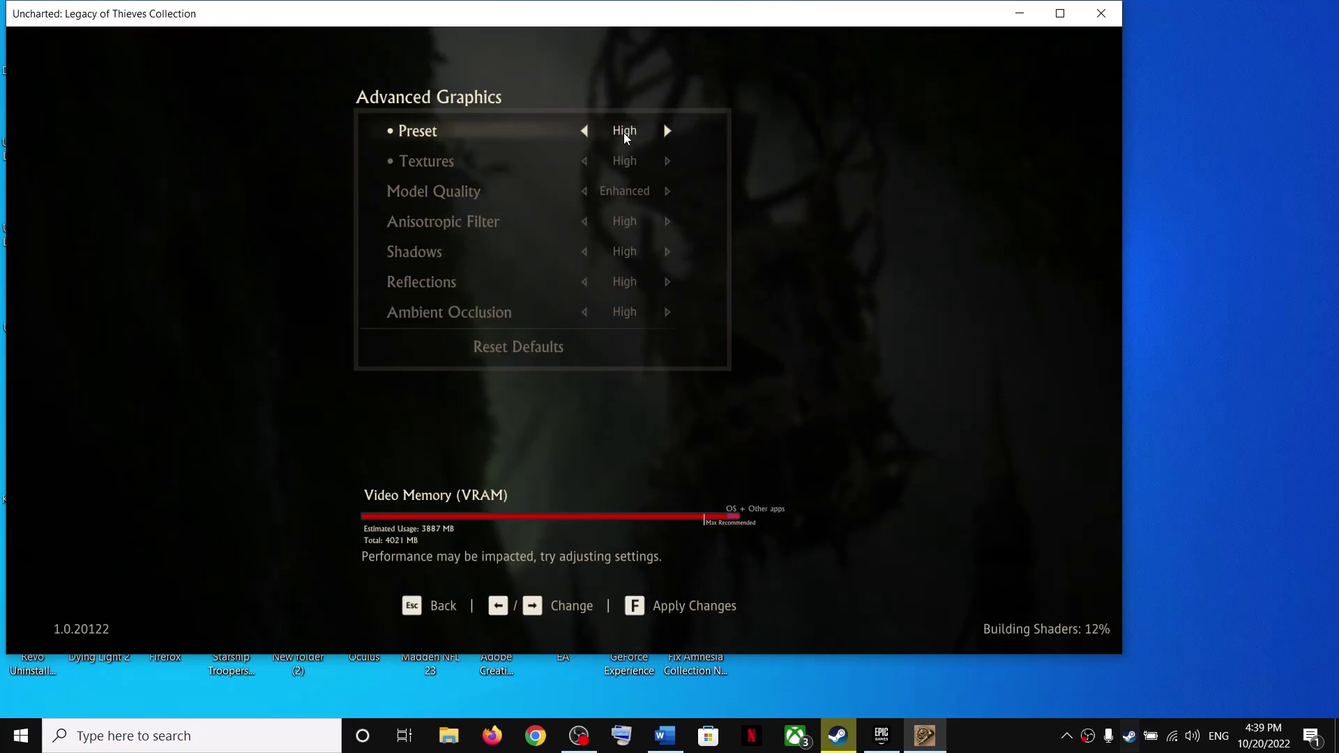
click(625, 134)
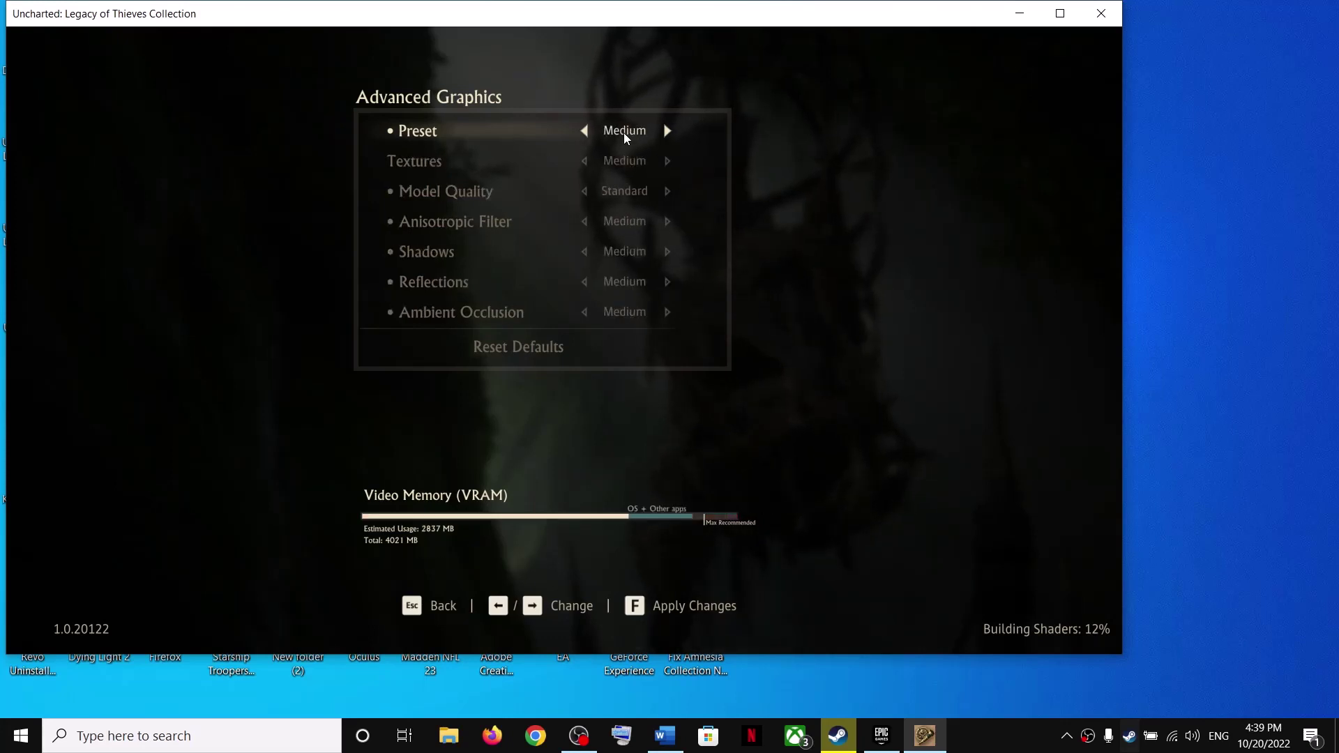
click(623, 132)
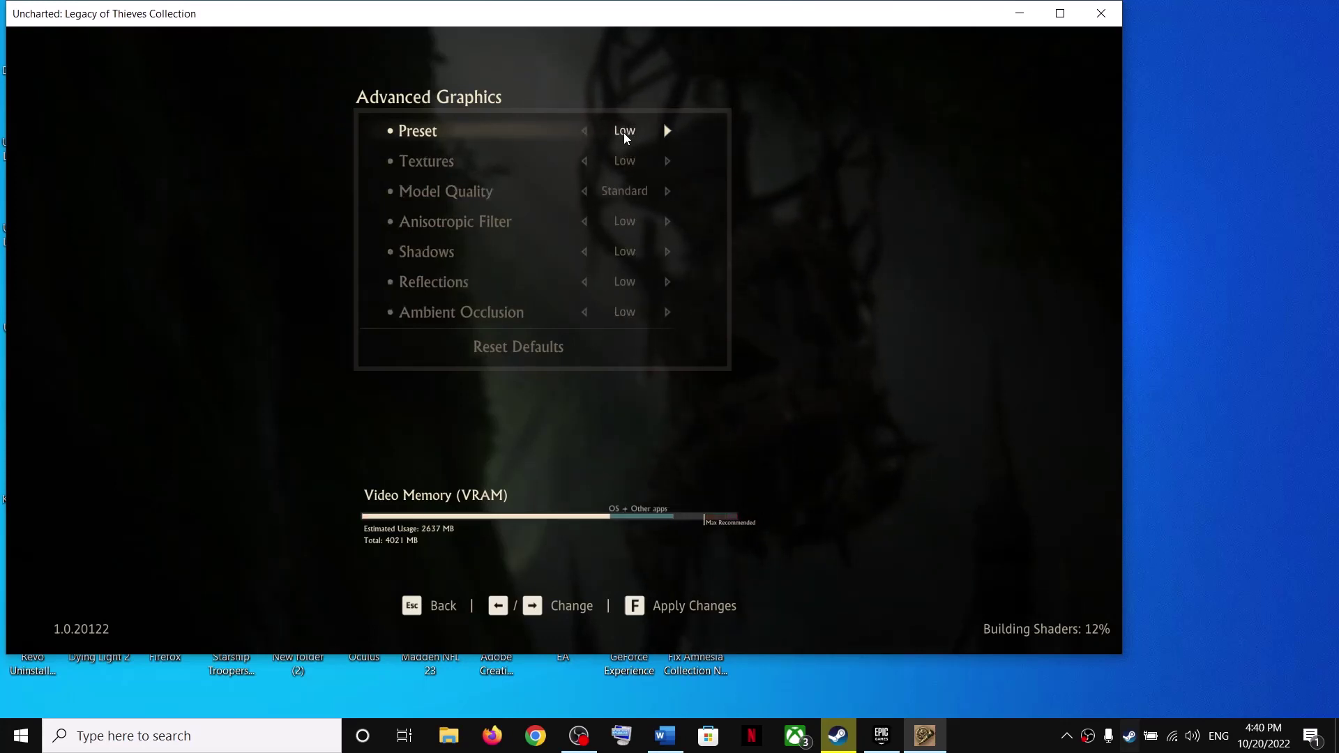
key(Escape)
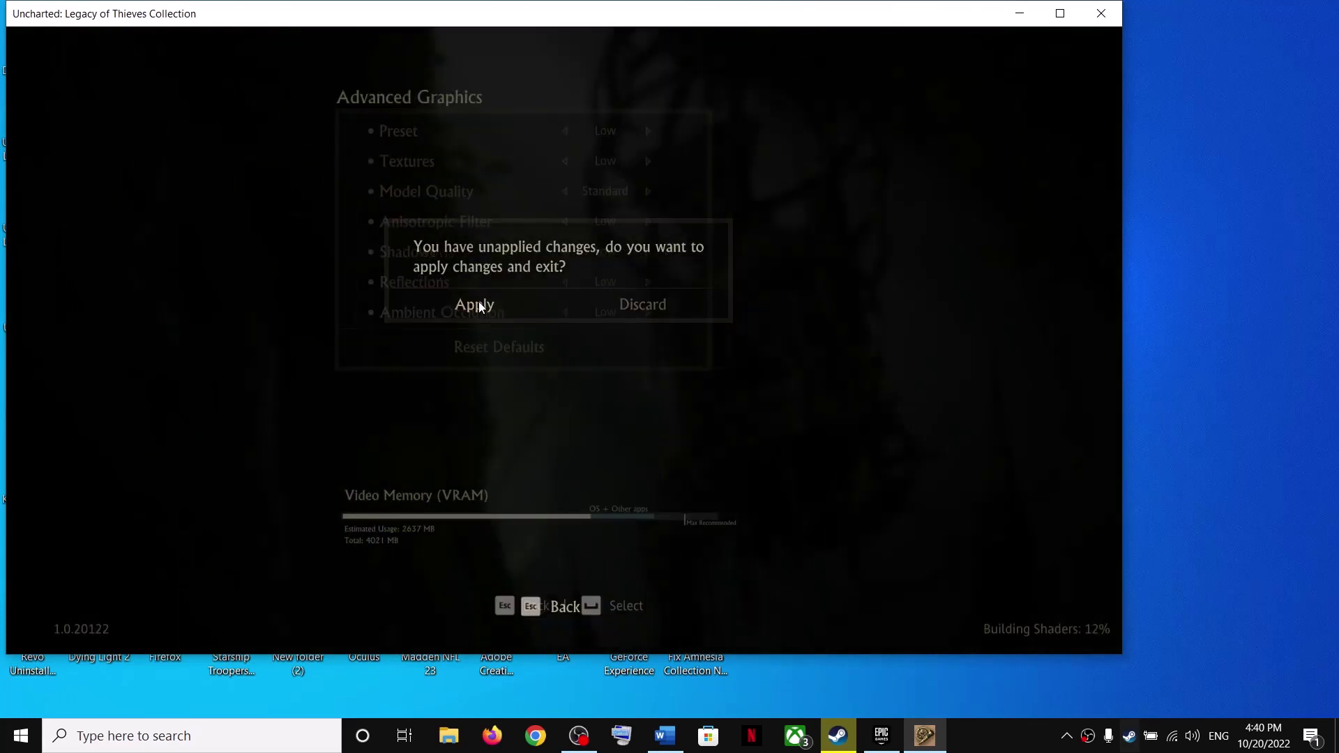
key(Return)
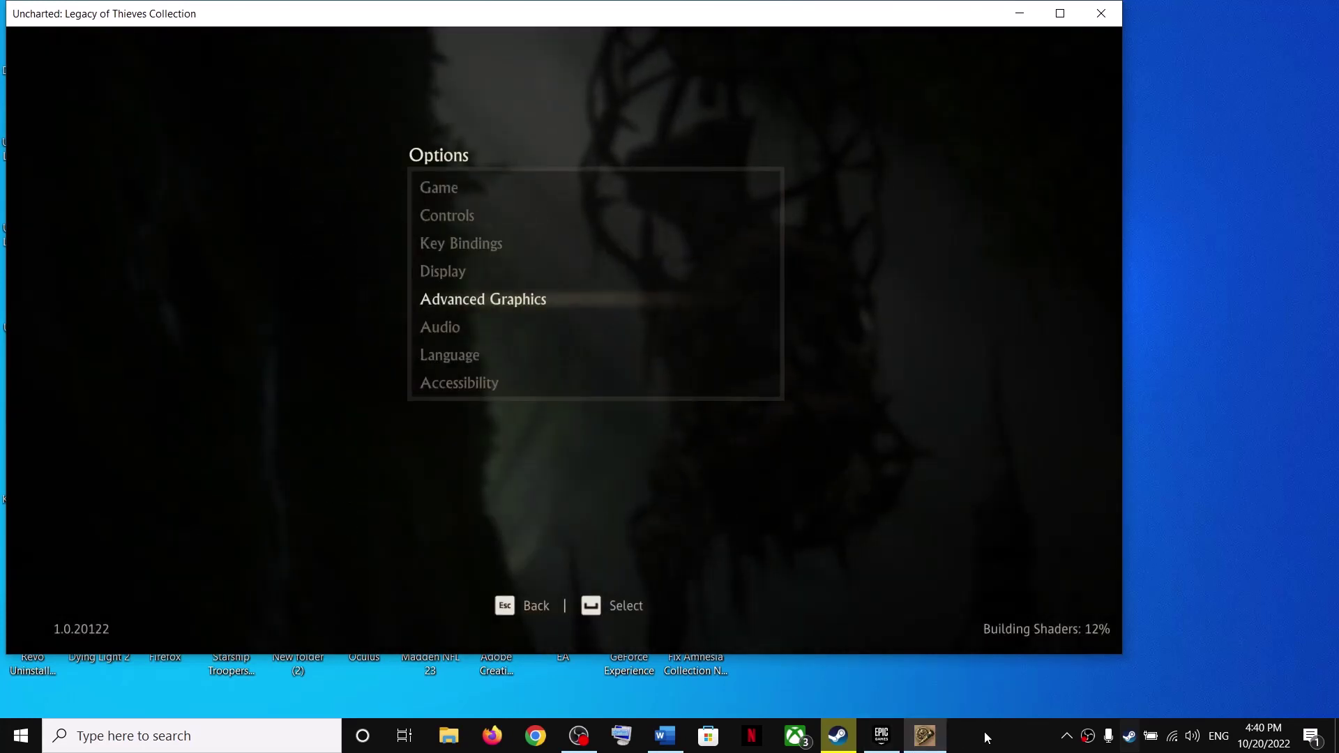
Step: Return to the Word document and highlight Step 22's instruction to uninstall and reinstall the game to a different drive
click(987, 738)
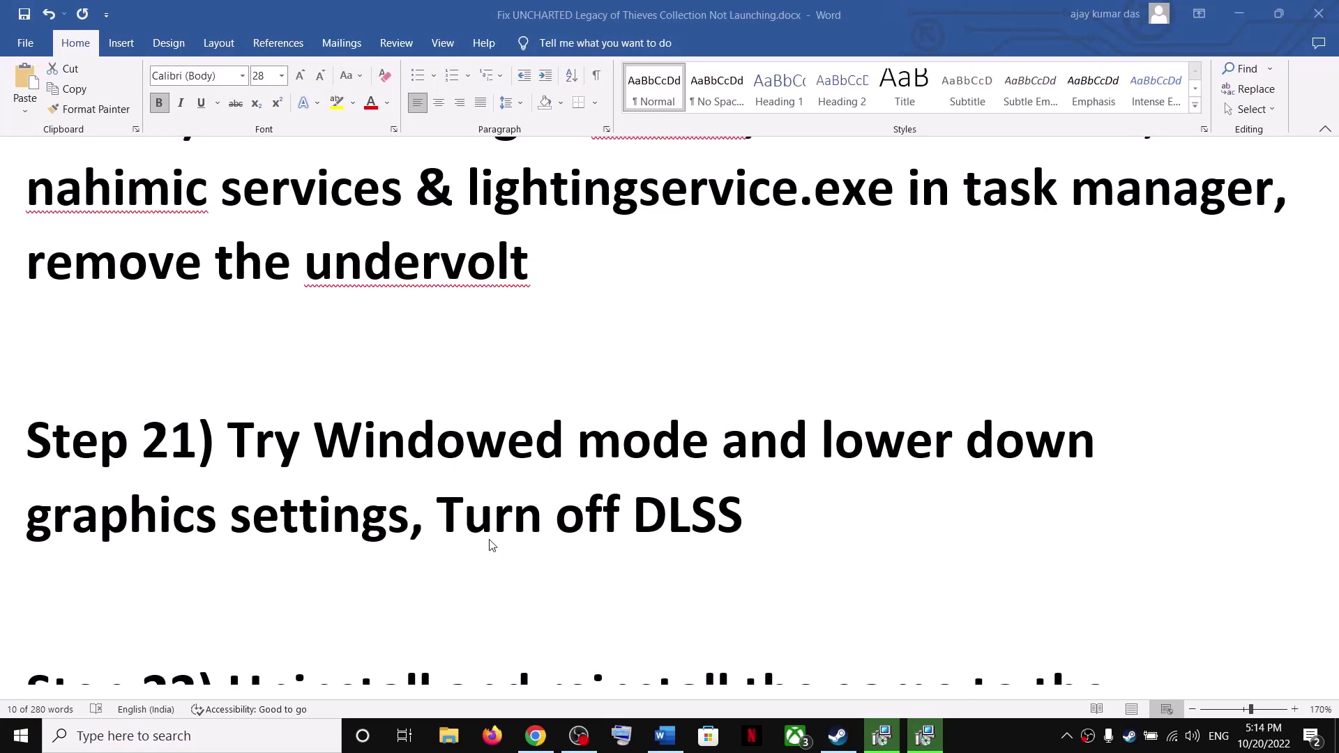
scroll(497, 532, down, 3)
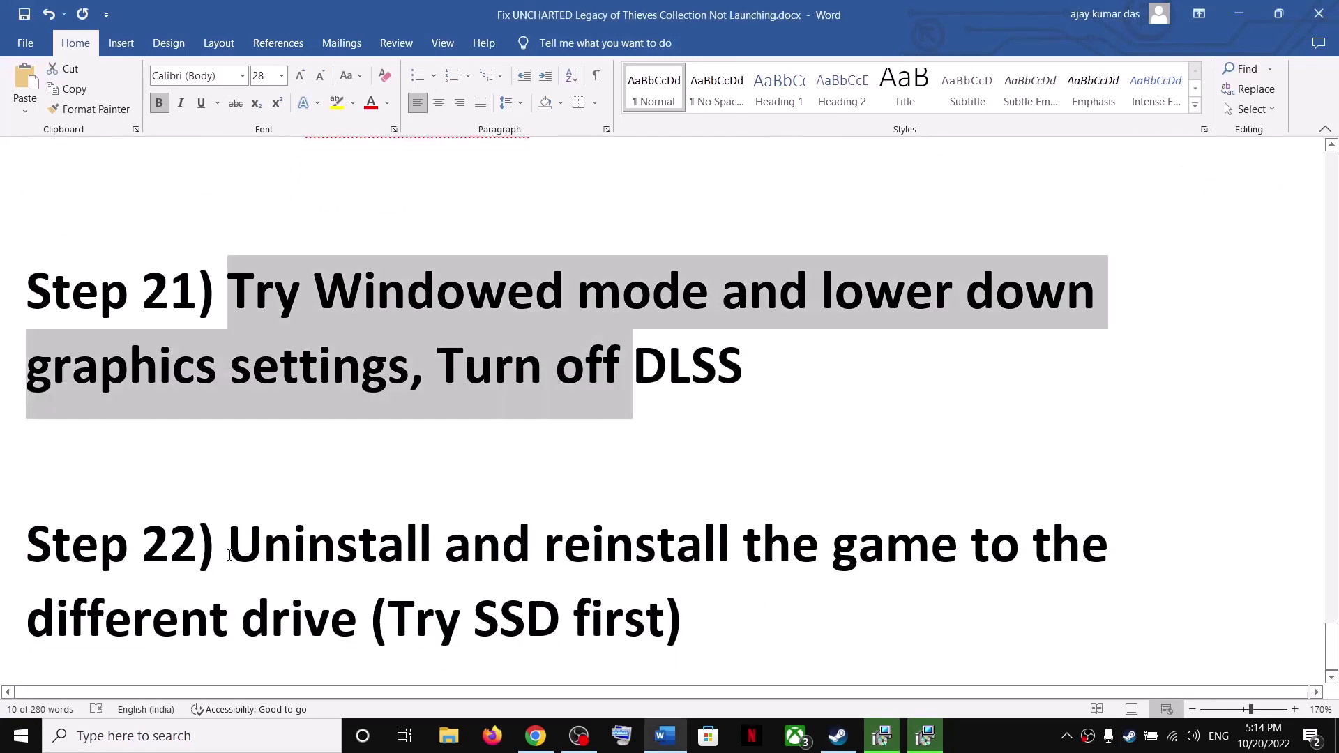
drag(250, 551, 369, 620)
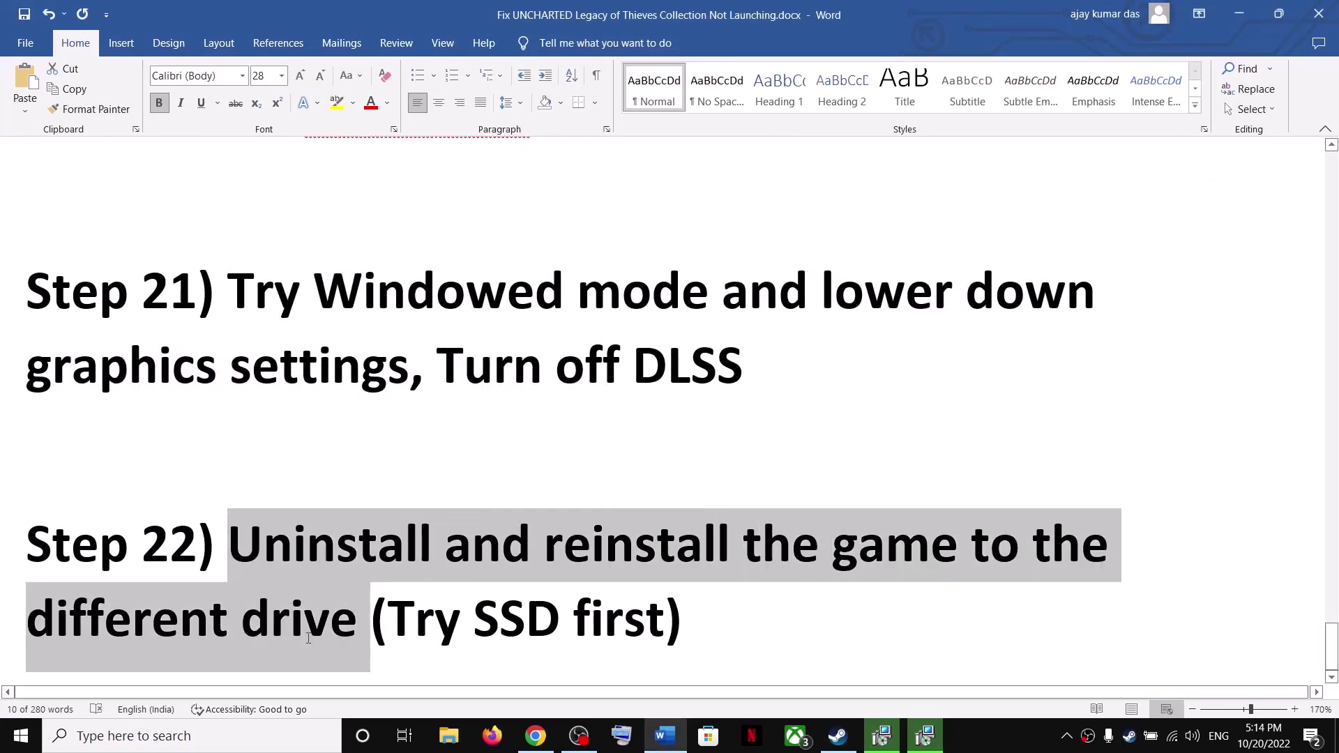
Step: Switch to Steam and bring up the library entry's management options for UNCHARTED: Legacy of Thieves Collection
click(848, 742)
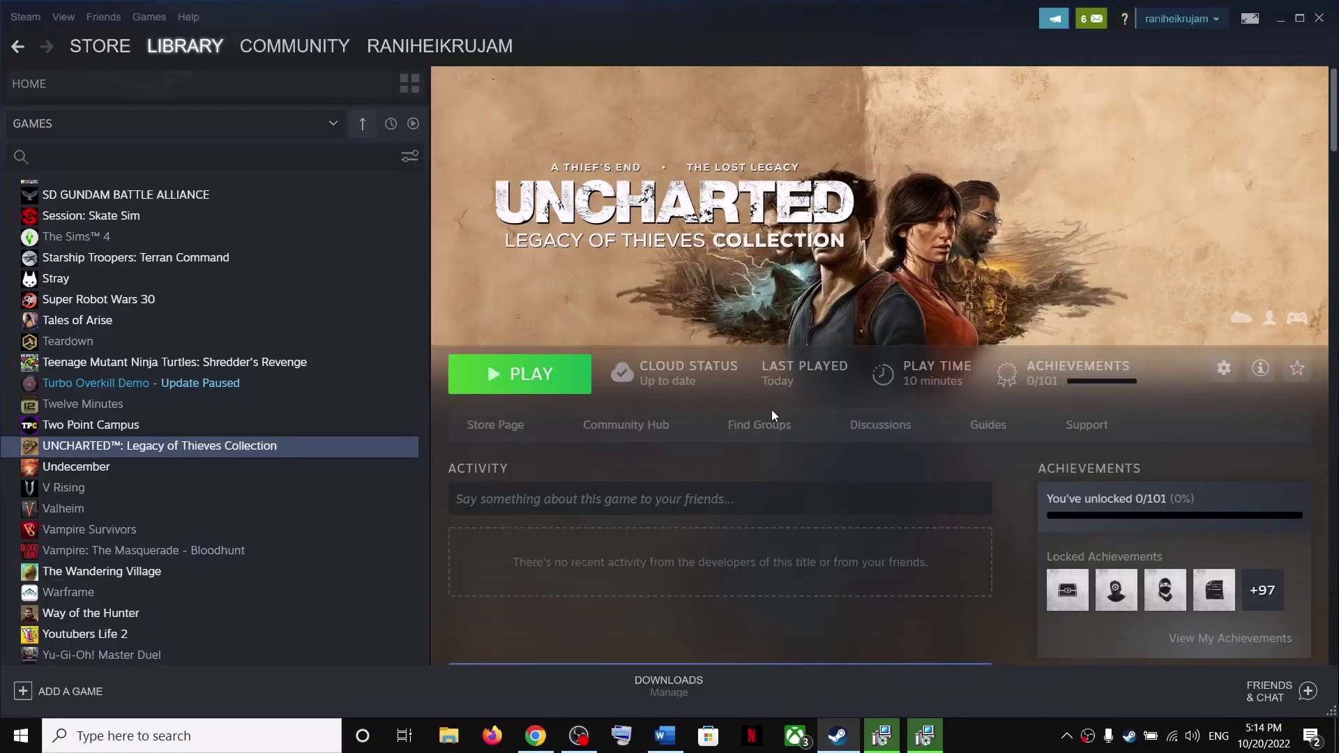
right_click(258, 449)
mouse_move(291, 534)
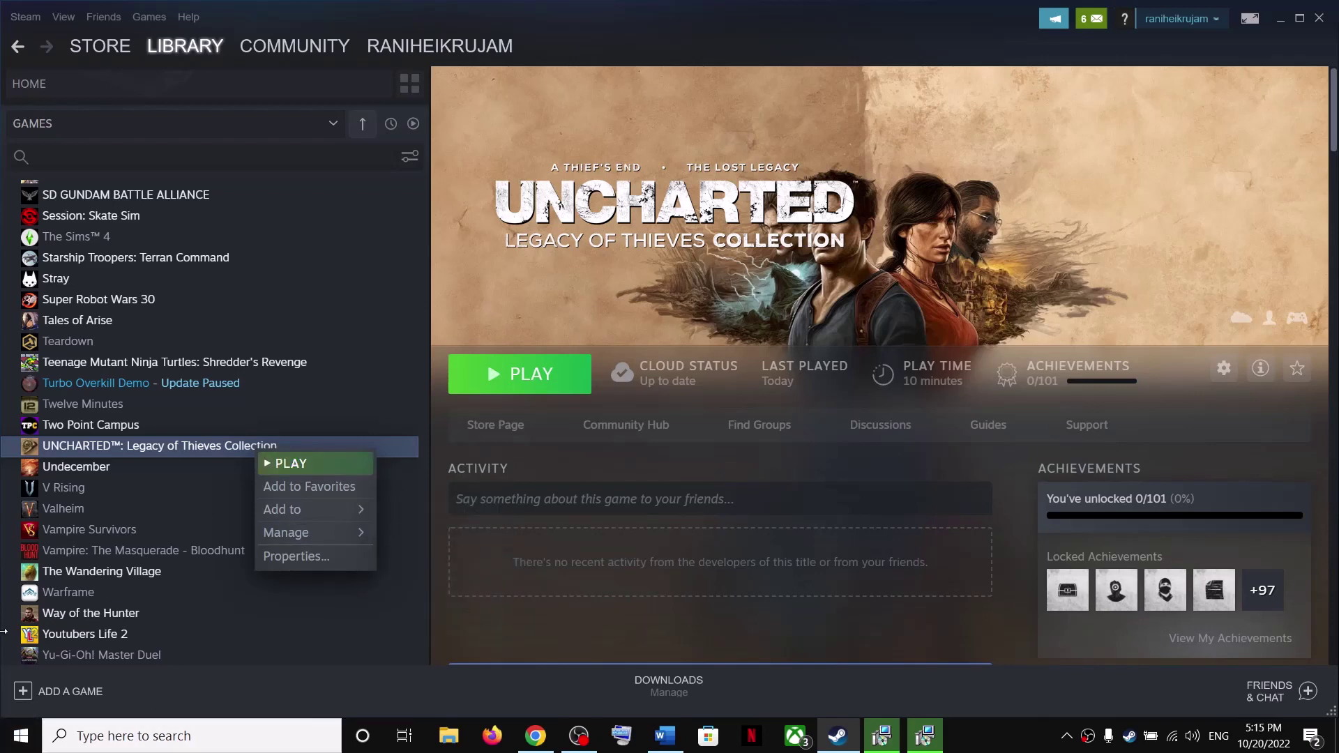
Step: Highlight Step 22's advice in the Word document on reinstalling the game and trying an SSD first, and switch back to Steam
click(664, 736)
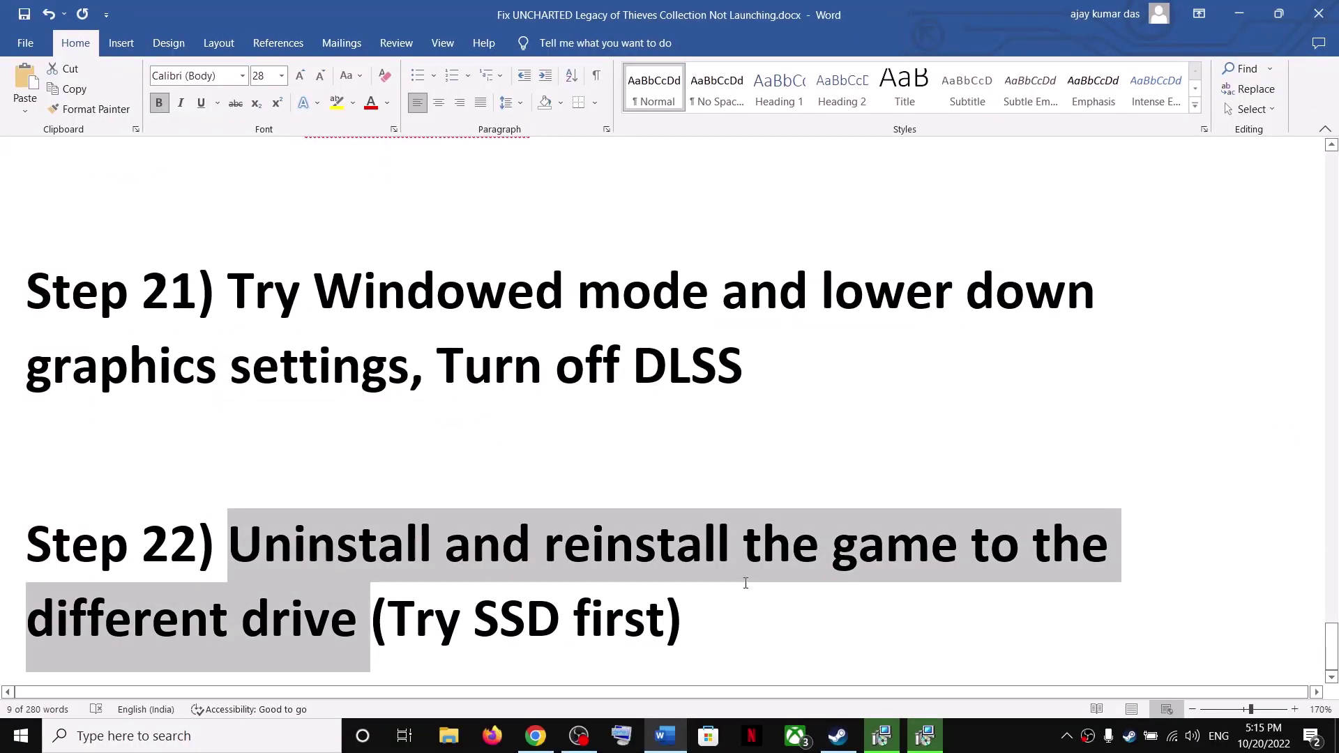
drag(502, 547, 642, 617)
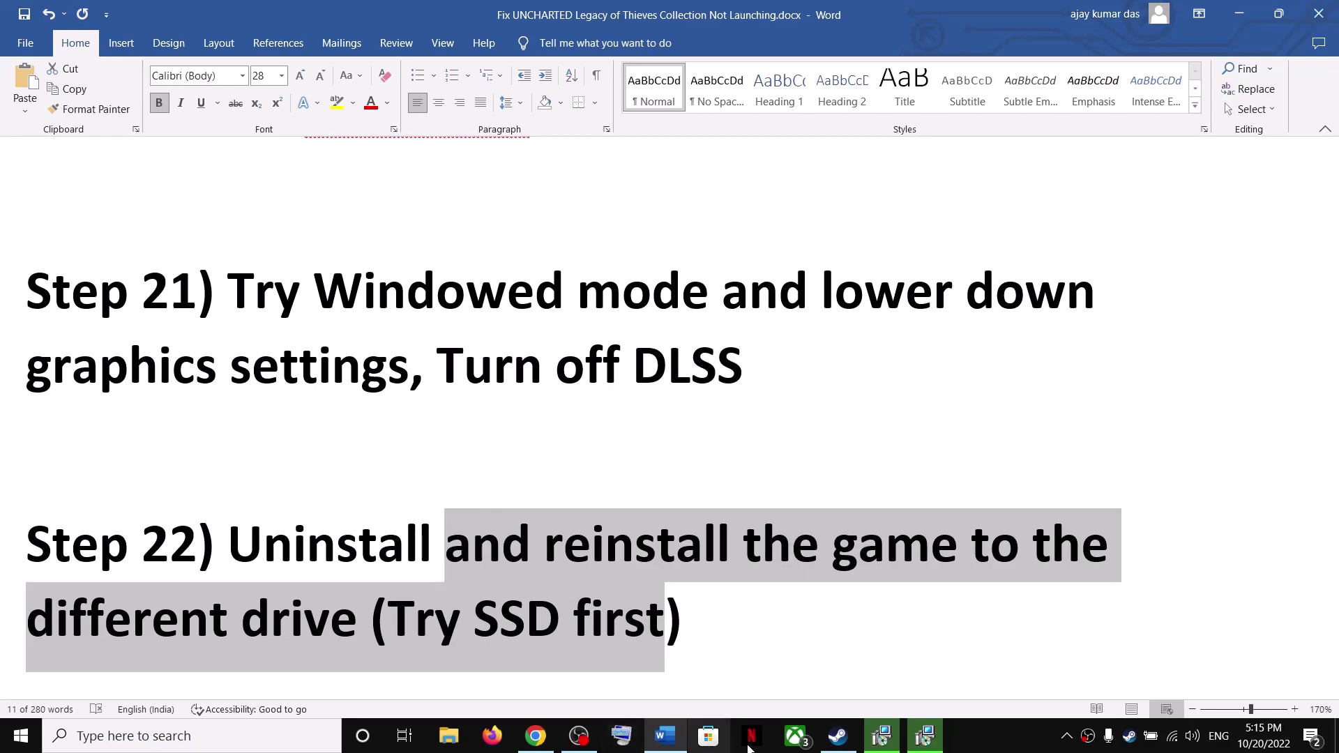
click(838, 735)
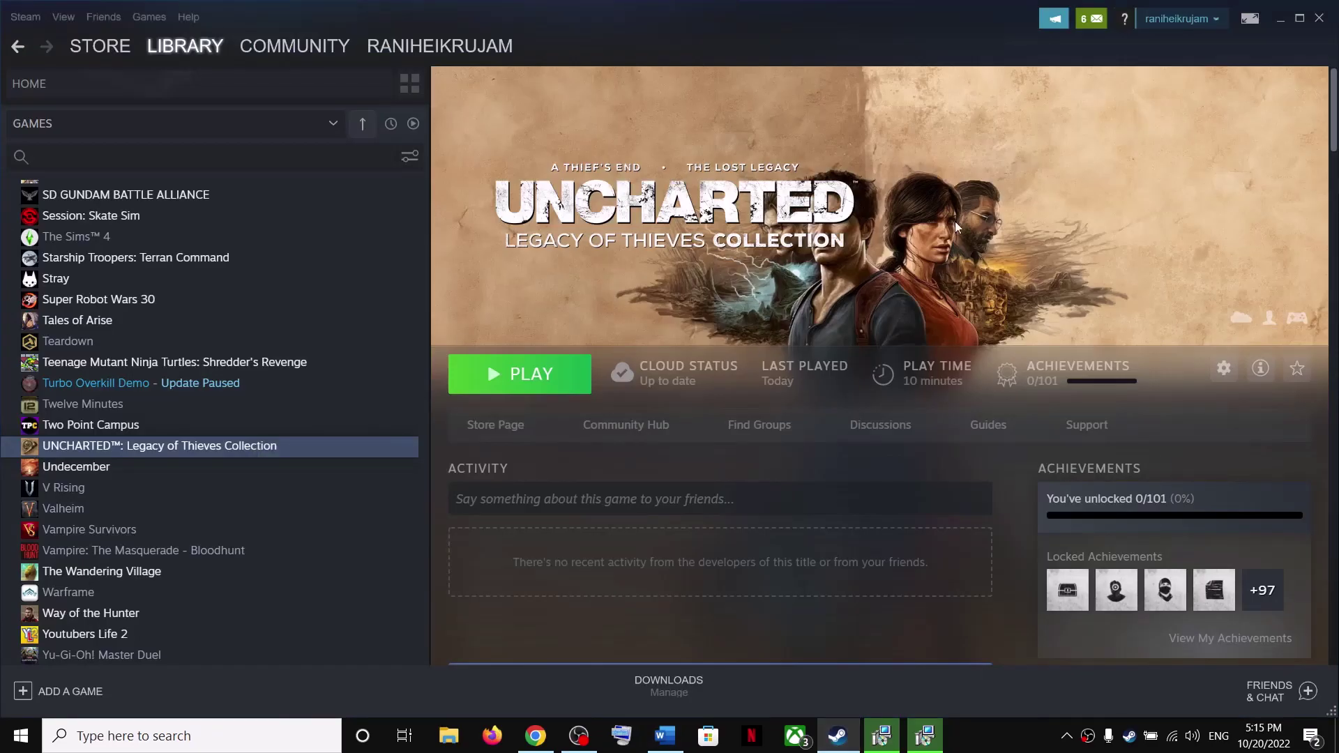